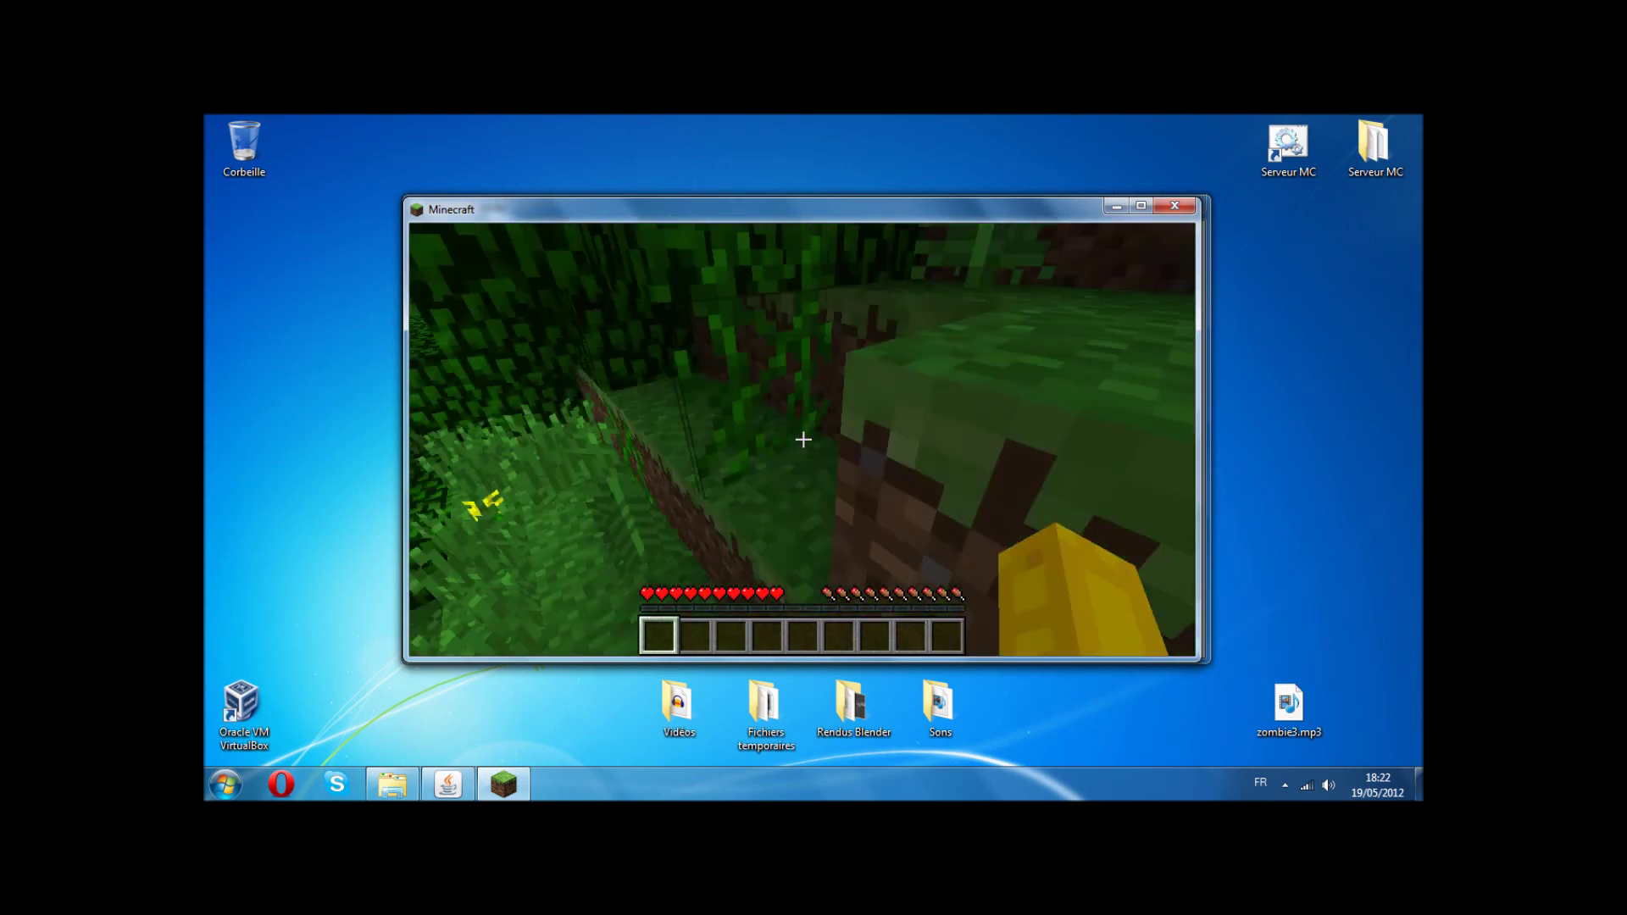
# Step: Disconnect from the multiplayer server and close the Minecraft game
pyautogui.press('Escape')
pyautogui.click(846, 537)
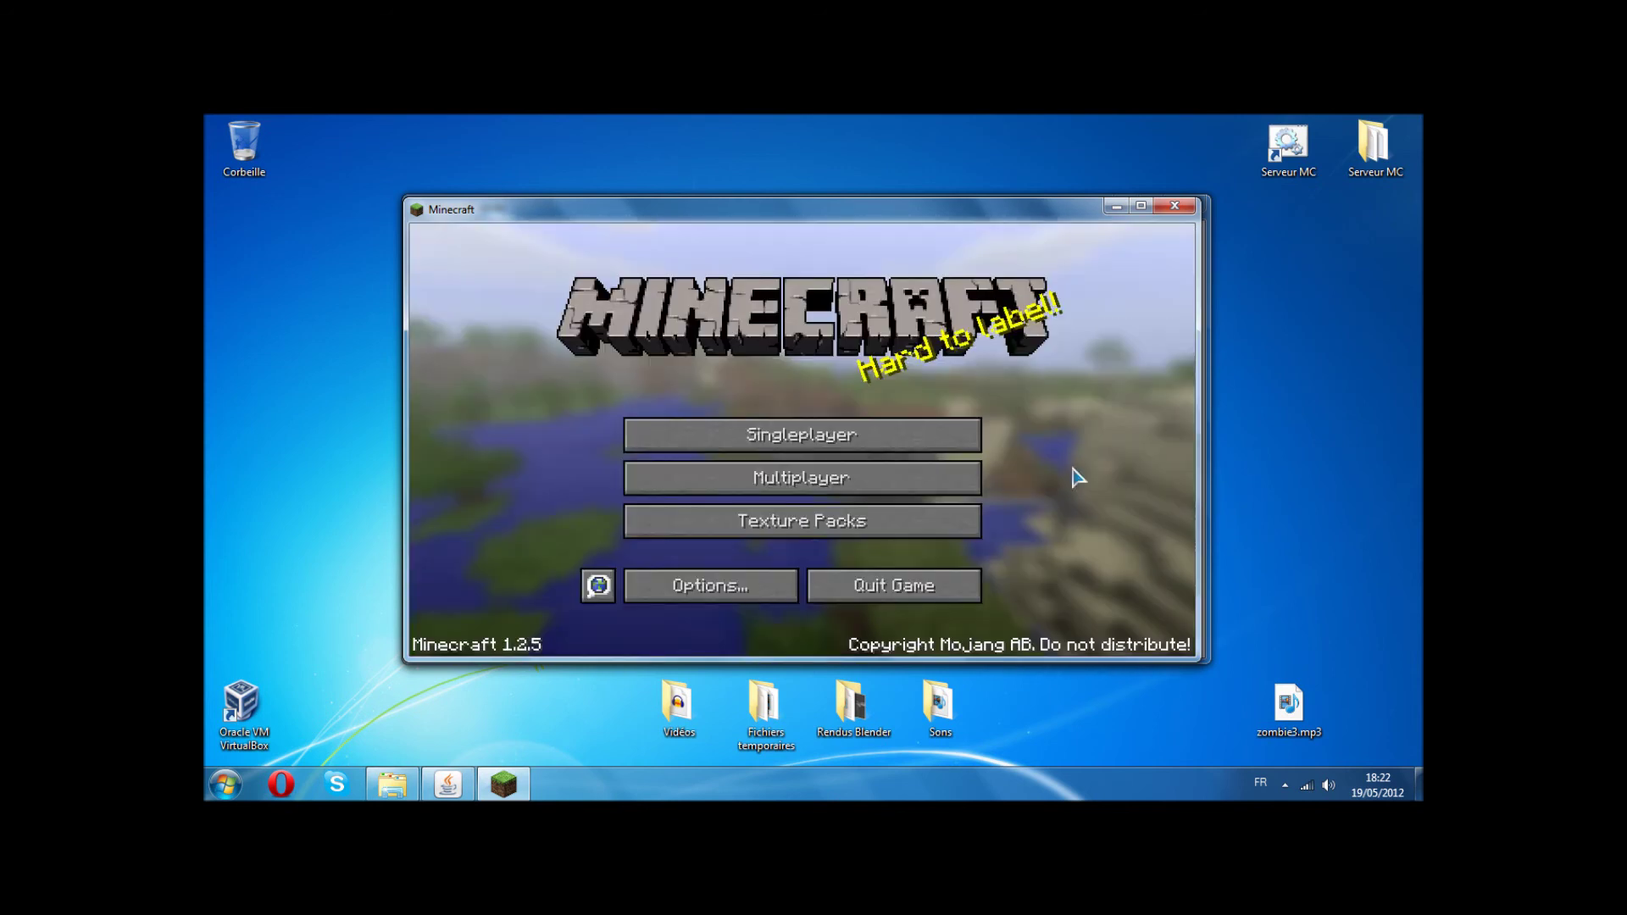
pyautogui.click(1171, 210)
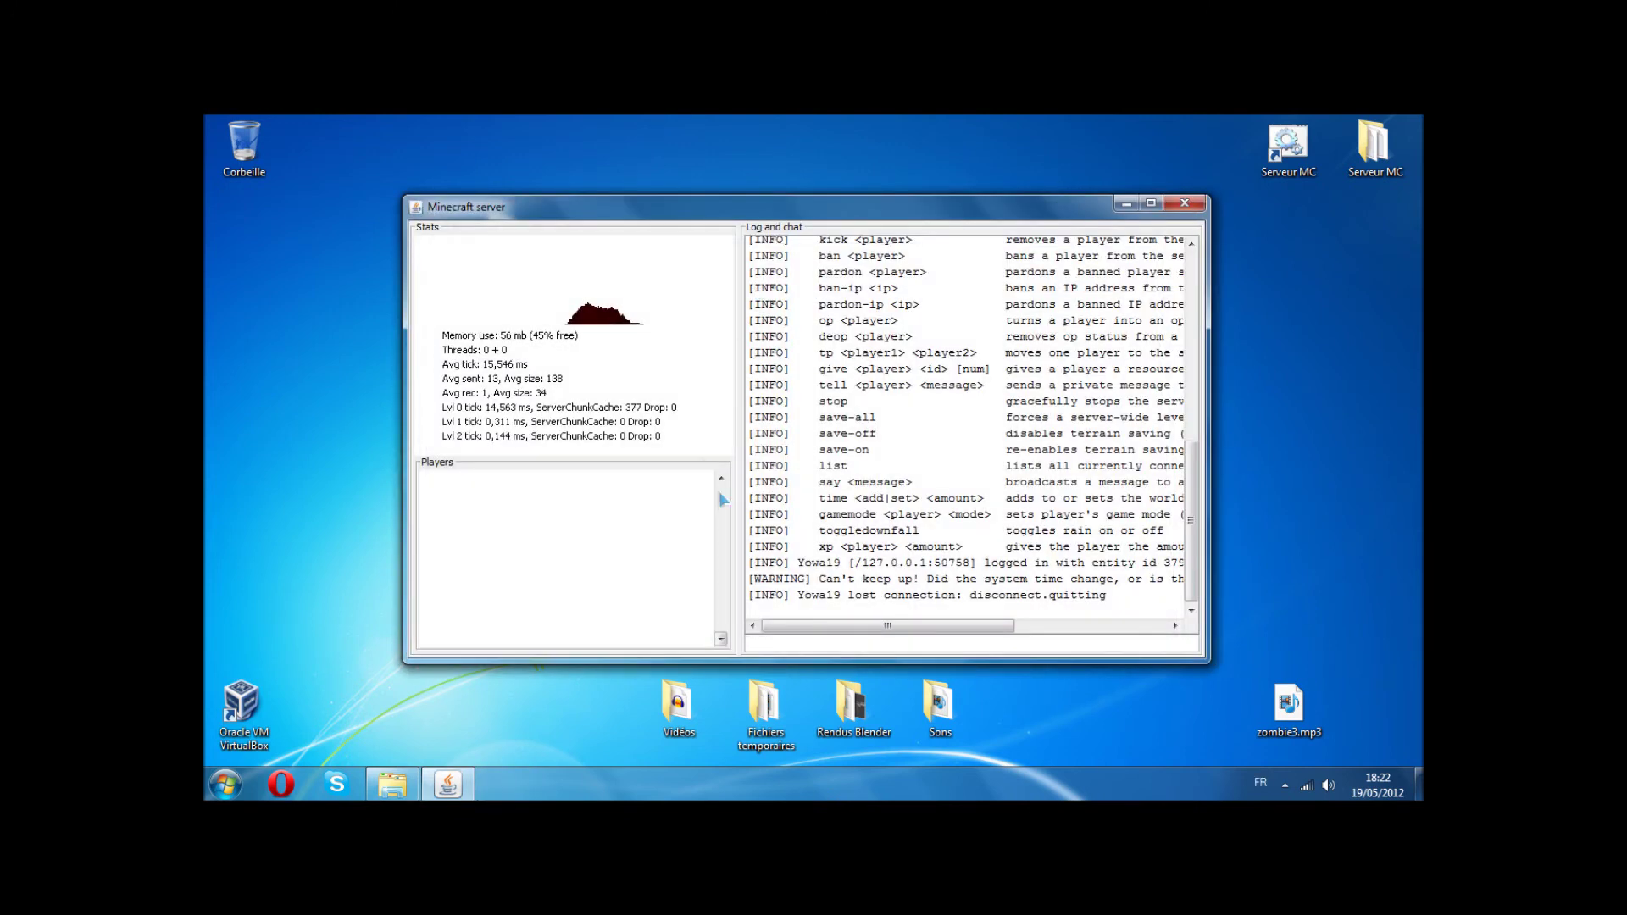
# Step: Examine the player's login entry and connection address in the server log
pyautogui.click(819, 644)
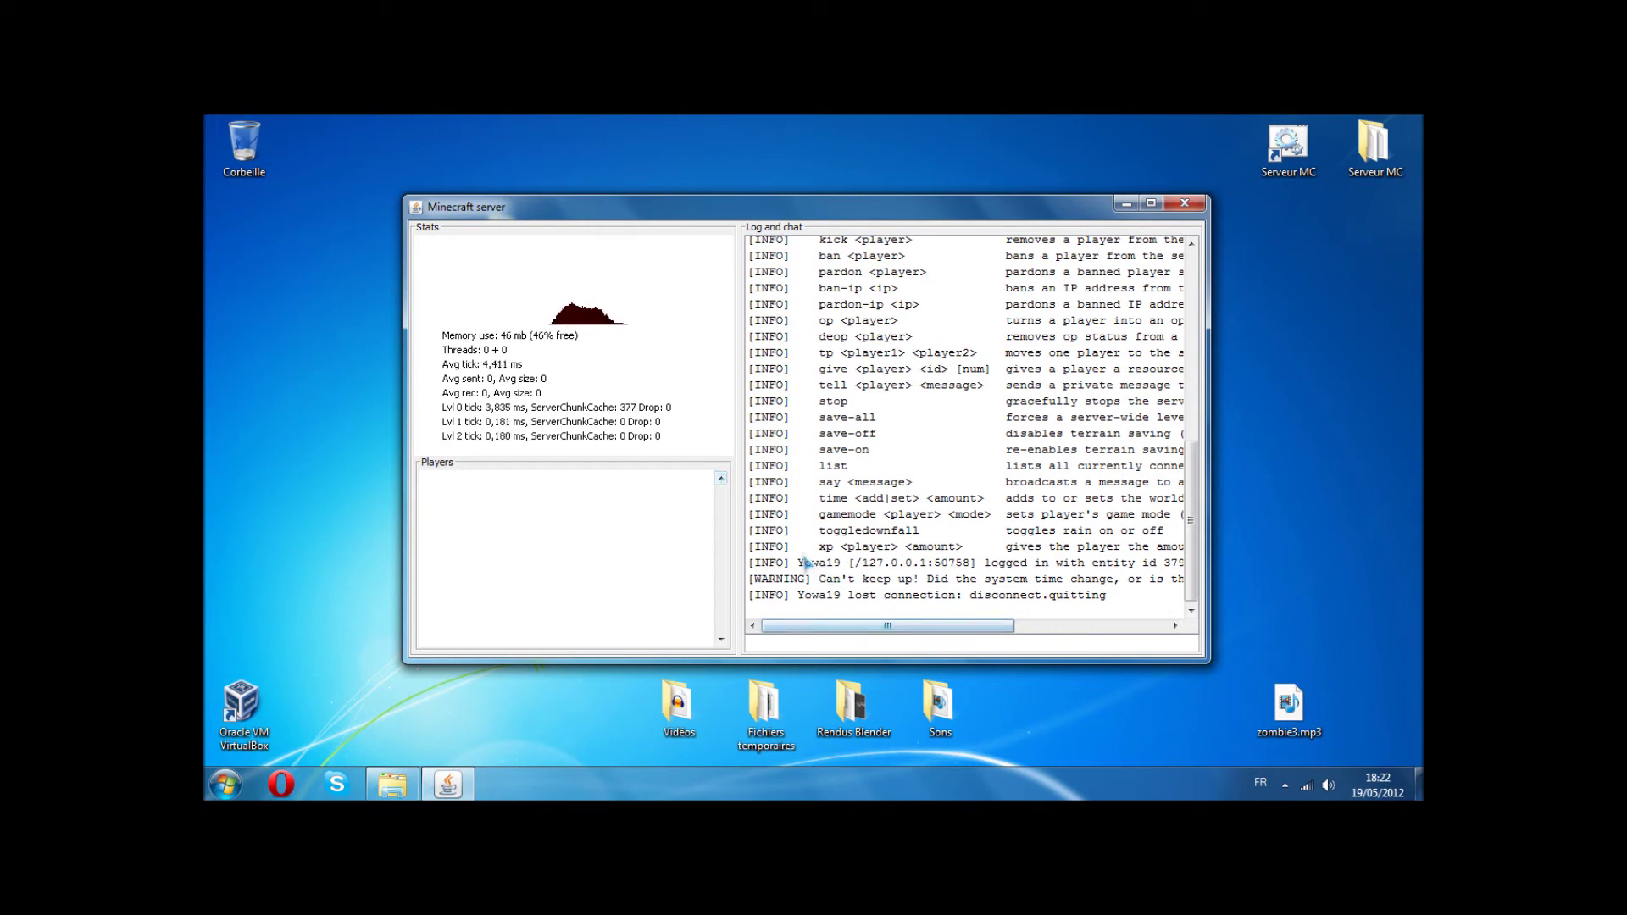
pyautogui.moveTo(797, 562); pyautogui.dragTo(1012, 563)
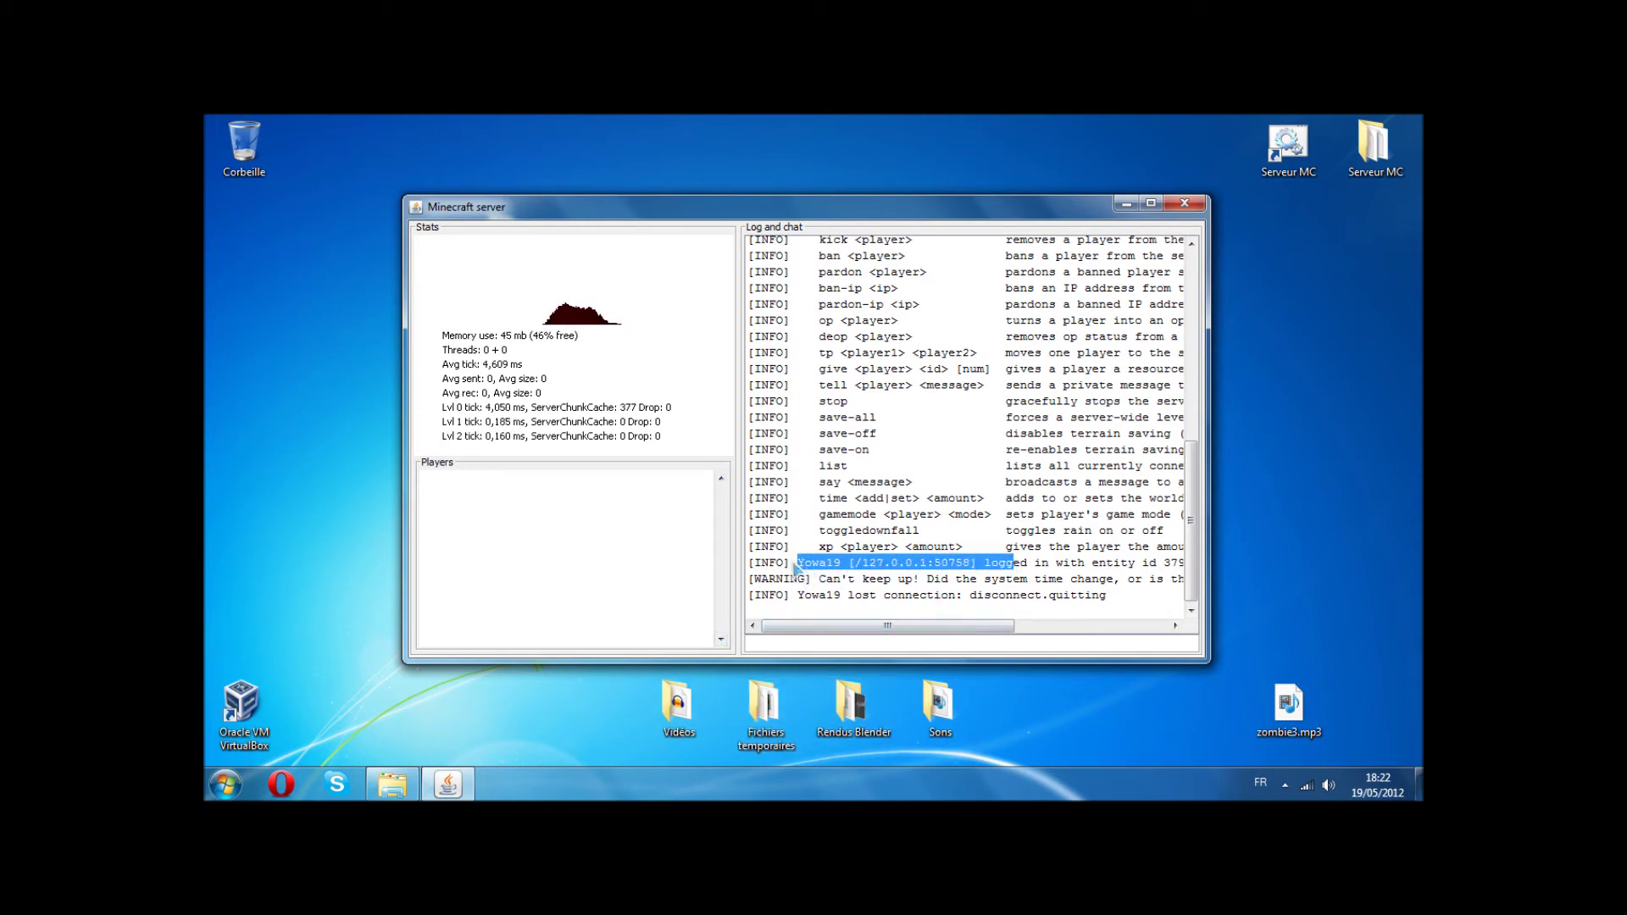
pyautogui.moveTo(792, 566); pyautogui.dragTo(929, 566)
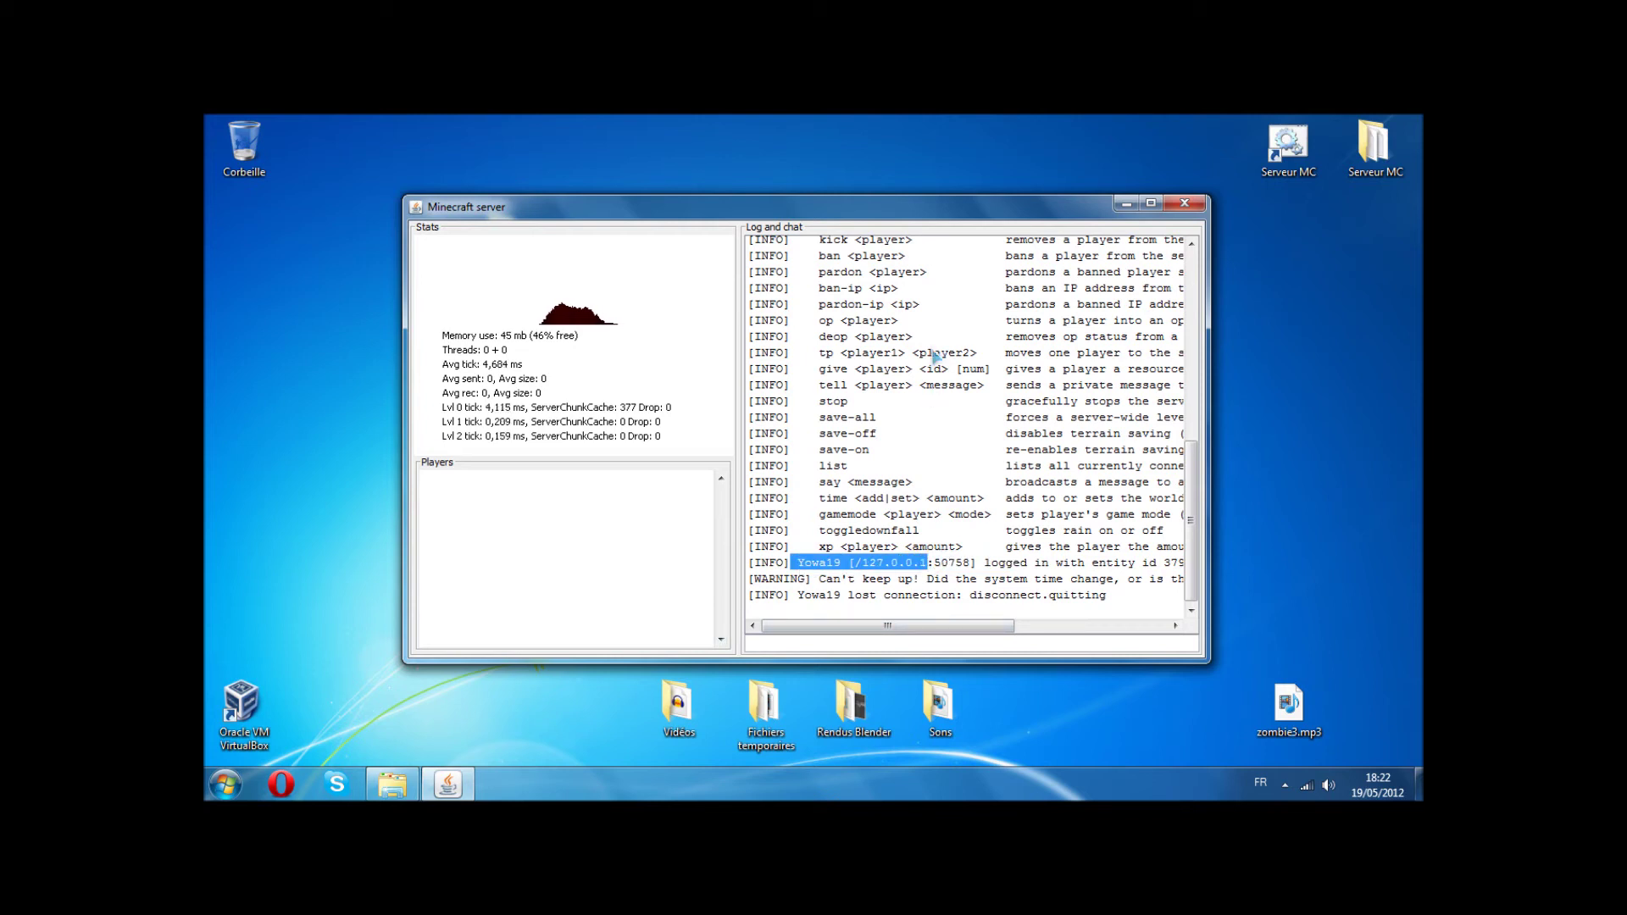
pyautogui.click(931, 565)
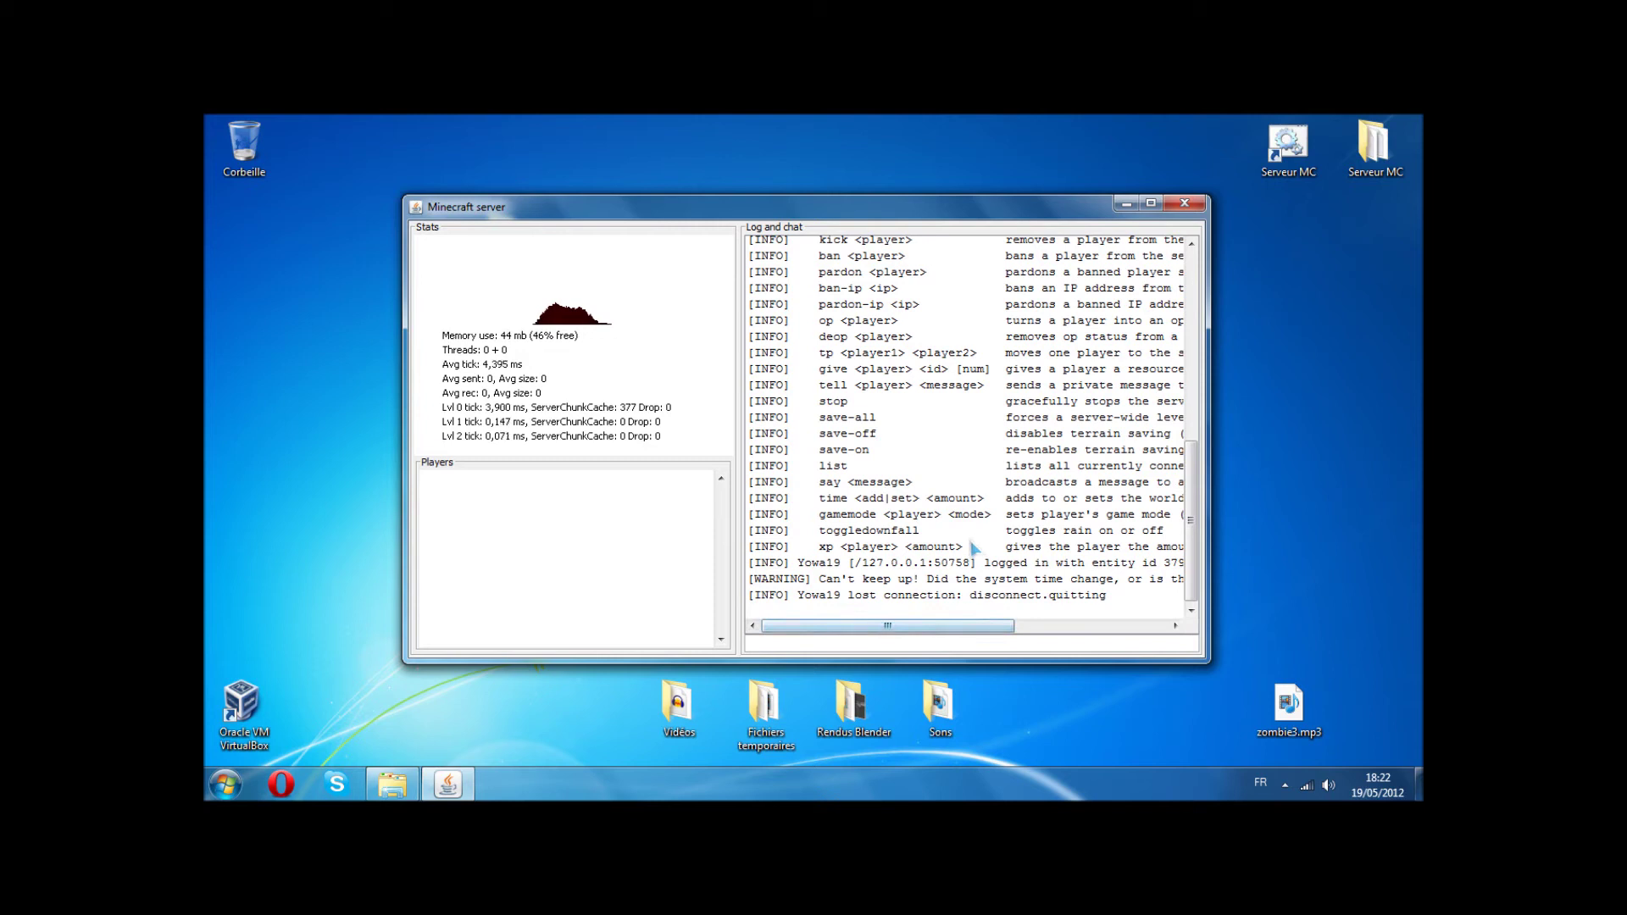
# Step: Shut down the Minecraft server with the stop console command
pyautogui.click(886, 641)
pyautogui.write('stop')
pyautogui.press('Return')
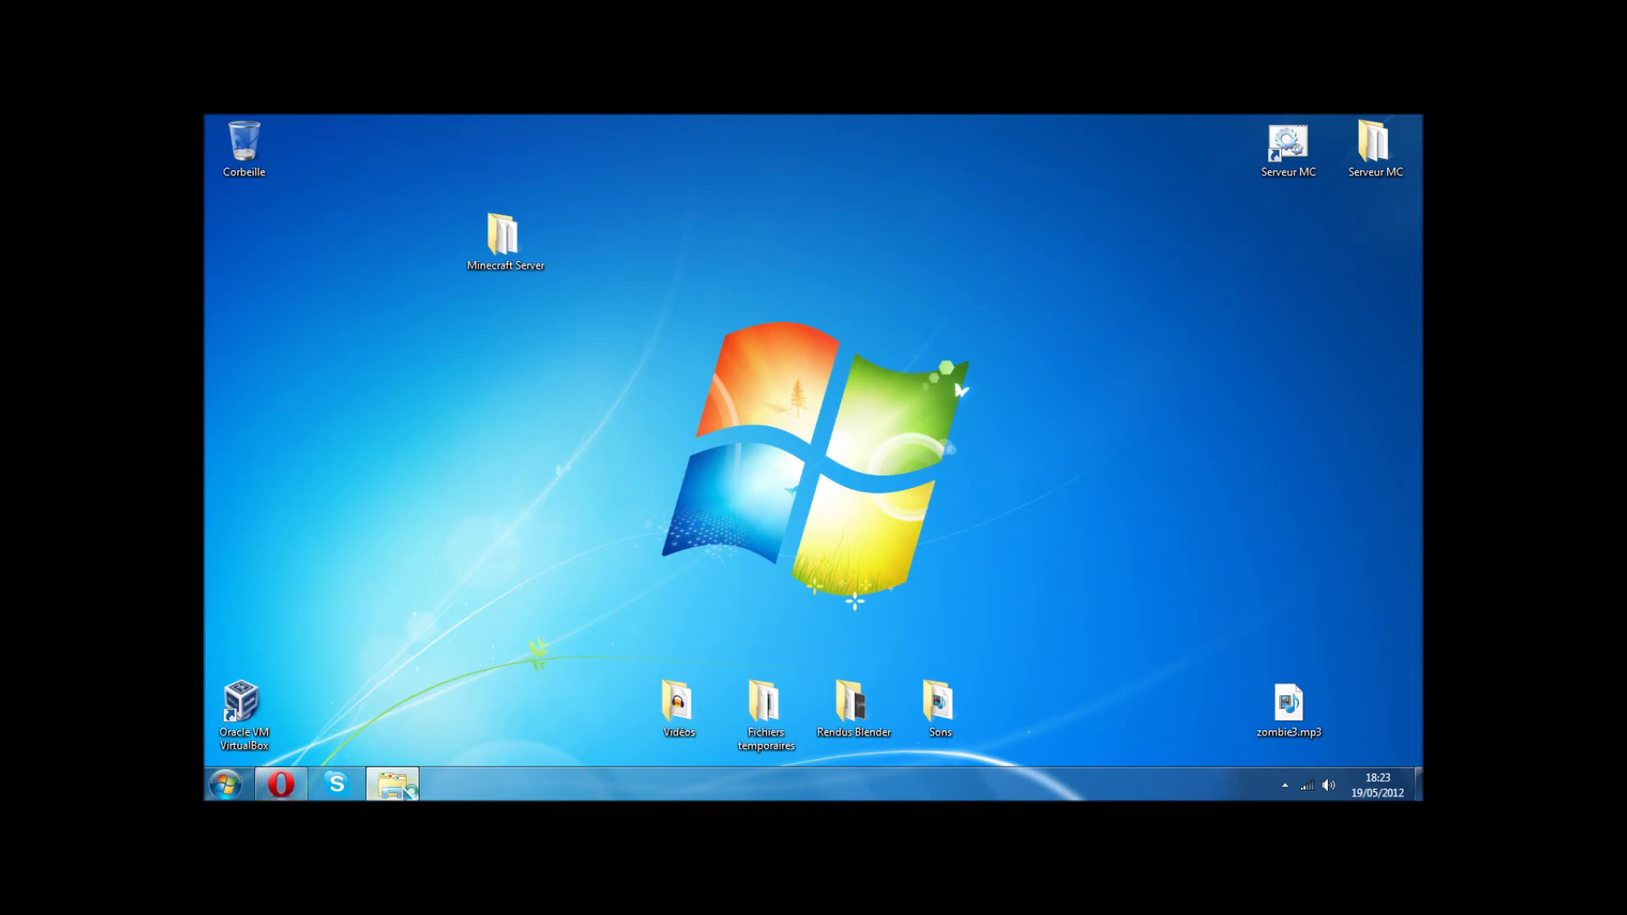
# Step: Open the Opera browser and launch Minecraft_Server.exe from the Minecraft Server folder
pyautogui.click(405, 787)
pyautogui.click(405, 786)
pyautogui.press('super+1')
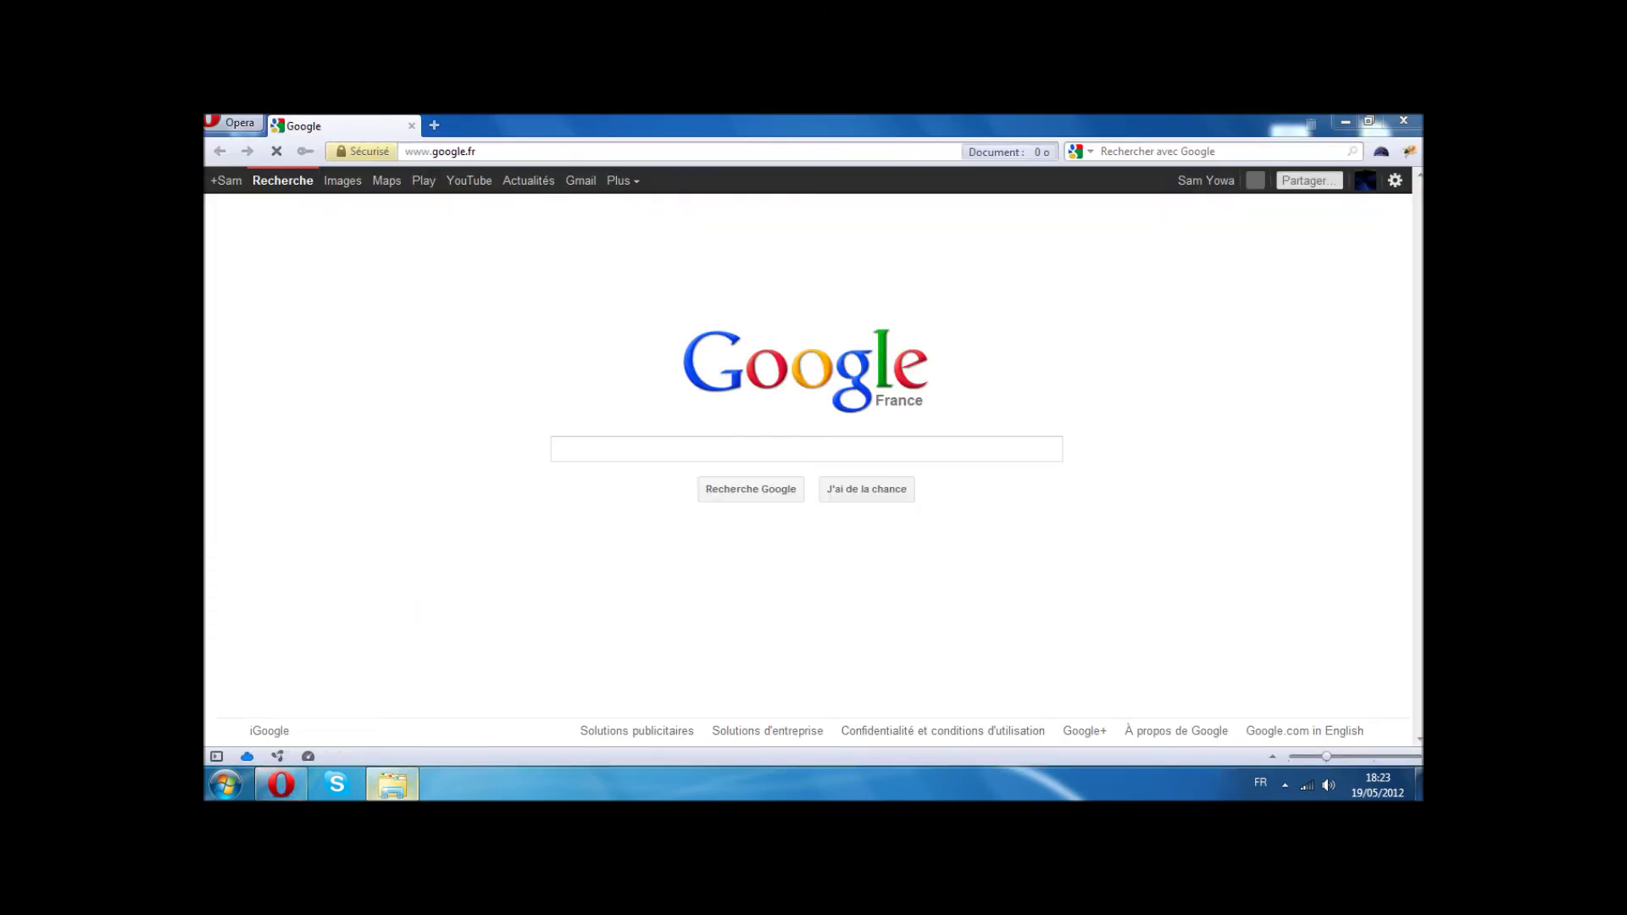
pyautogui.click(394, 781)
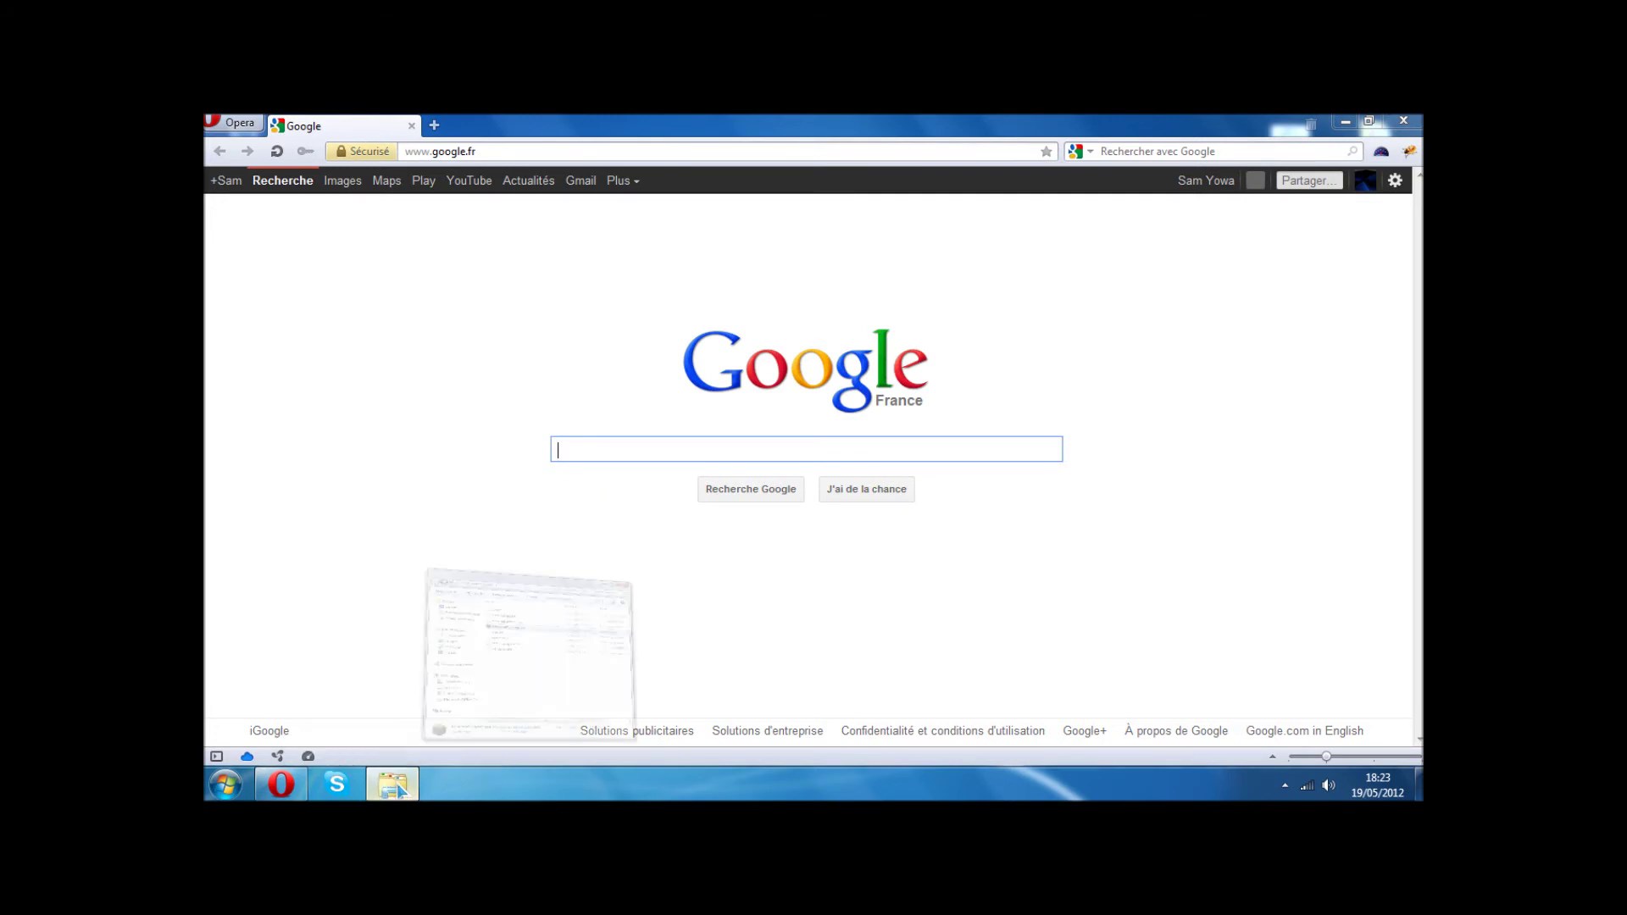
pyautogui.moveTo(785, 486); pyautogui.dragTo(693, 227)
pyautogui.click(805, 518)
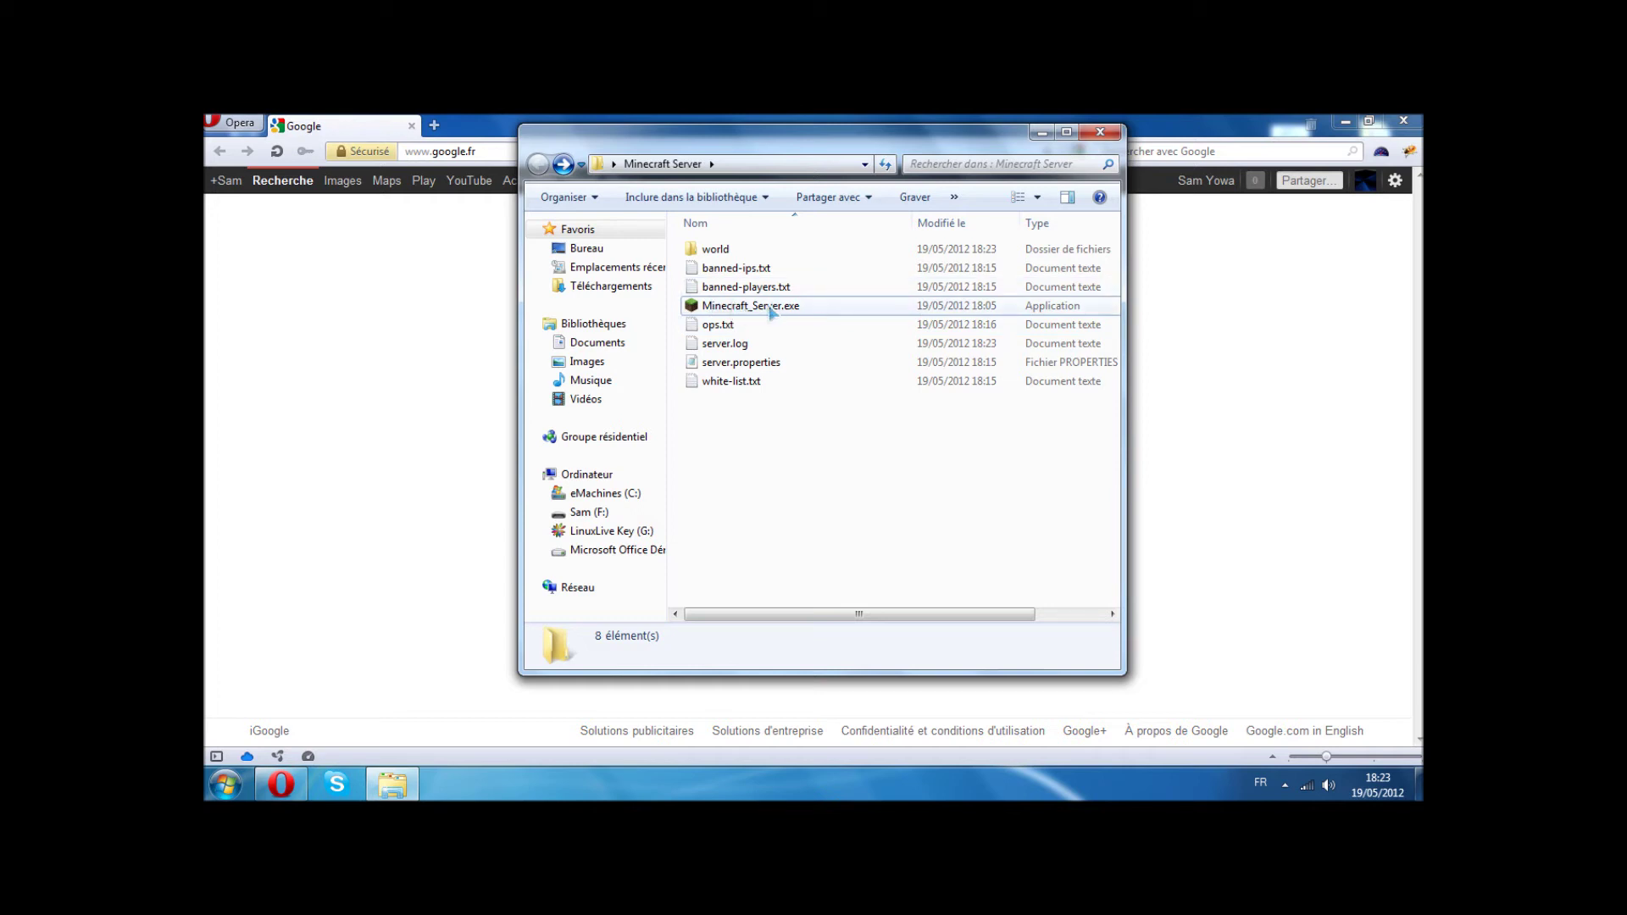
pyautogui.doubleClick(727, 308)
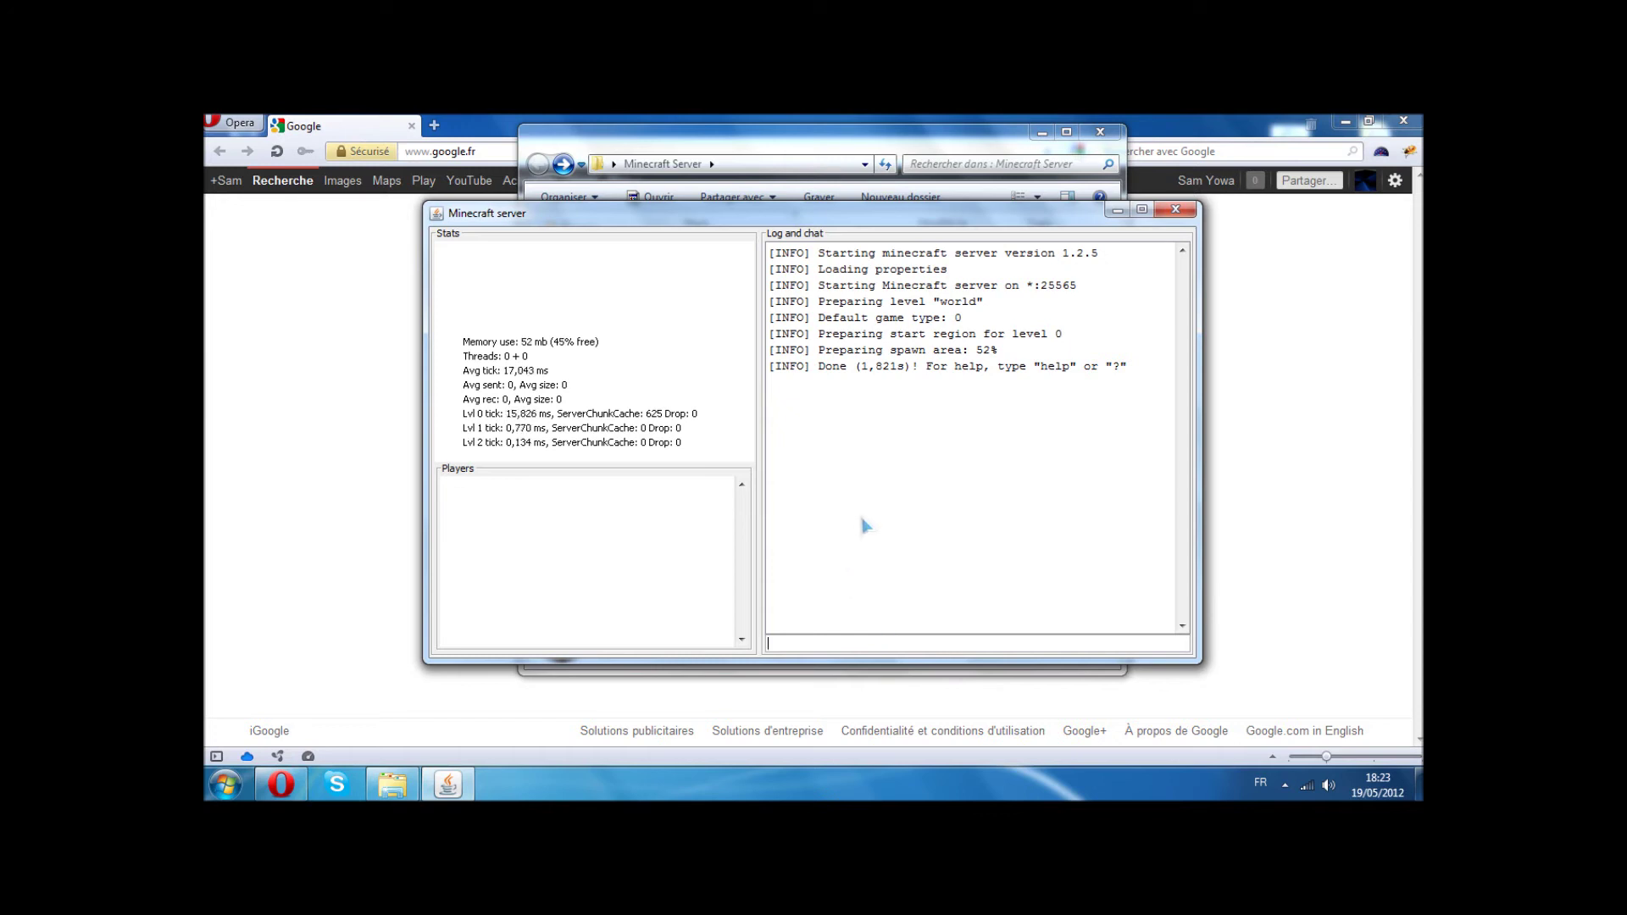
# Step: Try to add the player's username to the whitelist with white-list commands in the server console
pyautogui.write('white')
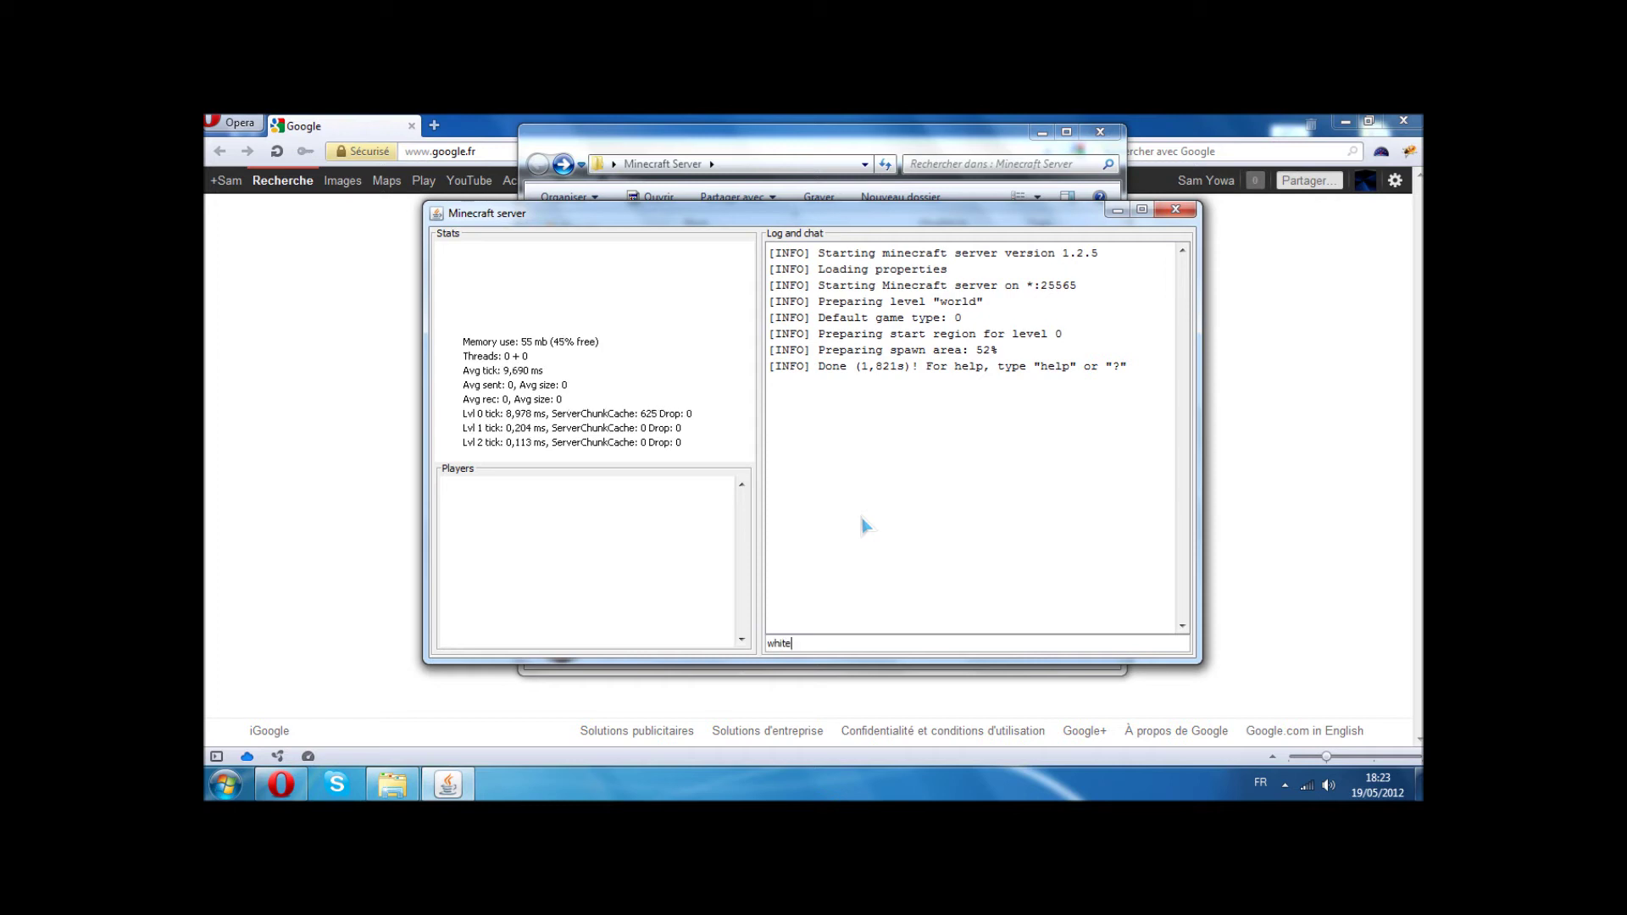
pyautogui.write('list add Yowa19')
pyautogui.press('Return')
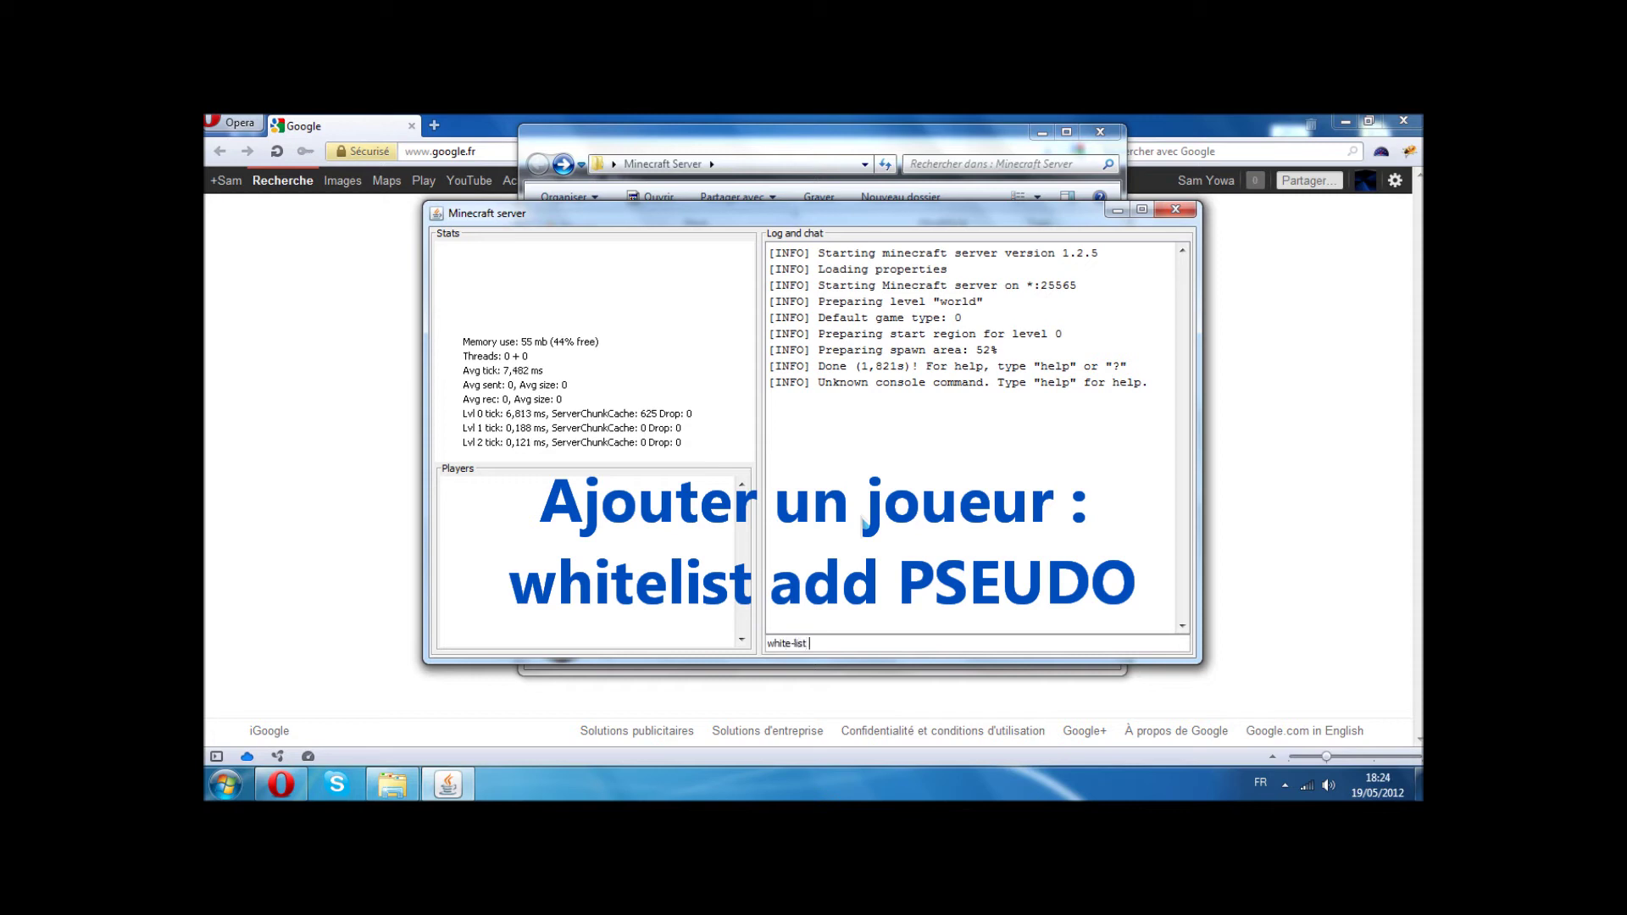
pyautogui.write('white-list yowa')
pyautogui.press('Return')
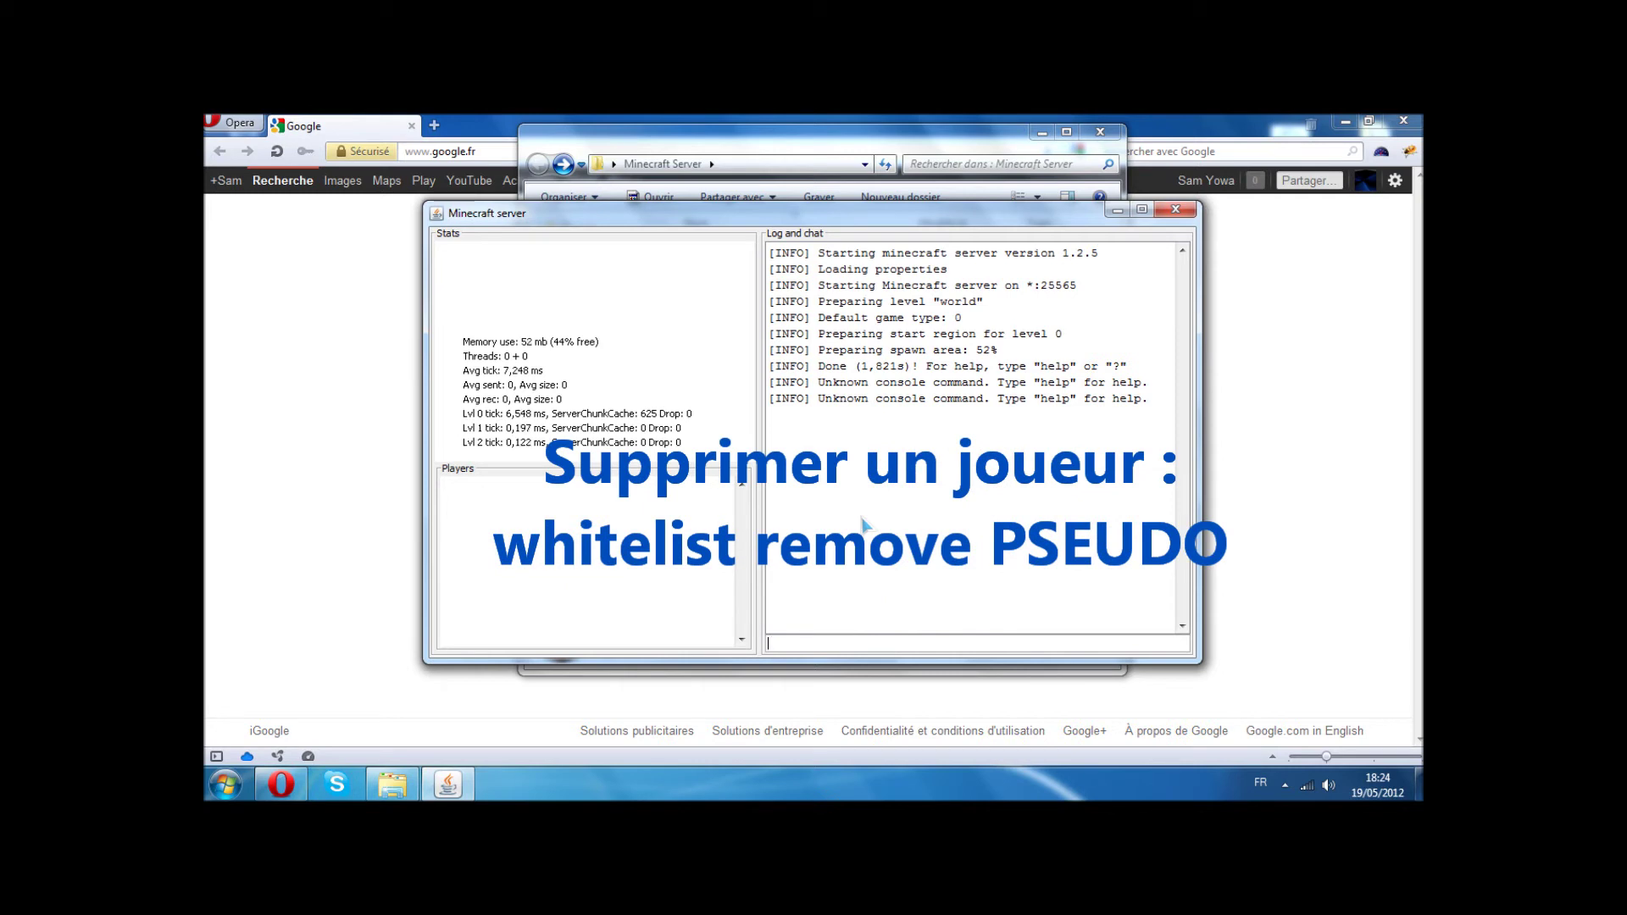
# Step: List the available console commands with help and look through them for whitelist management
pyautogui.write('whlp')
pyautogui.press('Return')
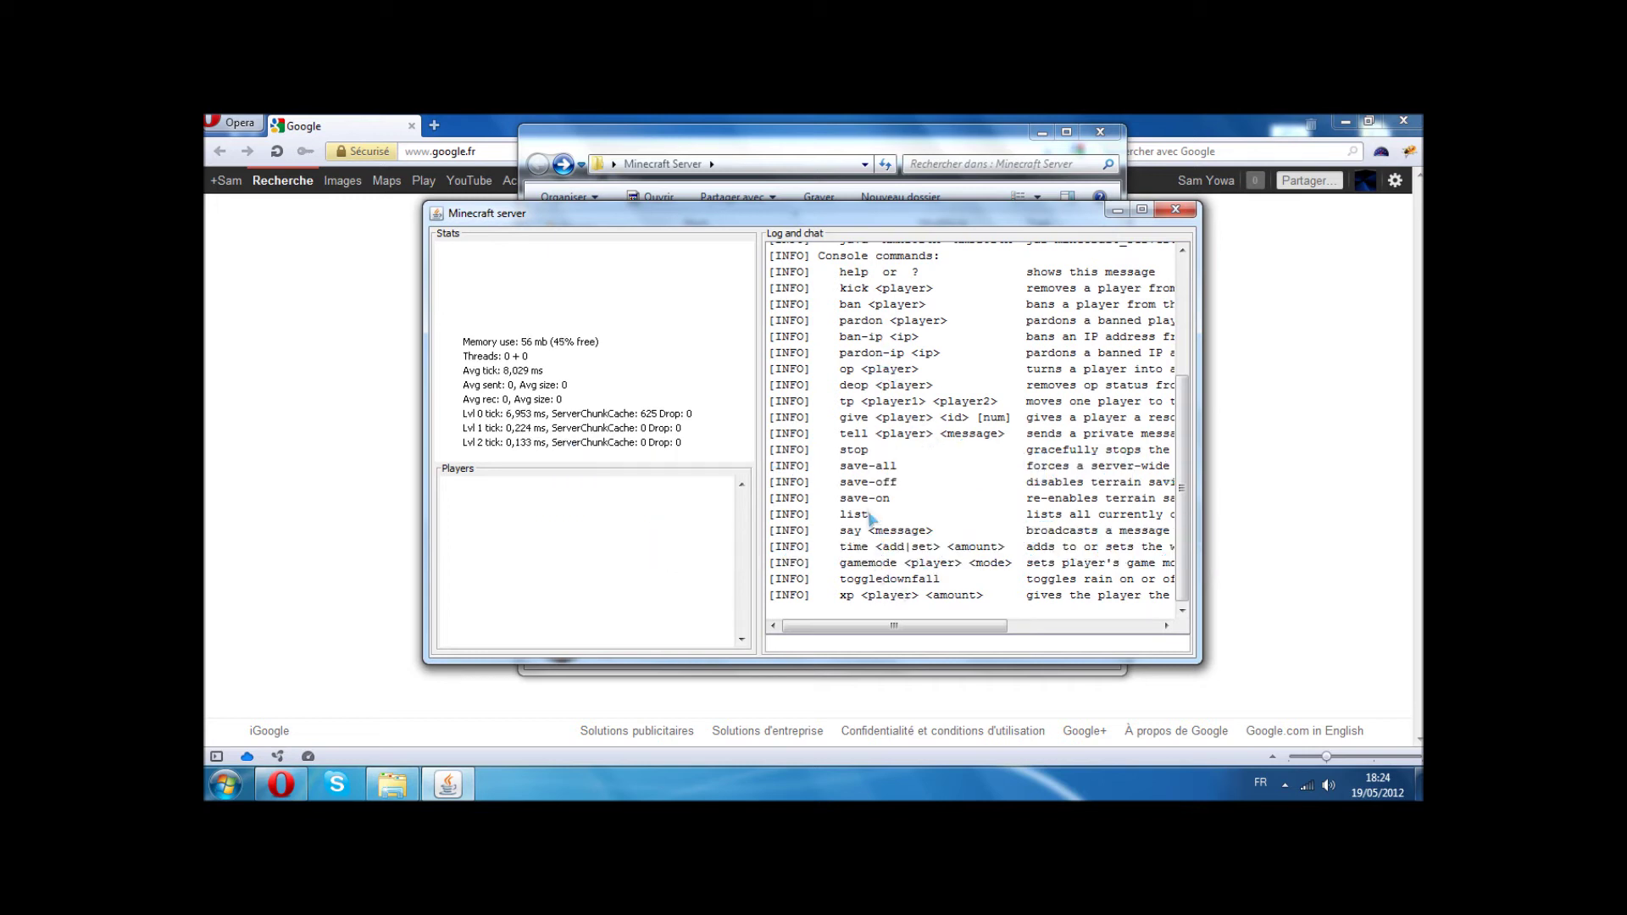
pyautogui.scroll(3, 865, 491)
pyautogui.scroll(-3, 864, 491)
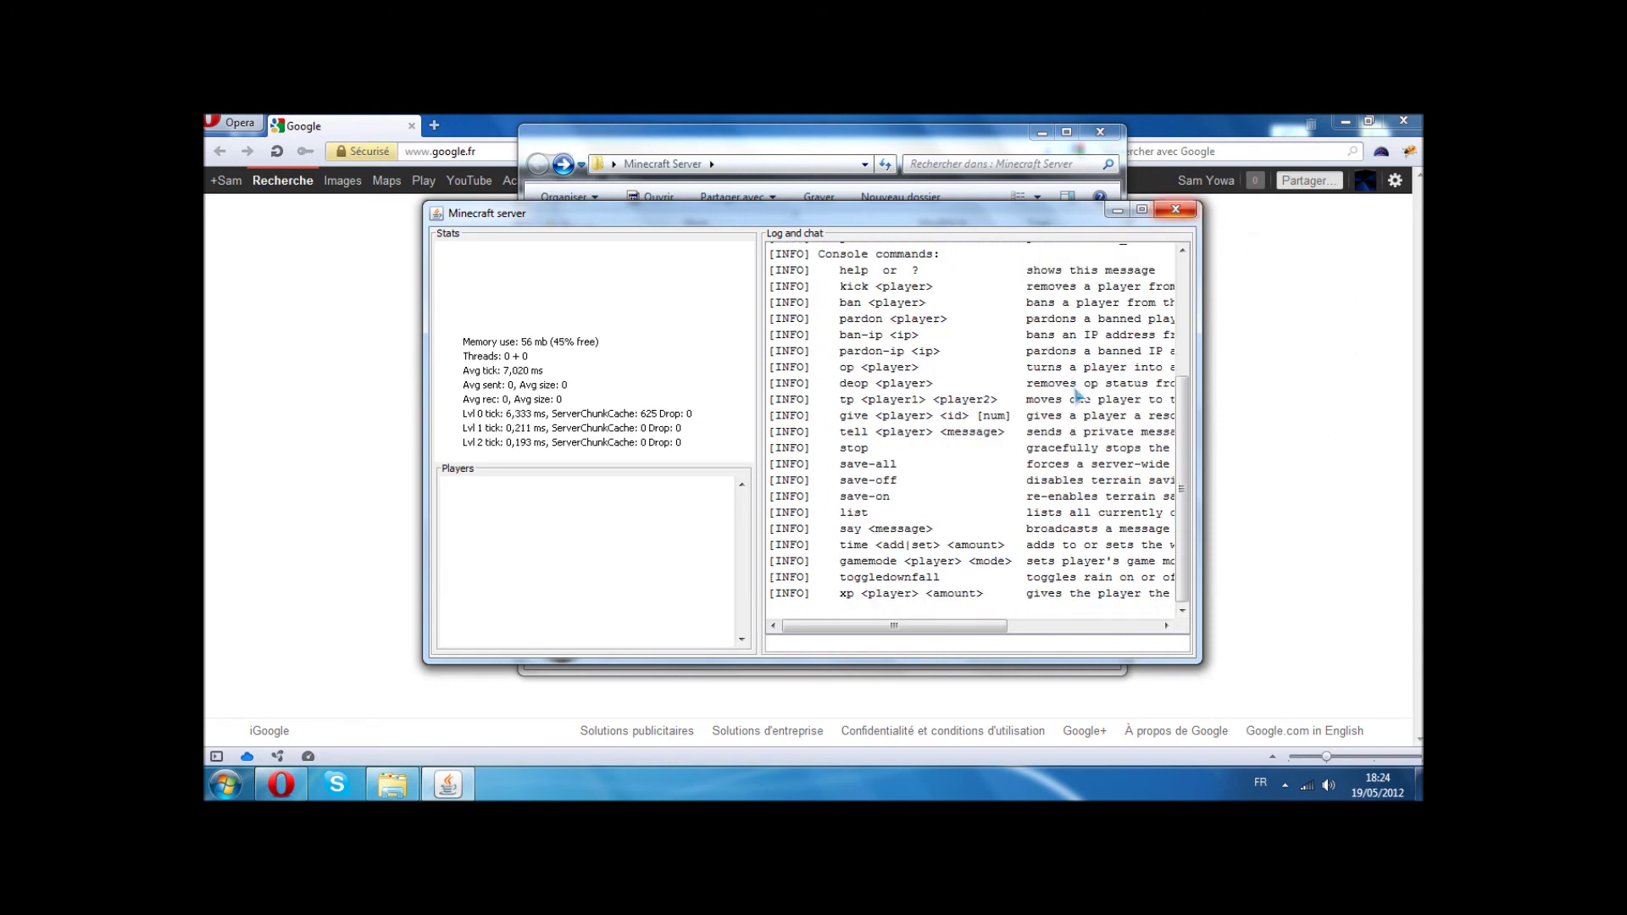
# Step: Stop the running server from its console with the stop command
pyautogui.write('op')
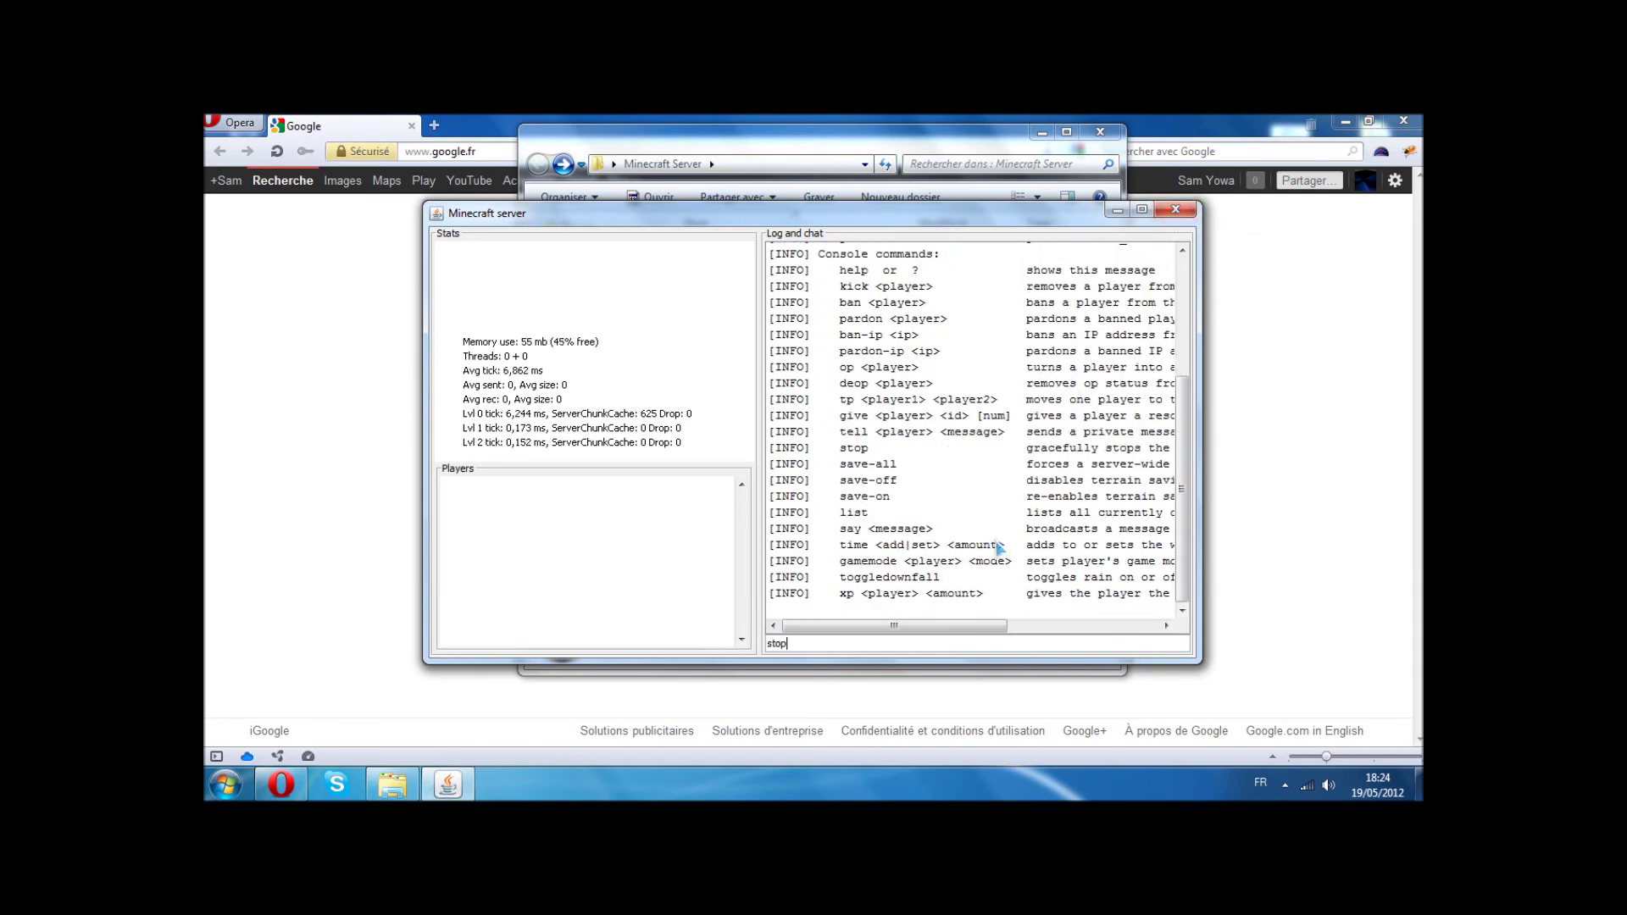
pyautogui.press('Return')
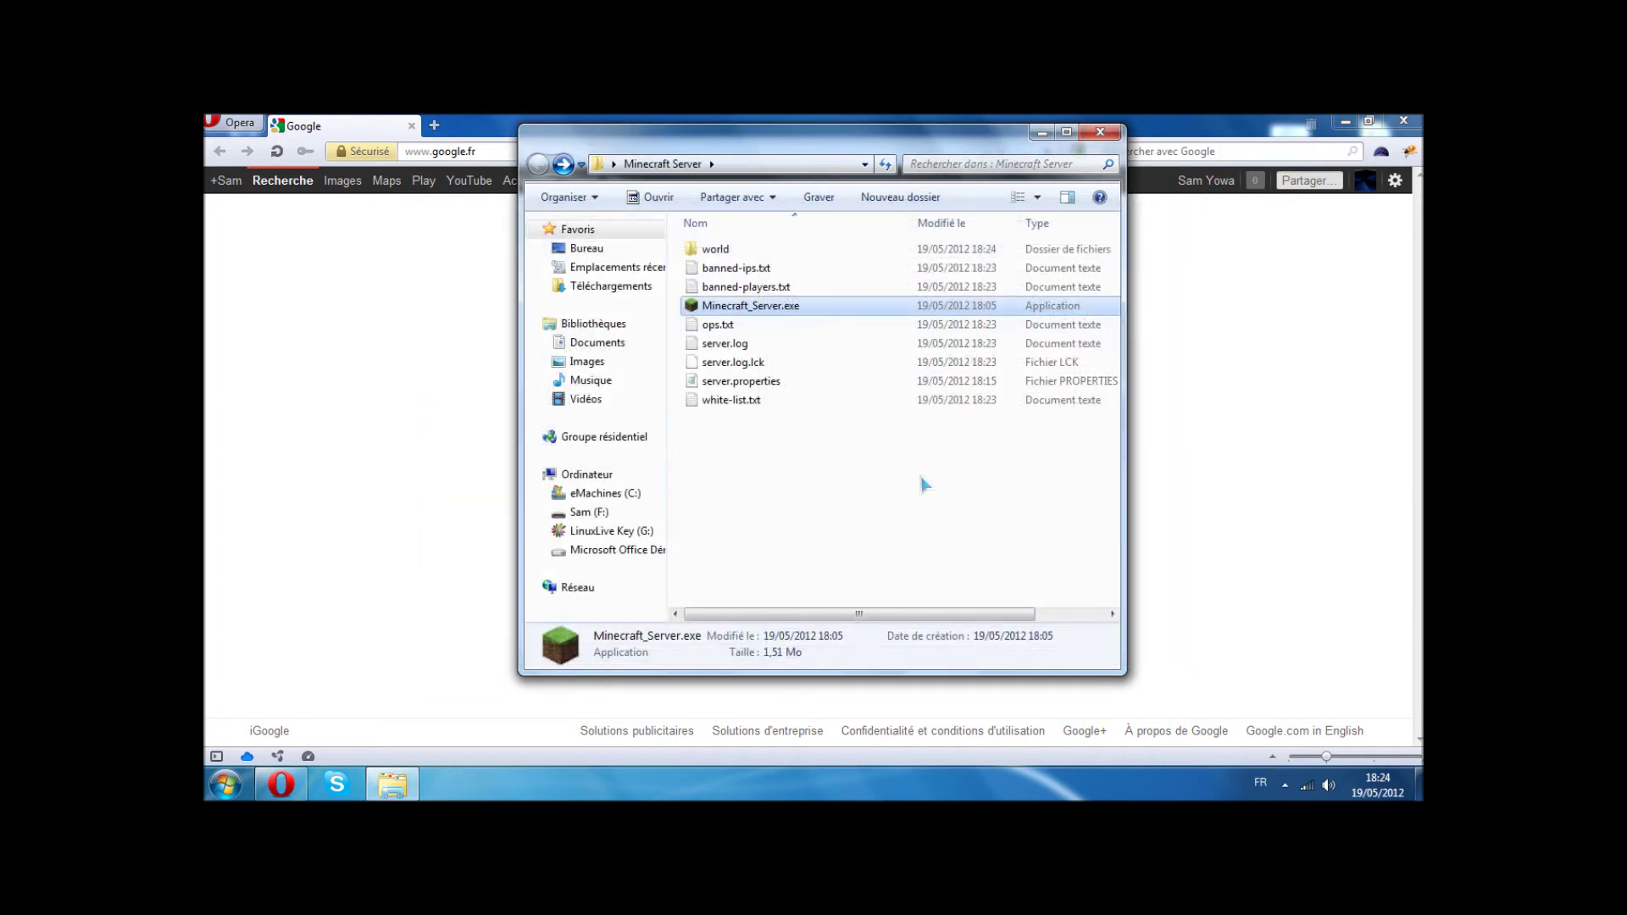
# Step: Open server.properties from the Minecraft Server folder, check the white-list setting and close the file
pyautogui.click(728, 382)
pyautogui.click(722, 364)
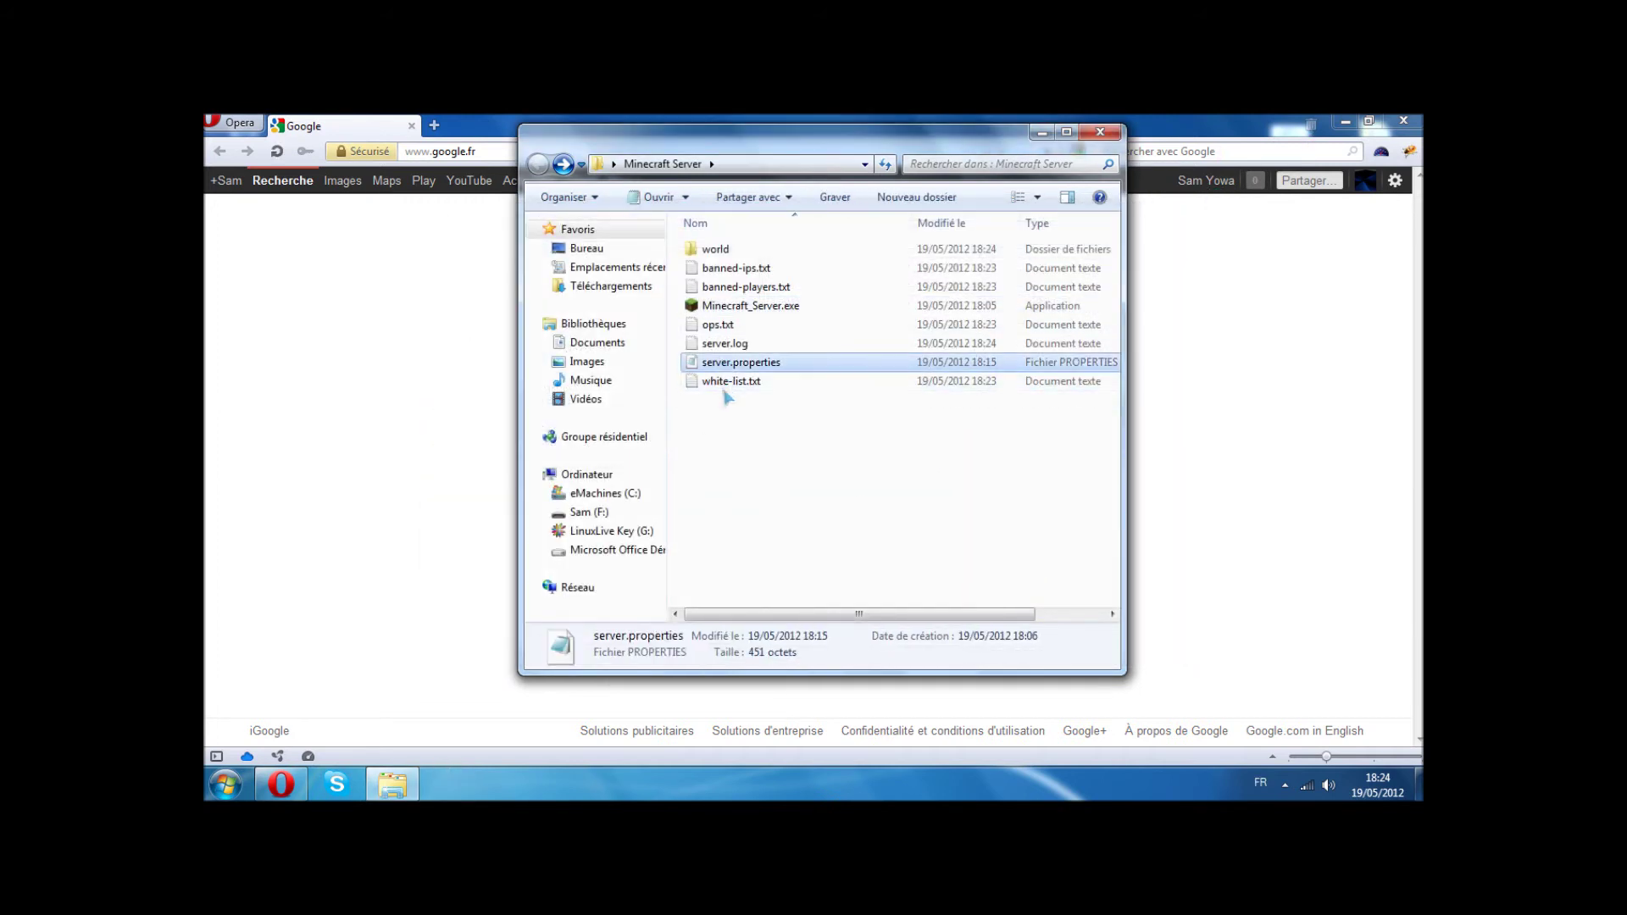
pyautogui.rightClick(746, 366)
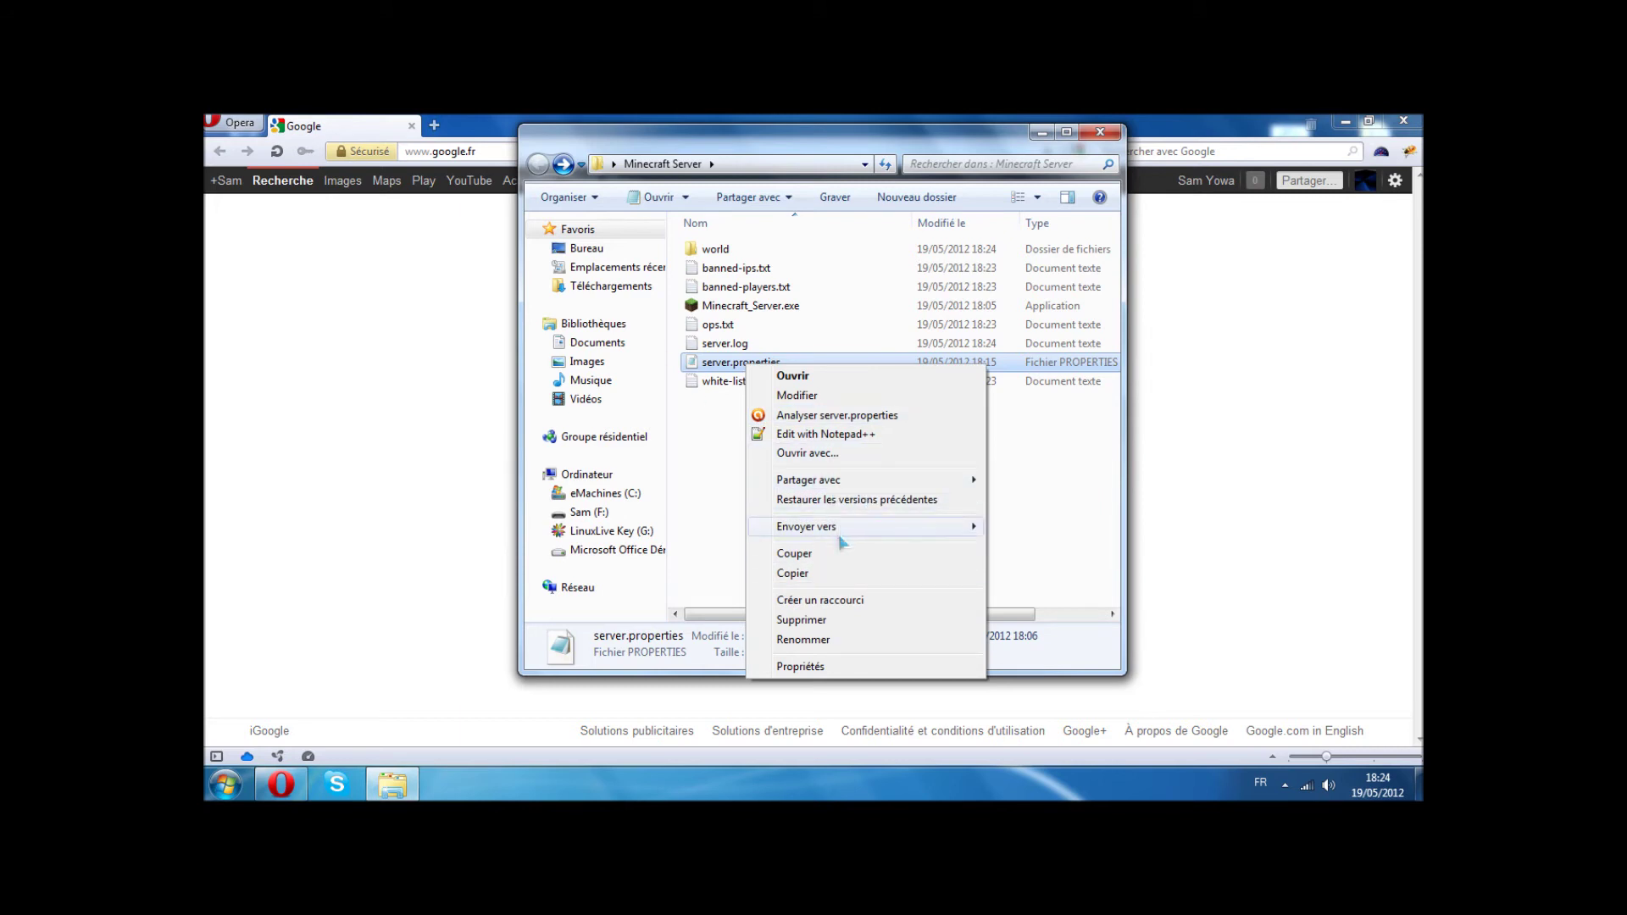
pyautogui.click(792, 375)
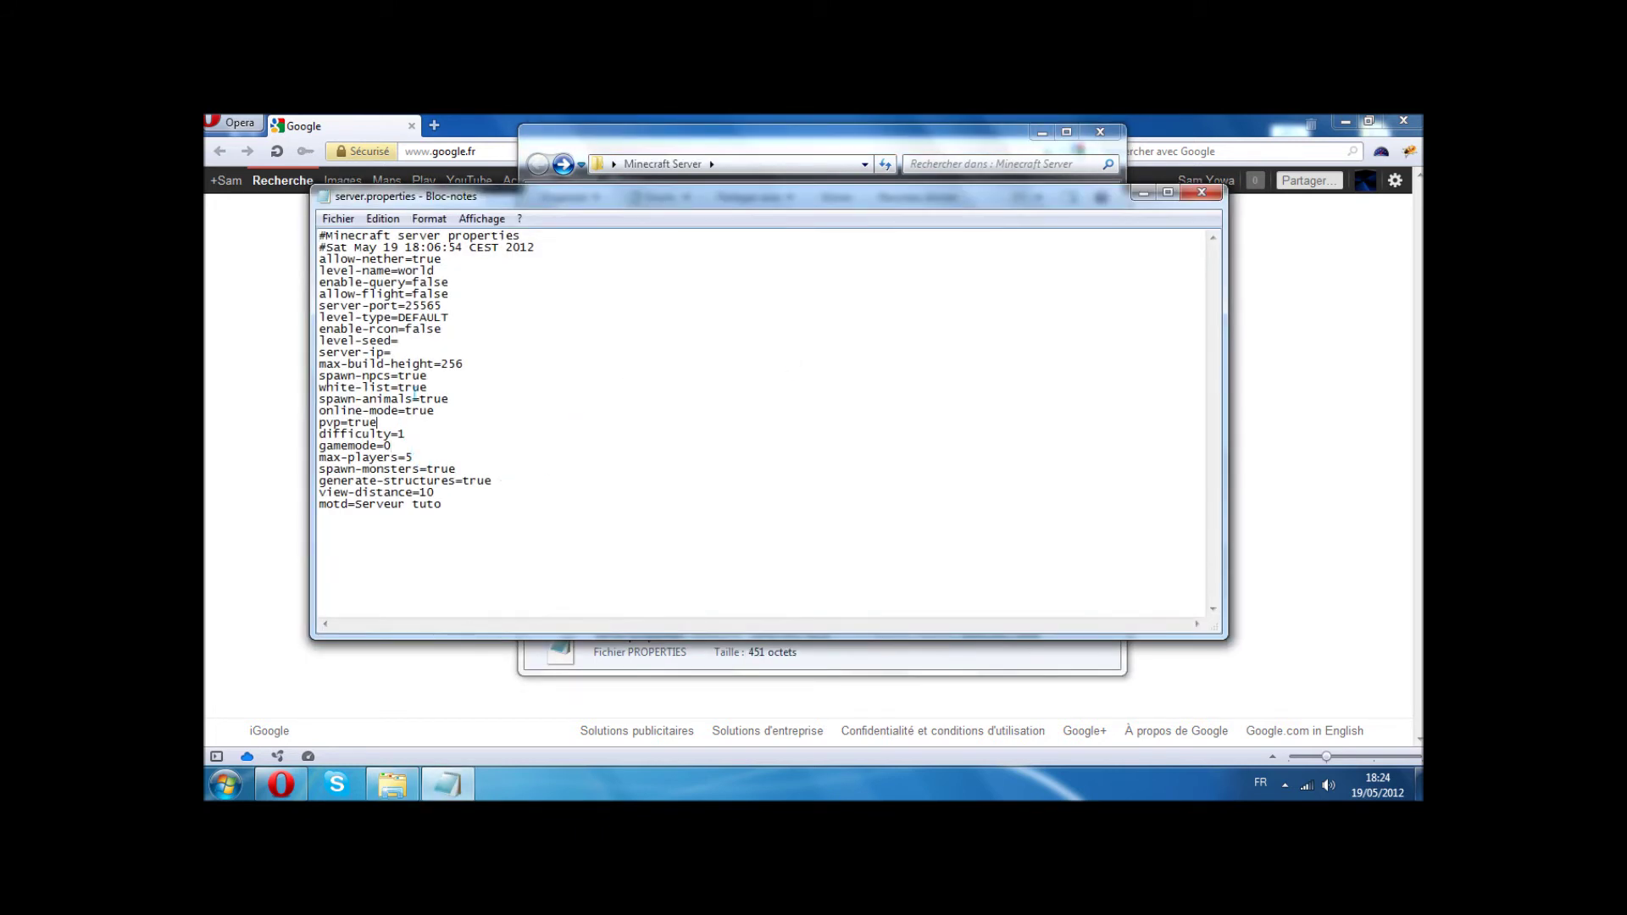
pyautogui.click(1201, 192)
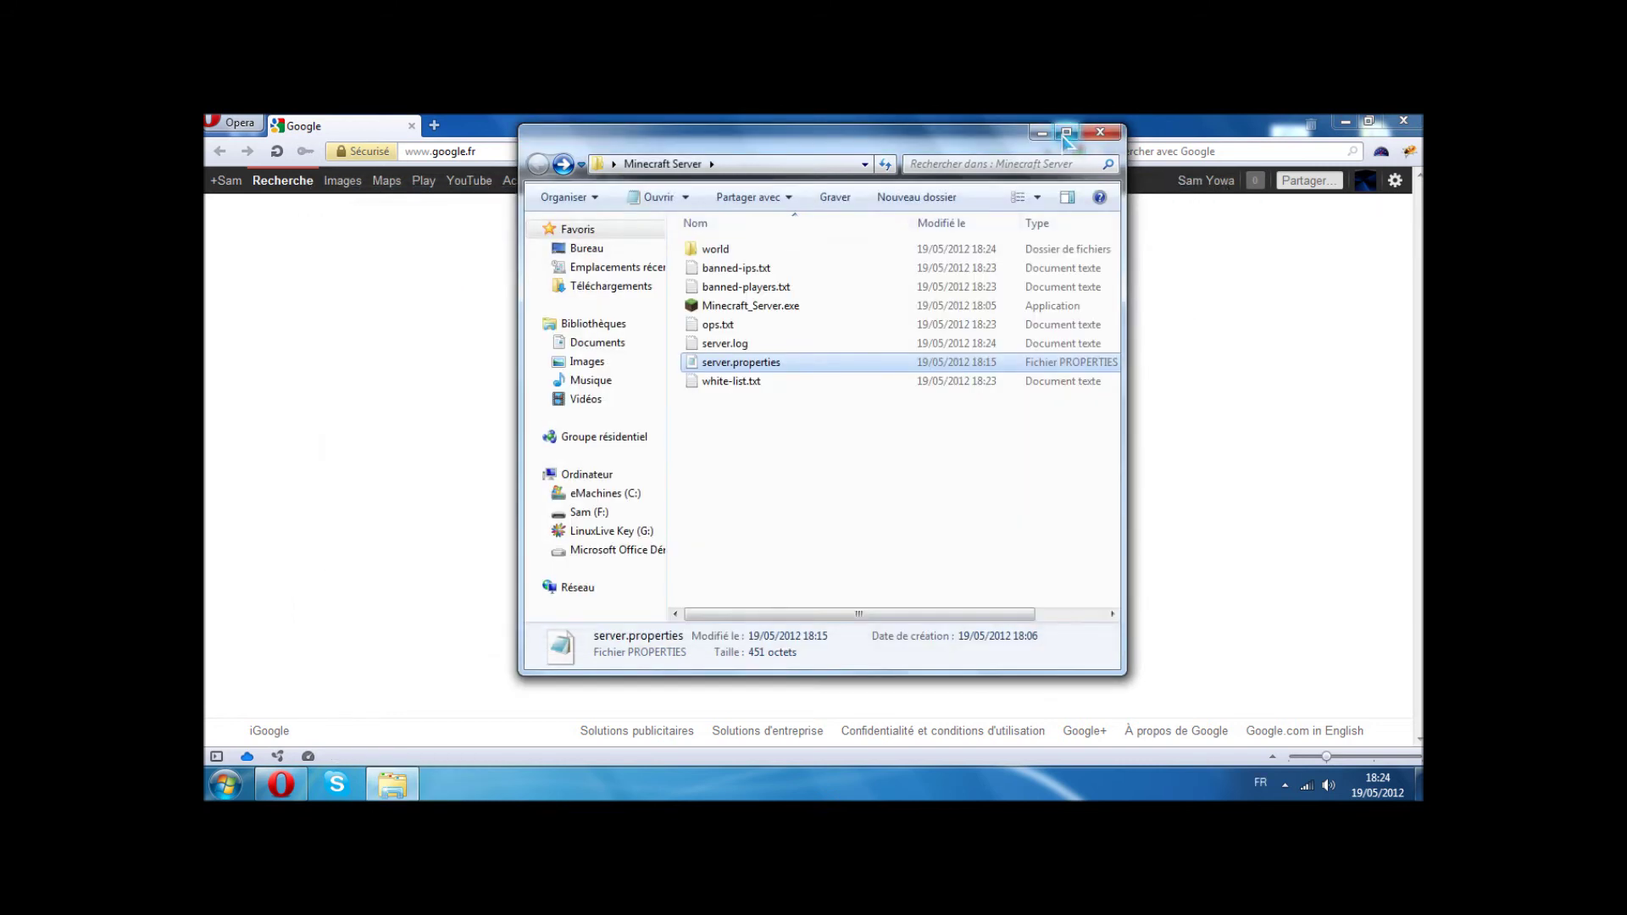
# Step: Minimize the server folder, search Google for bukkit.org and open the Bukkit Forums site
pyautogui.click(1042, 132)
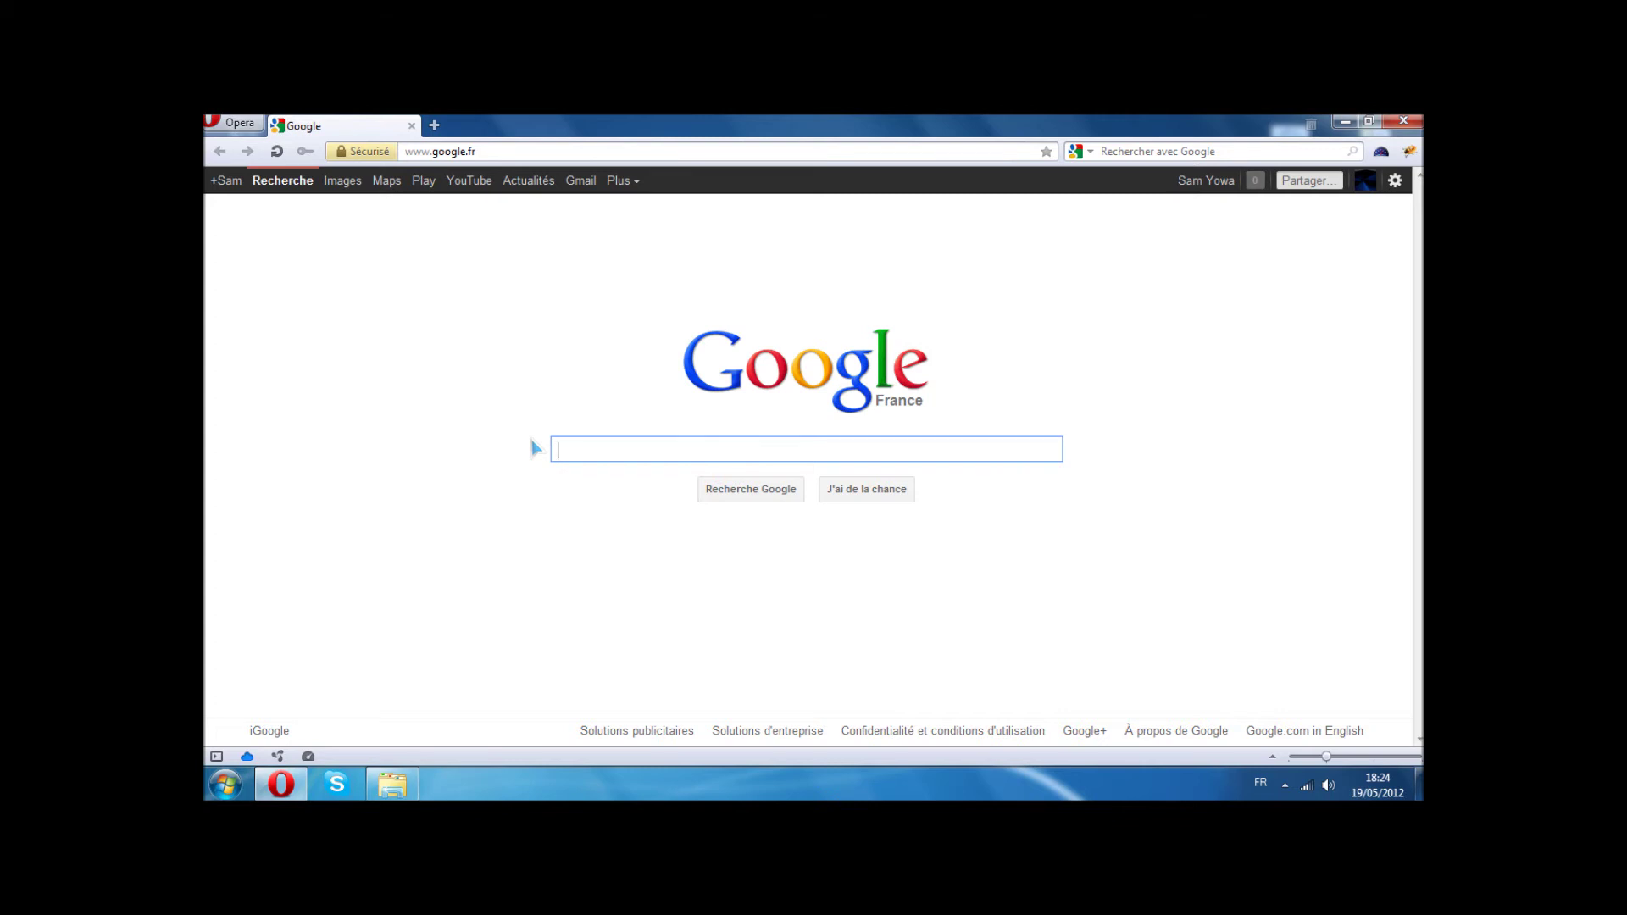
pyautogui.write('bukkit.o')
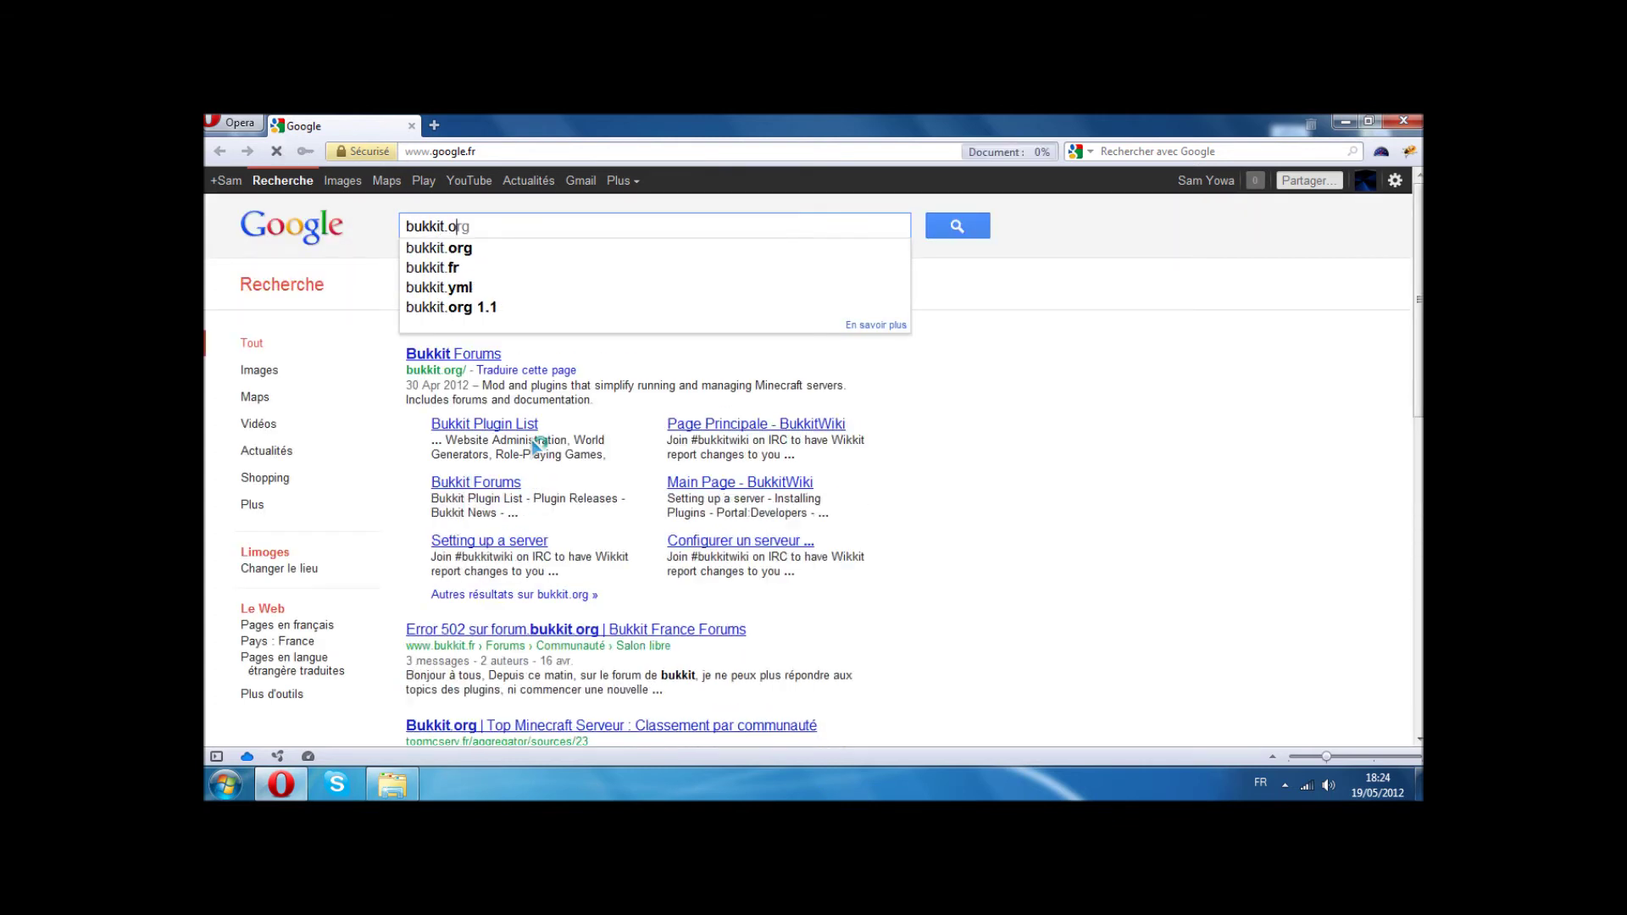
pyautogui.write('rh')
pyautogui.press('Return')
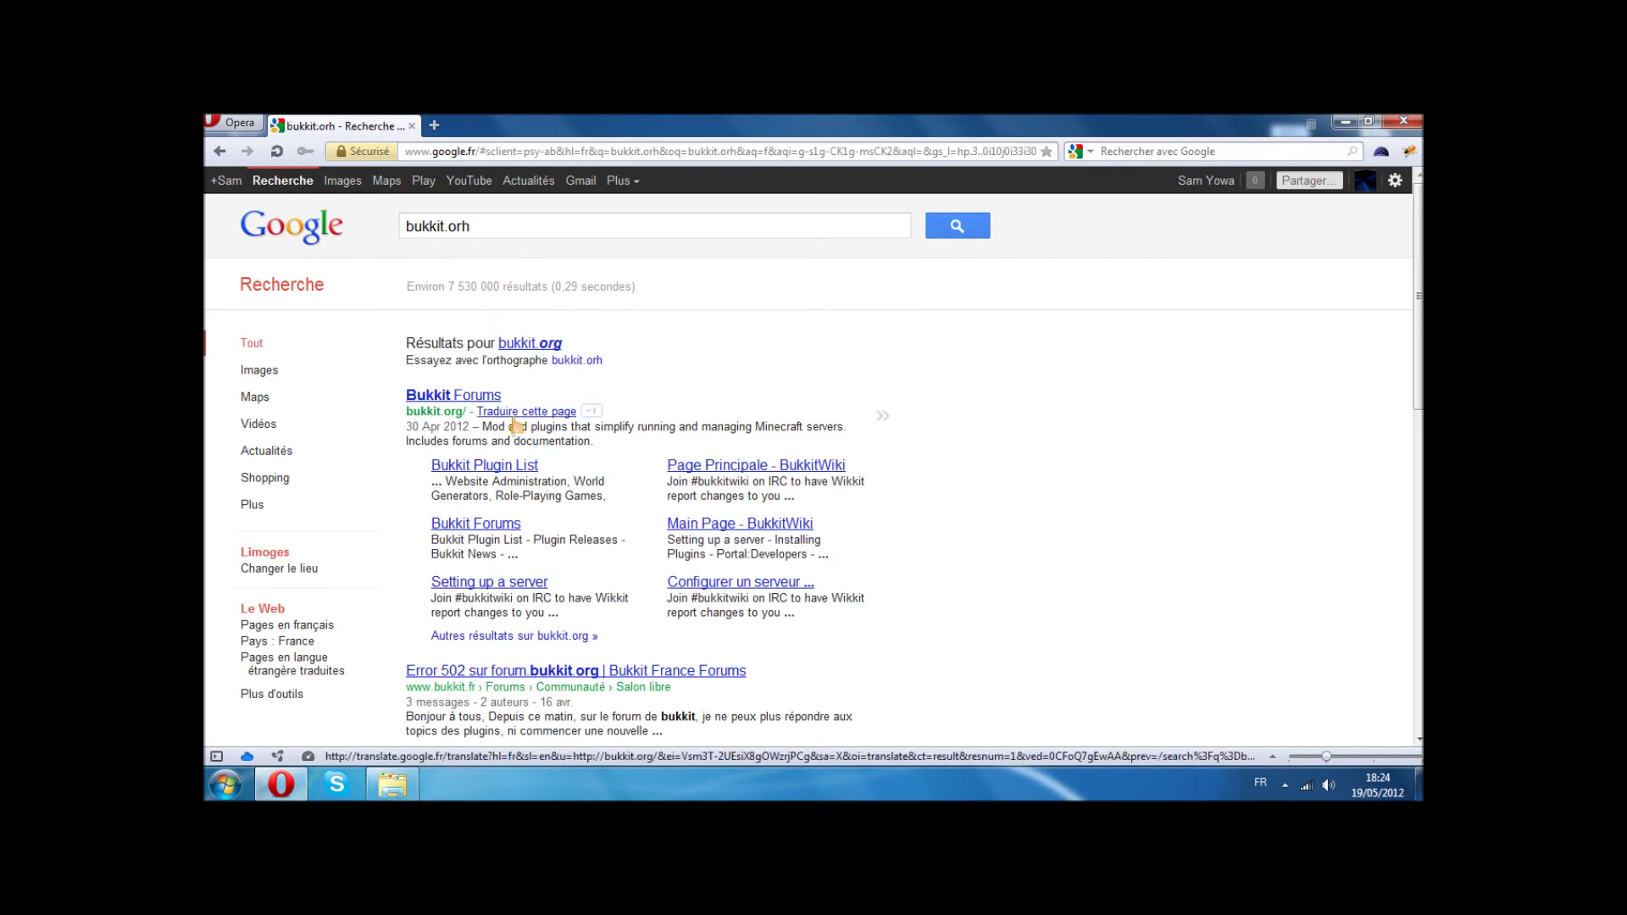
pyautogui.click(457, 396)
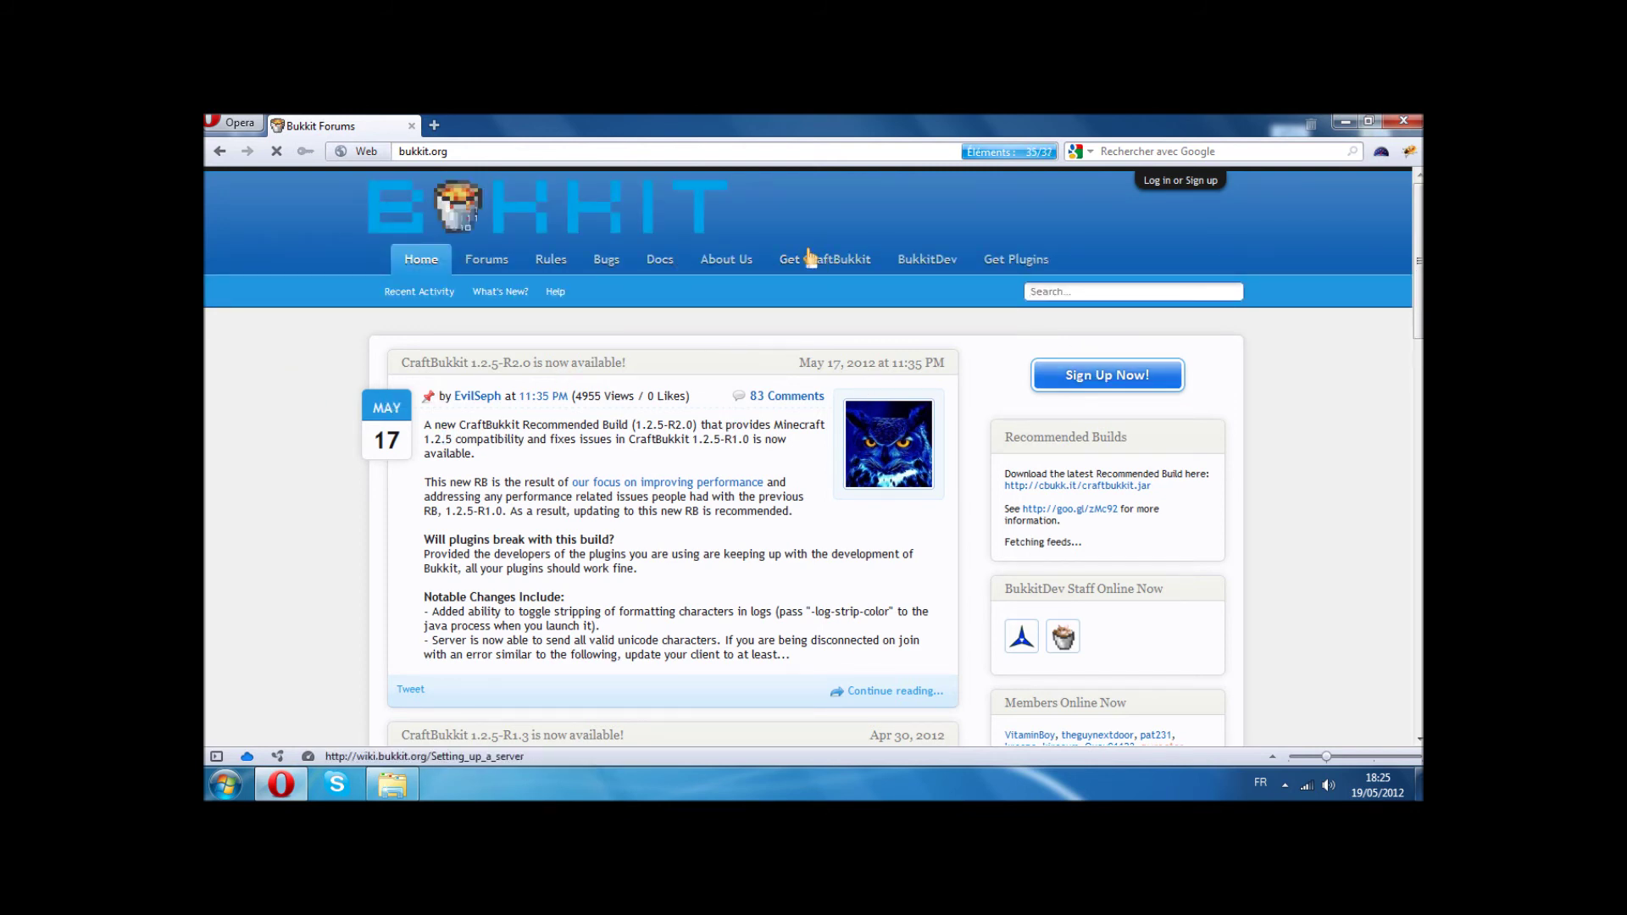
# Step: Open the Bukkit documentation wiki and find the Latest Downloads section on its main page
pyautogui.click(660, 260)
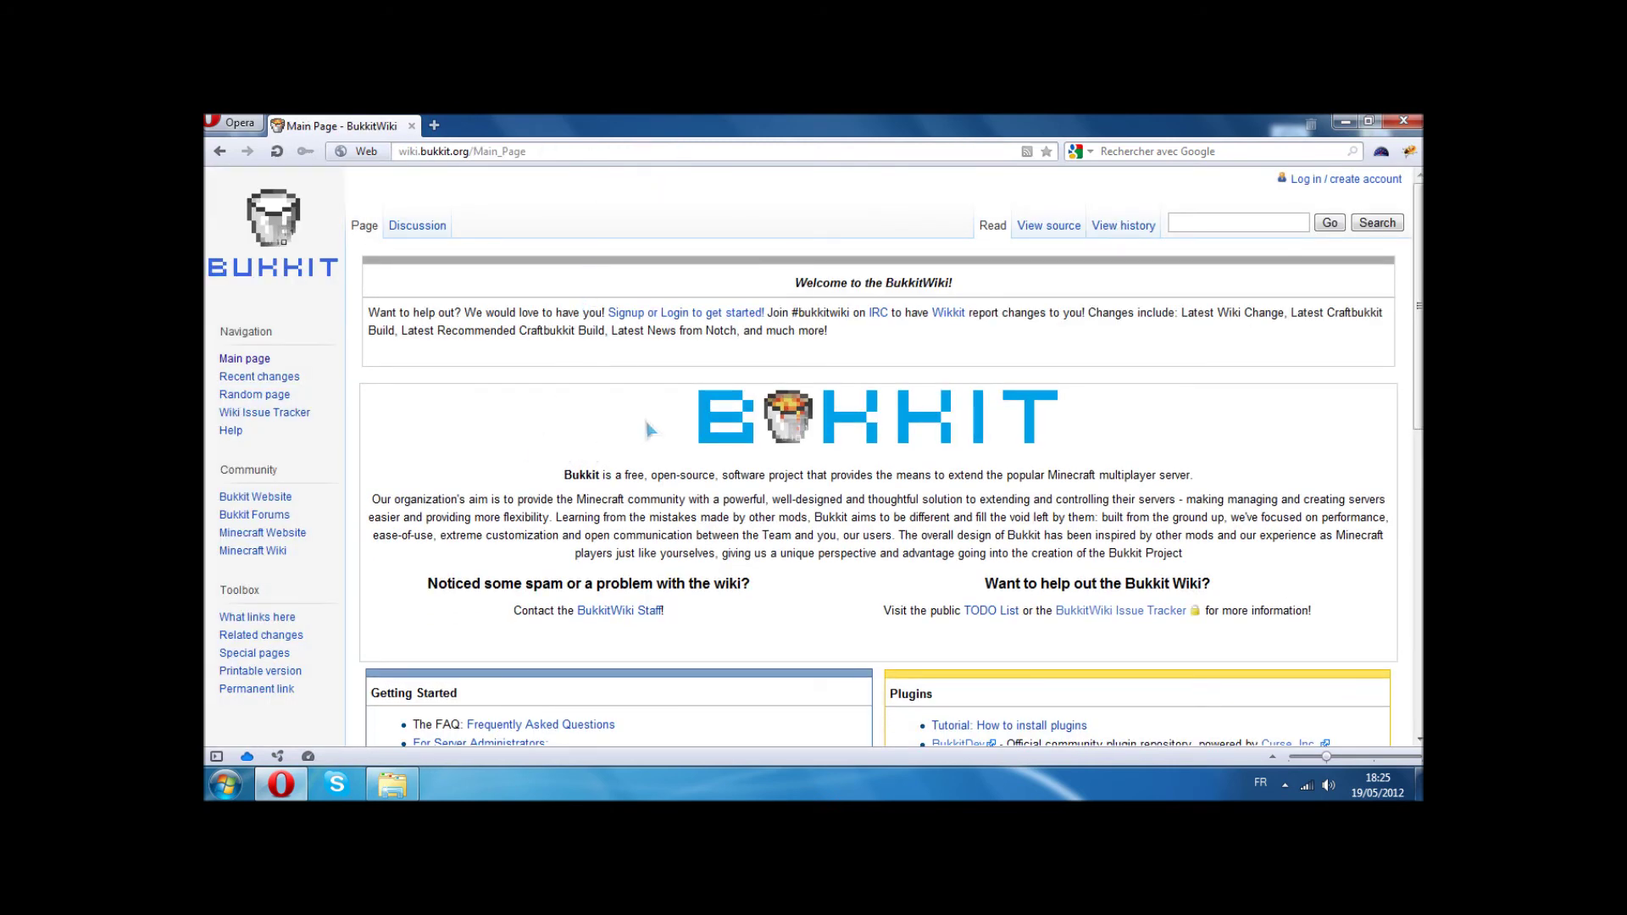
pyautogui.scroll(-5, 669, 418)
pyautogui.scroll(-5, 670, 419)
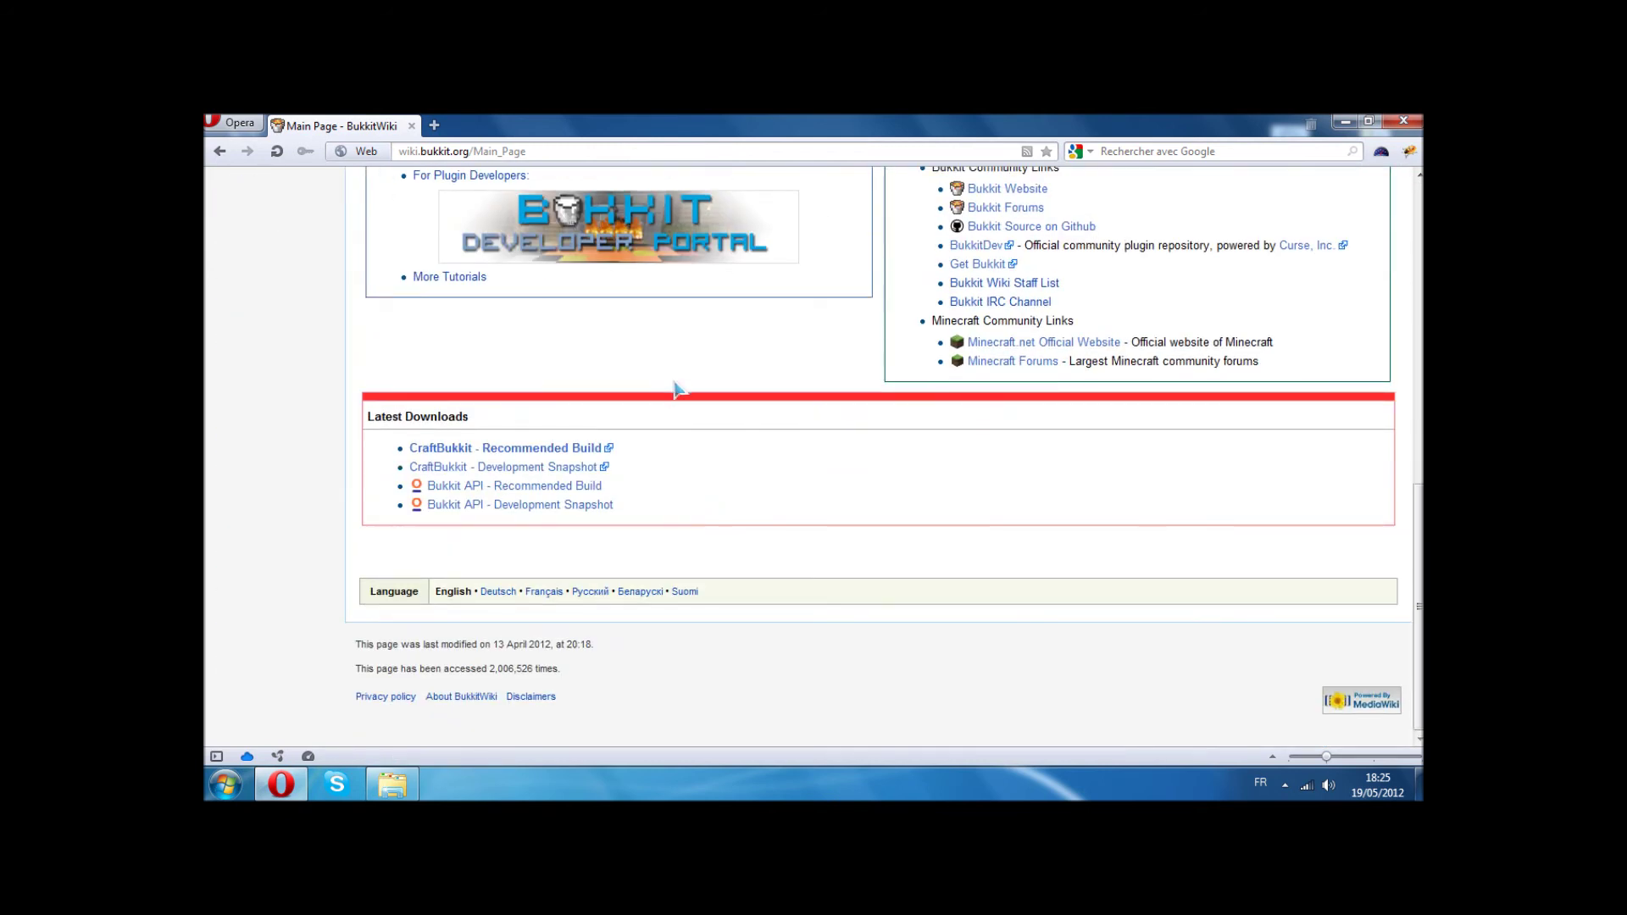
pyautogui.moveTo(477, 421); pyautogui.dragTo(336, 425)
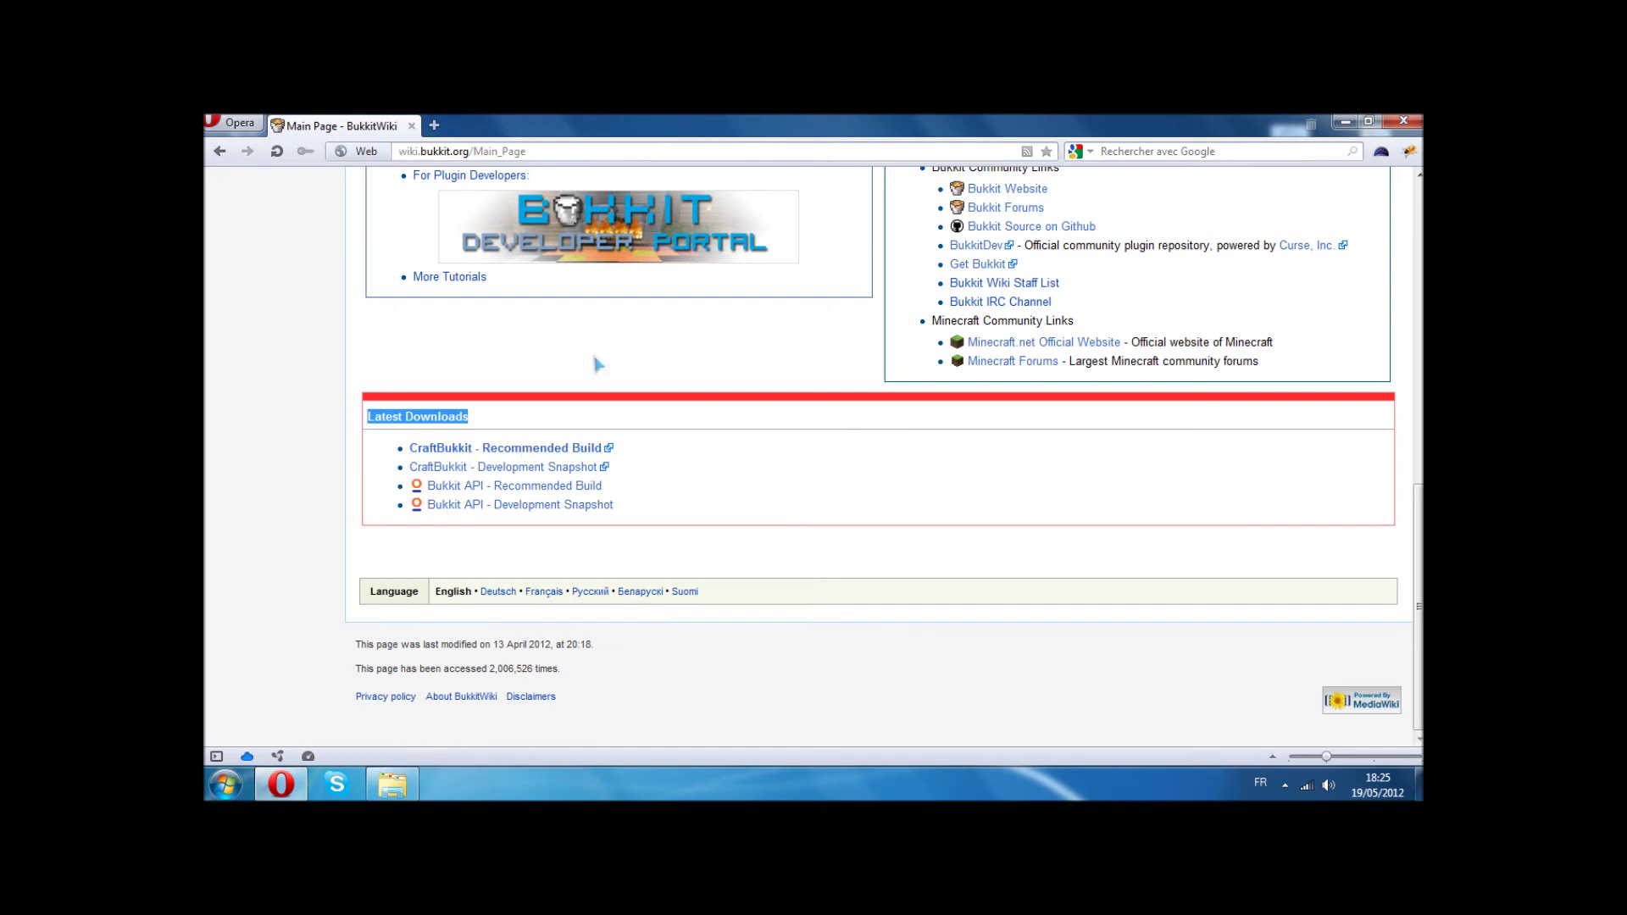
# Step: Download the CraftBukkit Recommended Build and save it on the desktop (Bureau) as craftbukkit-1.2.5-R2.0.jar
pyautogui.click(532, 450)
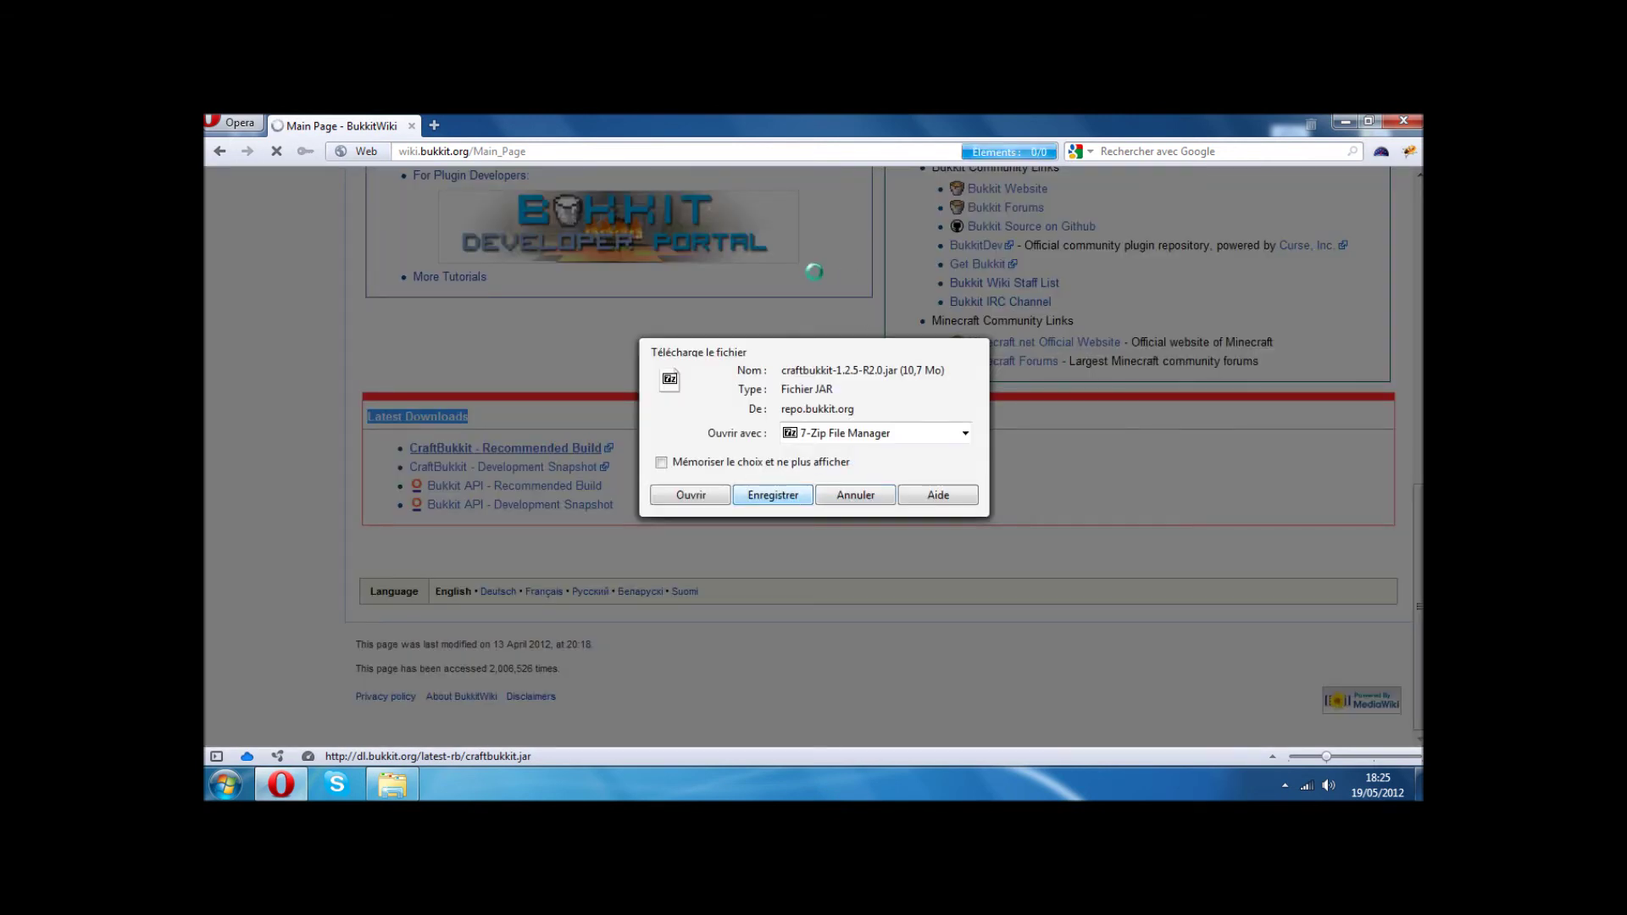
pyautogui.press('Return')
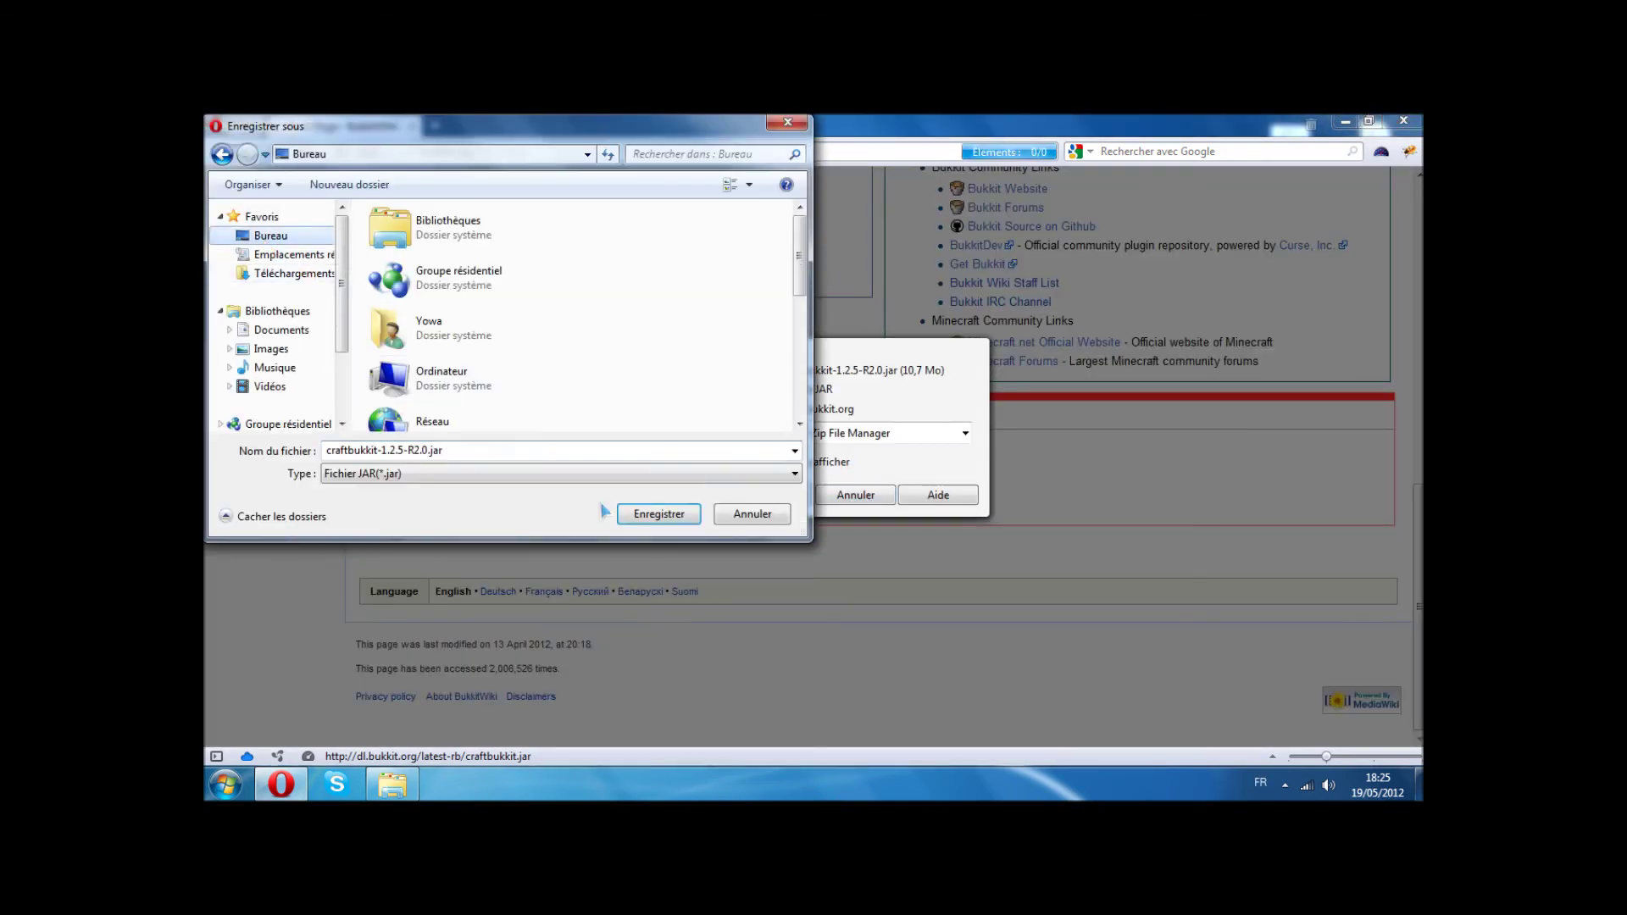
pyautogui.click(661, 516)
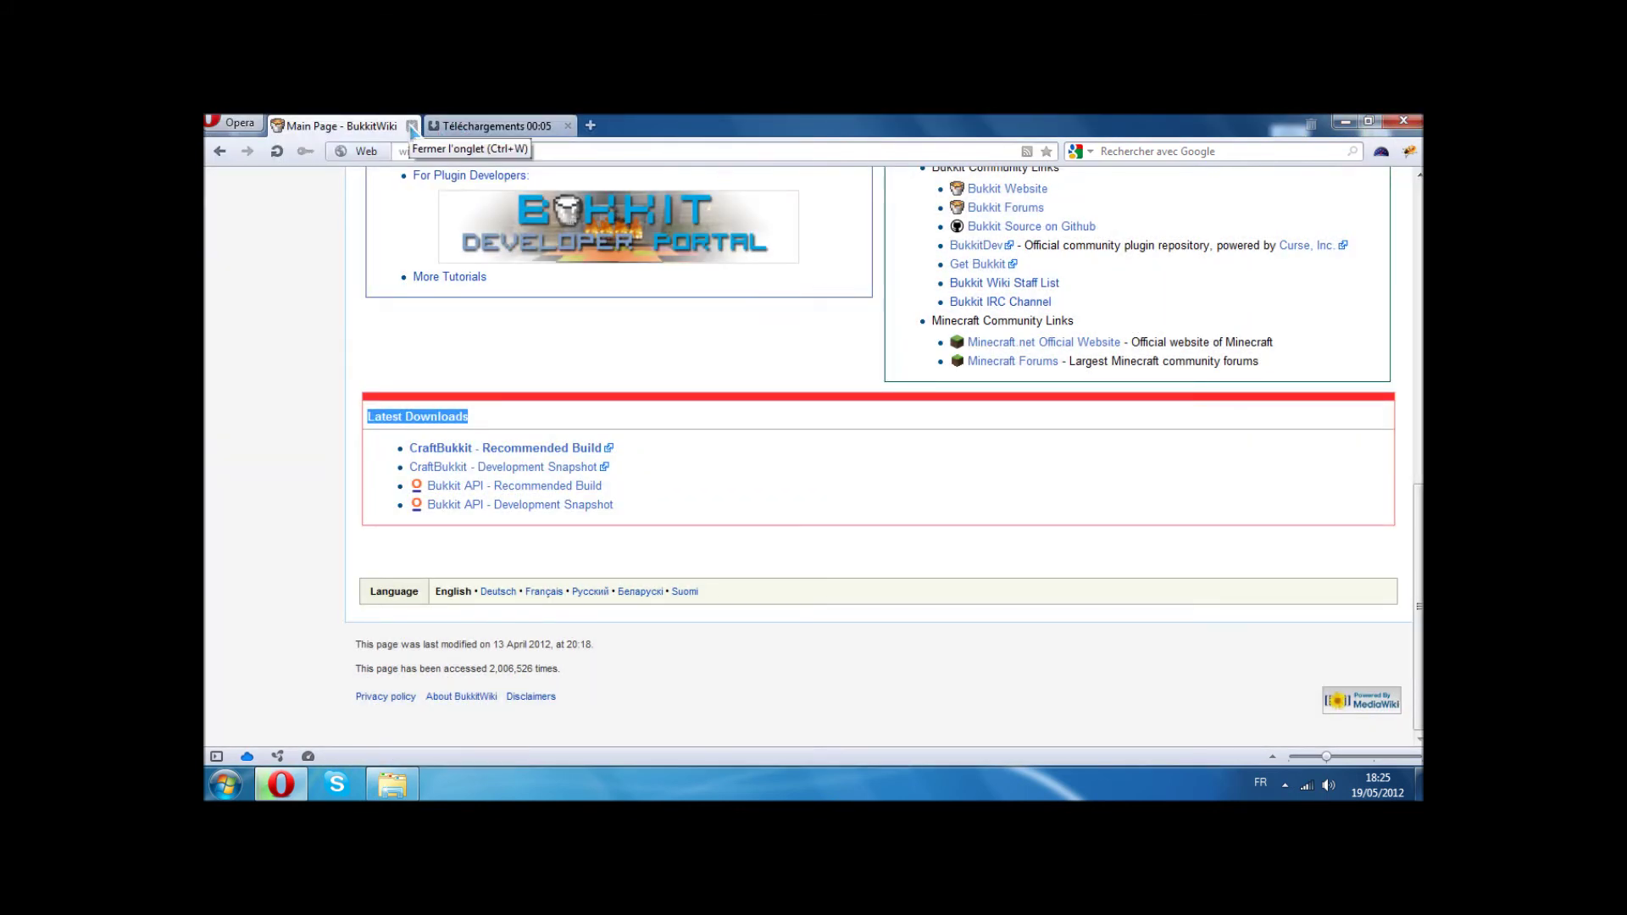
# Step: Open the "Start your own server" tutorial for server administrators from the BukkitWiki main page
pyautogui.scroll(15, 593, 339)
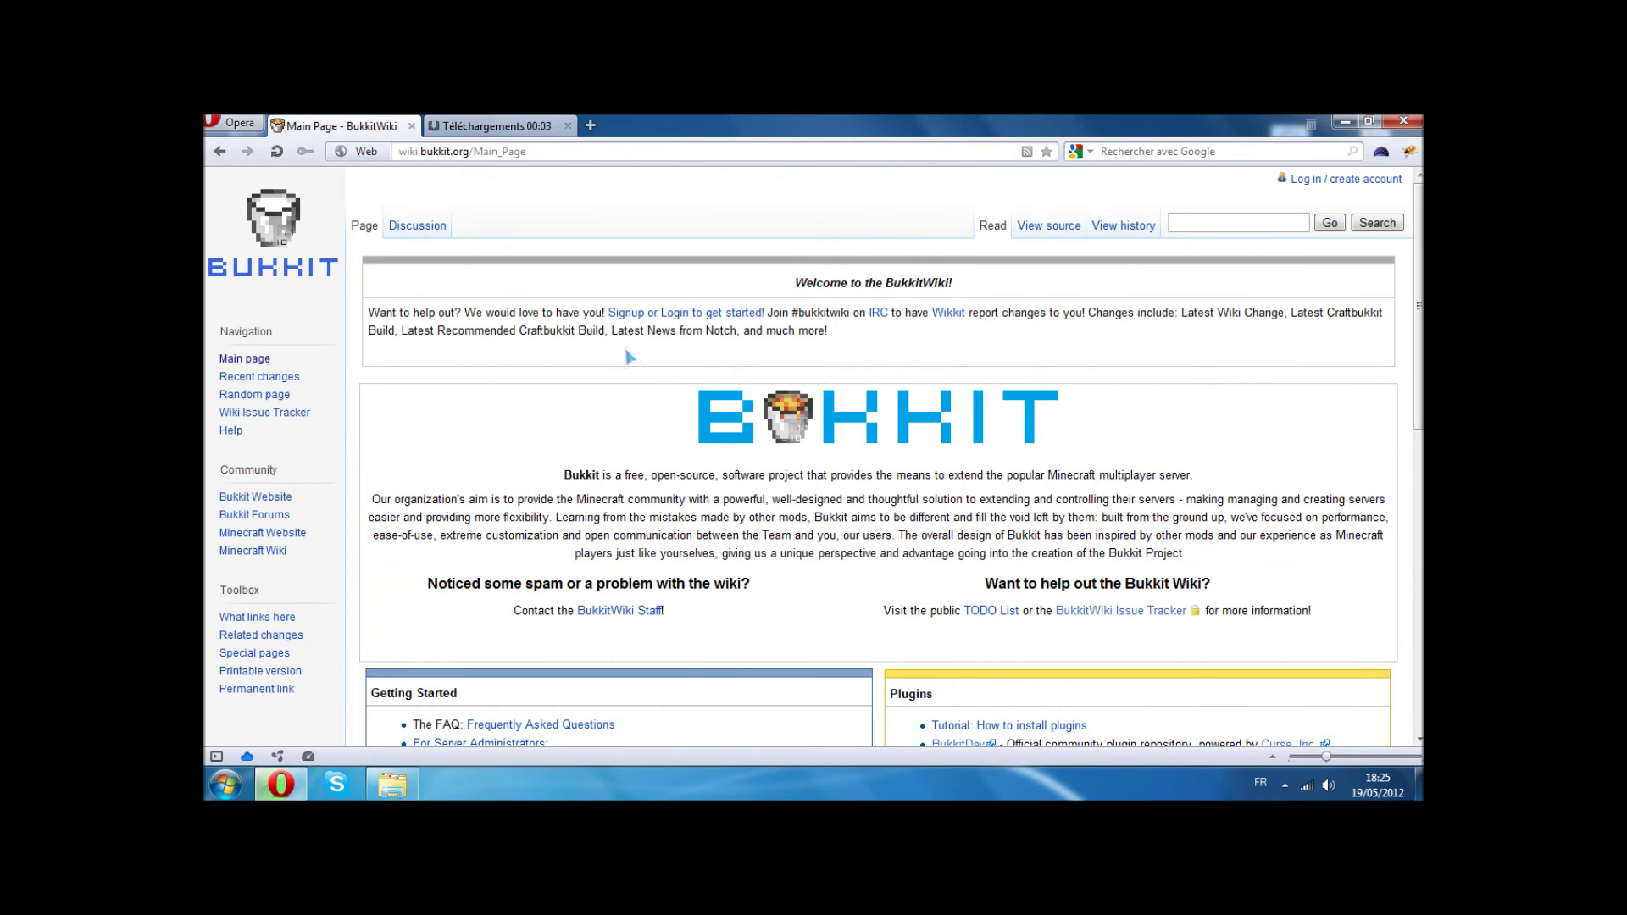
pyautogui.scroll(-3, 417, 402)
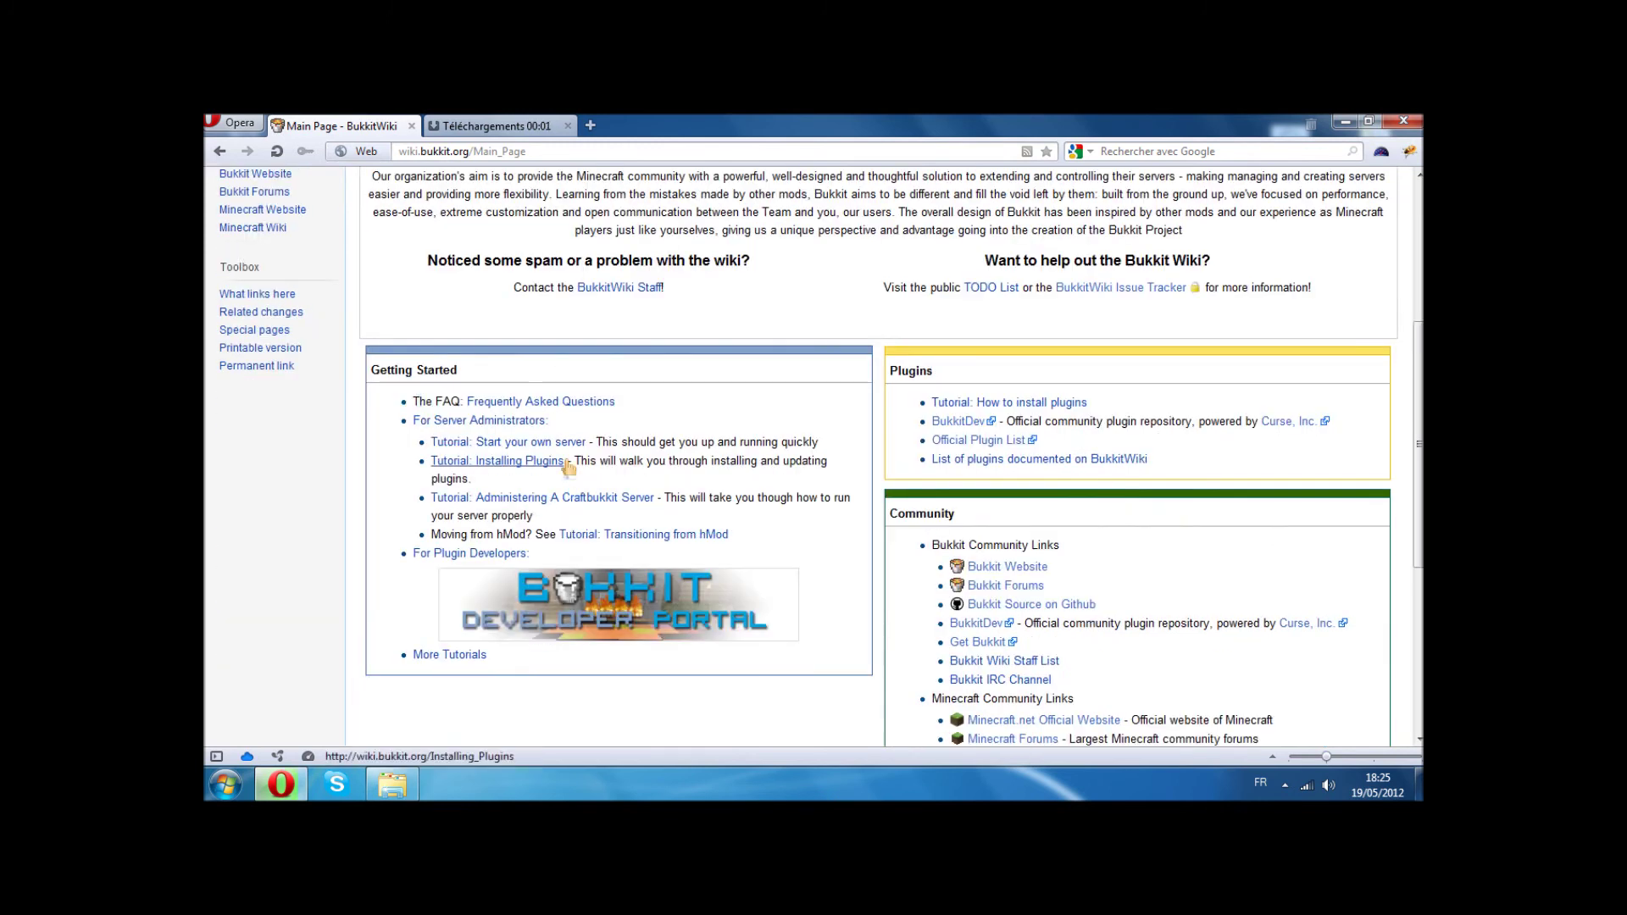
pyautogui.click(481, 445)
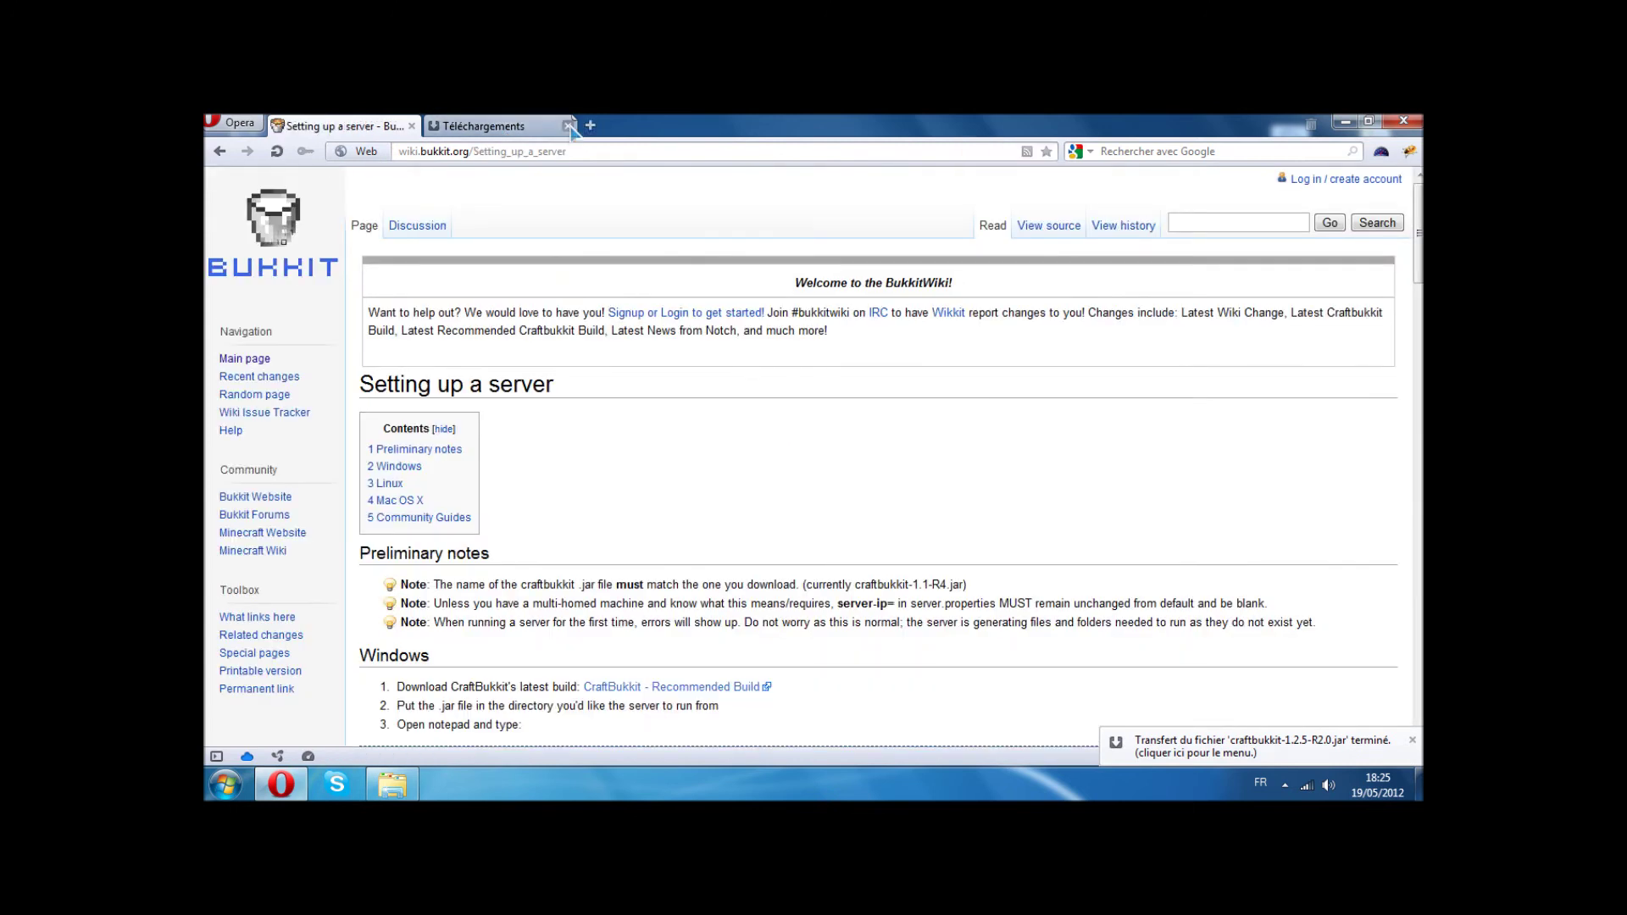
# Step: Close the downloads tab, bring up the wiki's Windows setup instructions and minimize the browser
pyautogui.click(568, 125)
pyautogui.scroll(-5, 765, 313)
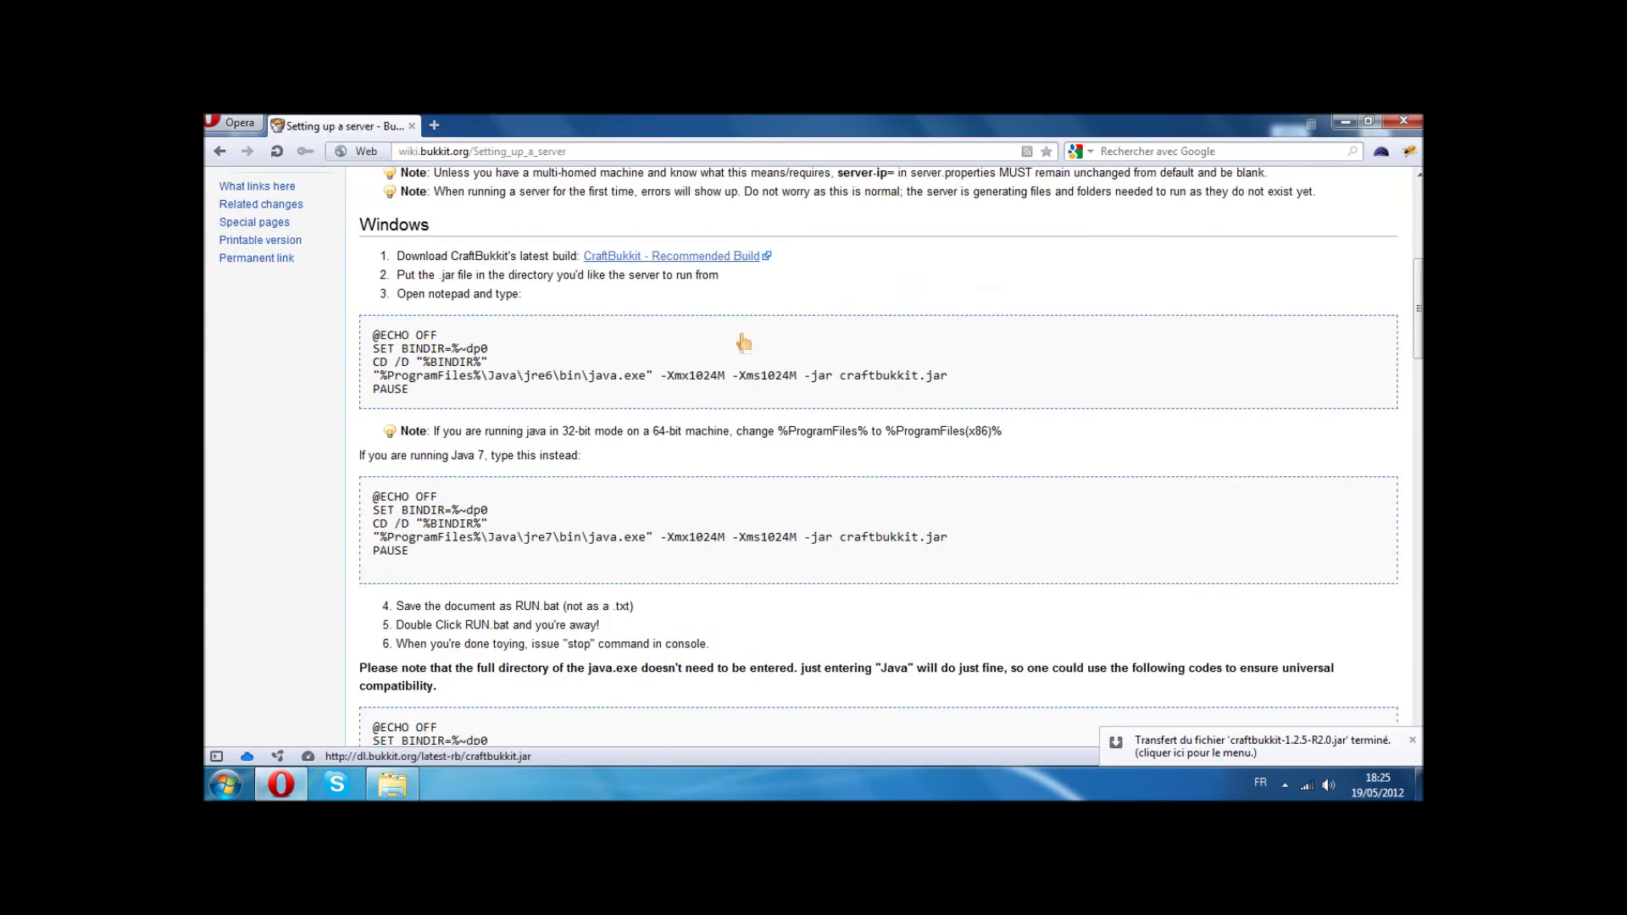
pyautogui.click(1344, 123)
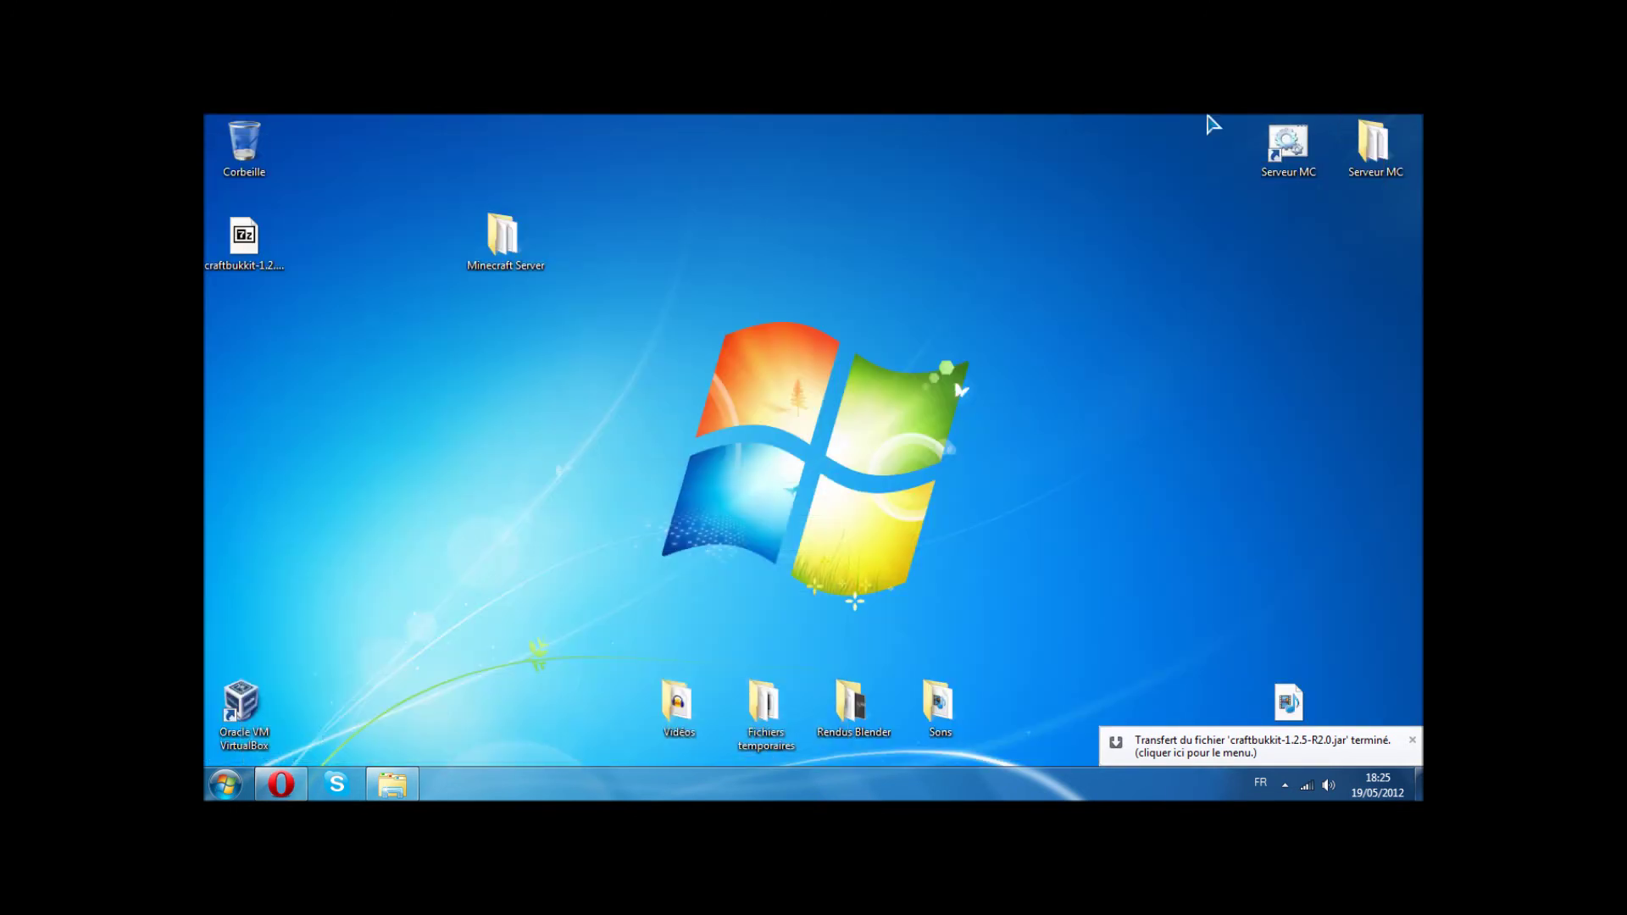
# Step: Rename the downloaded CraftBukkit file on the desktop as craftbukkit.jar
pyautogui.click(244, 242)
pyautogui.rightClick(246, 241)
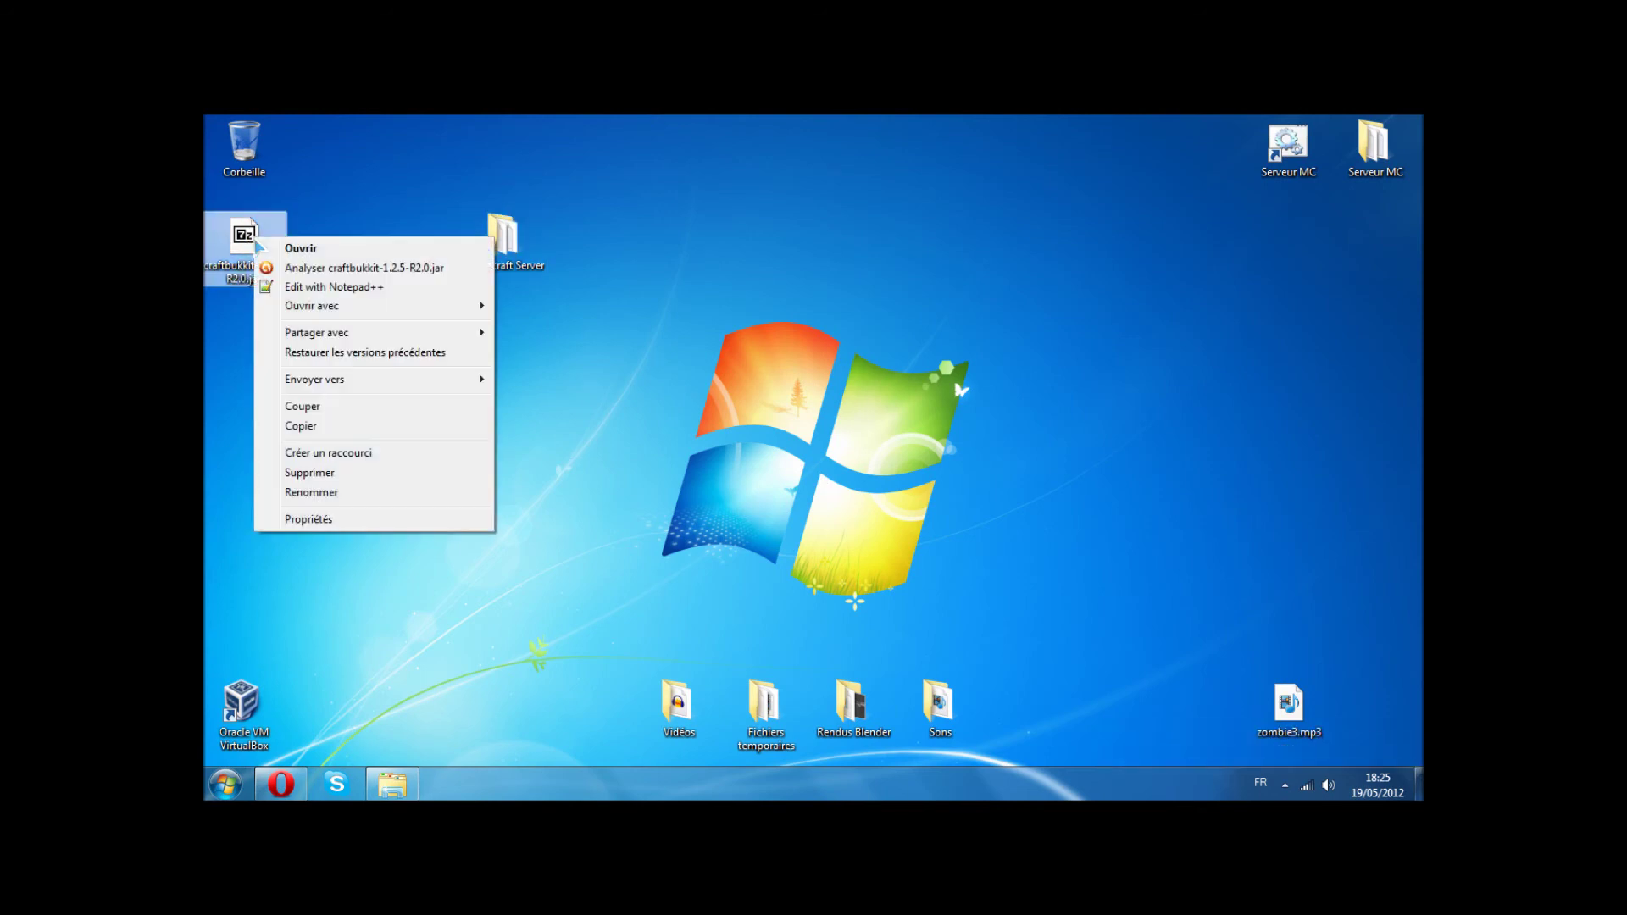
pyautogui.click(330, 492)
pyautogui.click(261, 267)
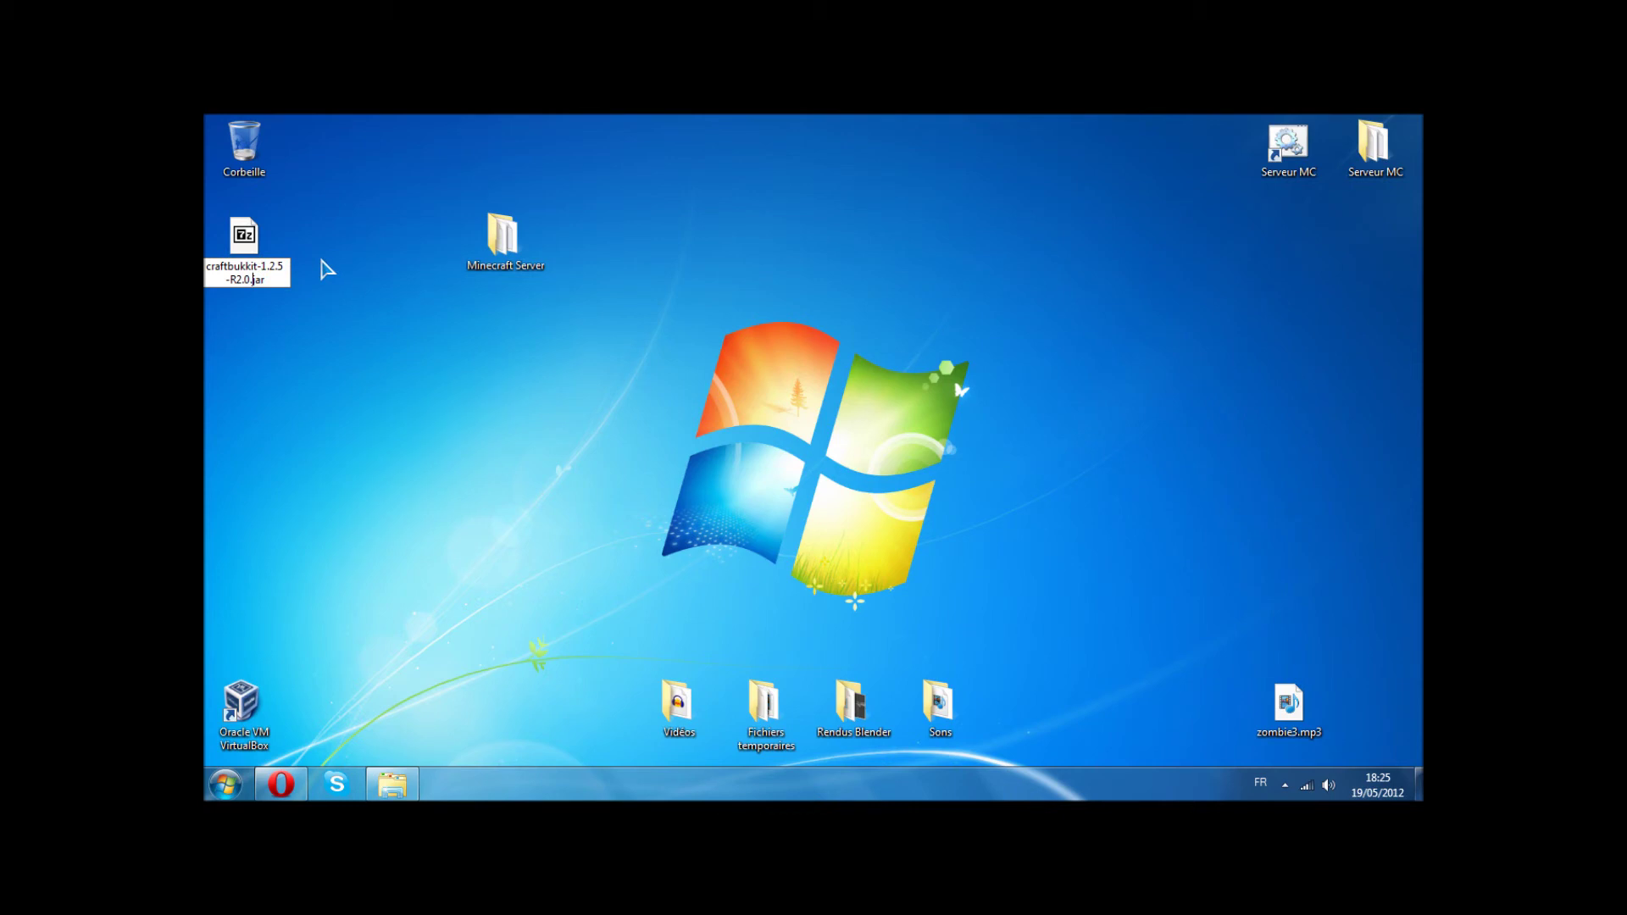
pyautogui.press('BackSpace')
pyautogui.press('BackSpace')
pyautogui.press('BackSpace')
pyautogui.press('BackSpace')
pyautogui.press('BackSpace')
pyautogui.press('BackSpace')
pyautogui.press('BackSpace')
pyautogui.press('BackSpace')
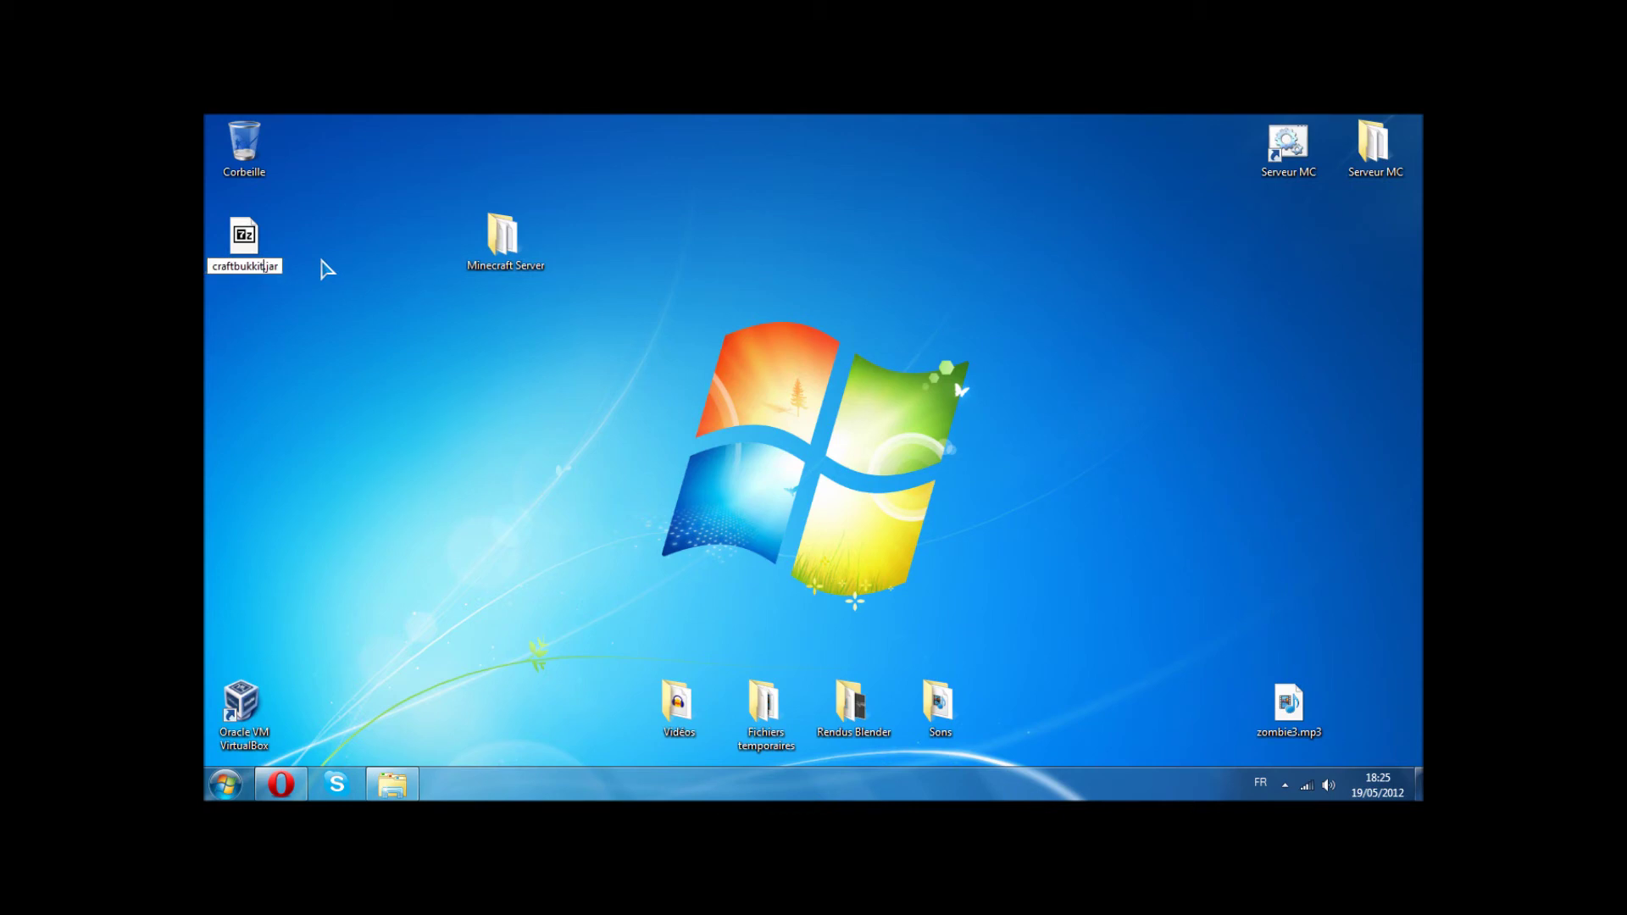
pyautogui.press('Return')
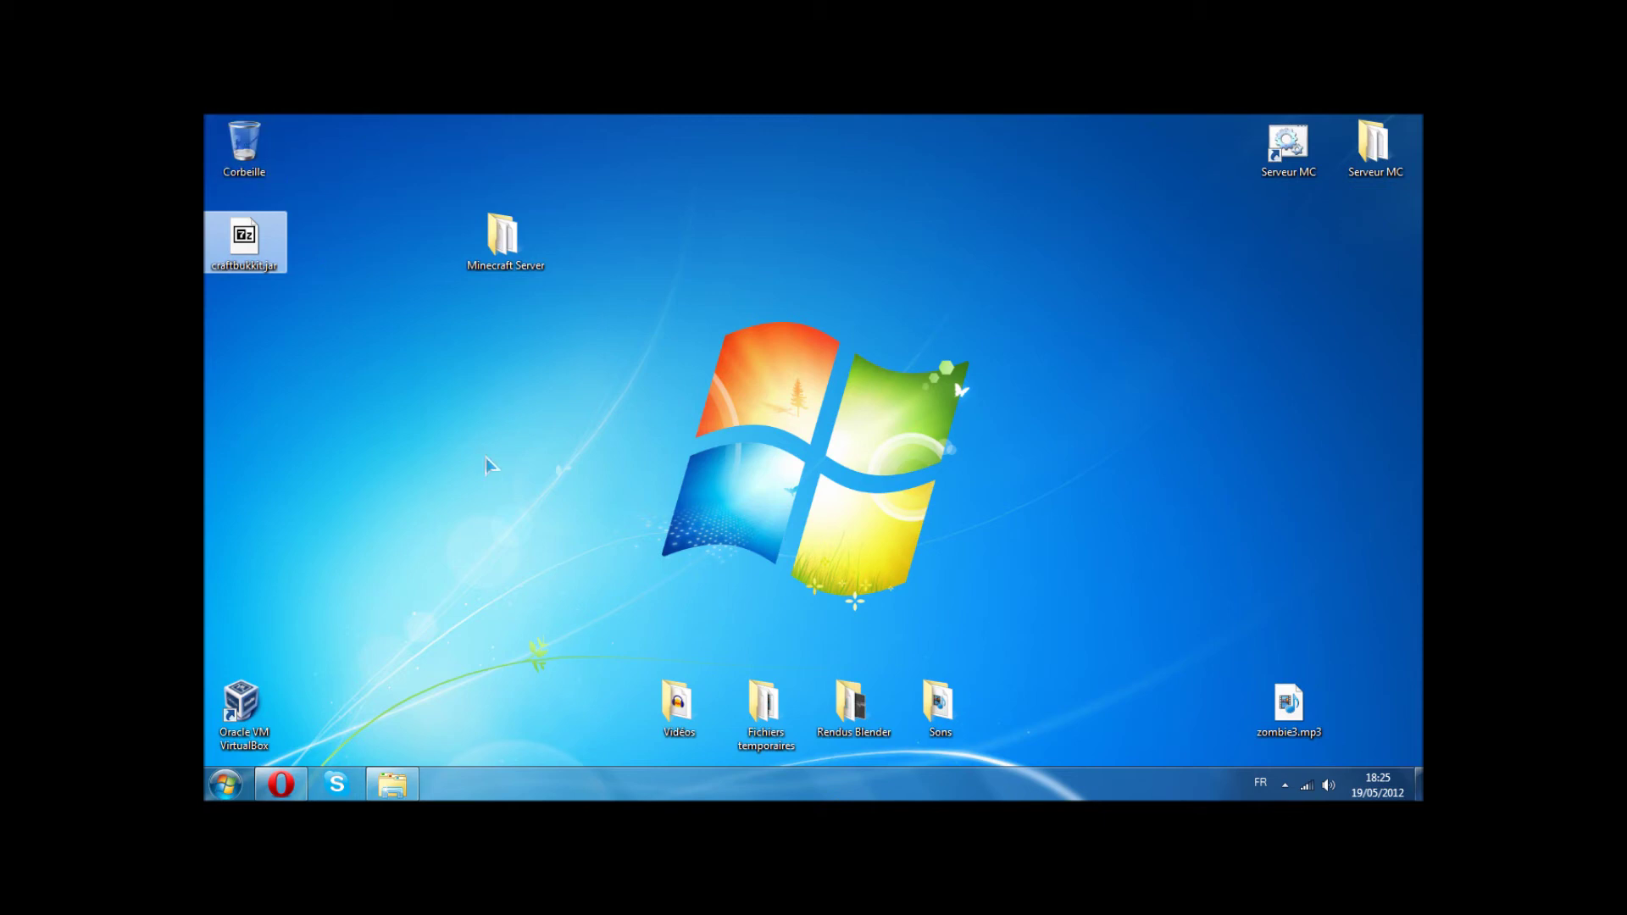
# Step: Copy the first Windows launch script, the one with the jre6 path, from the wiki's server setup guide
pyautogui.click(281, 784)
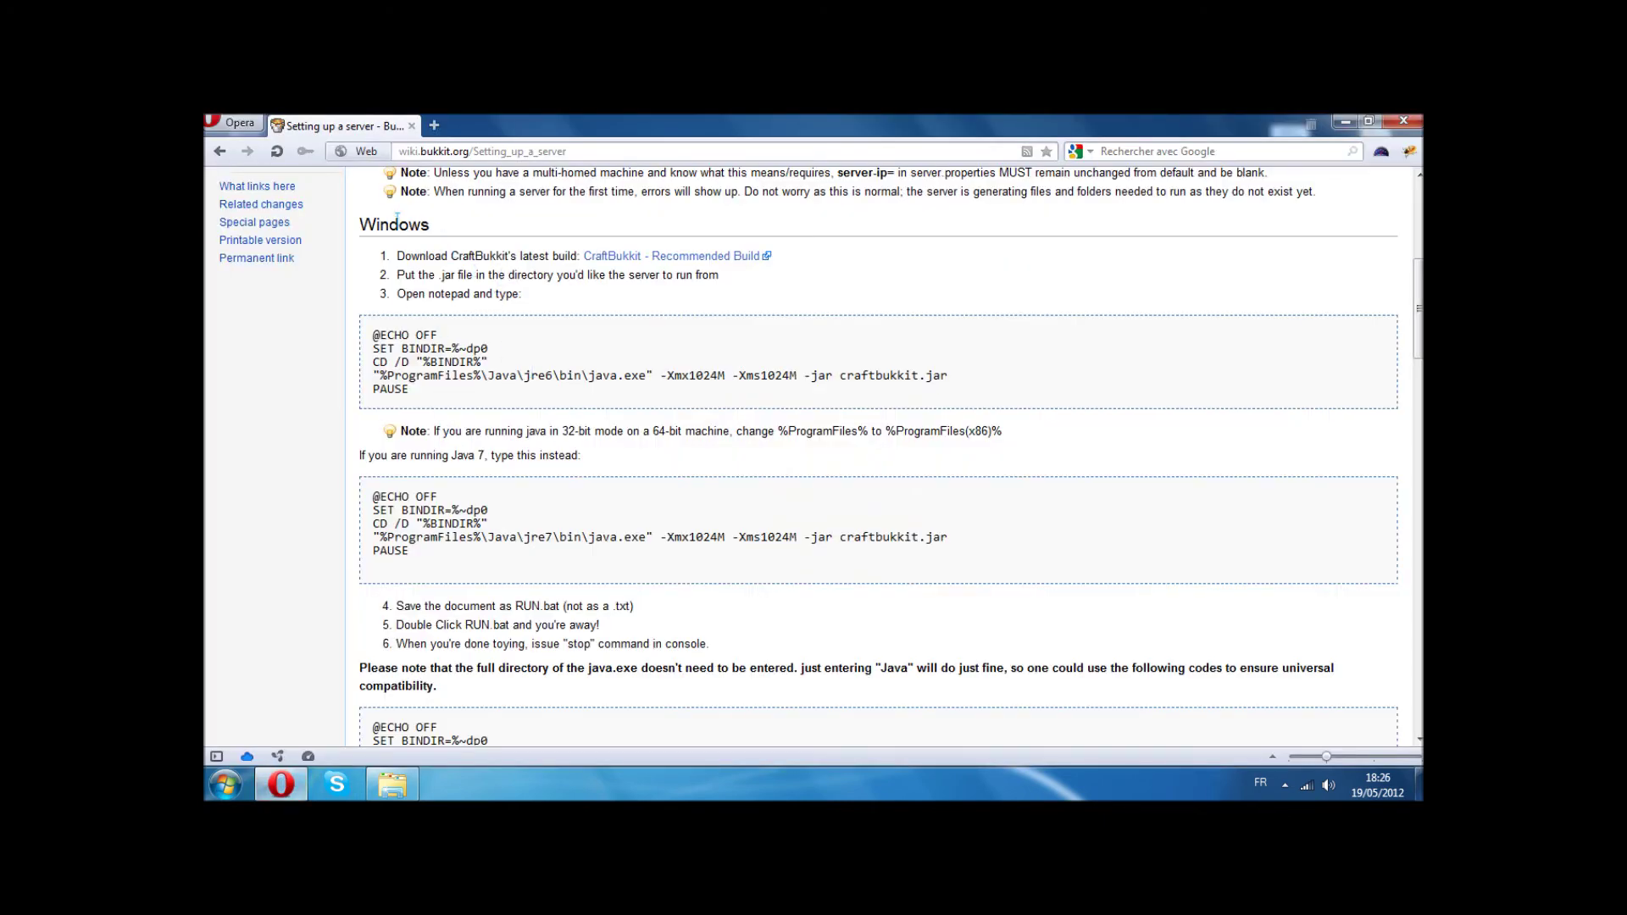
pyautogui.moveTo(423, 405); pyautogui.dragTo(375, 326)
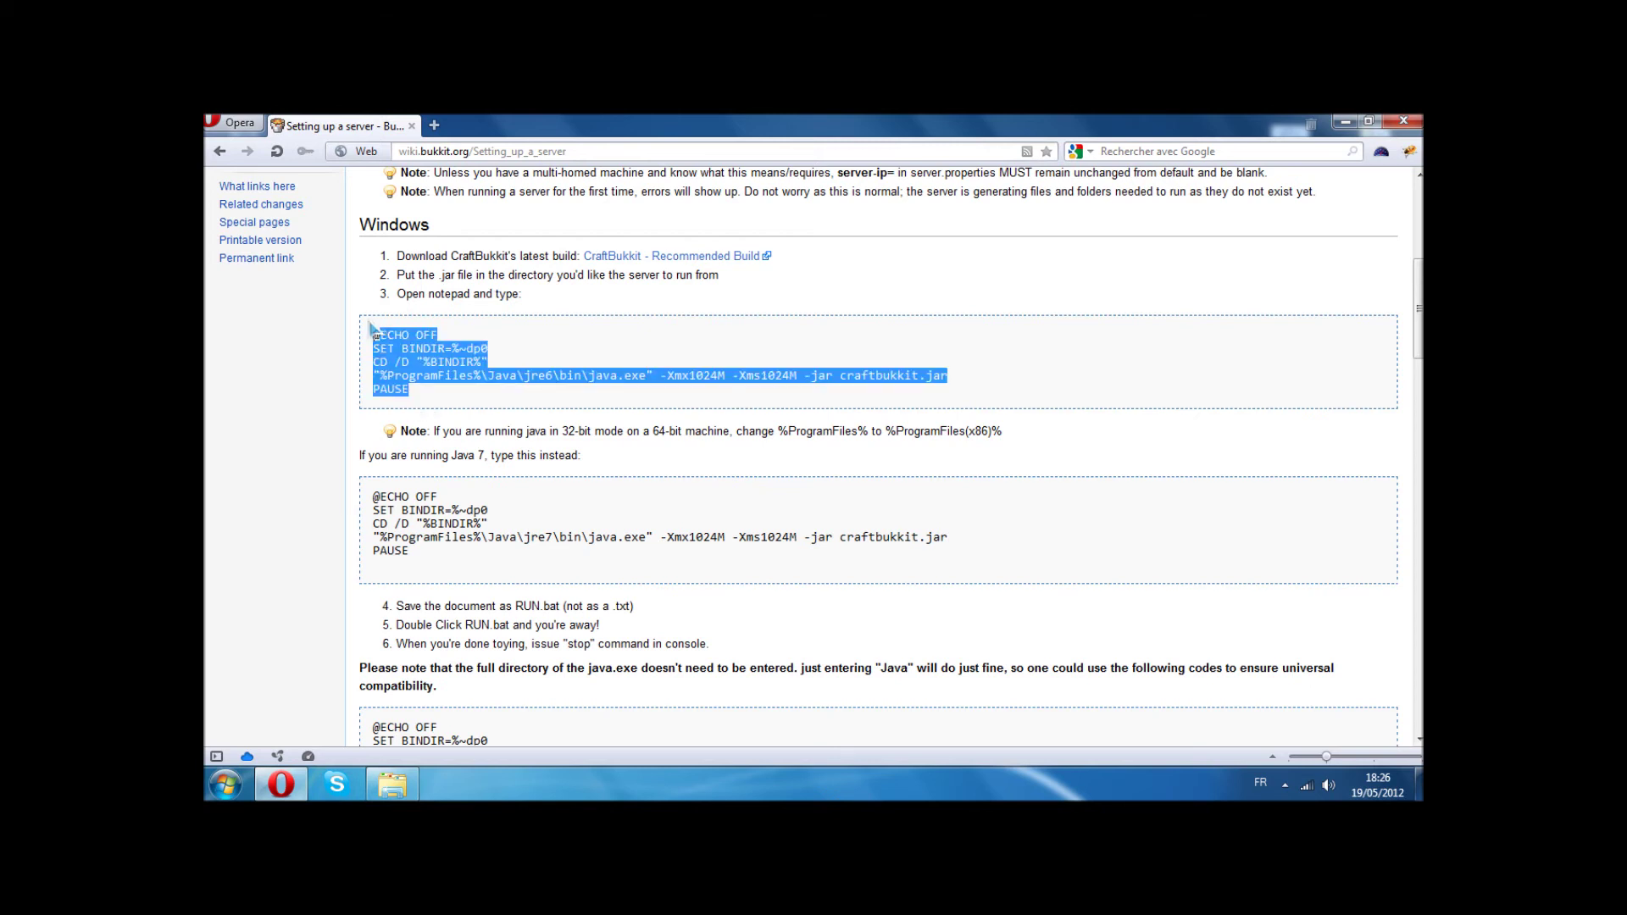
pyautogui.click(438, 408)
pyautogui.moveTo(354, 246); pyautogui.dragTo(446, 241)
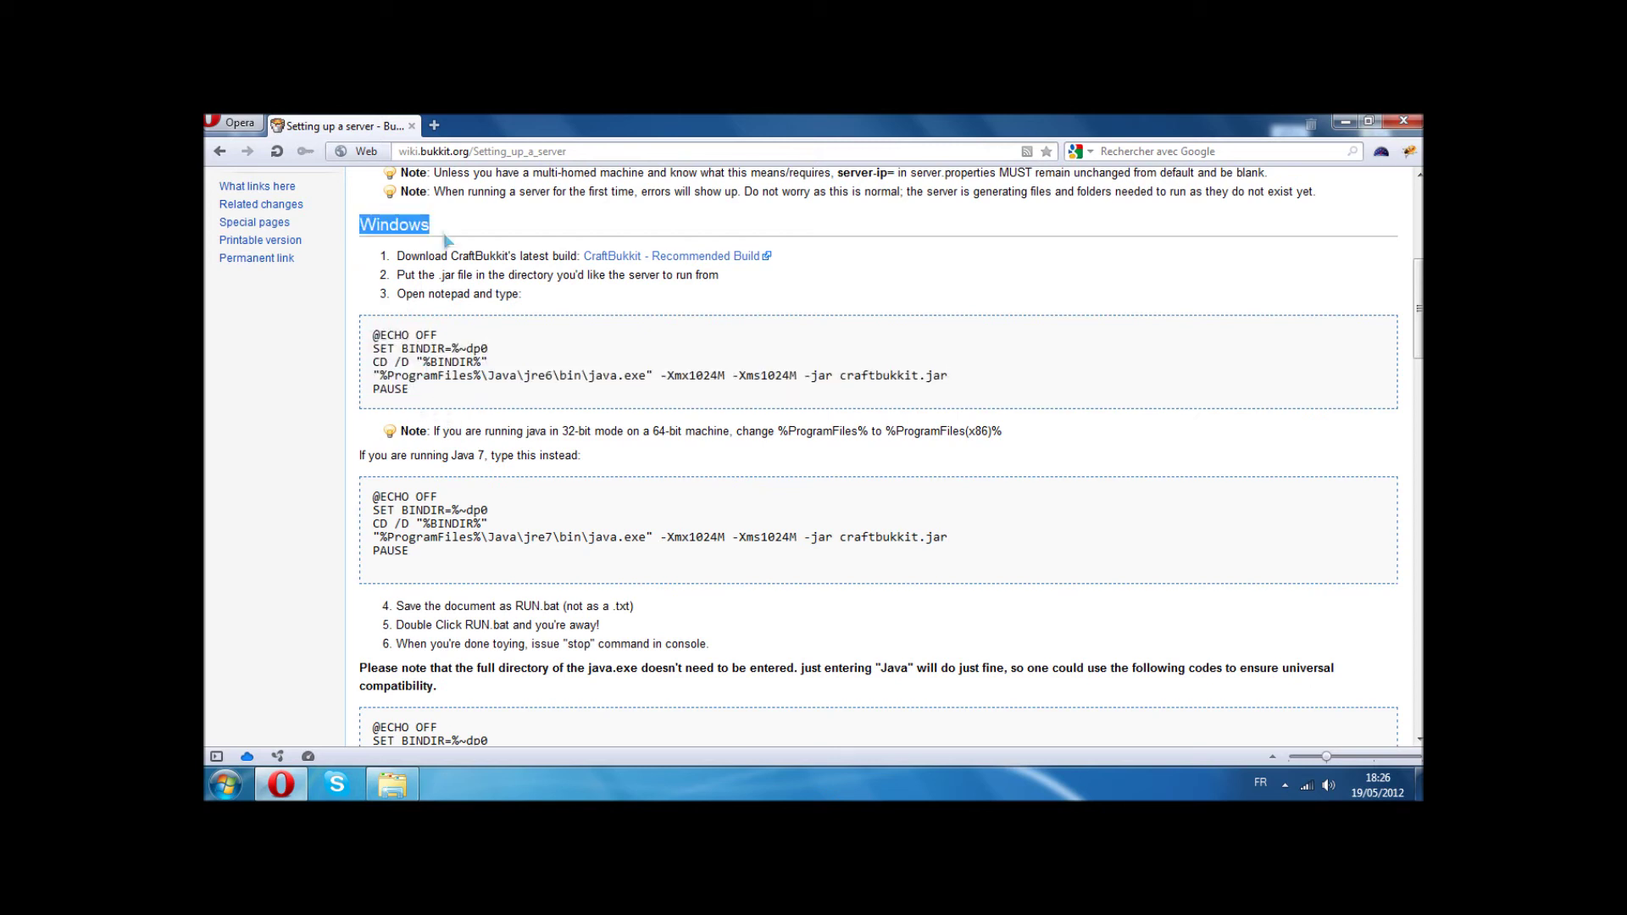
pyautogui.moveTo(440, 405); pyautogui.dragTo(377, 329)
pyautogui.rightClick(397, 335)
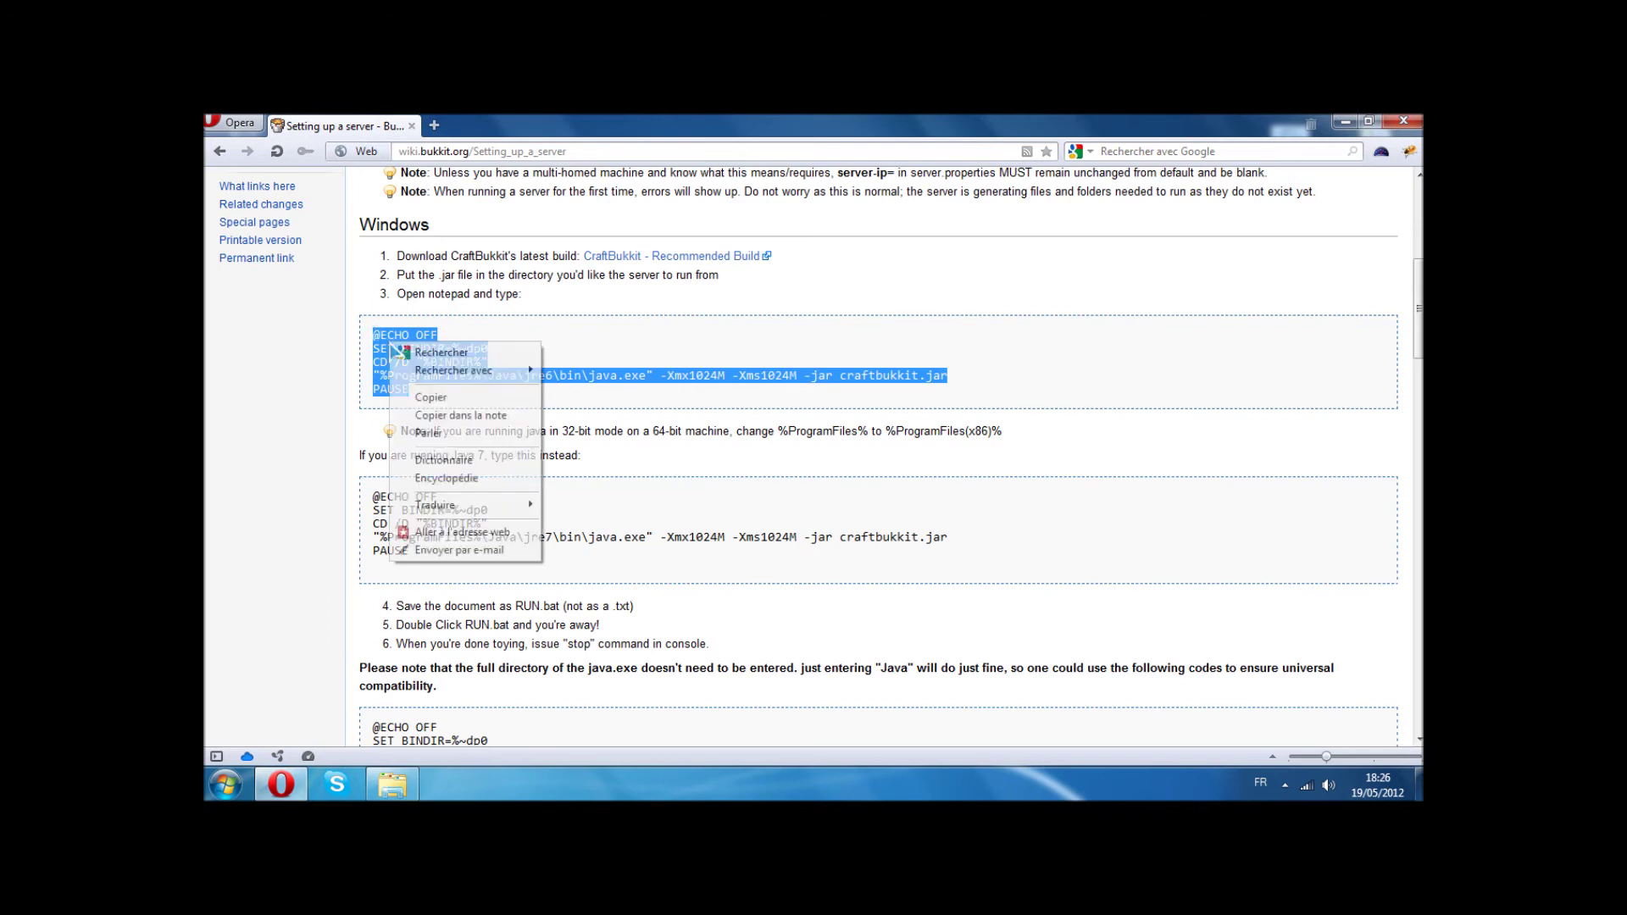
pyautogui.click(465, 410)
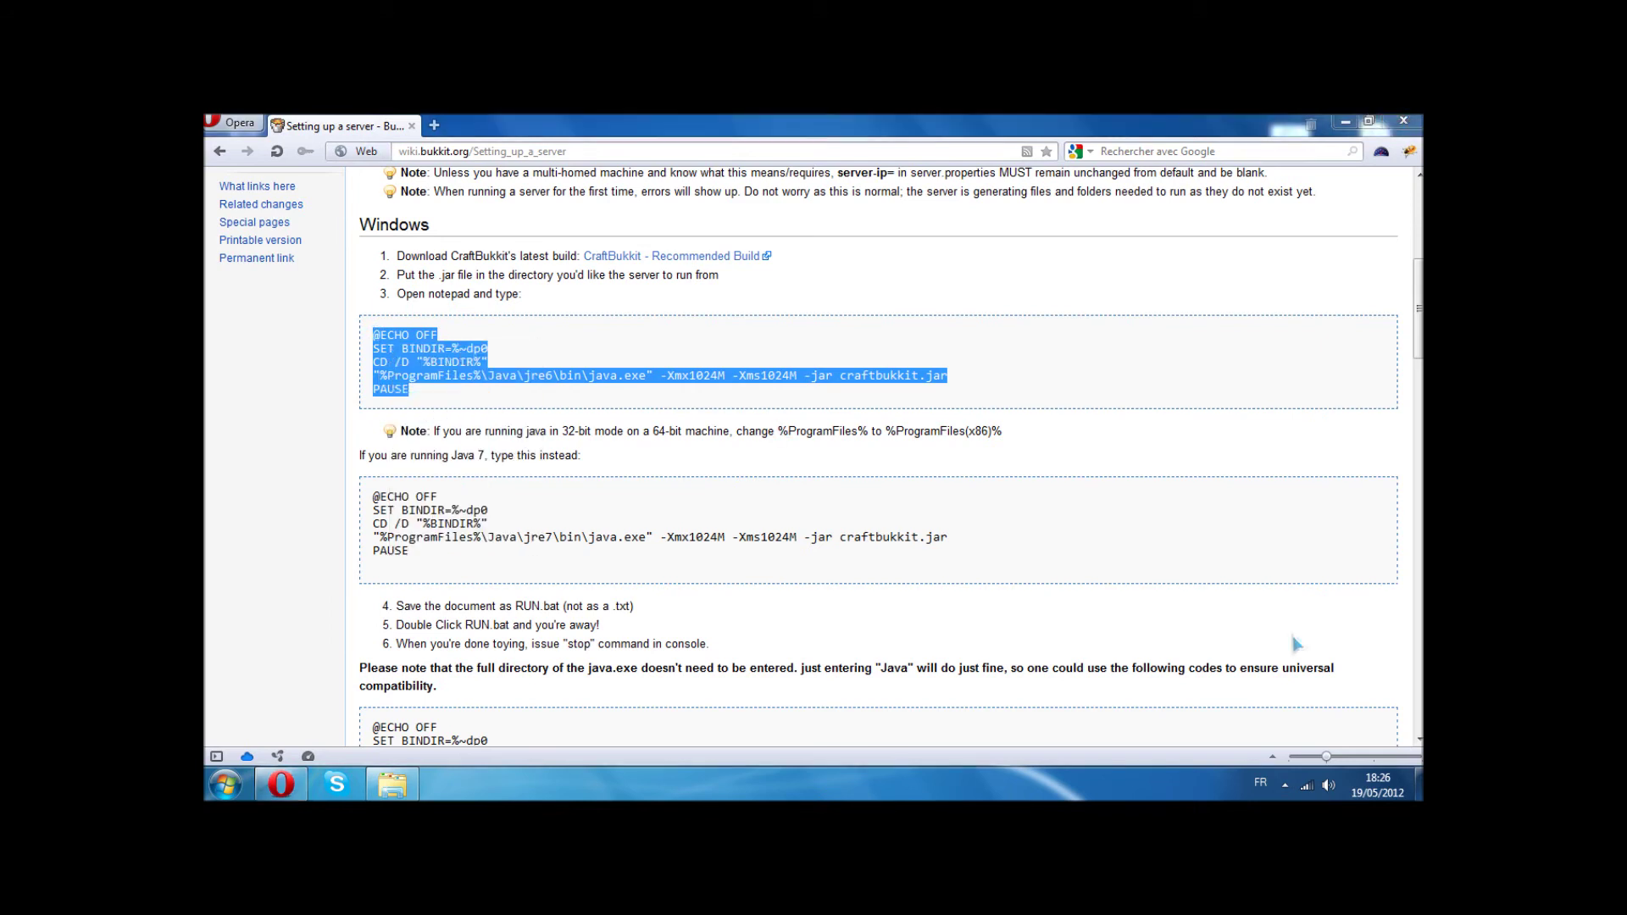
# Step: Show the desktop, open Notepad and paste the copied launch script into the blank document
pyautogui.click(1416, 784)
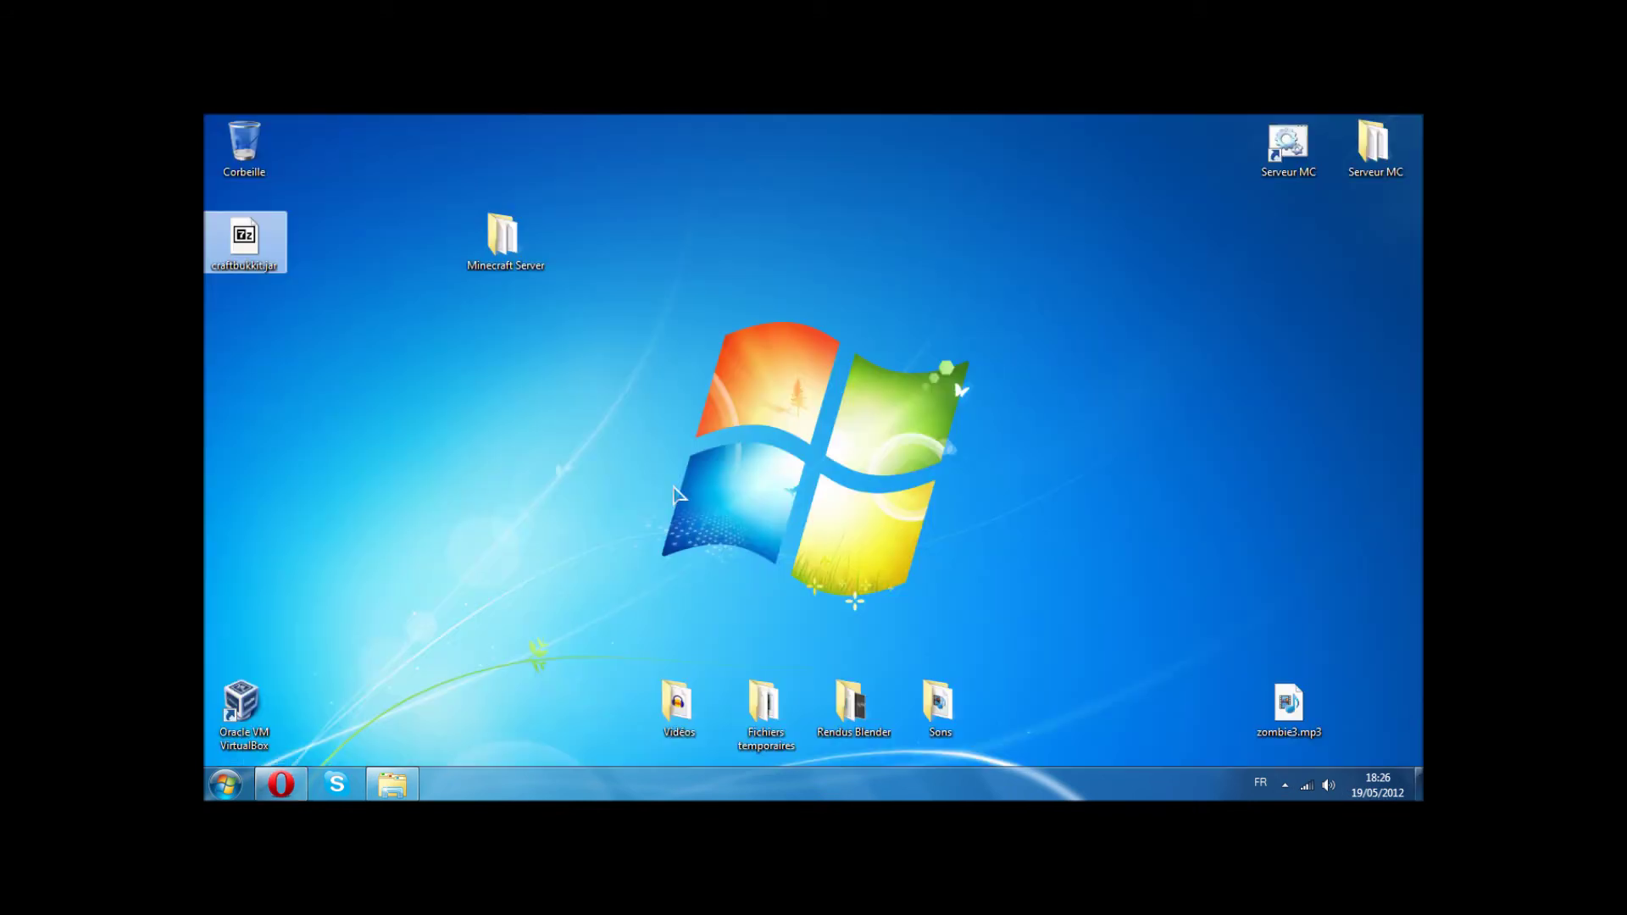
pyautogui.click(225, 784)
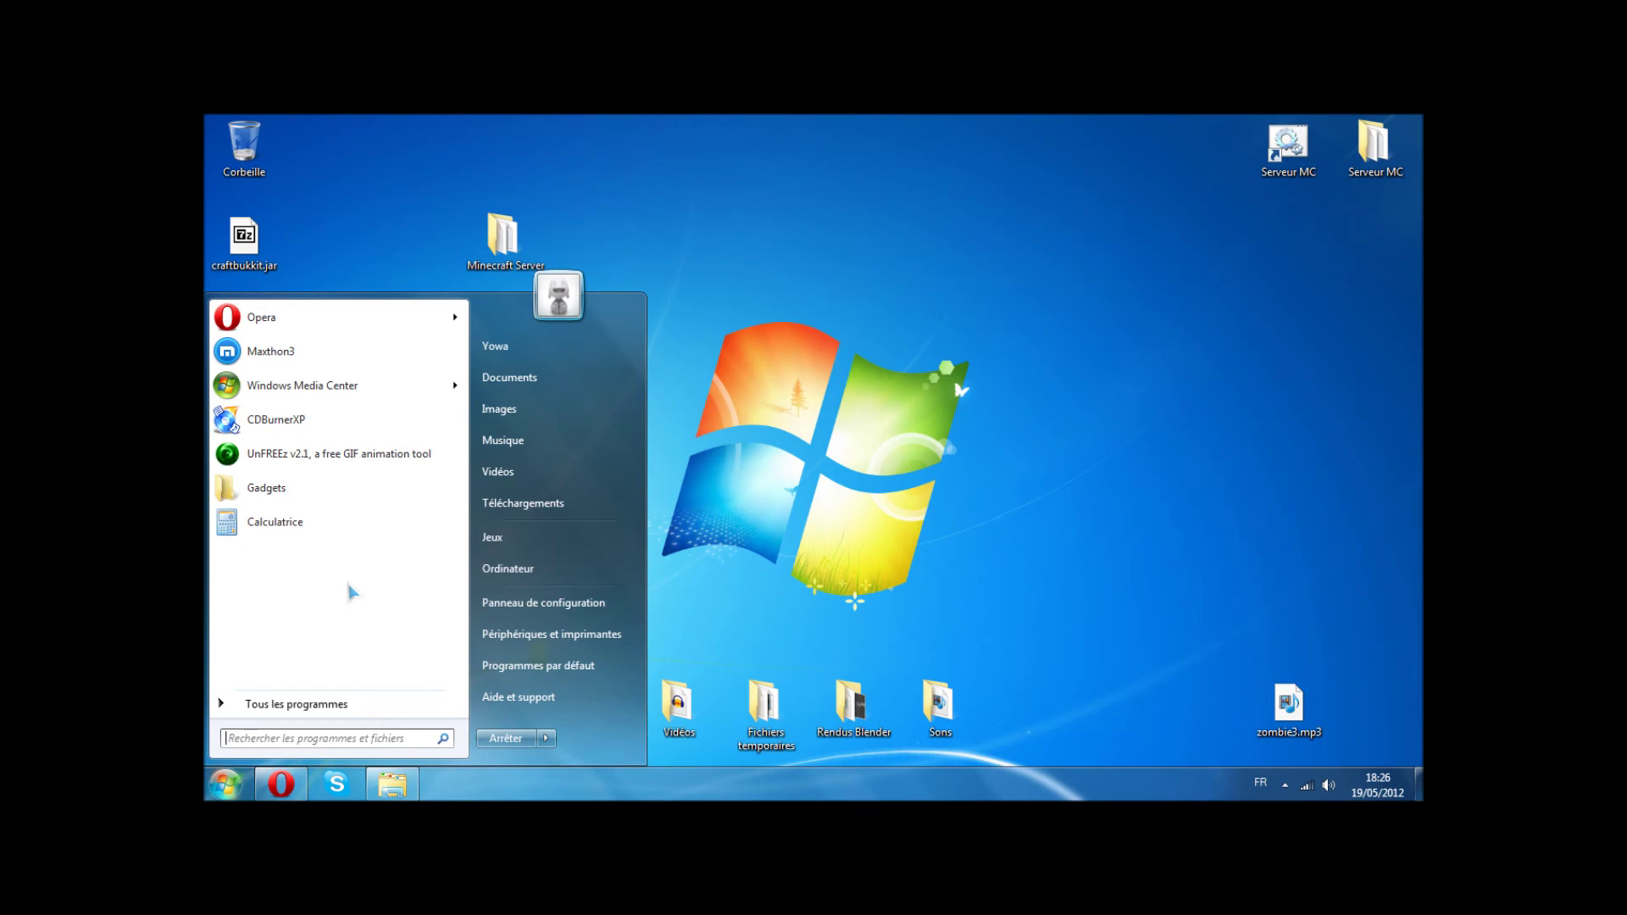
pyautogui.write('notepad')
pyautogui.click(354, 345)
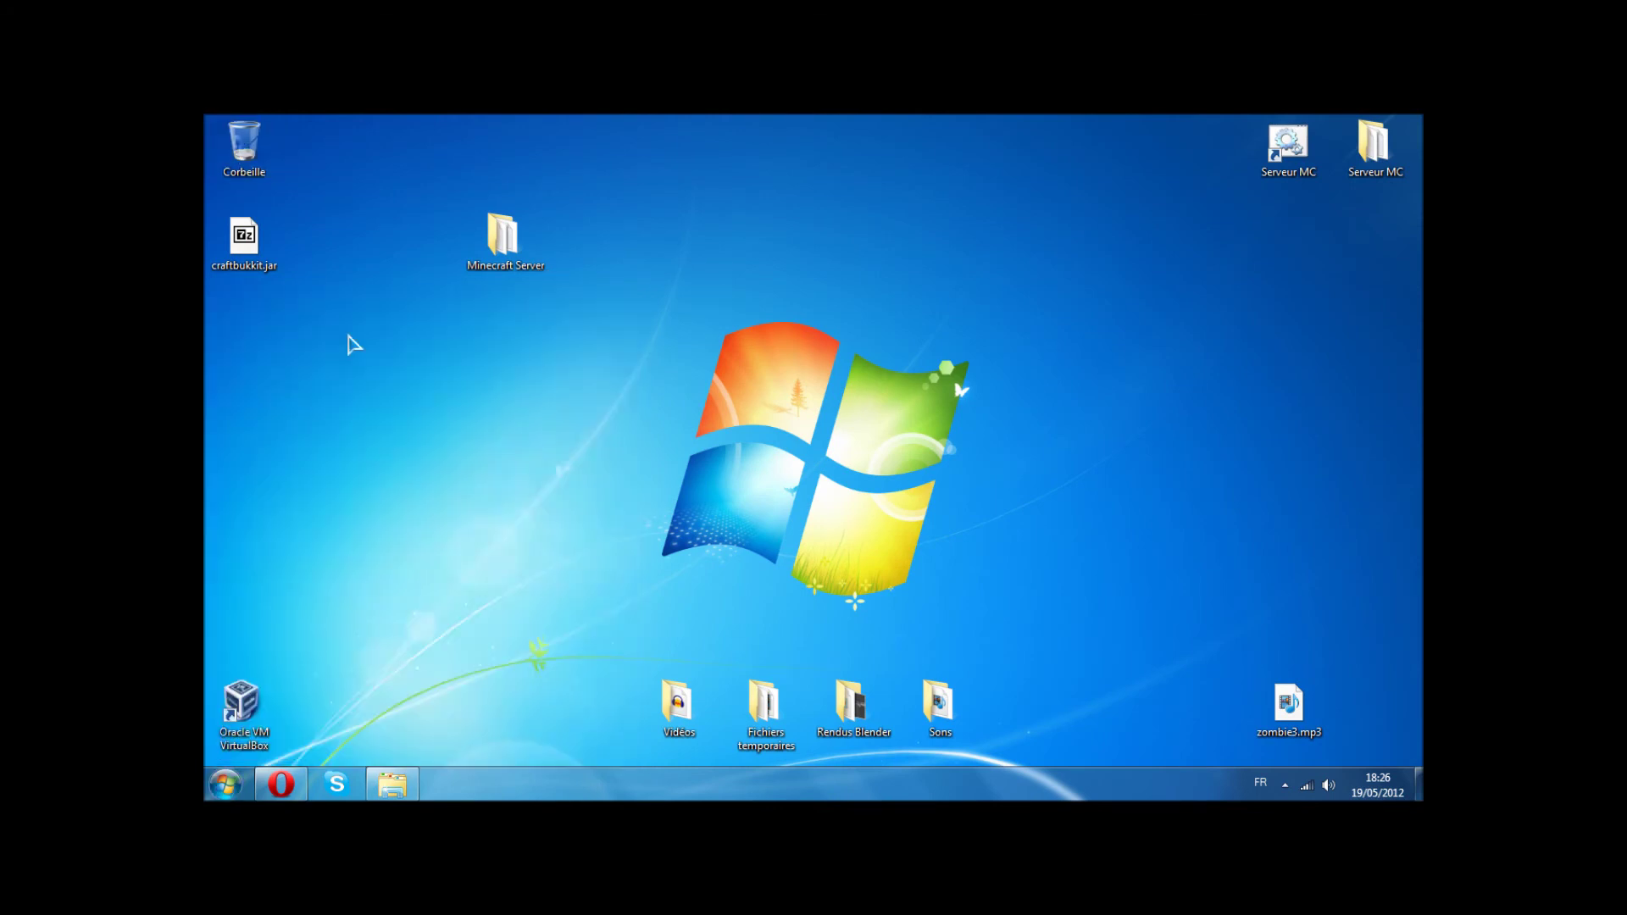
pyautogui.rightClick(457, 275)
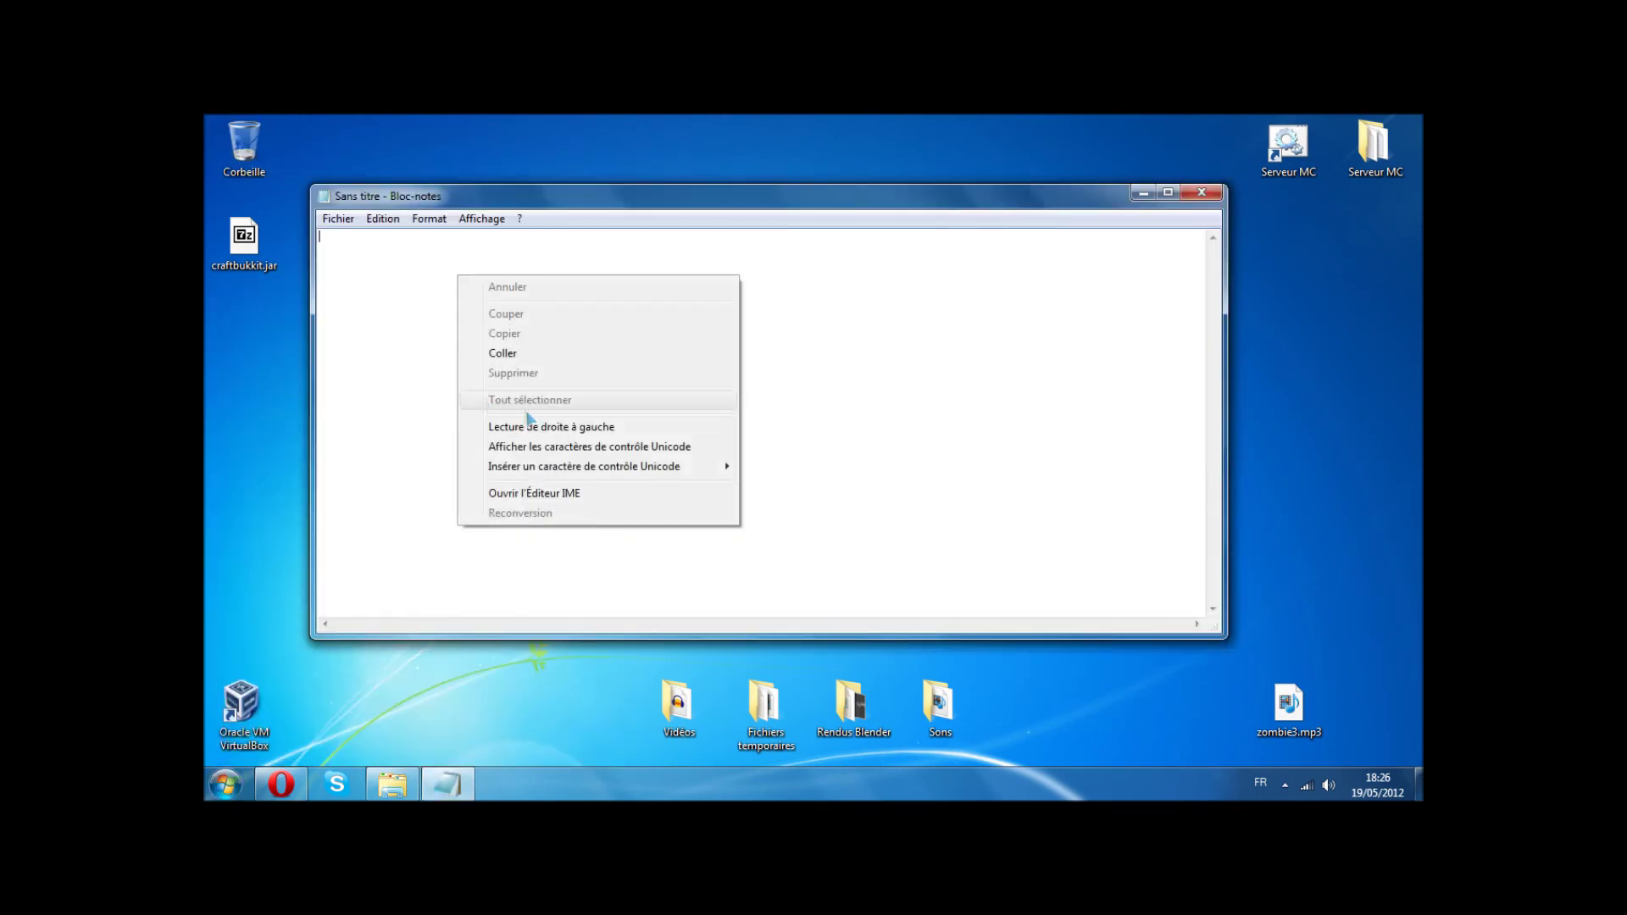
pyautogui.click(525, 351)
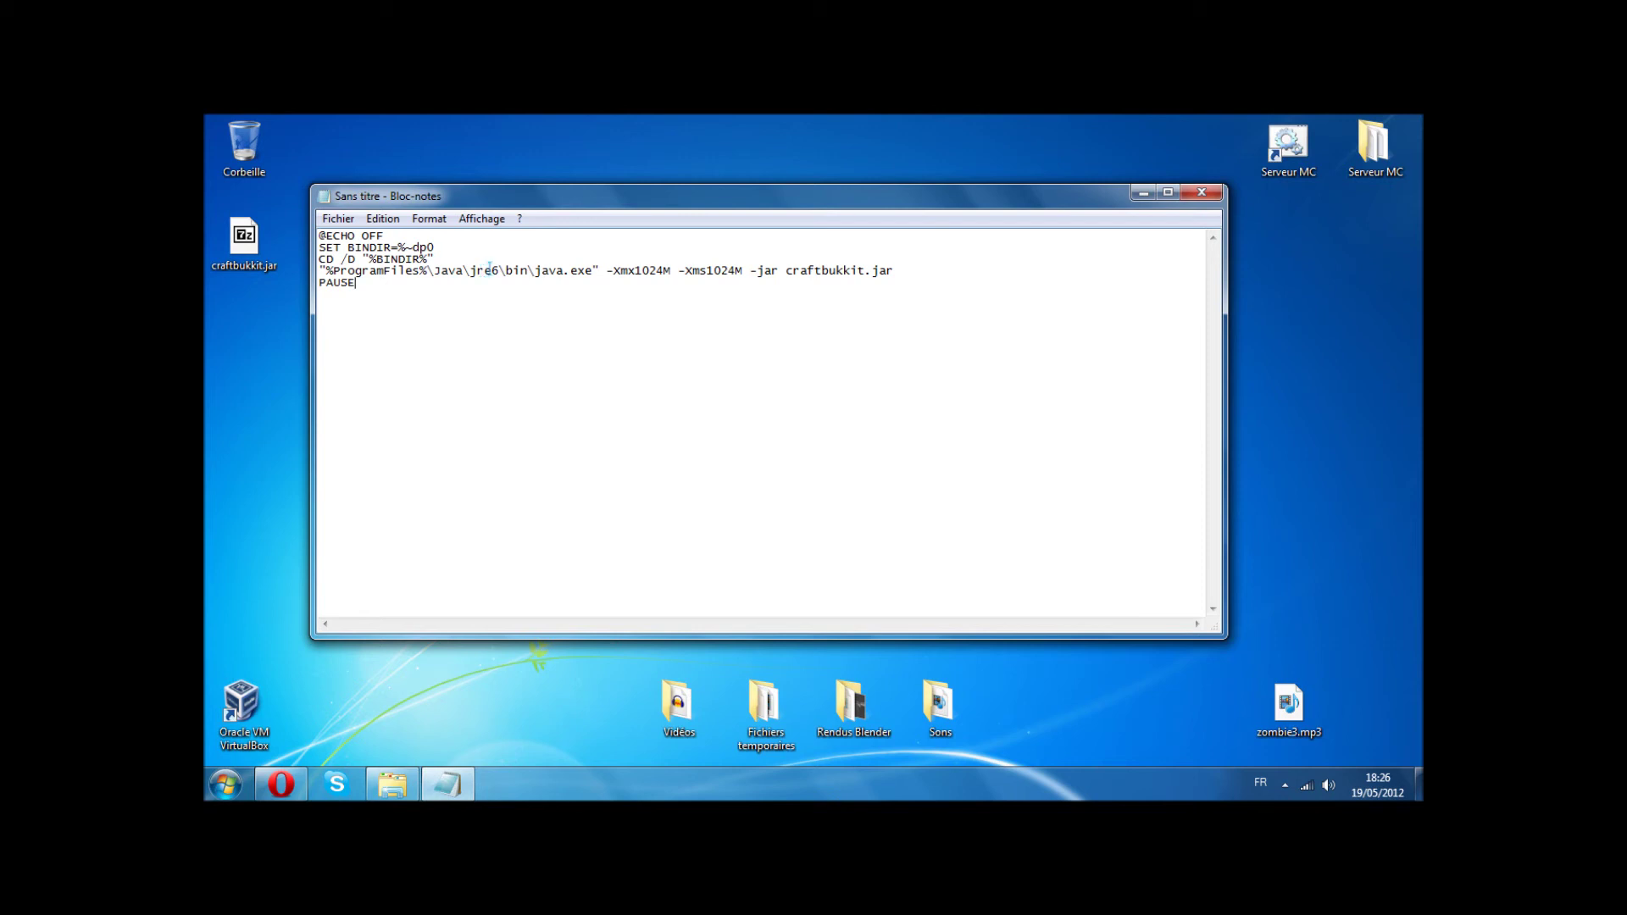
# Step: Check the jre7 path in the wiki's Java 7 script, and return to the pasted script in Notepad
pyautogui.click(281, 784)
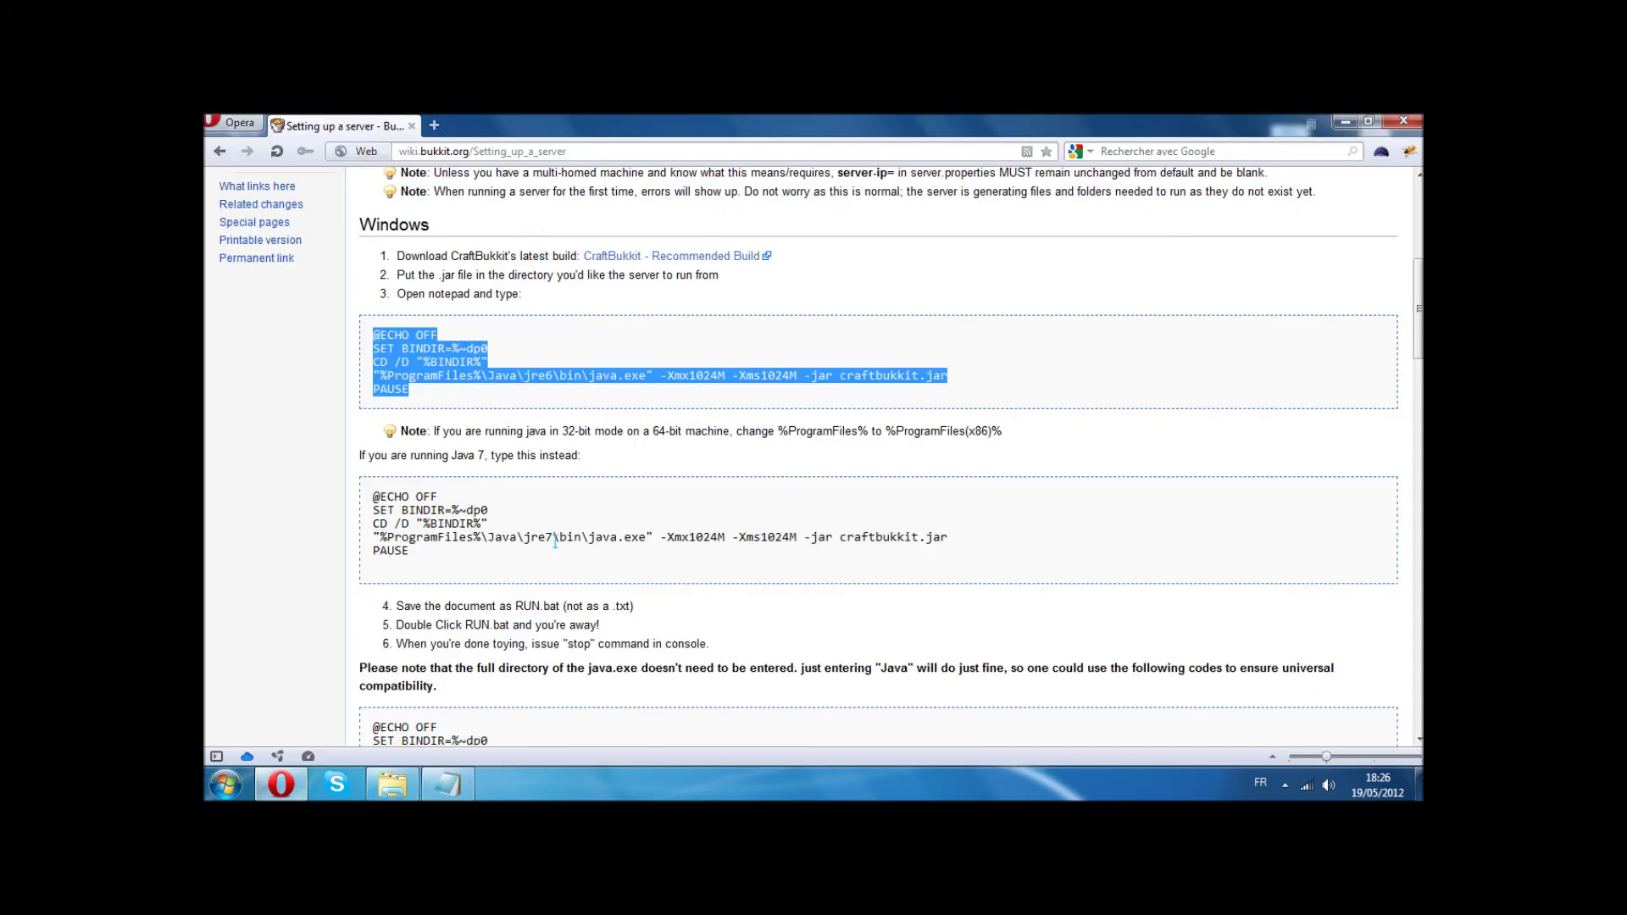
pyautogui.moveTo(545, 563); pyautogui.dragTo(367, 506)
pyautogui.click(556, 562)
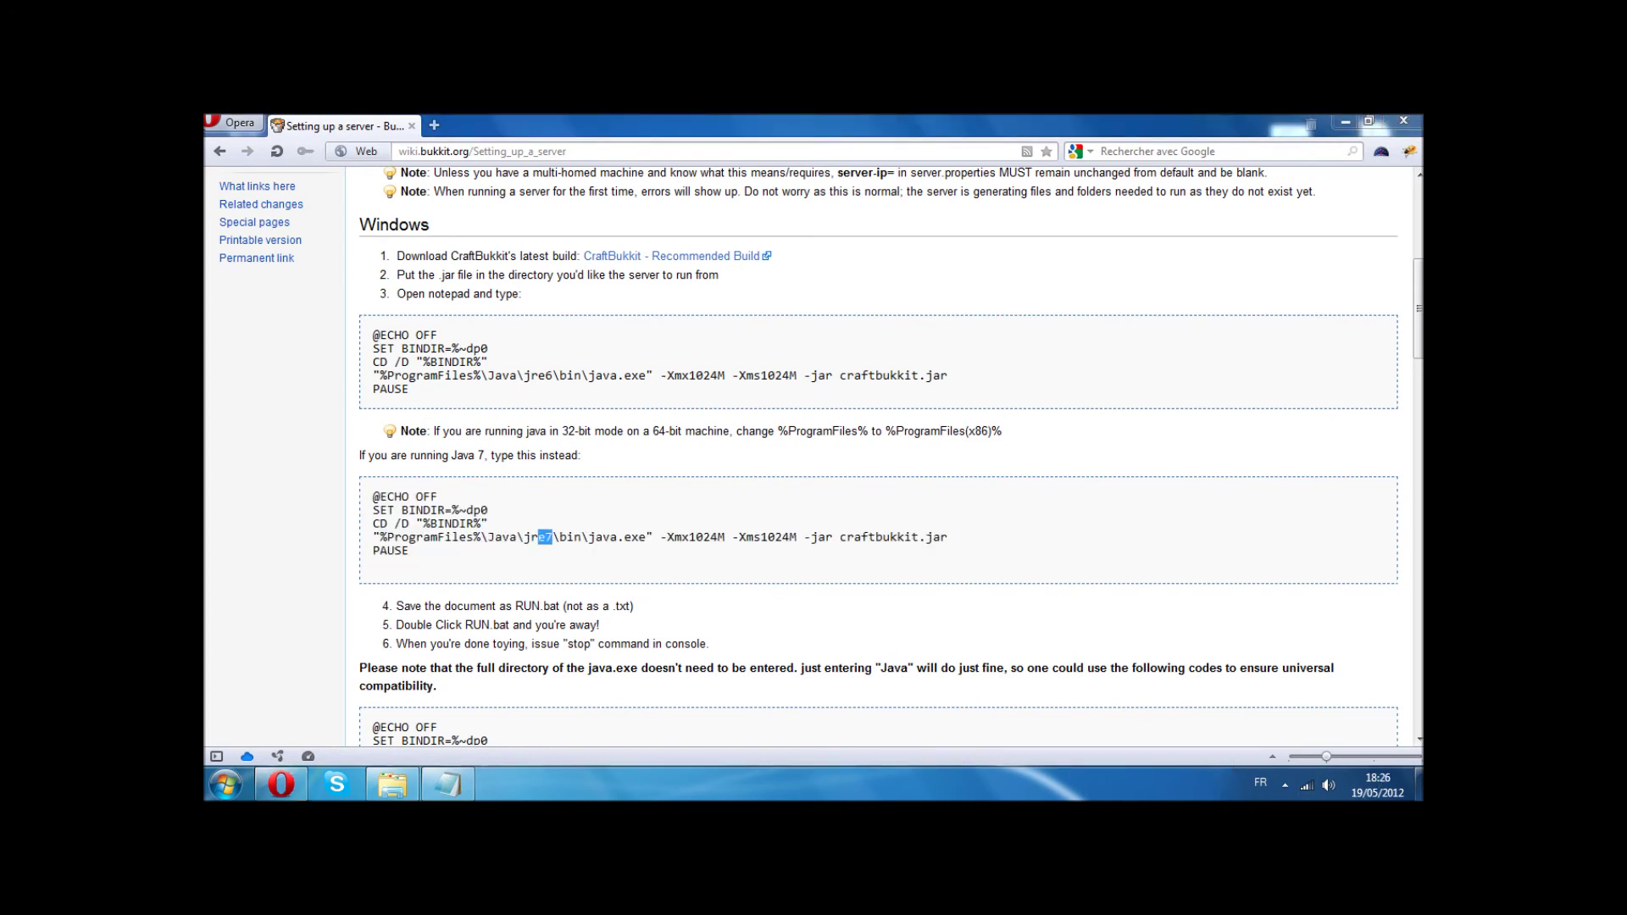
pyautogui.click(1418, 793)
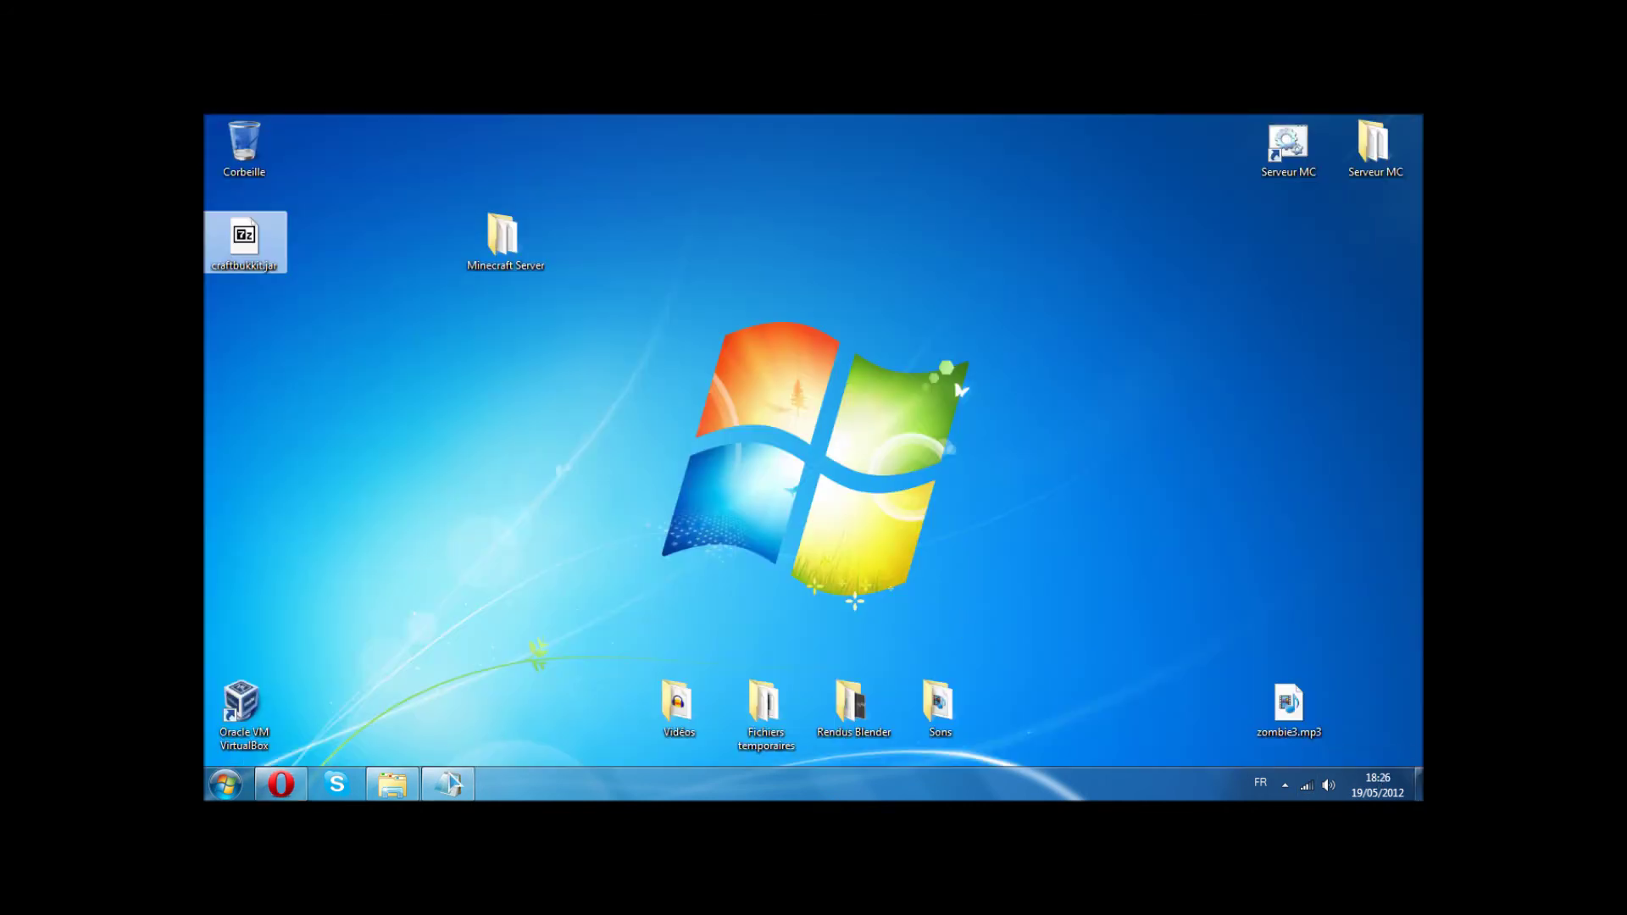
pyautogui.click(447, 784)
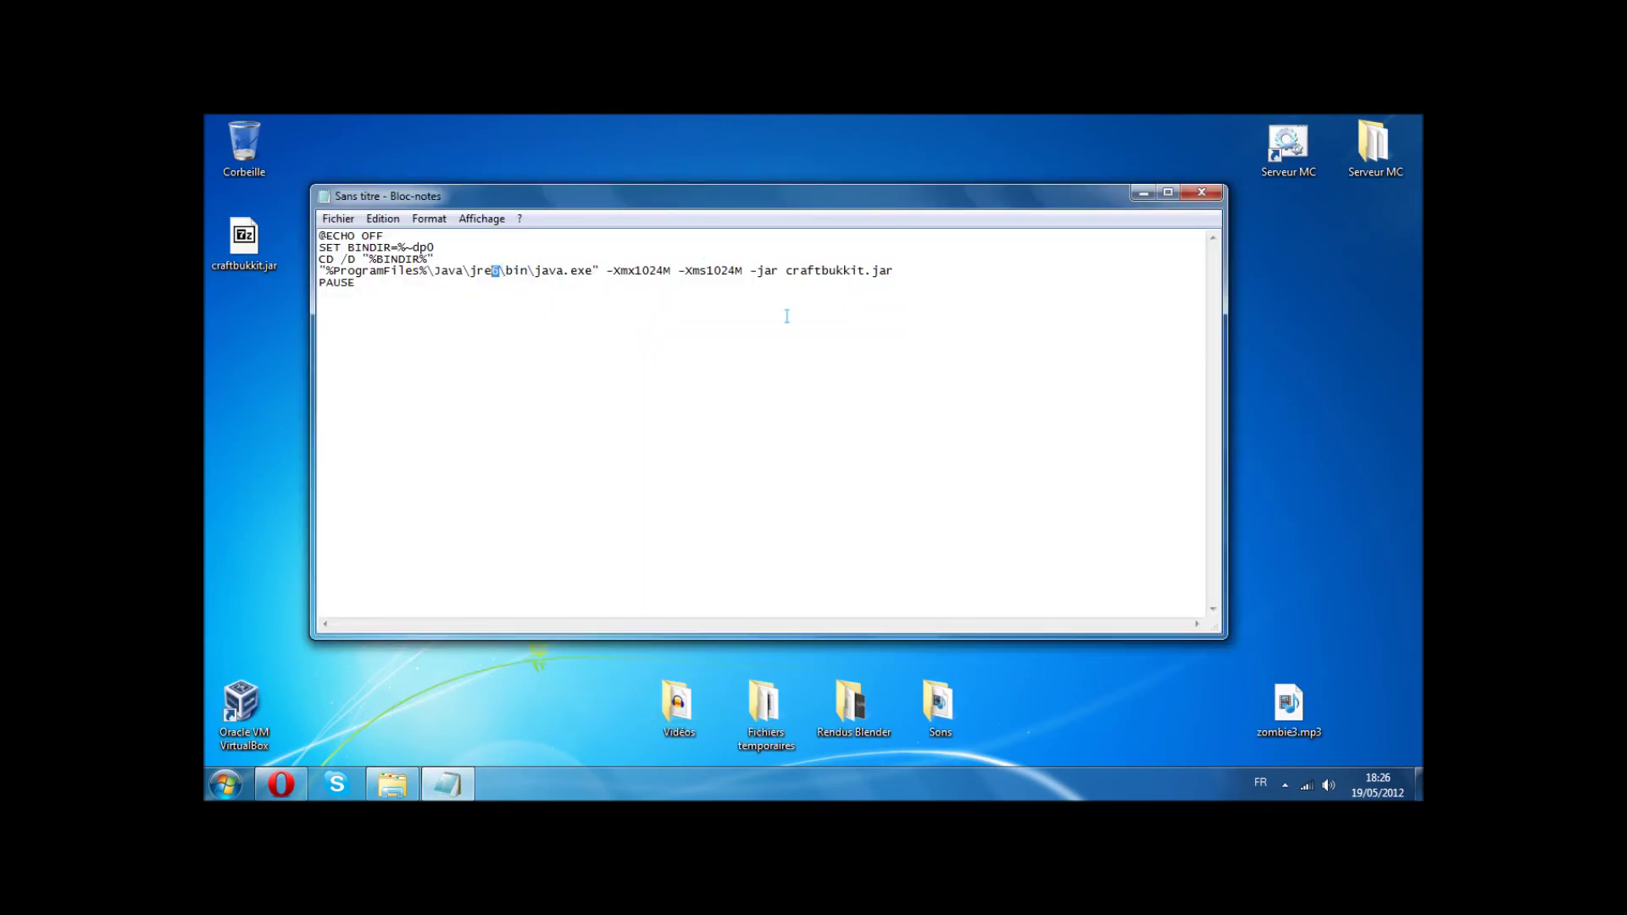
# Step: Save the script on the desktop (Bureau) as RUN.bat with the file type set to Tous les fichiers, and close Notepad
pyautogui.click(338, 219)
pyautogui.click(386, 298)
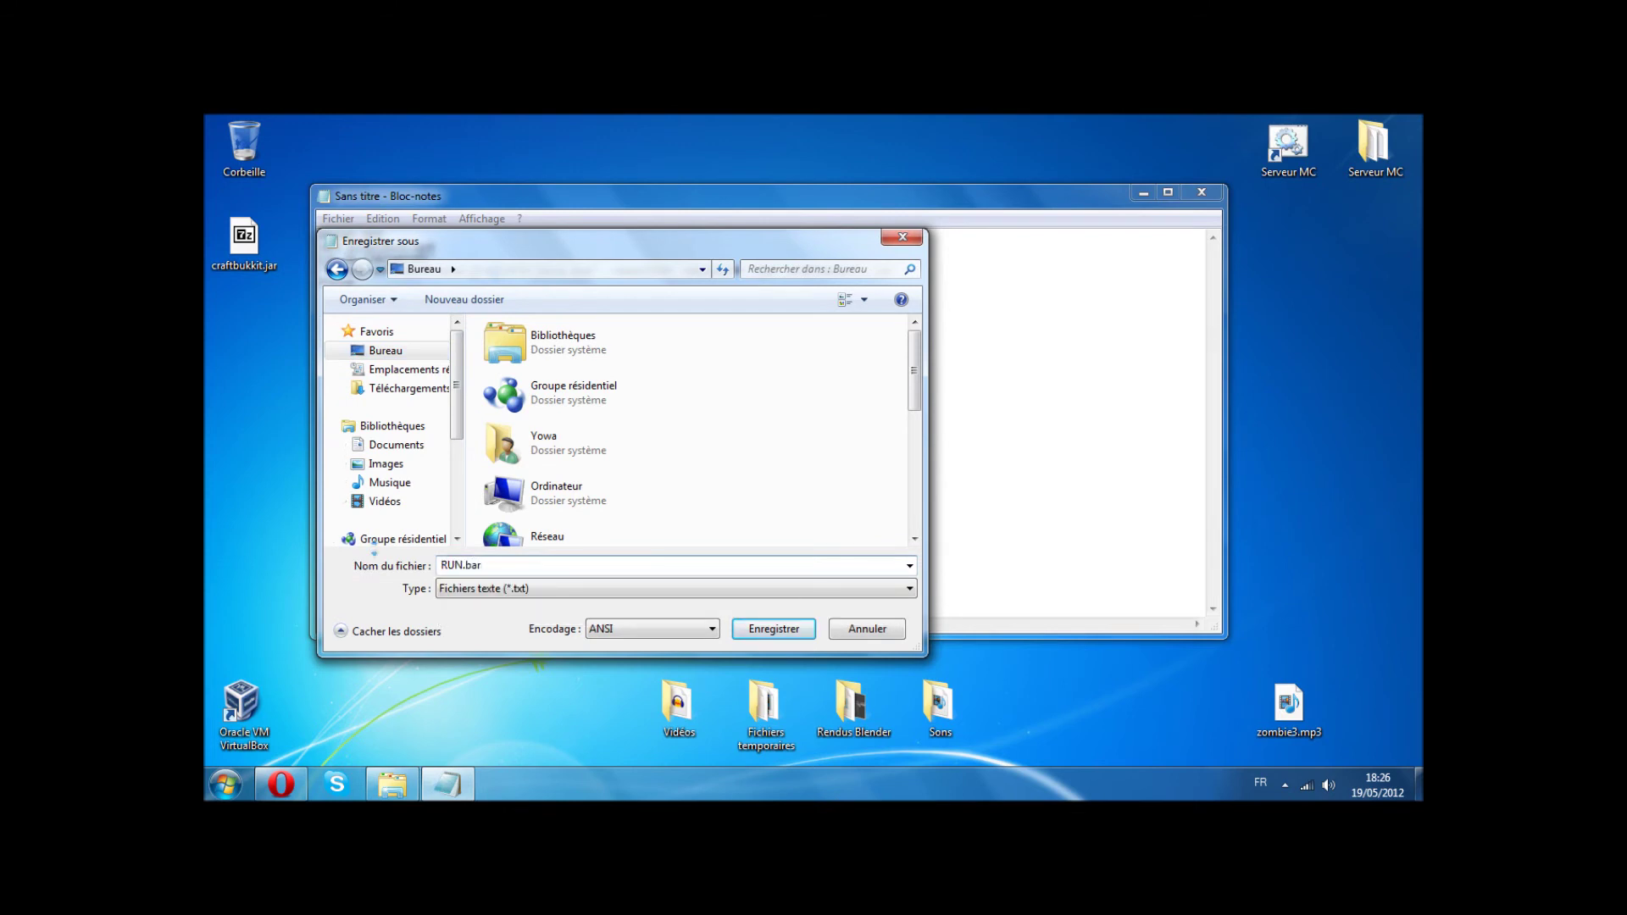
pyautogui.click(480, 589)
pyautogui.click(484, 619)
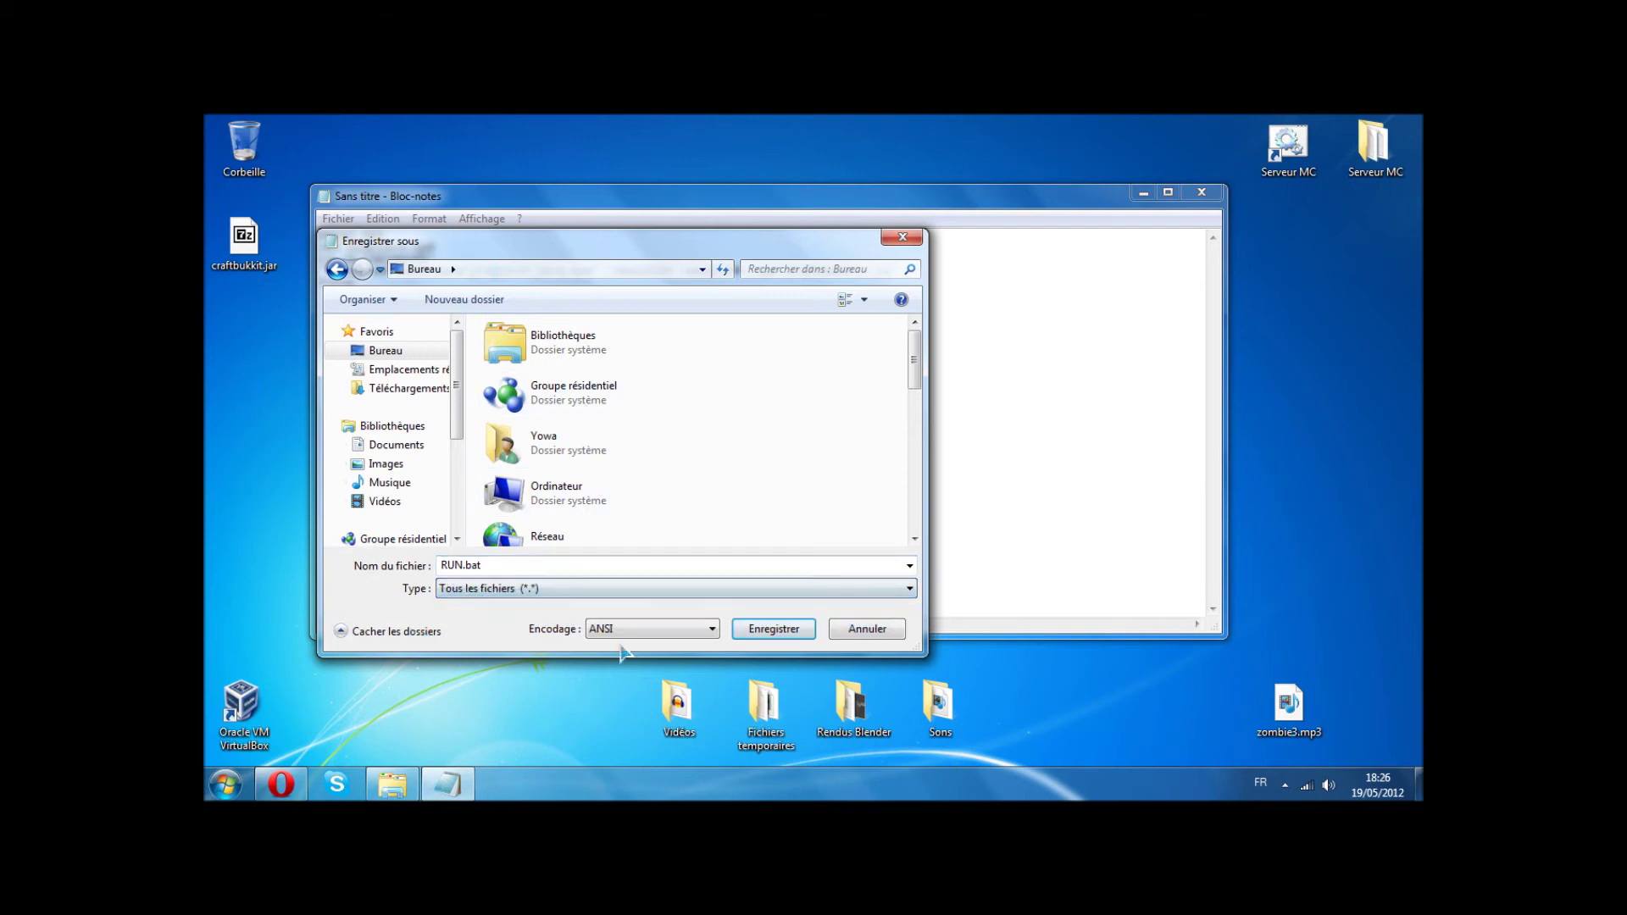
pyautogui.click(774, 634)
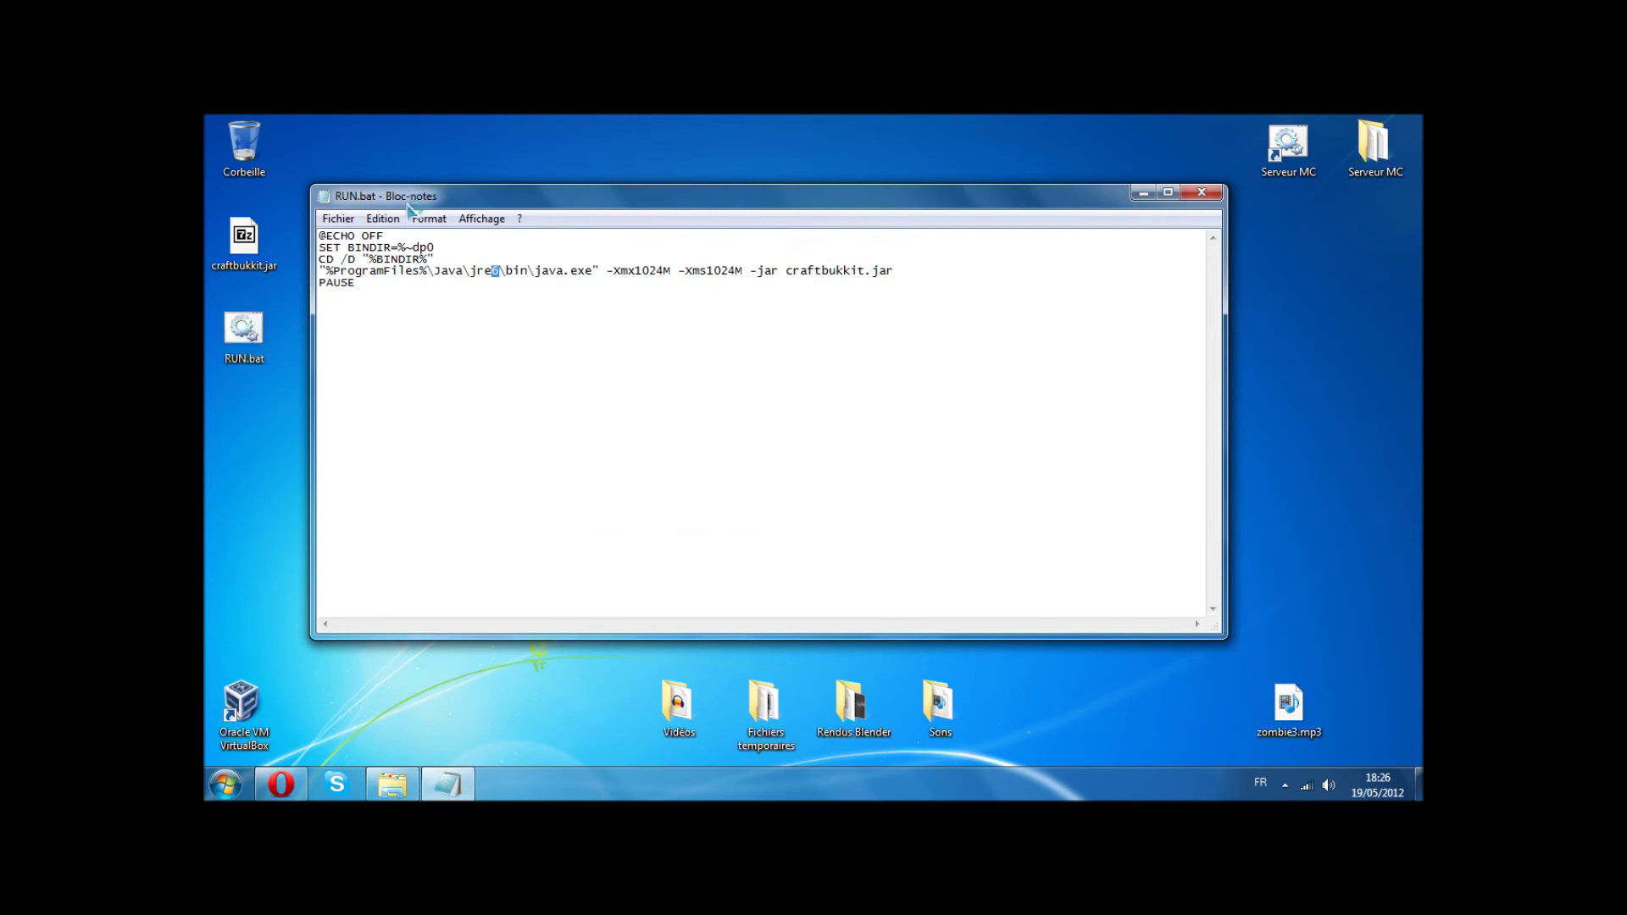
pyautogui.click(1202, 193)
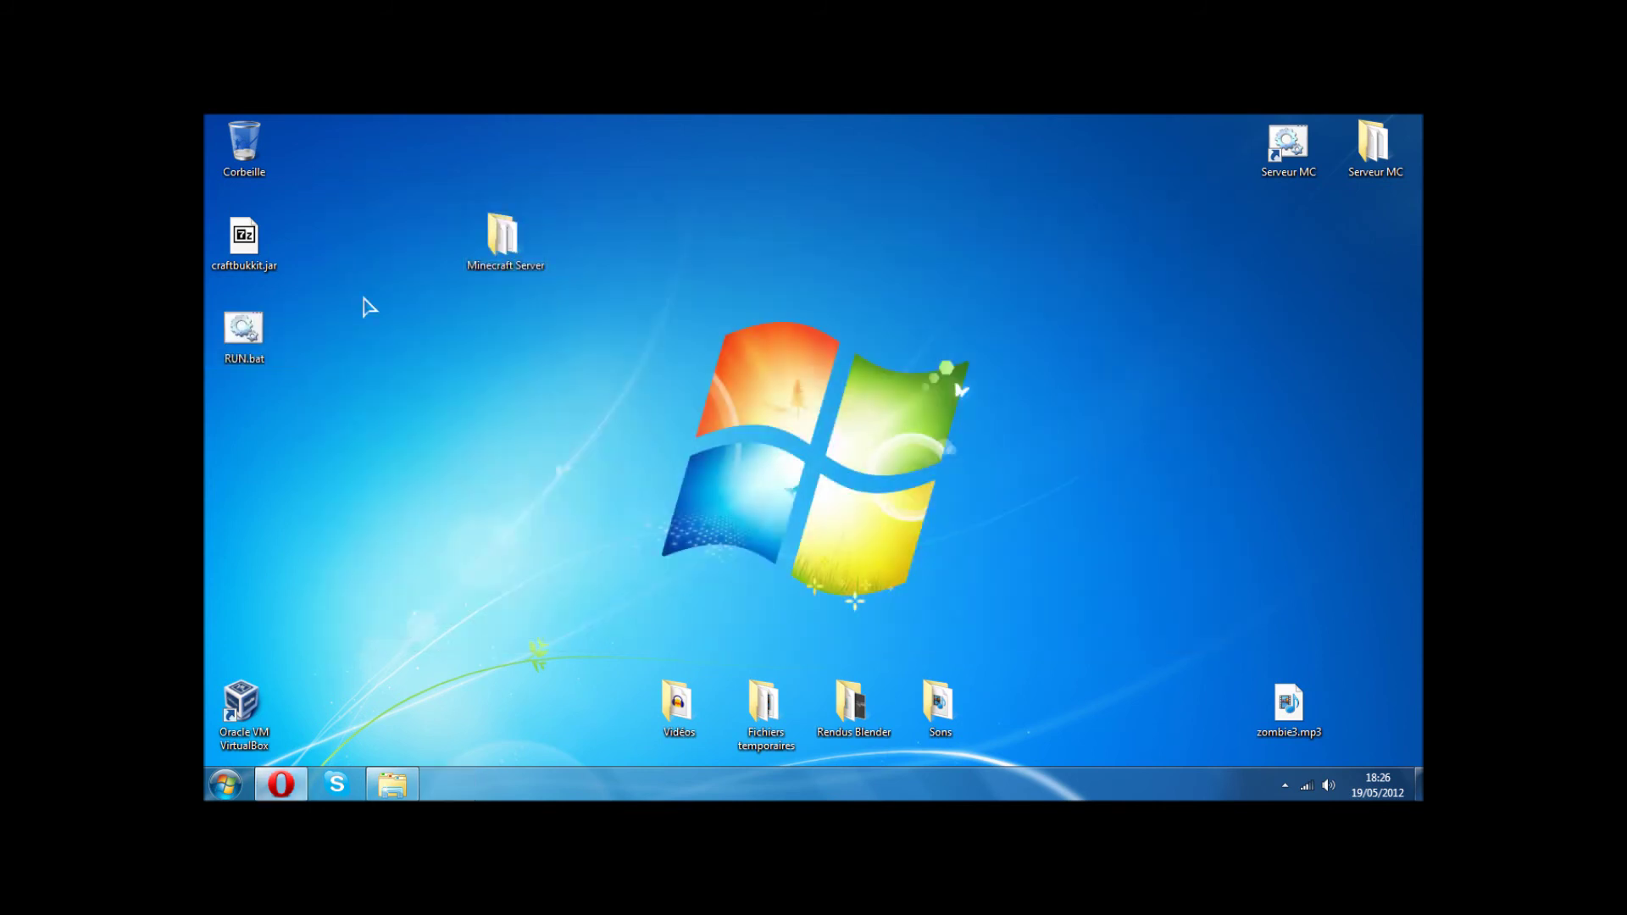
# Step: Move craftbukkit.jar and RUN.bat from the desktop into the Minecraft Server folder
pyautogui.click(370, 387)
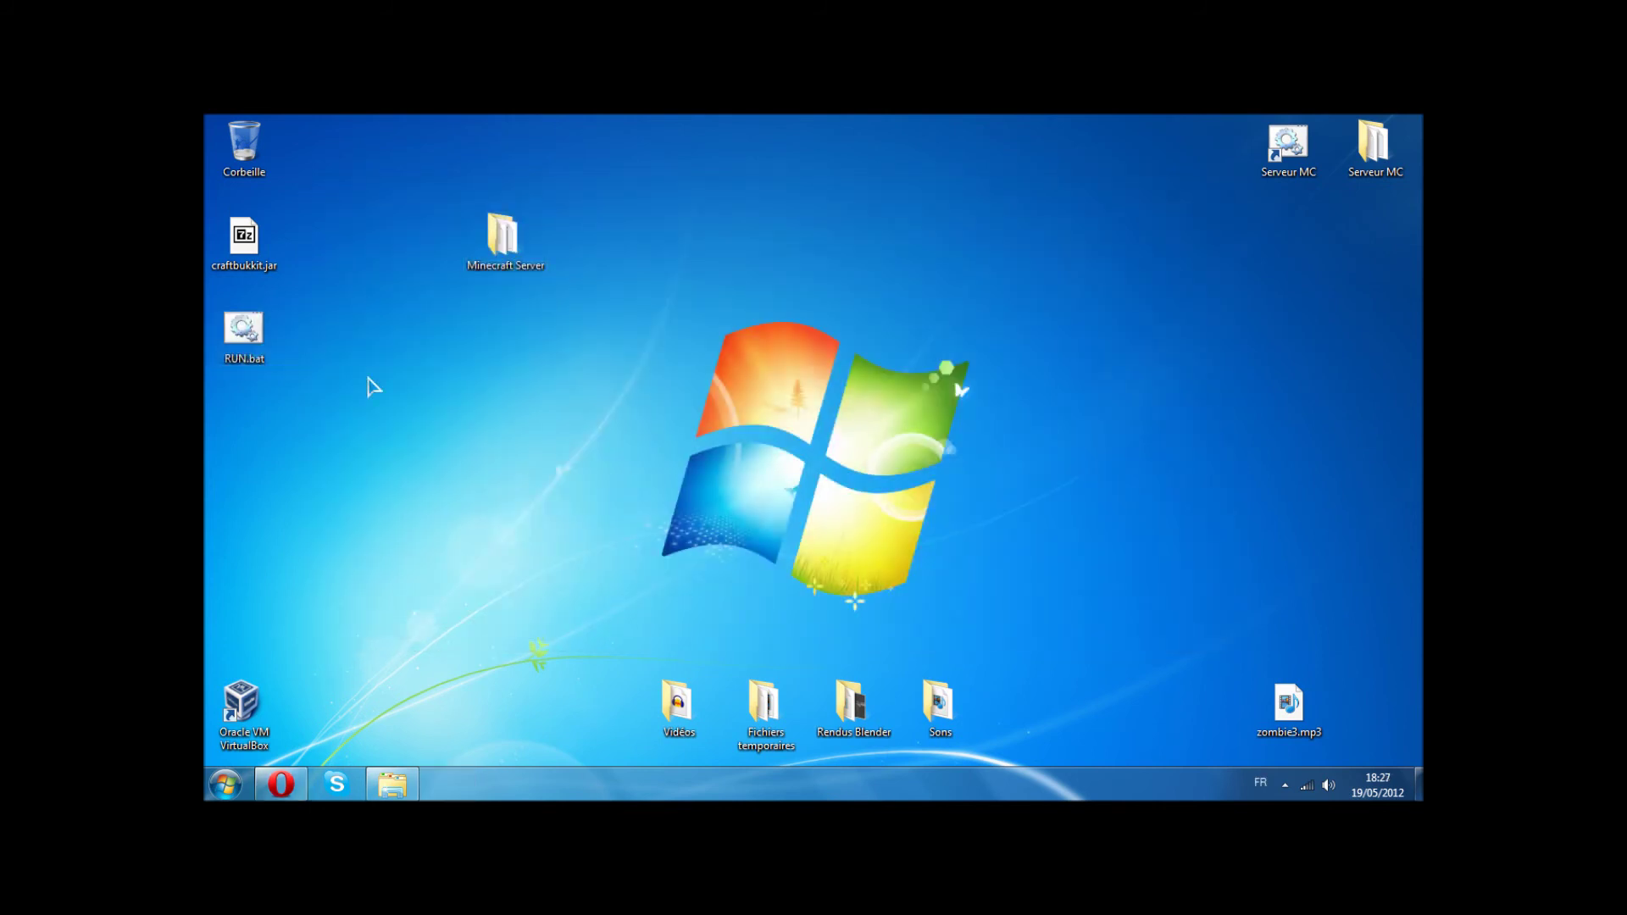
pyautogui.click(248, 337)
pyautogui.moveTo(237, 244); pyautogui.dragTo(500, 246)
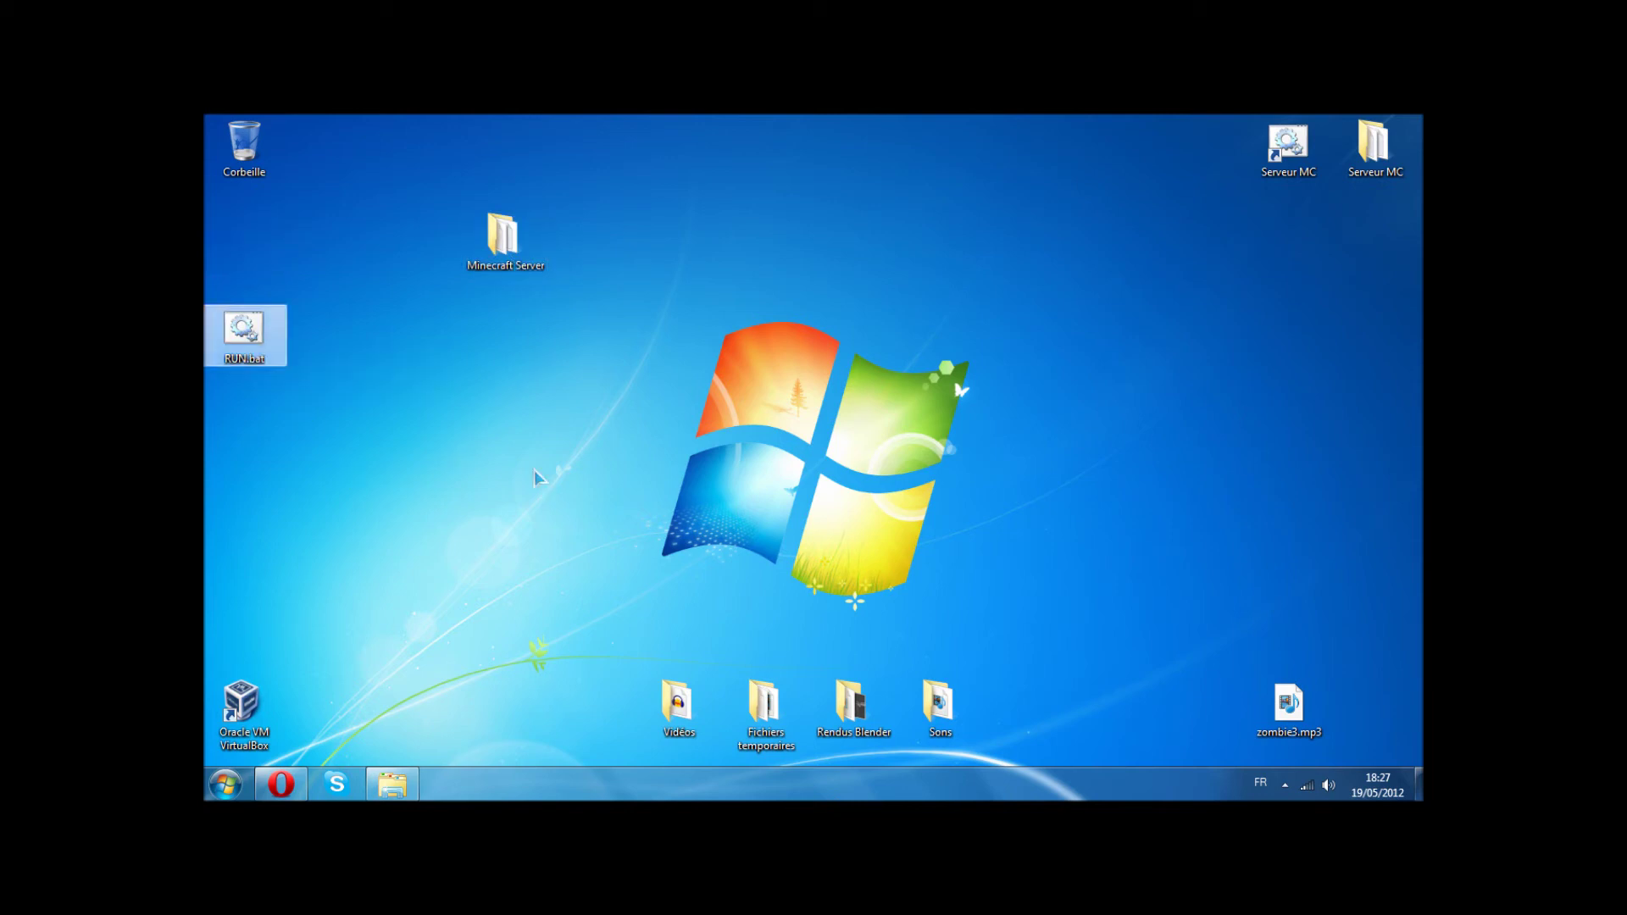
pyautogui.moveTo(247, 335); pyautogui.dragTo(500, 245)
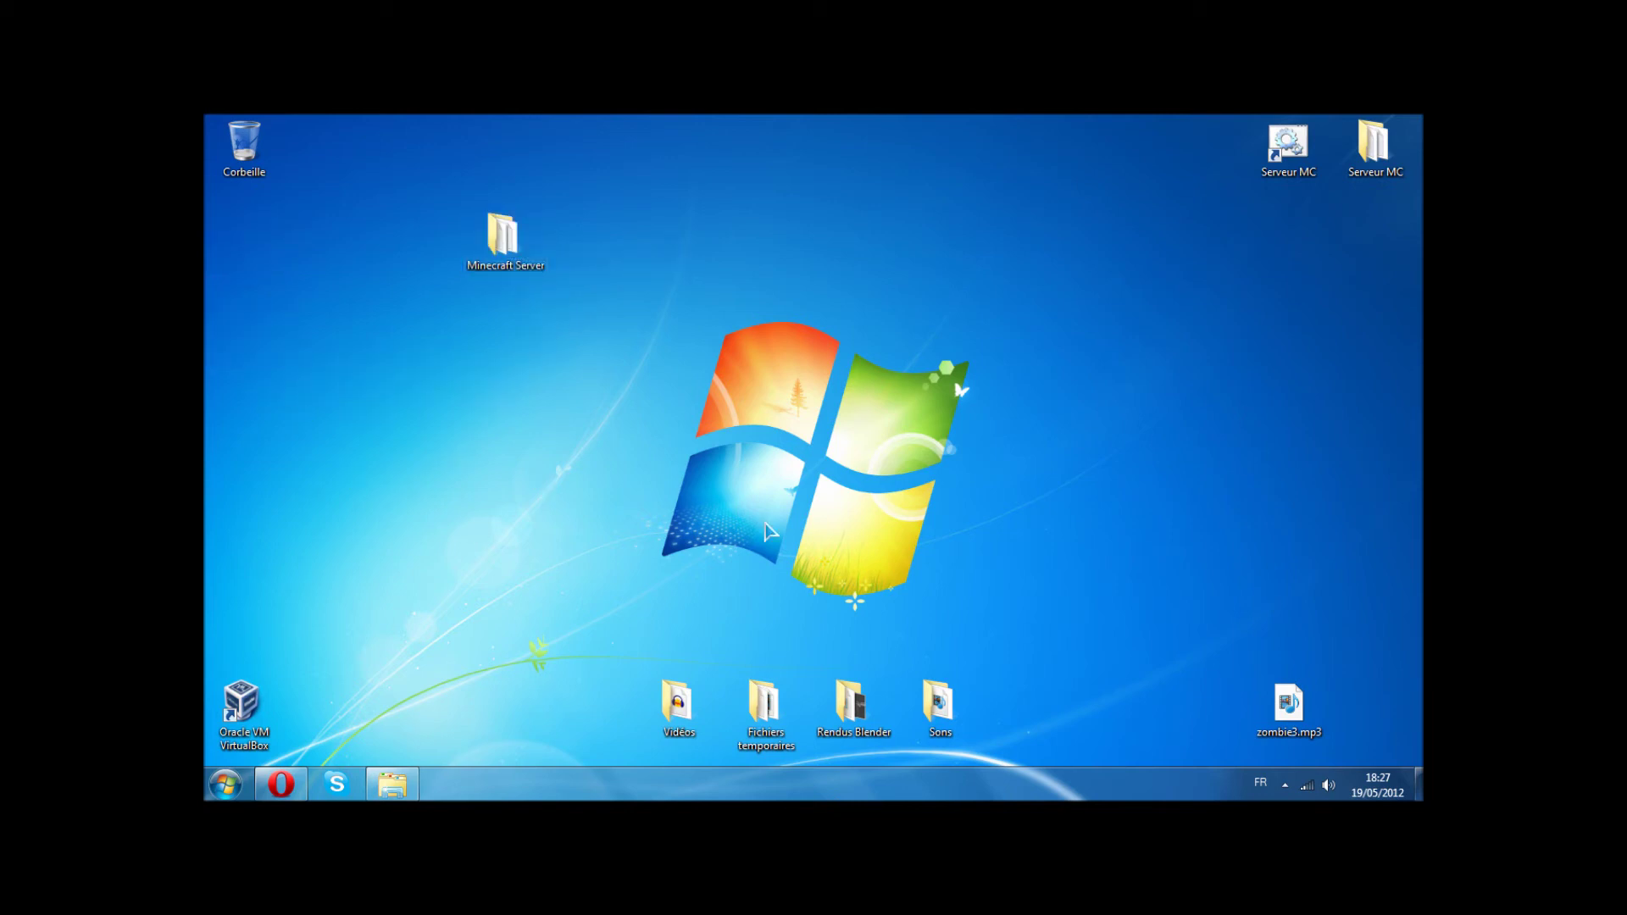
# Step: Open the Minecraft Server folder and reposition and resize its window so the two new files are in view
pyautogui.doubleClick(503, 242)
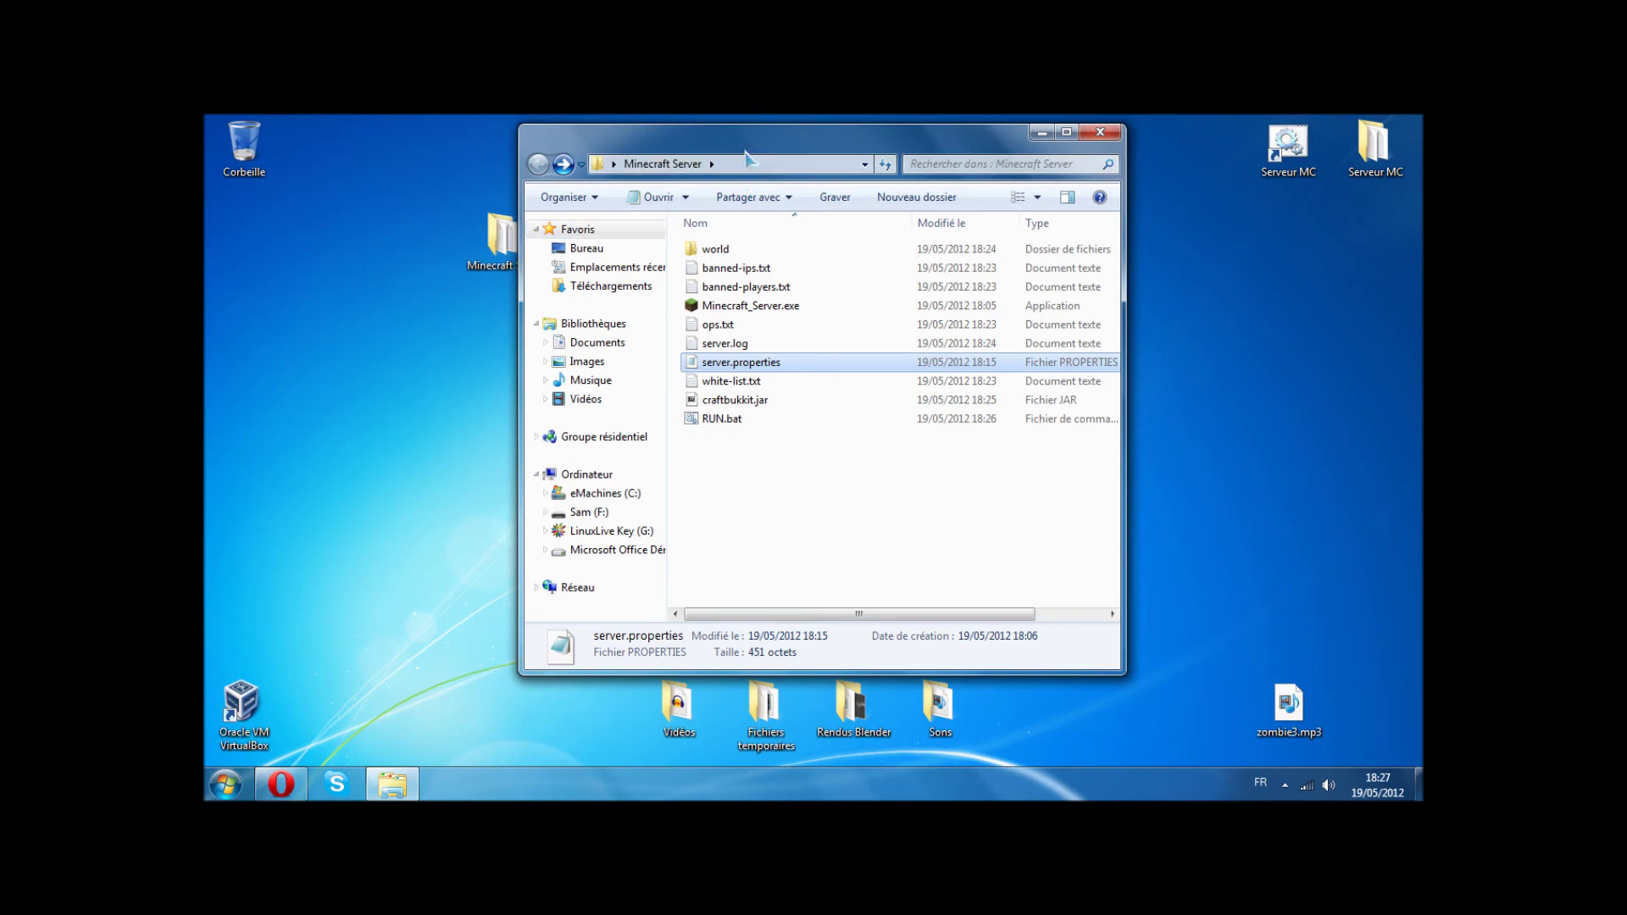
pyautogui.moveTo(747, 150); pyautogui.dragTo(712, 172)
pyautogui.moveTo(747, 692); pyautogui.dragTo(747, 655)
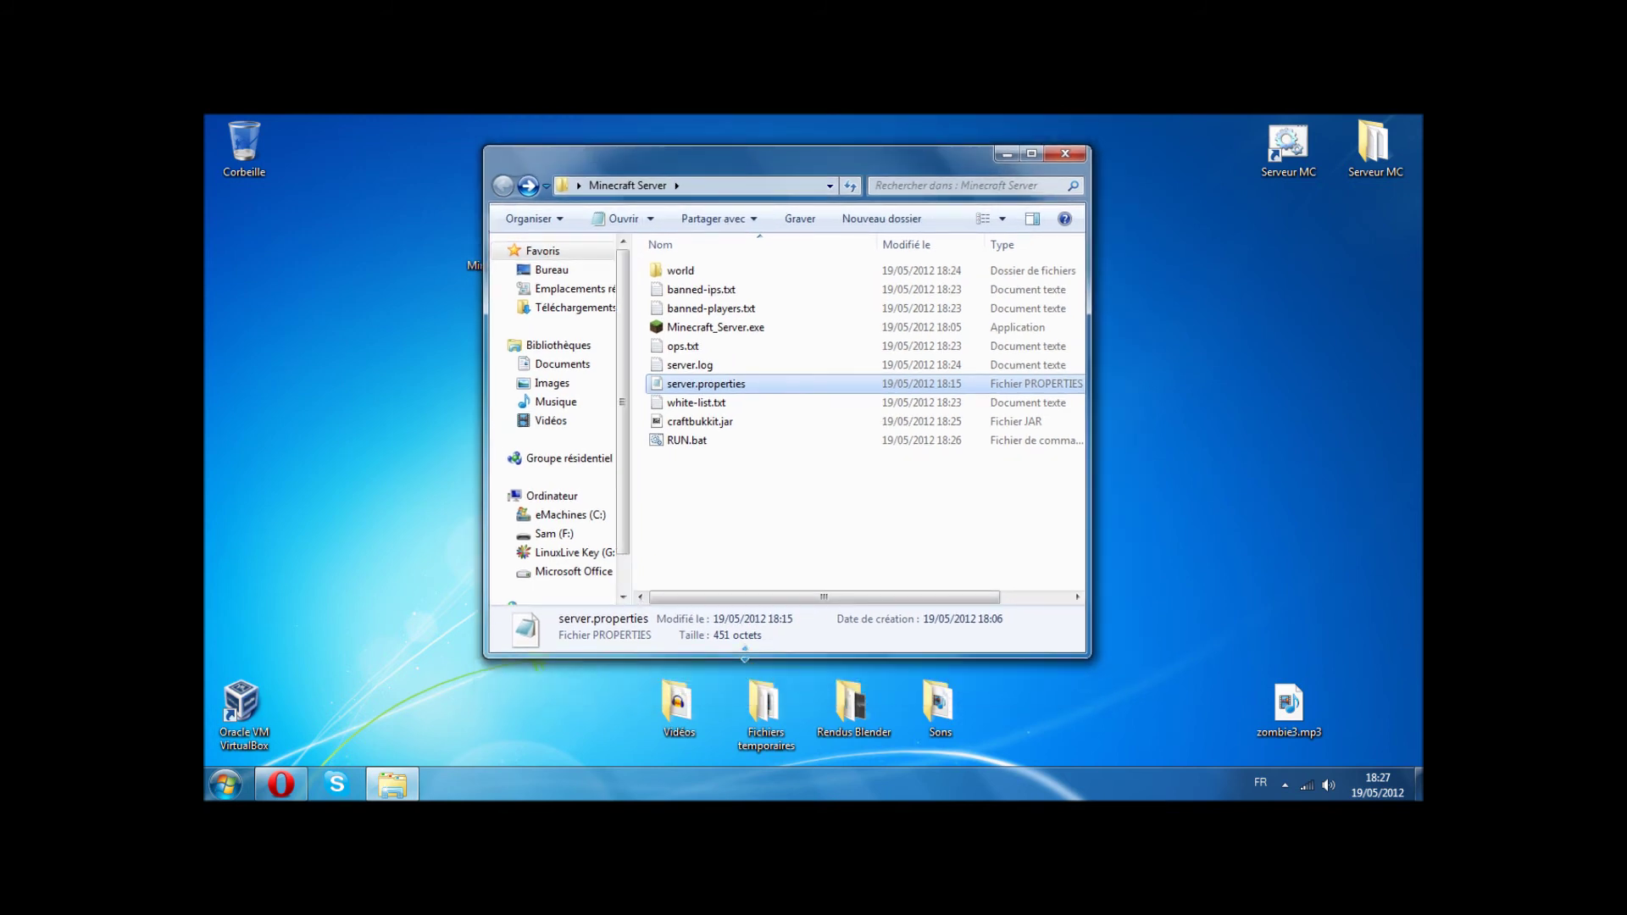
pyautogui.click(722, 466)
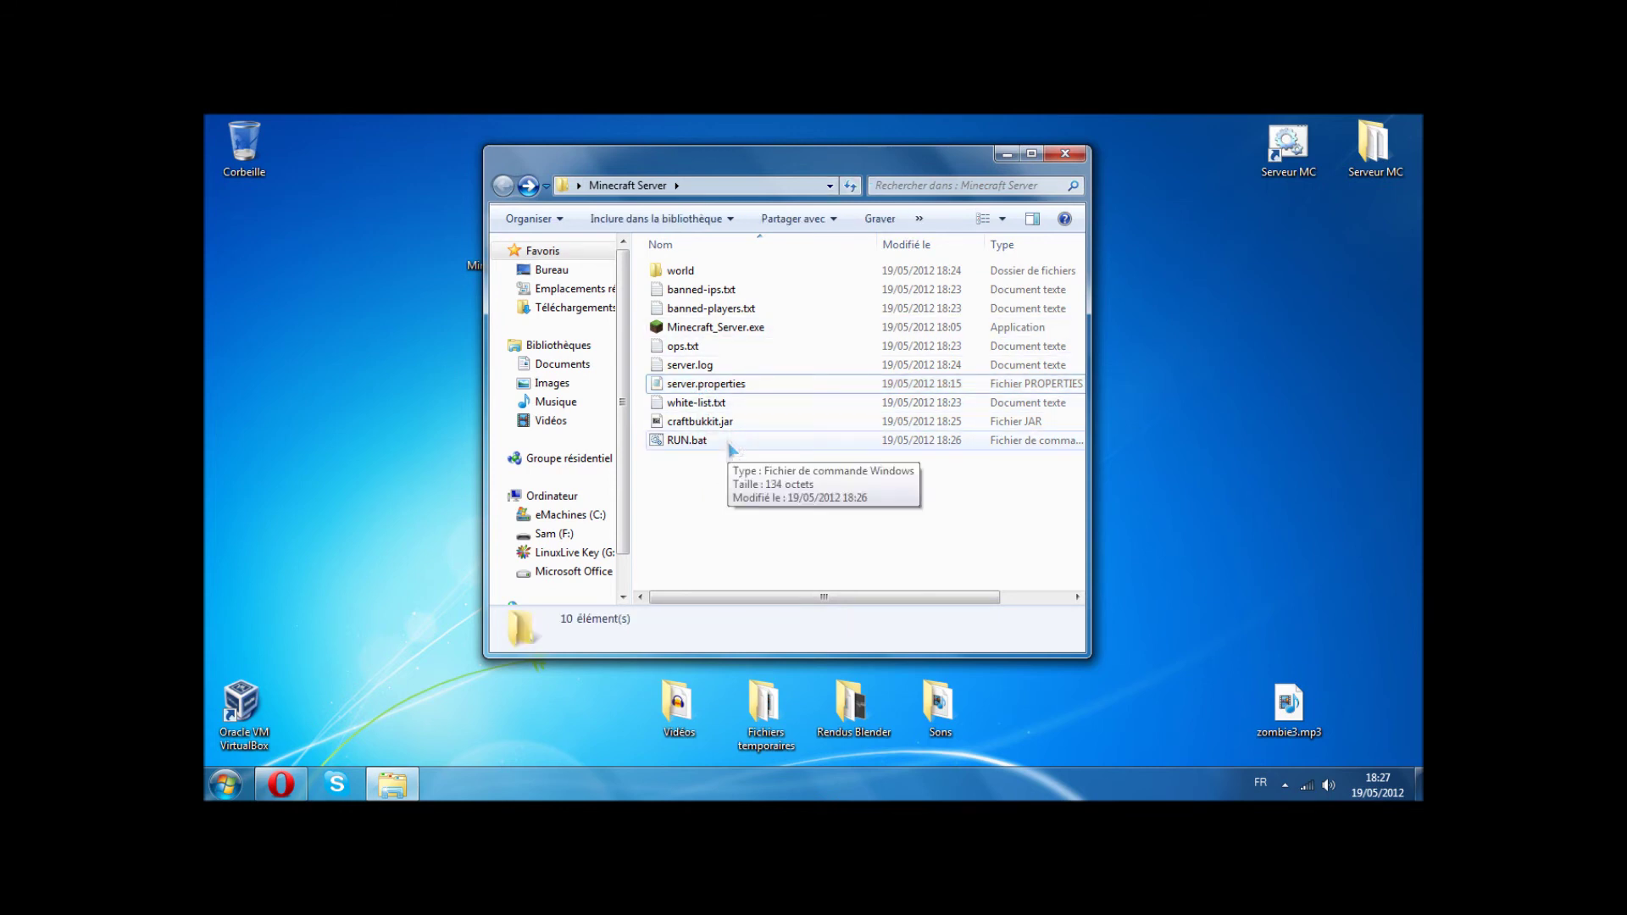
# Step: Close the wiki's browser window and start the CraftBukkit server with RUN.bat, minimizing its console
pyautogui.click(281, 785)
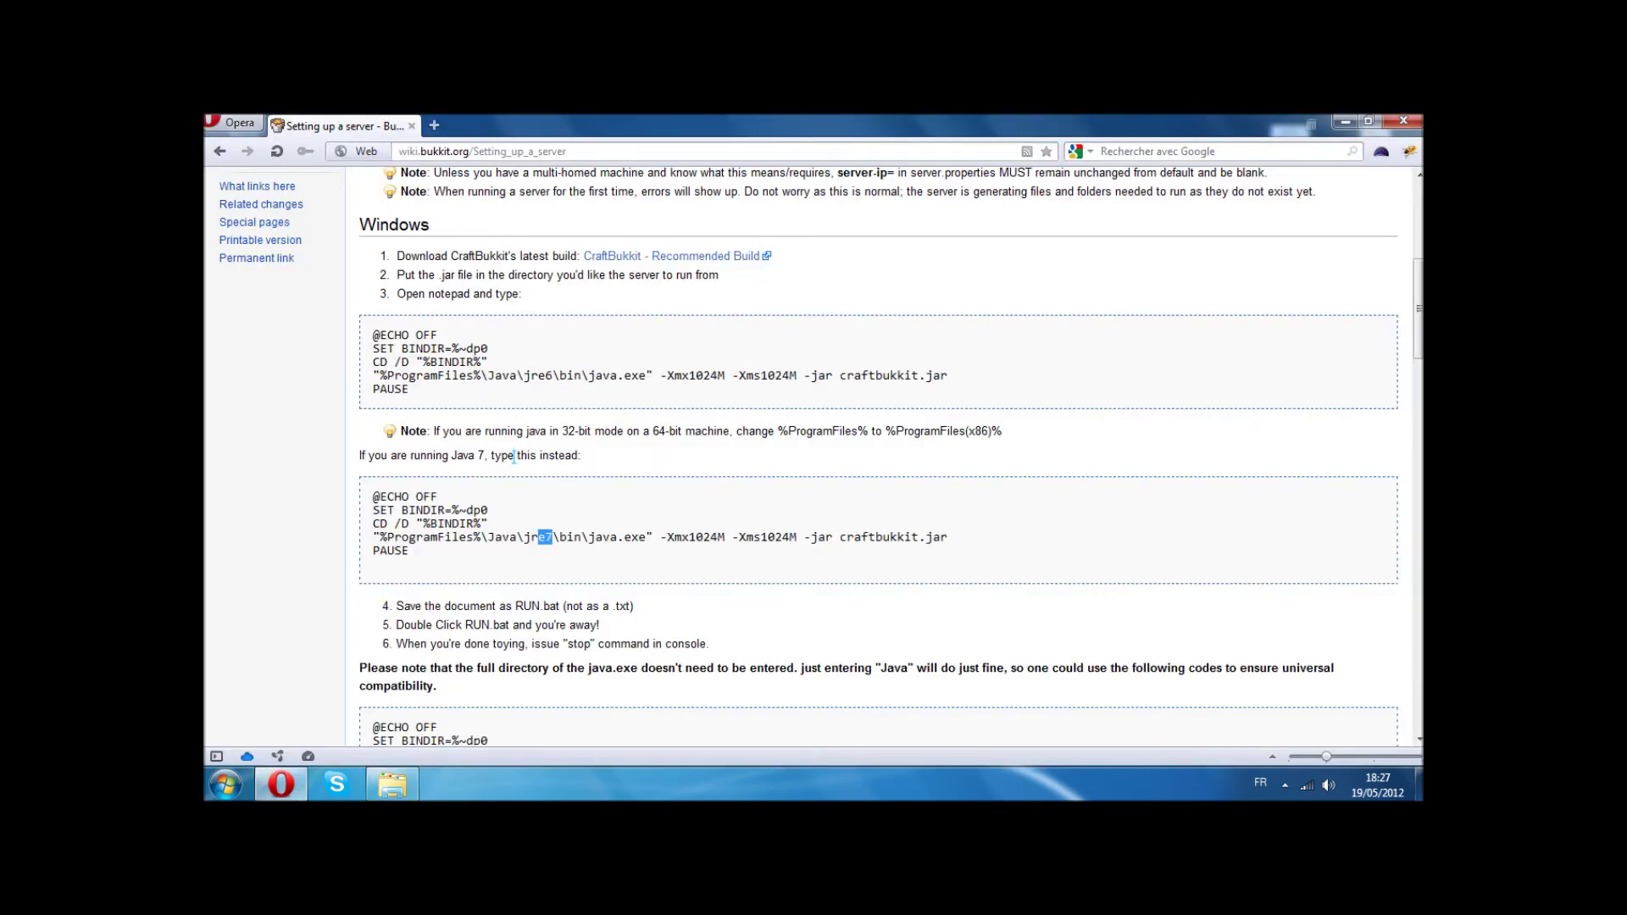
pyautogui.click(1410, 125)
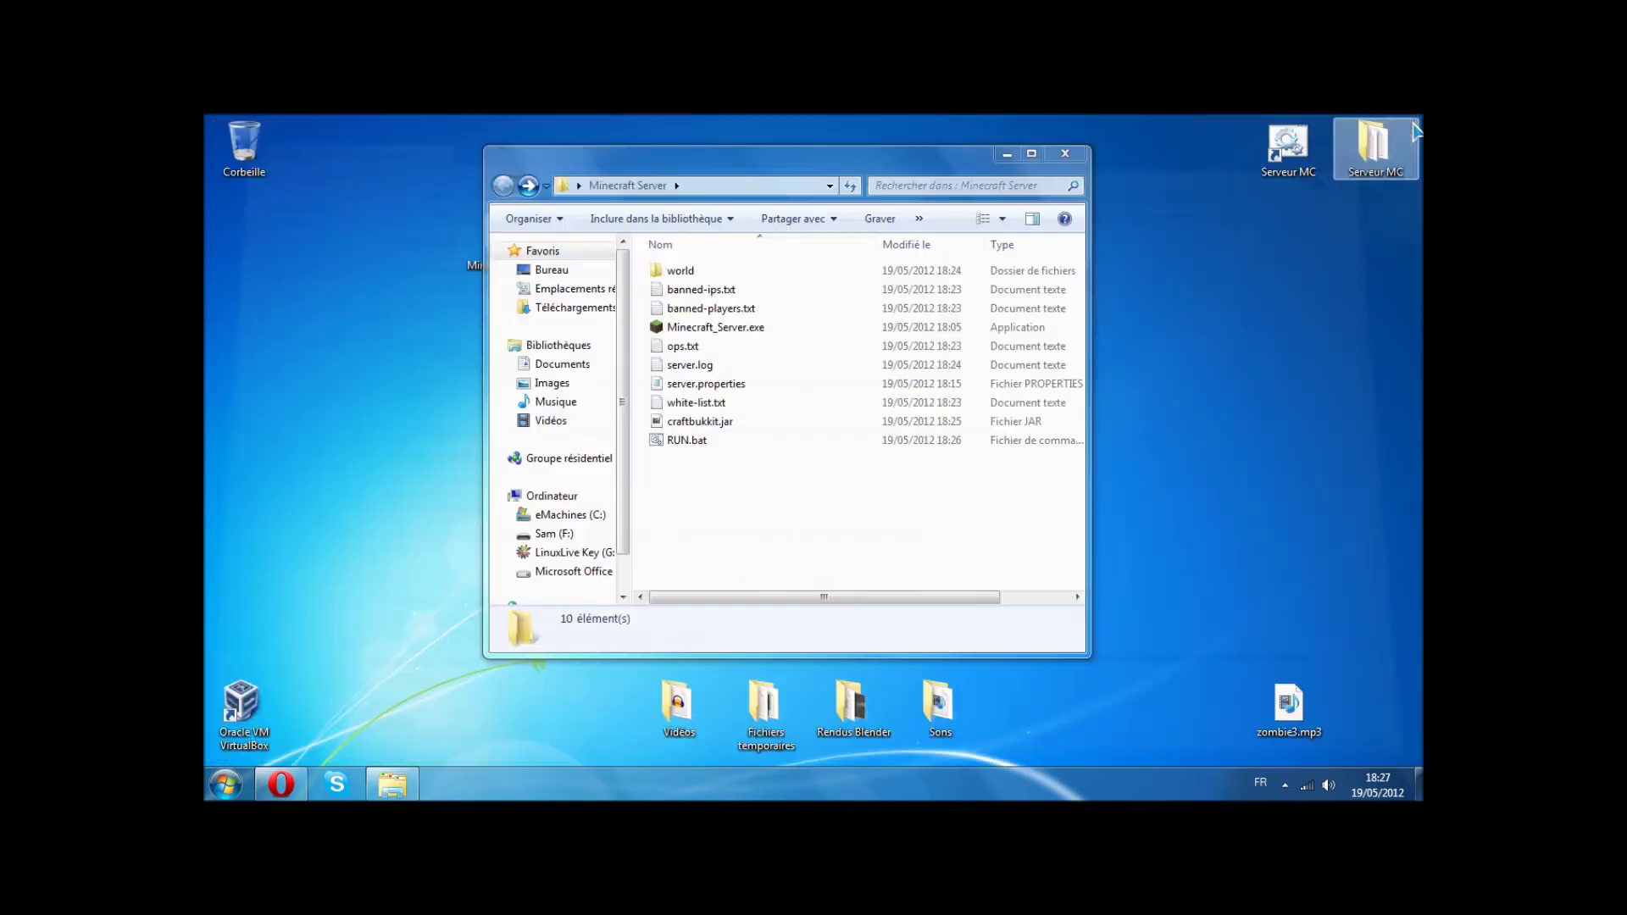
pyautogui.click(745, 449)
pyautogui.doubleClick(744, 449)
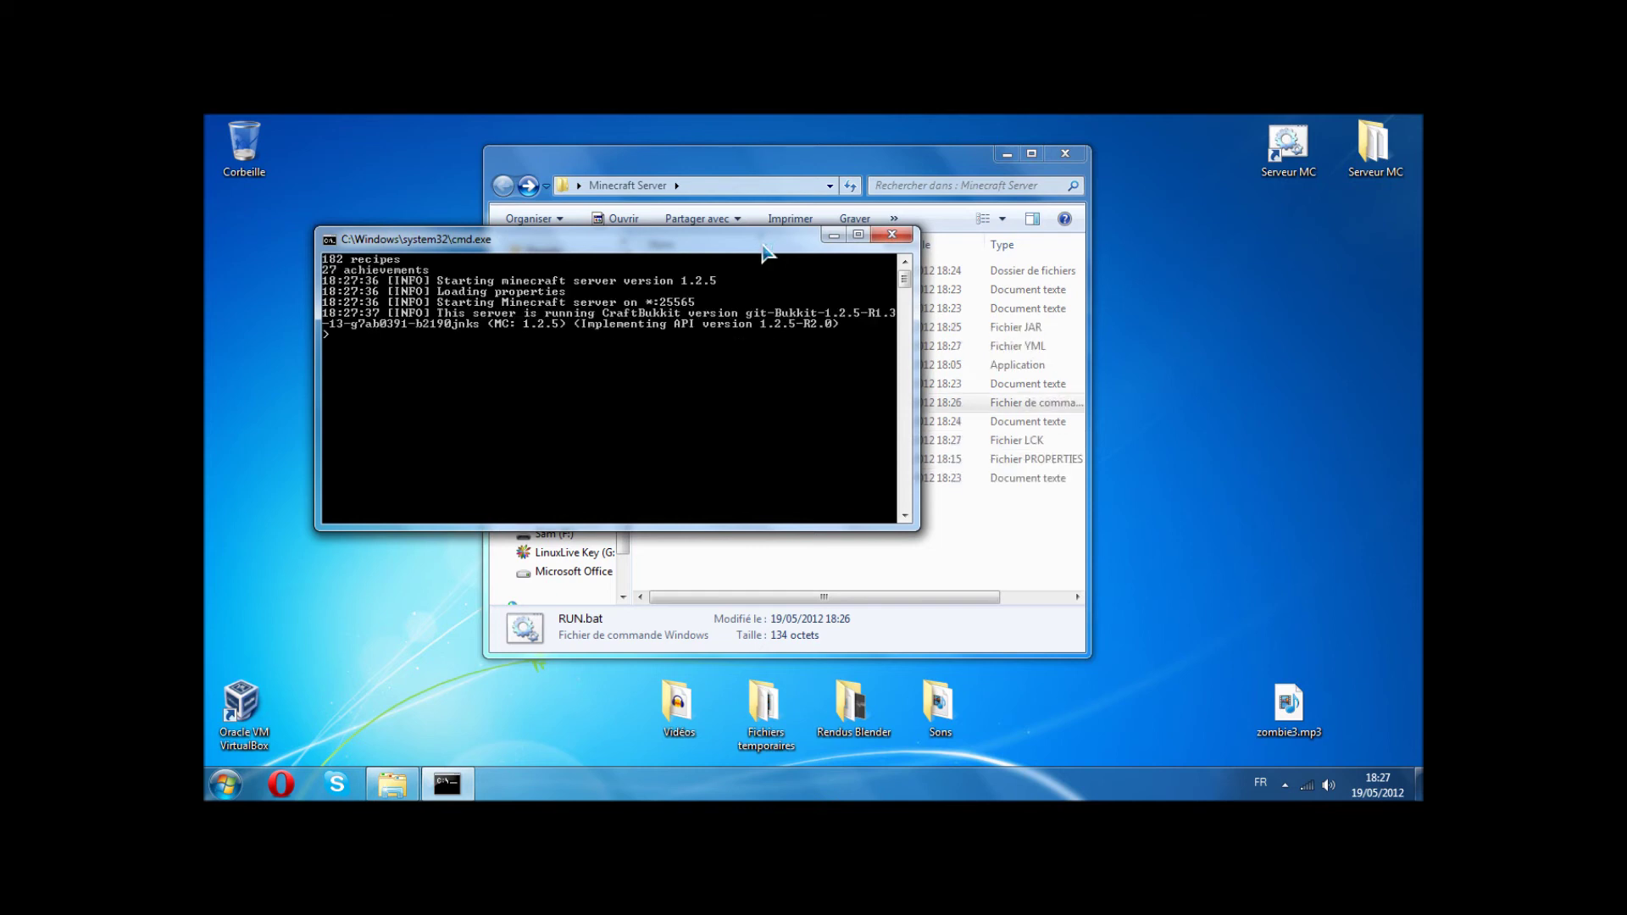
pyautogui.click(834, 235)
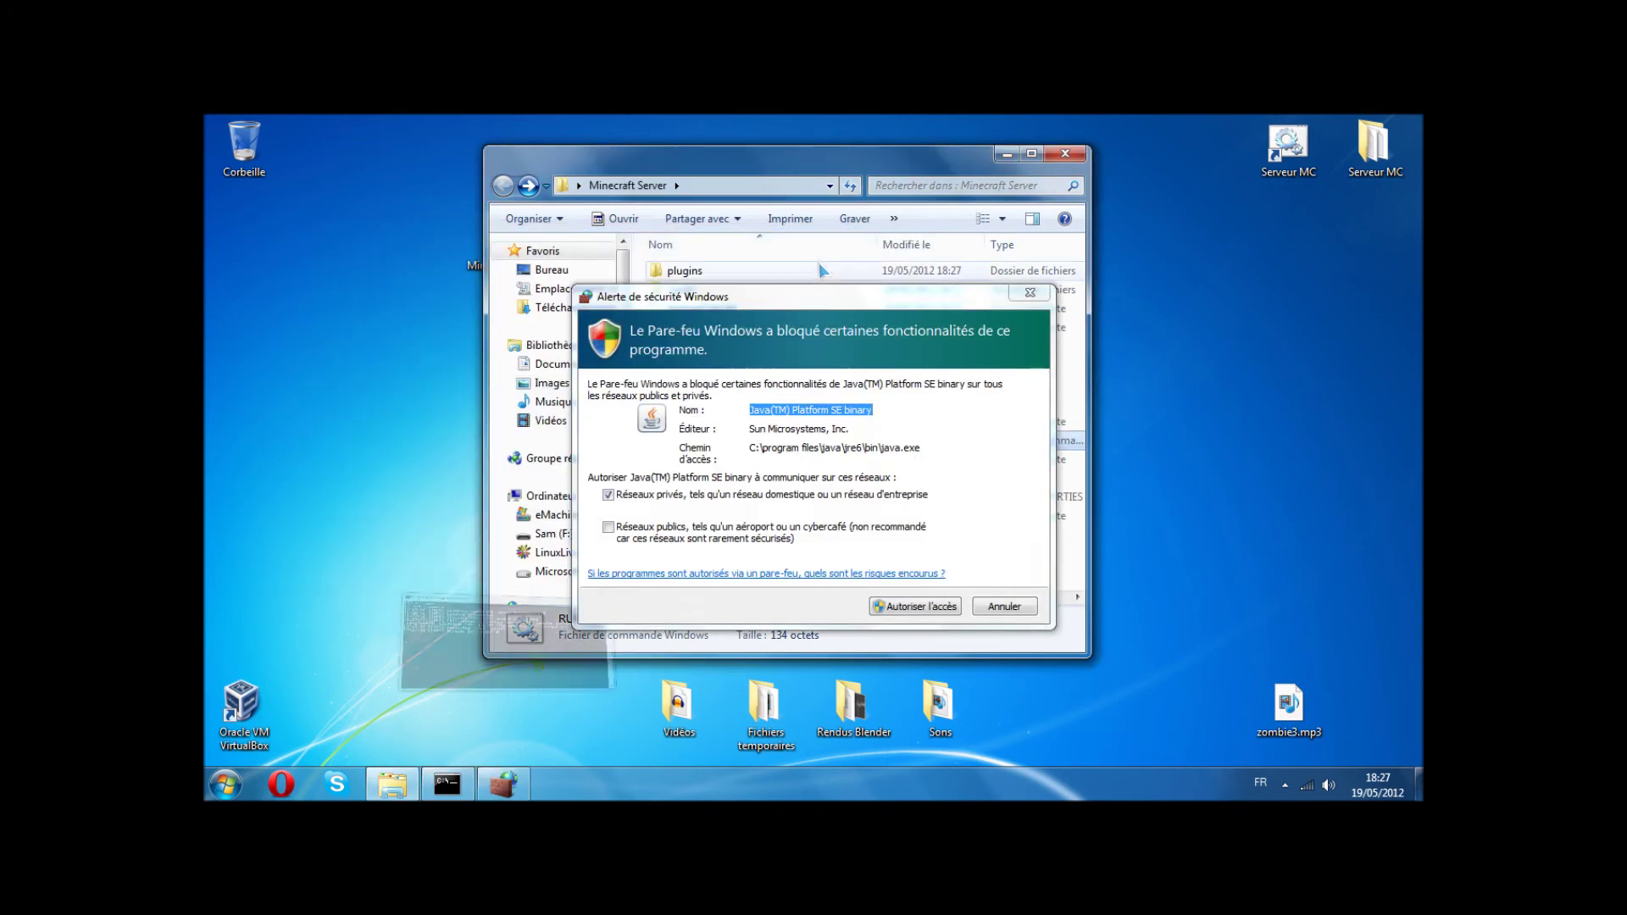
pyautogui.click(858, 462)
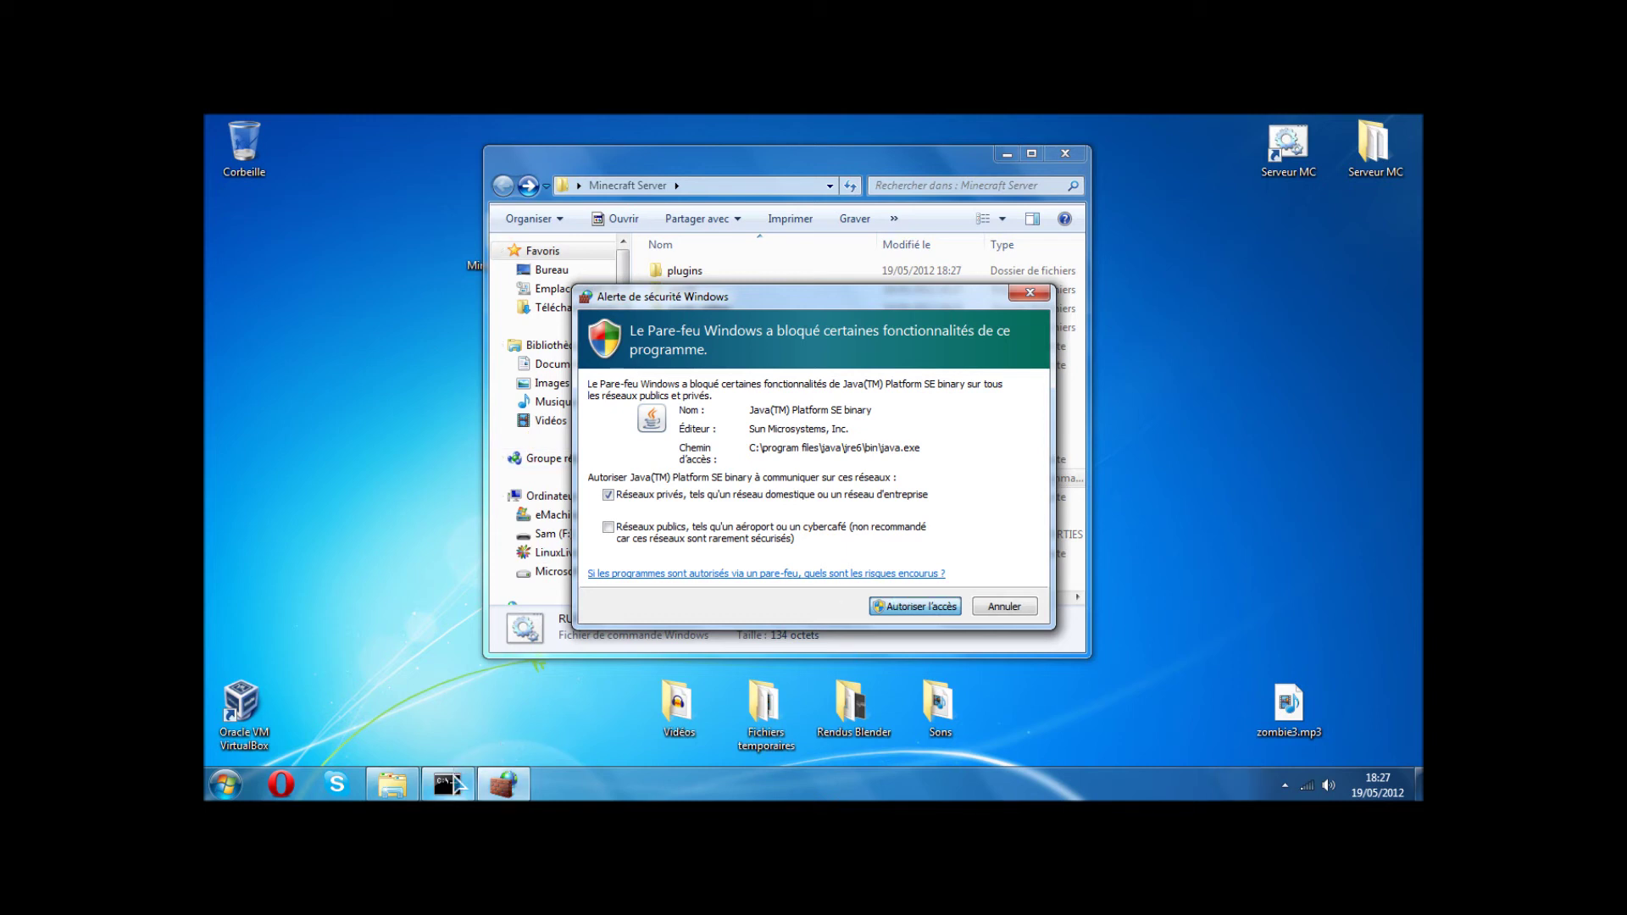
# Step: Restore the server console, allow Java(TM) Platform SE binary on private networks in the Windows firewall alert, and close the alert
pyautogui.moveTo(452, 773)
pyautogui.click(494, 628)
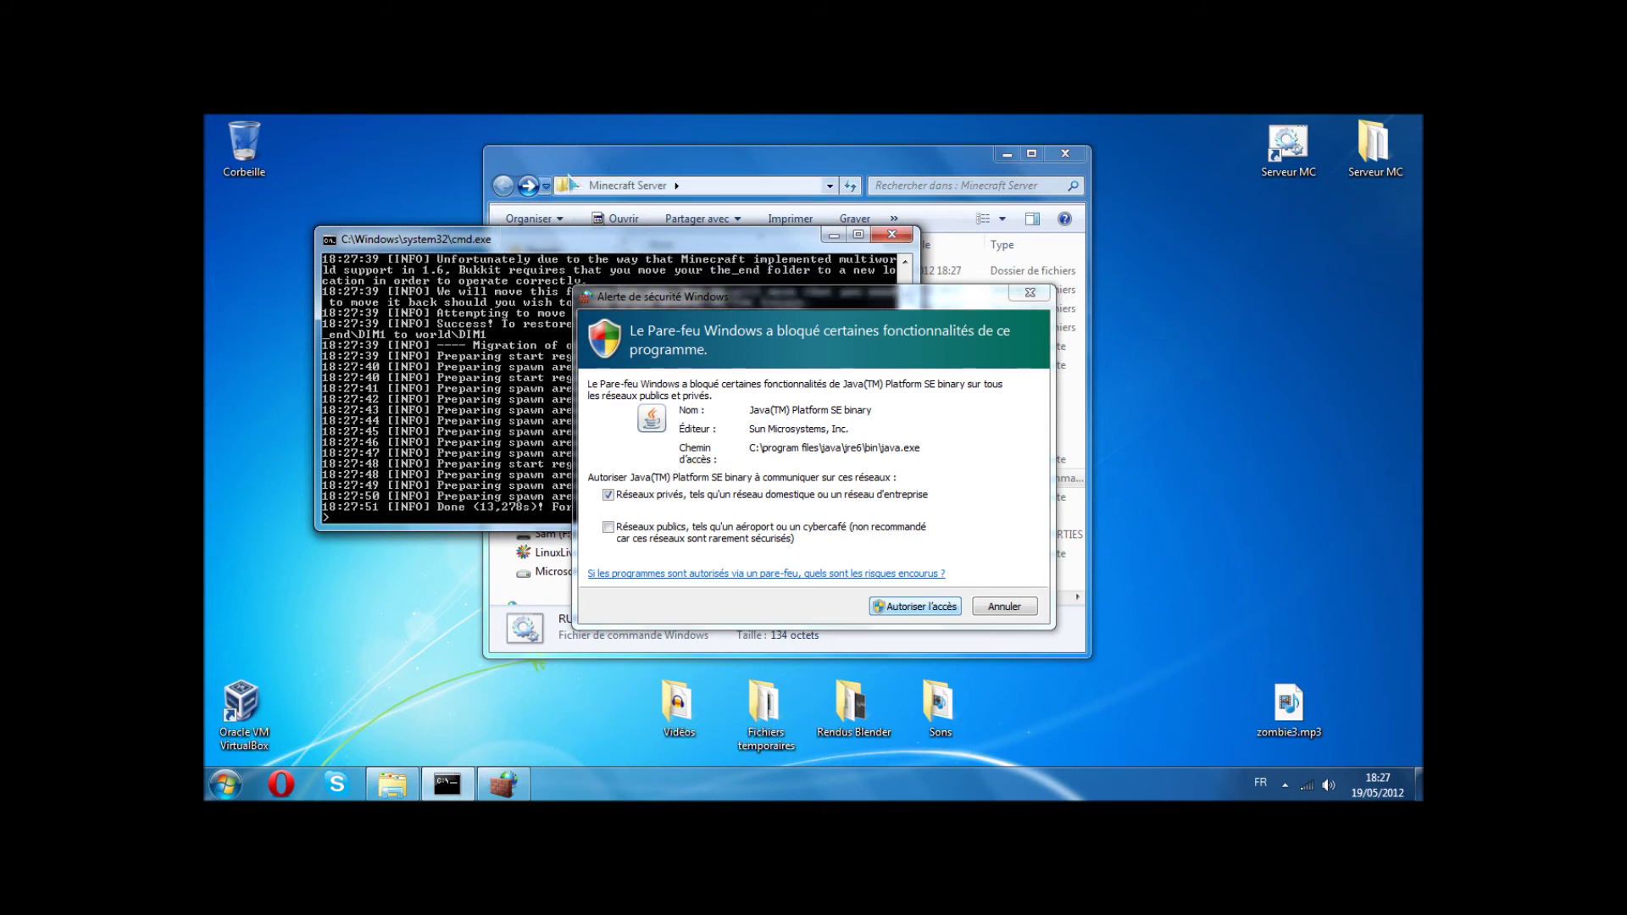
pyautogui.click(923, 607)
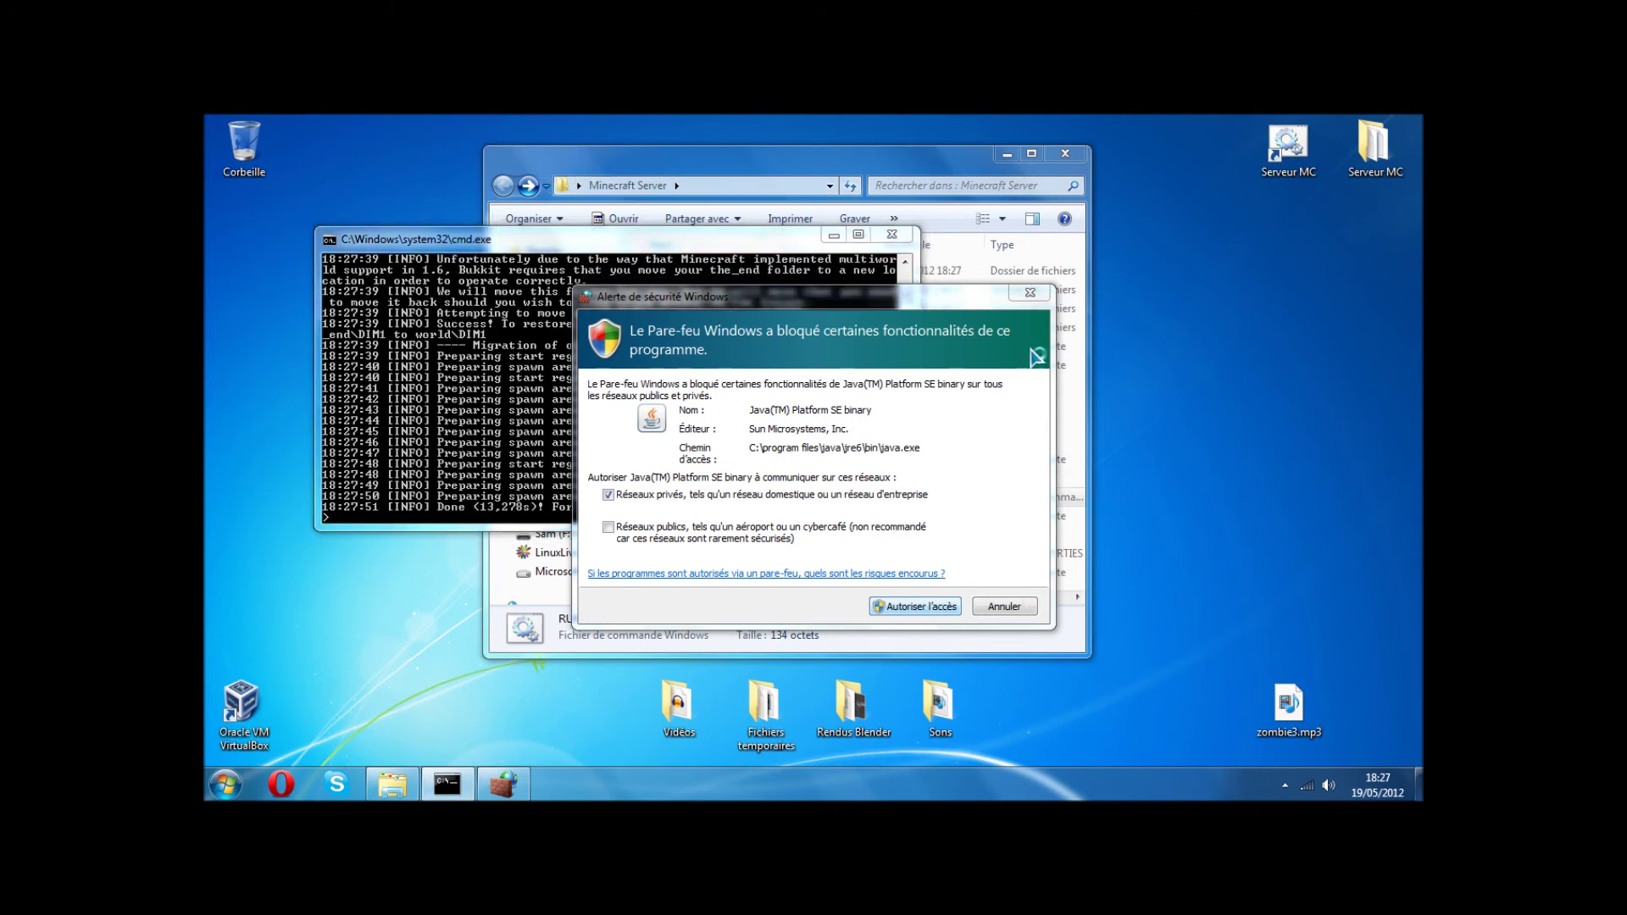
pyautogui.click(1030, 292)
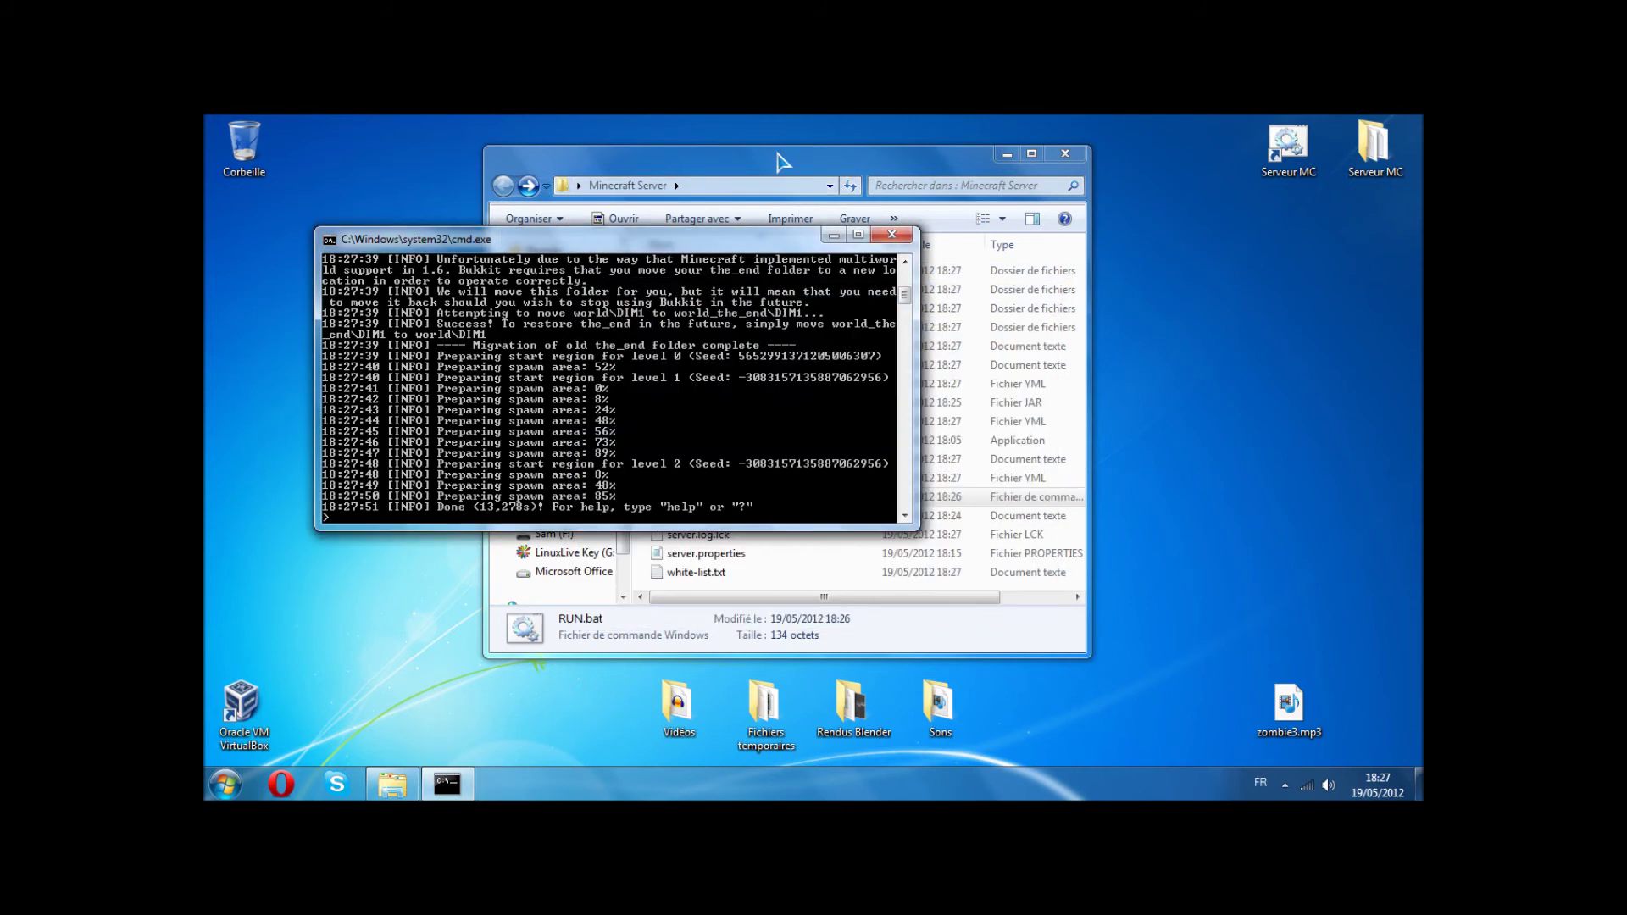
# Step: Move the Minecraft Server folder window clear of the console and single out Minecraft_Server.exe and RUN.bat in it
pyautogui.moveTo(778, 155); pyautogui.dragTo(893, 149)
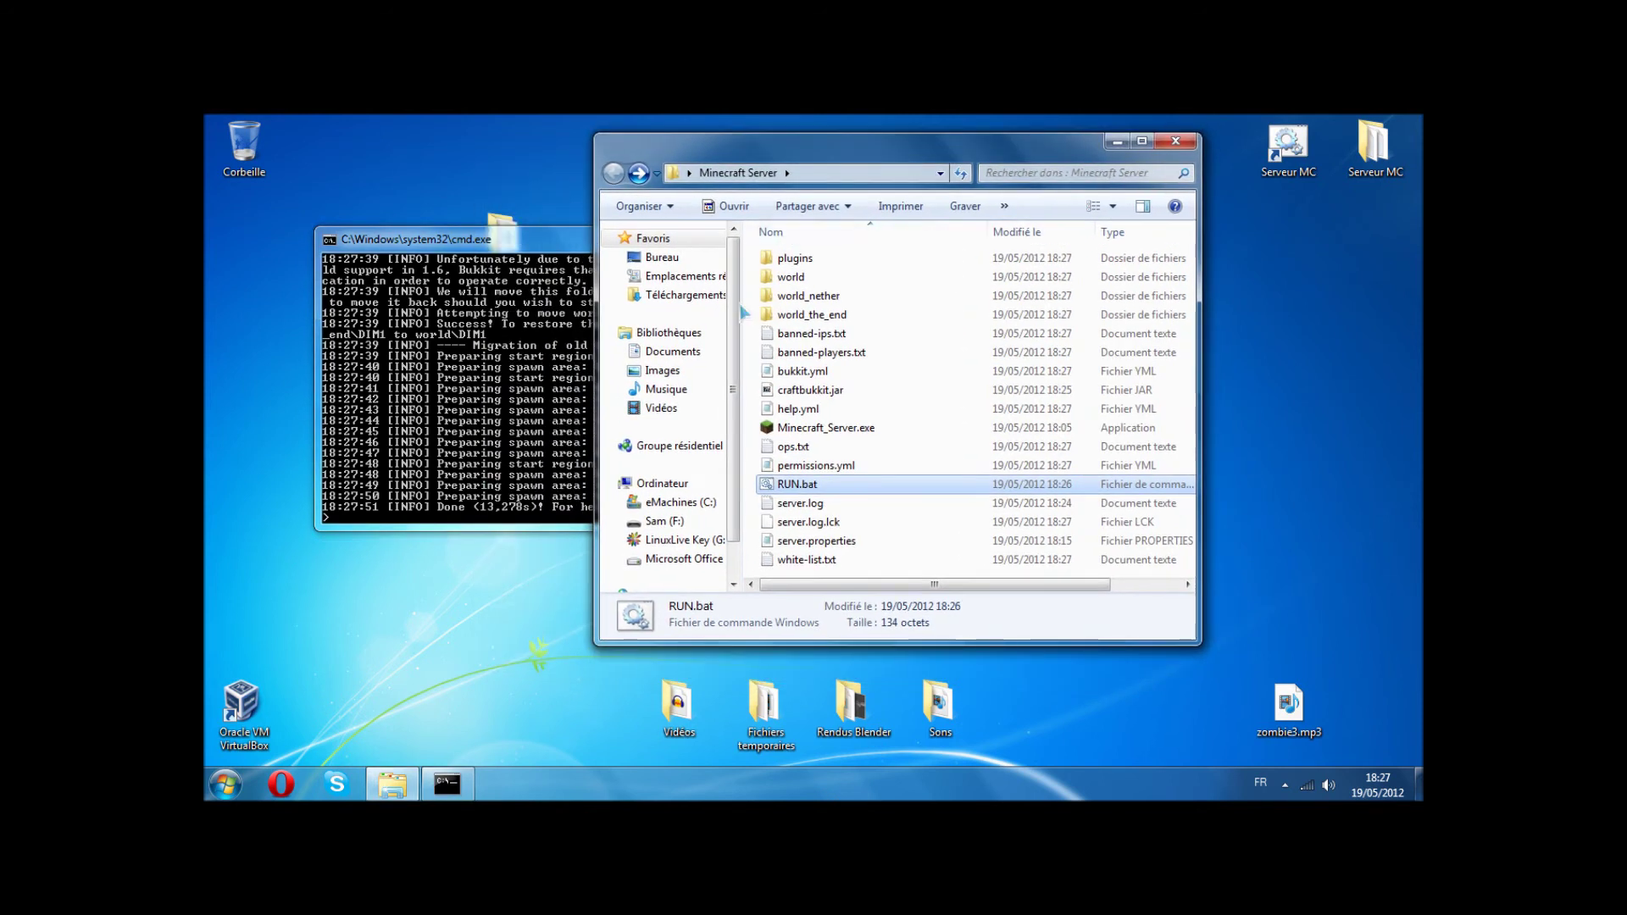
pyautogui.click(844, 429)
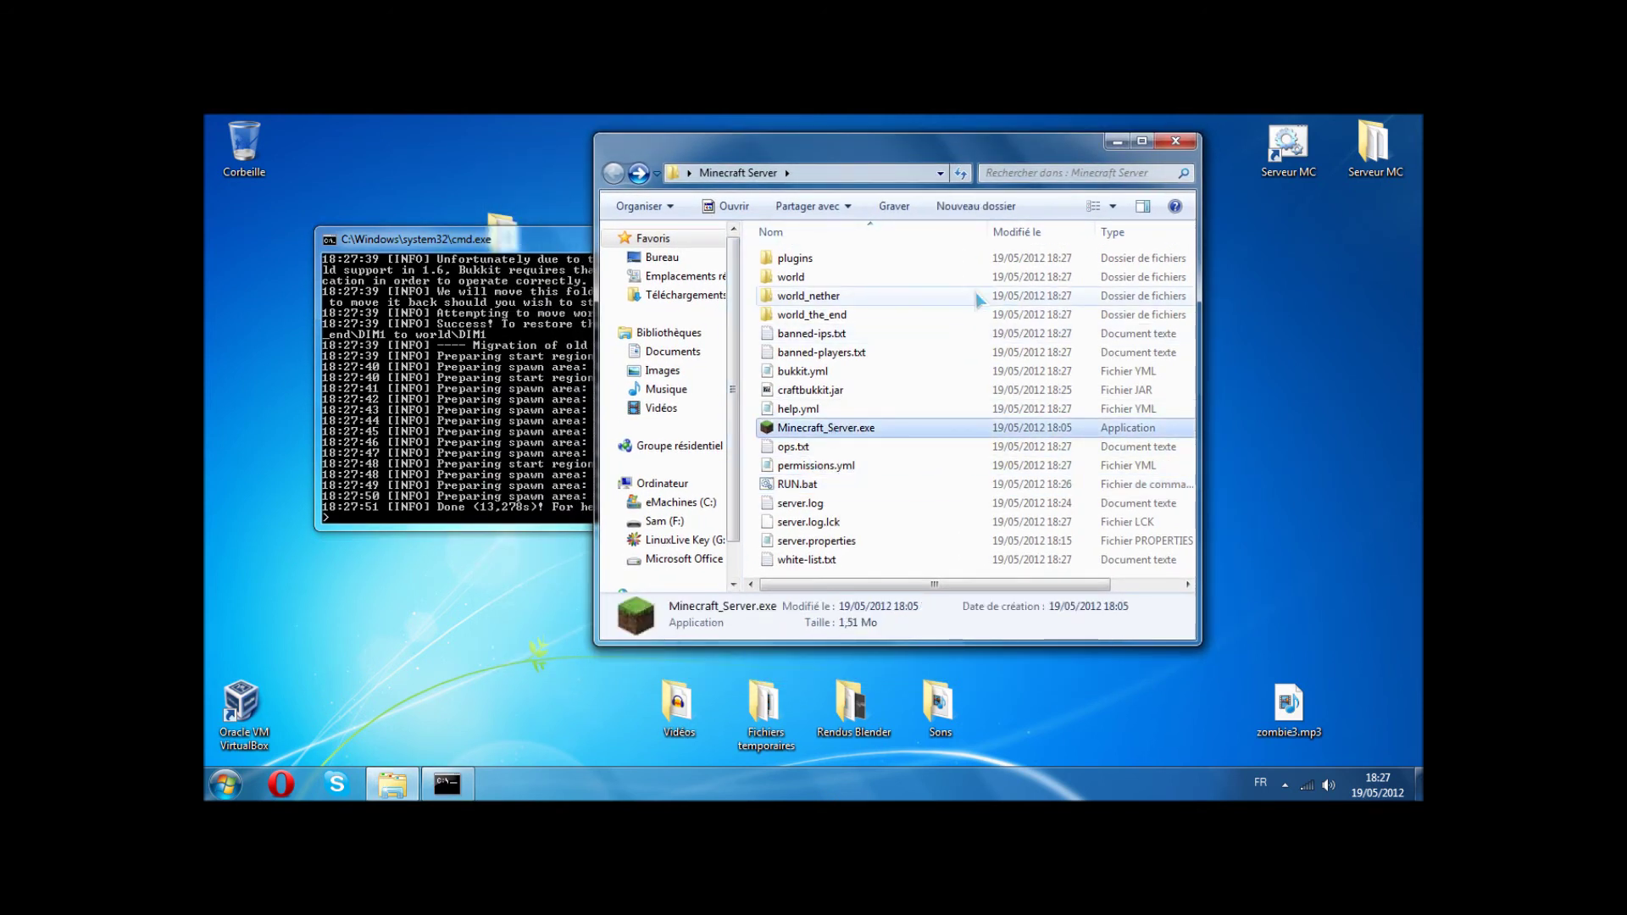
pyautogui.click(818, 484)
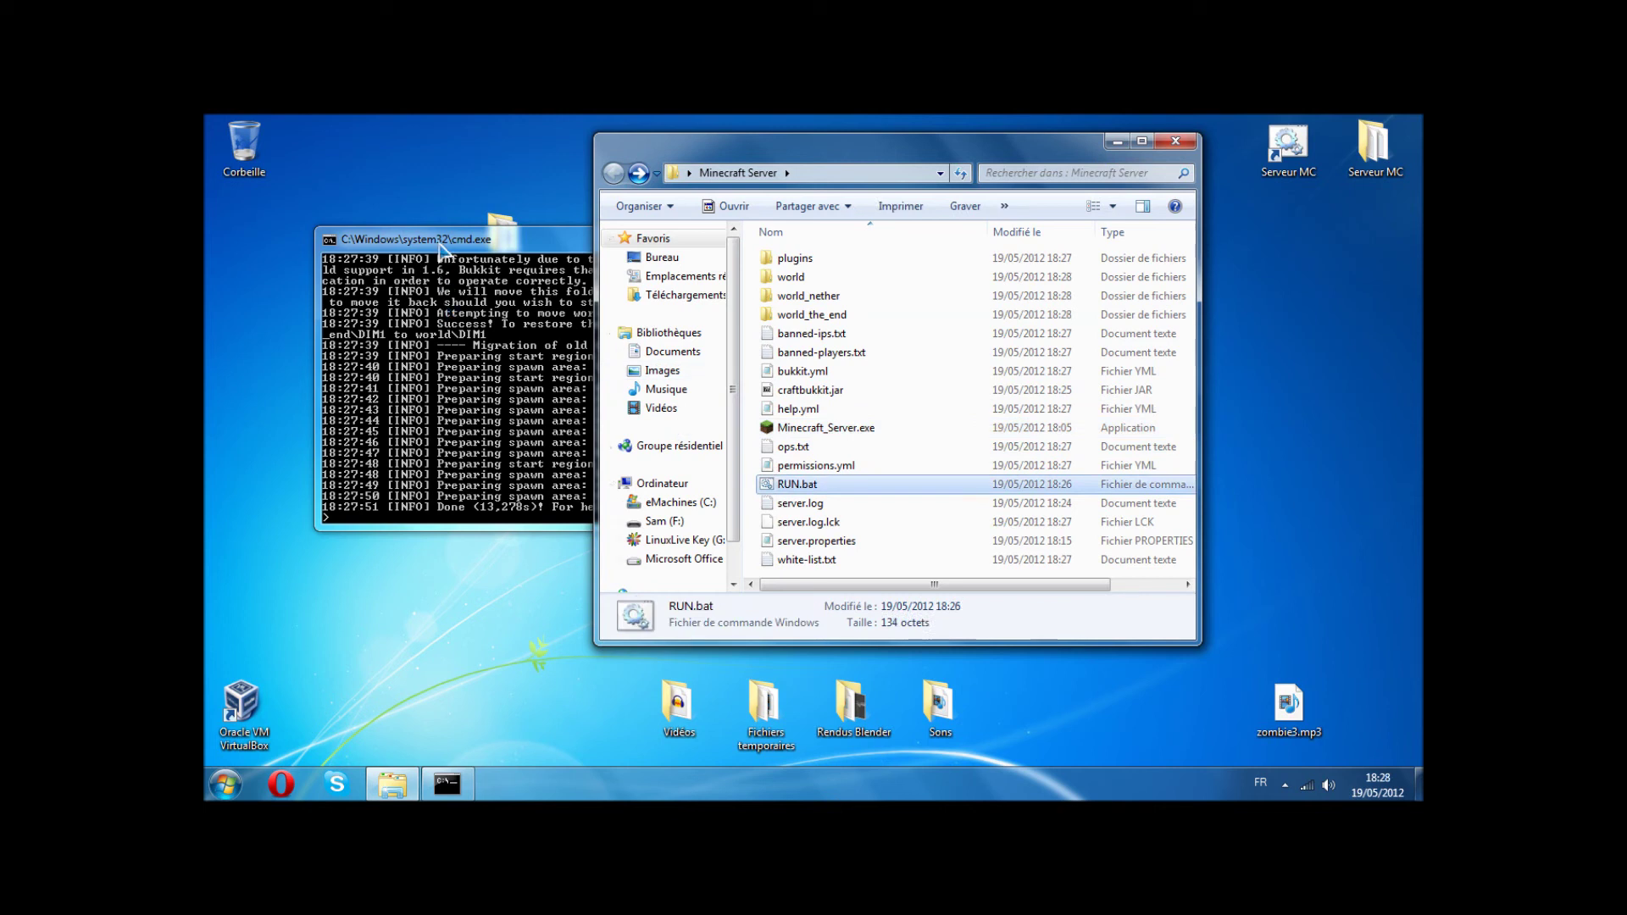
# Step: Bring the server console forward, reposition it to review the startup log, and minimize it
pyautogui.click(437, 243)
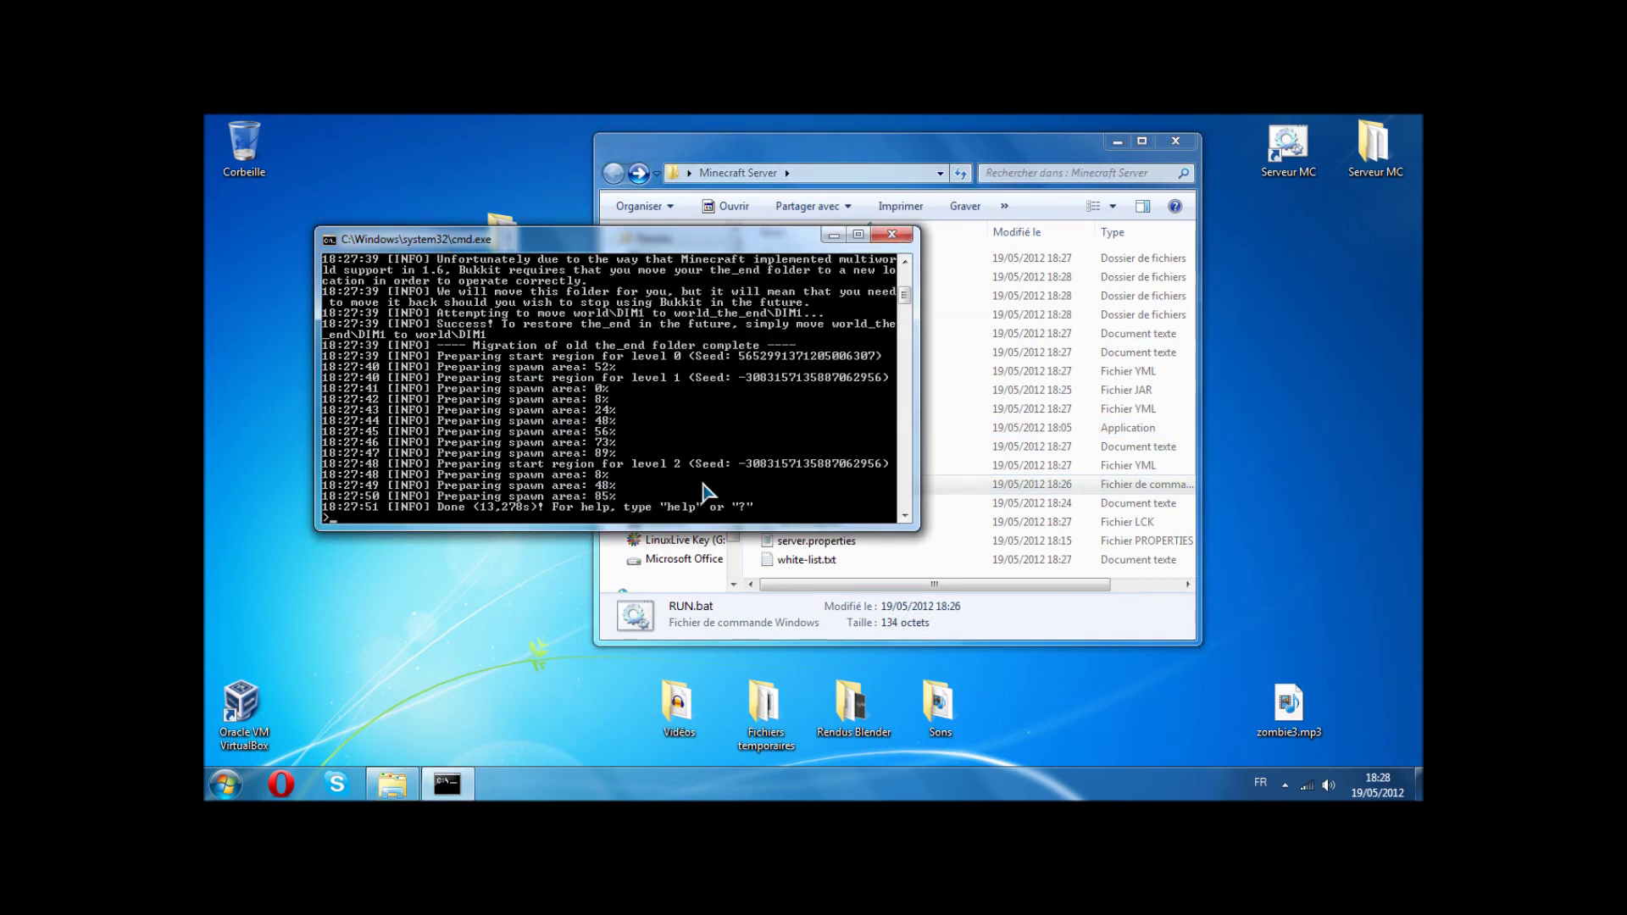
pyautogui.moveTo(562, 235); pyautogui.dragTo(591, 196)
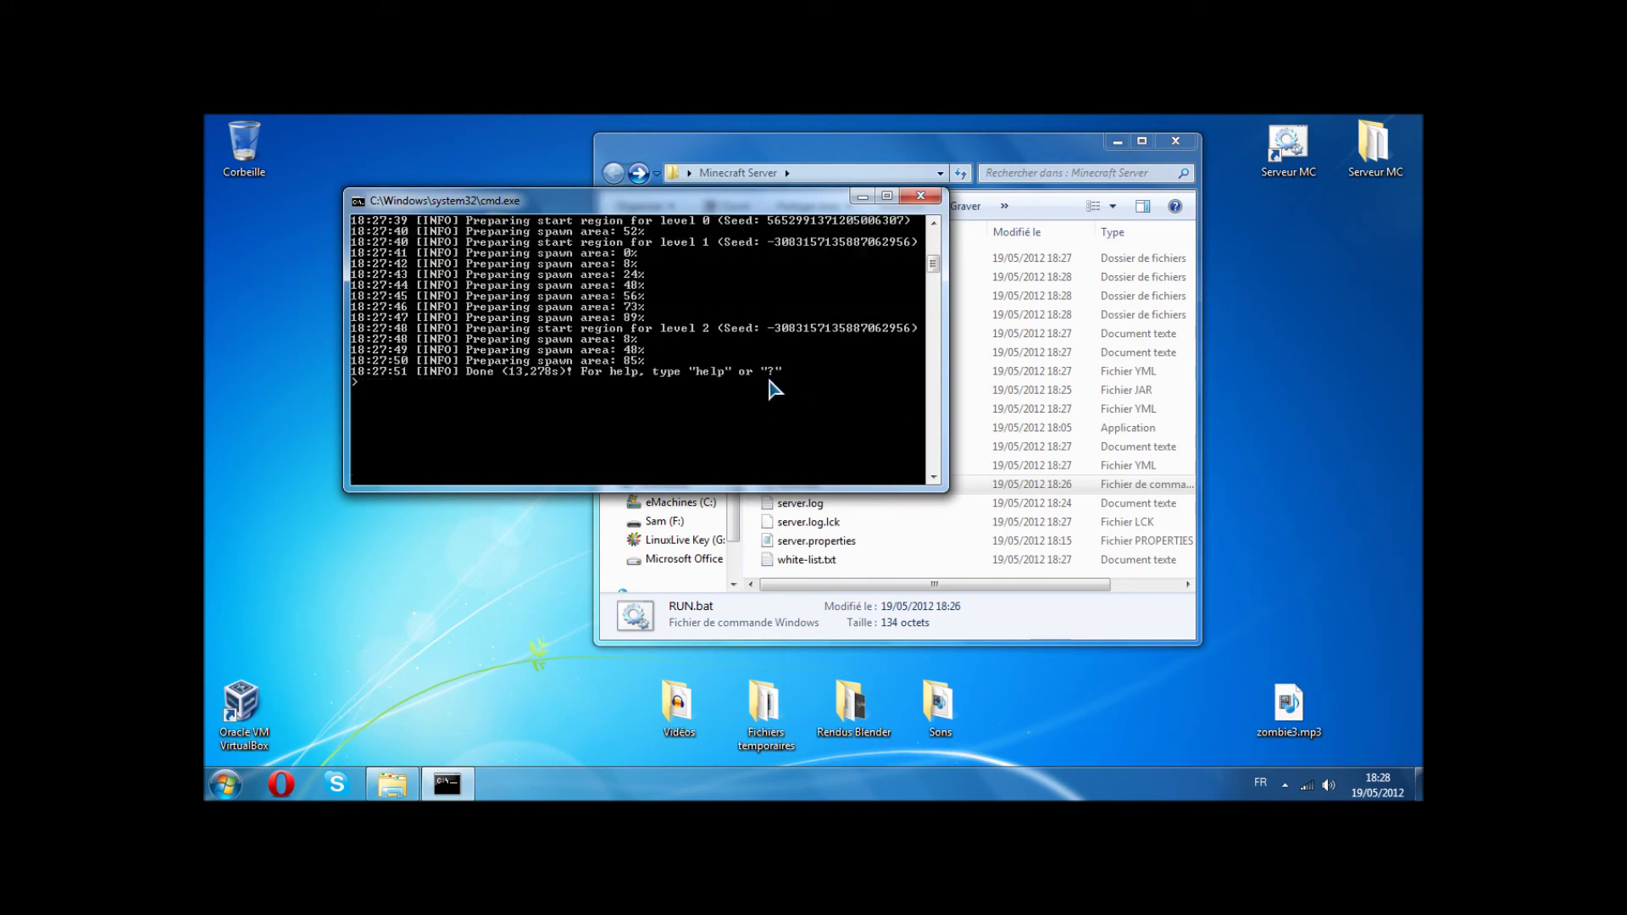
pyautogui.scroll(-3, 772, 390)
pyautogui.scroll(6, 772, 390)
pyautogui.scroll(-3, 773, 390)
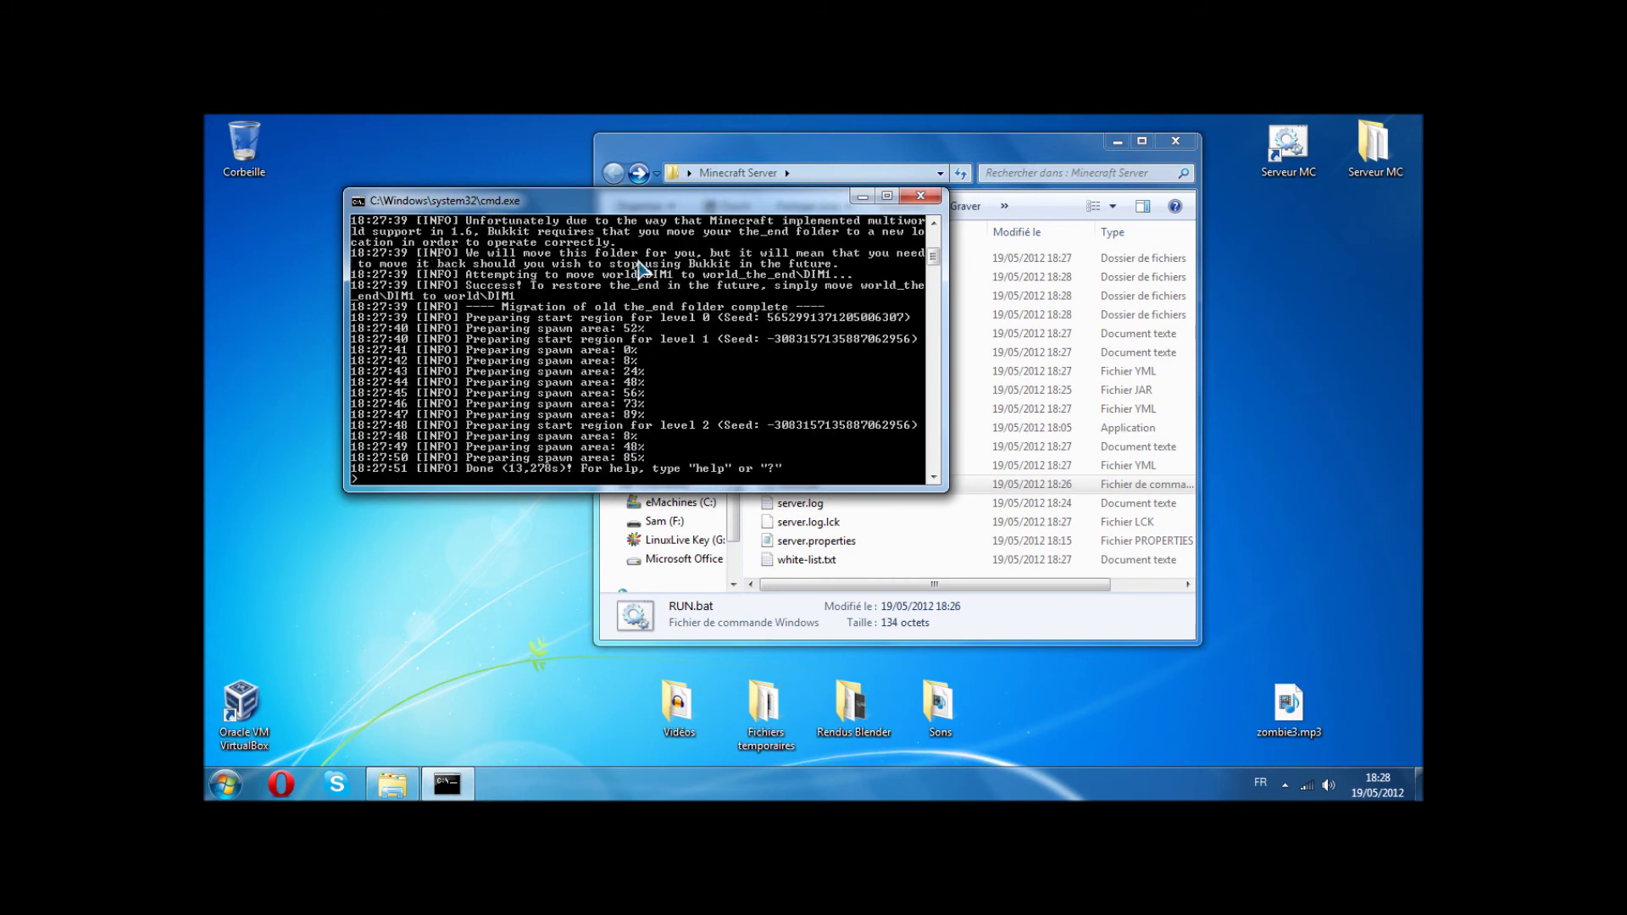
pyautogui.click(862, 197)
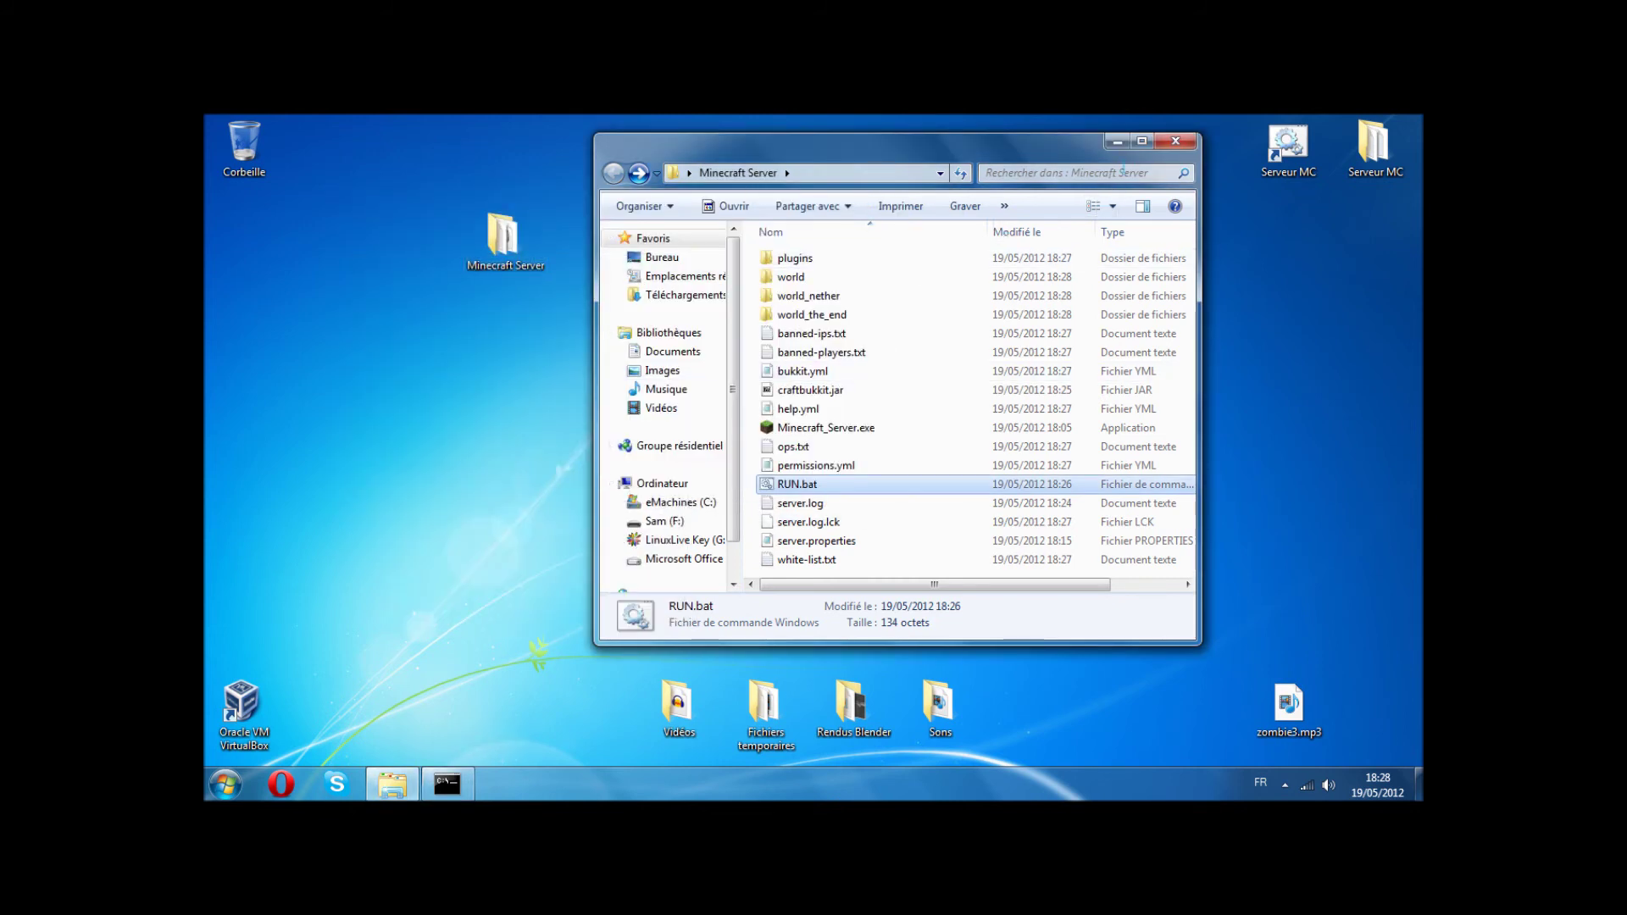
# Step: Maximize the Minecraft Server folder window, select all of its contents, and restore the window to its smaller size
pyautogui.click(1141, 141)
pyautogui.moveTo(755, 692); pyautogui.dragTo(562, 218)
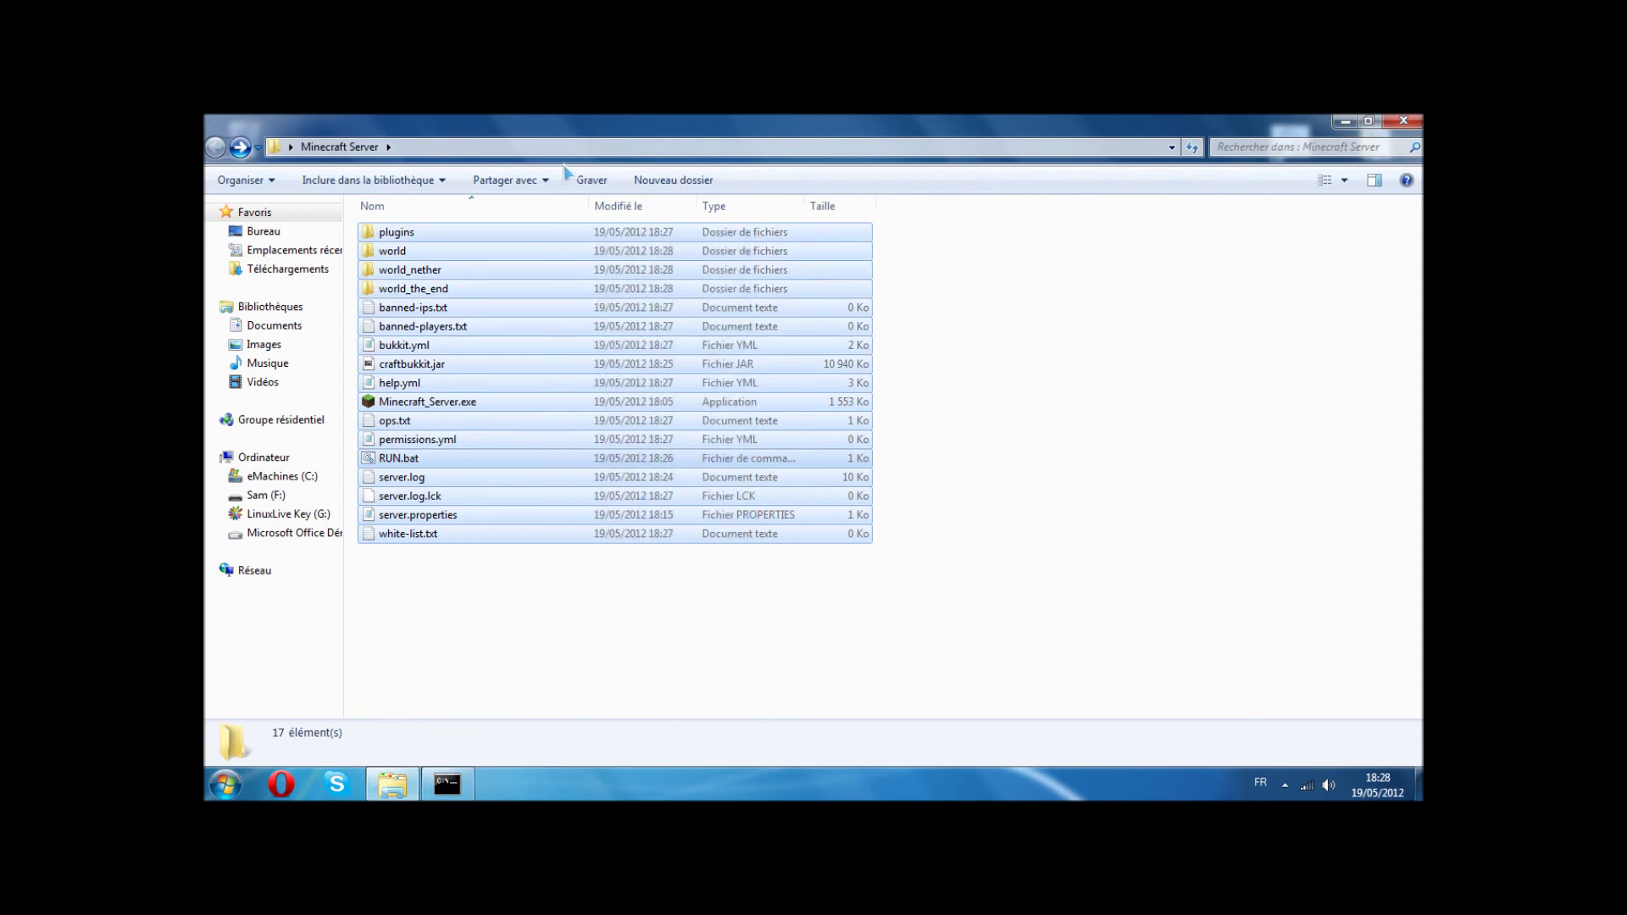
pyautogui.moveTo(788, 127); pyautogui.dragTo(802, 153)
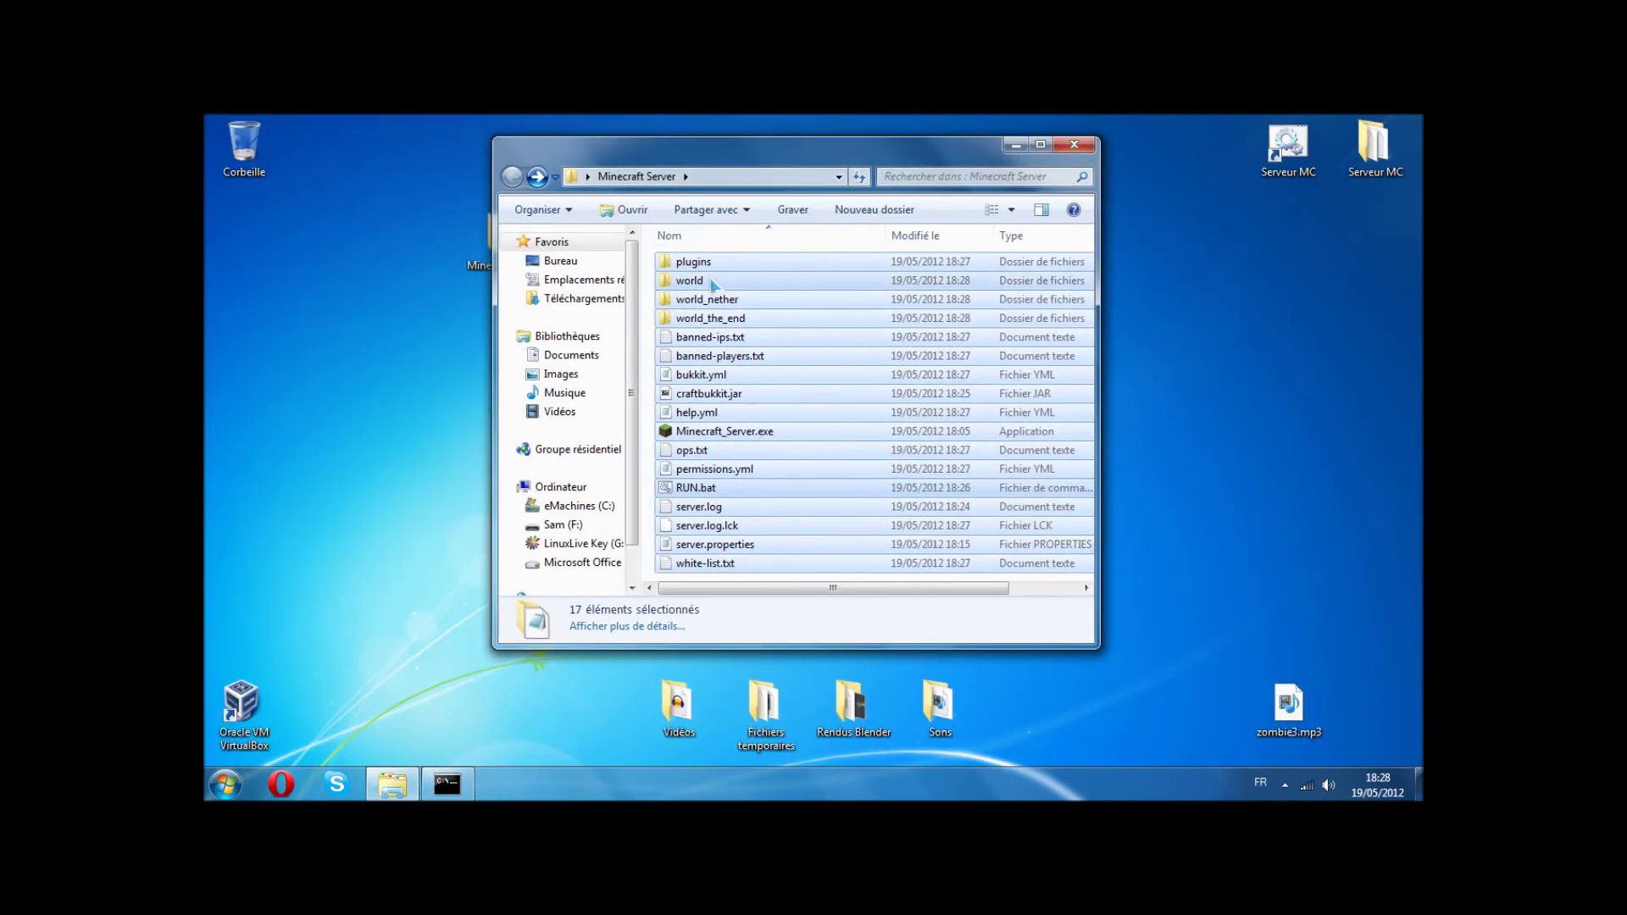
# Step: Inspect the plugins, world, world_nether and world_the_end folders in the Minecraft Server folder
pyautogui.click(720, 279)
pyautogui.click(745, 261)
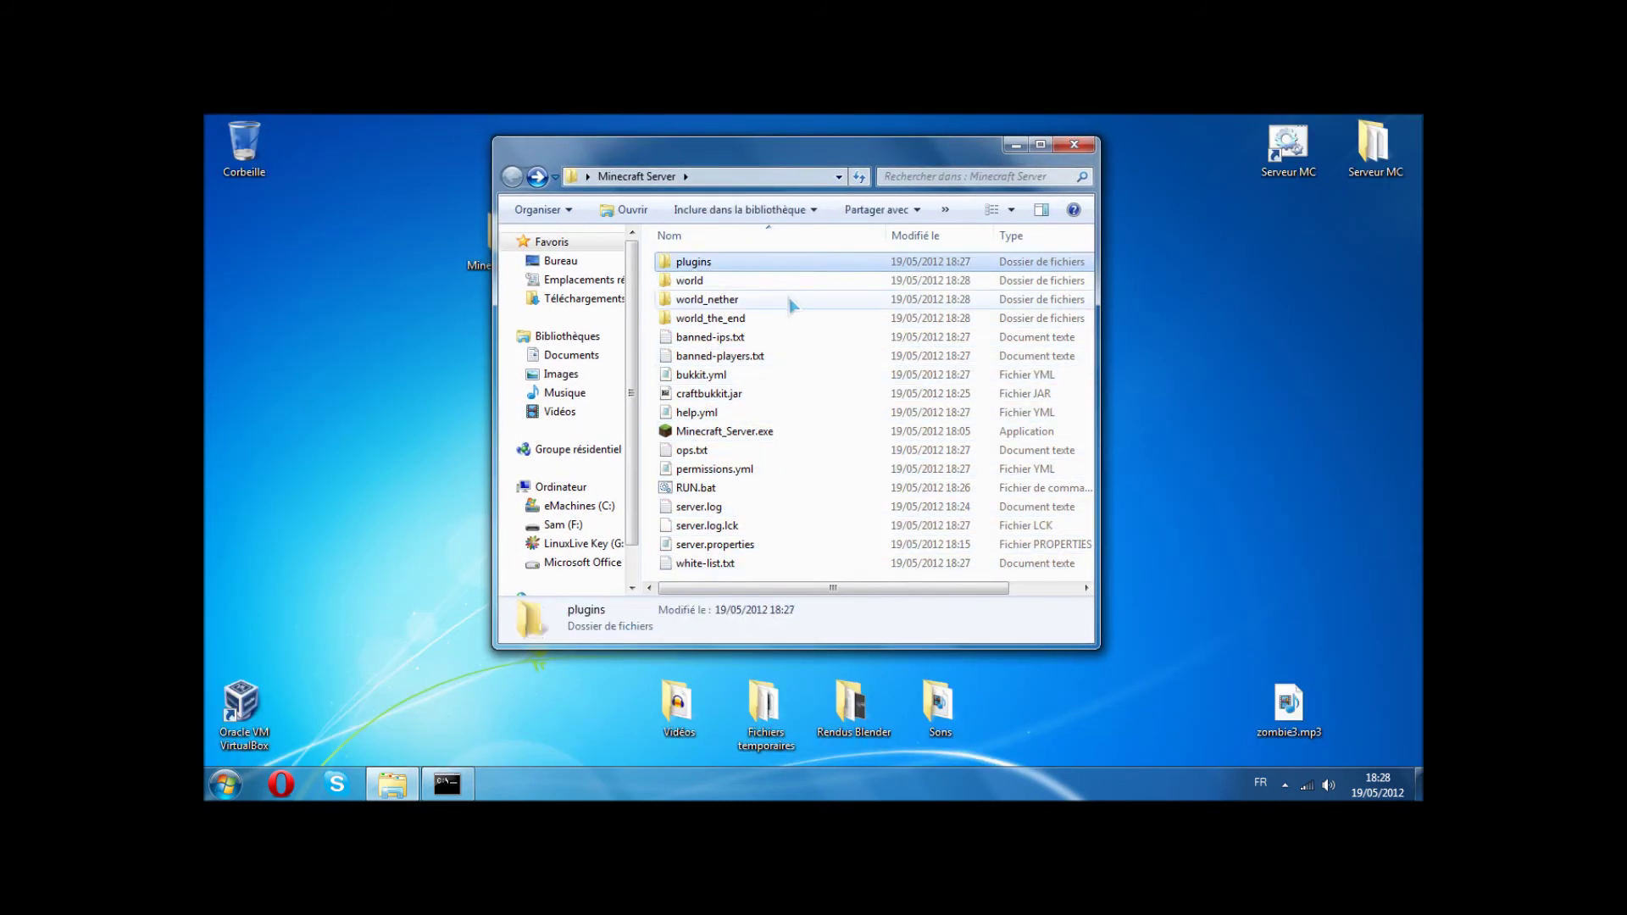
pyautogui.click(769, 282)
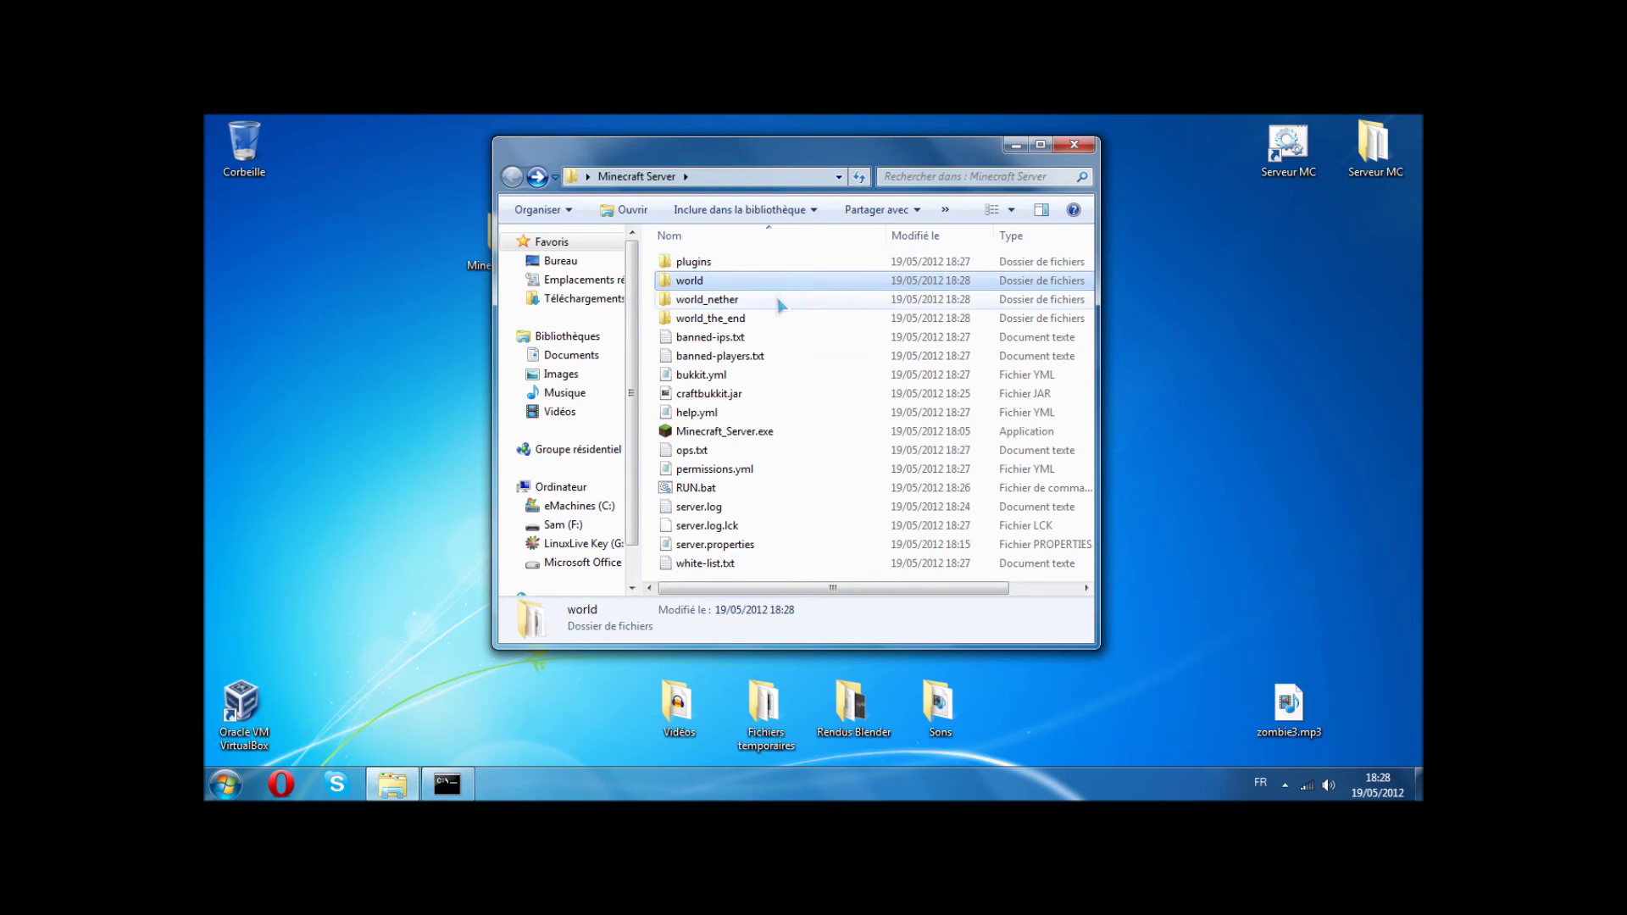
pyautogui.moveTo(780, 305)
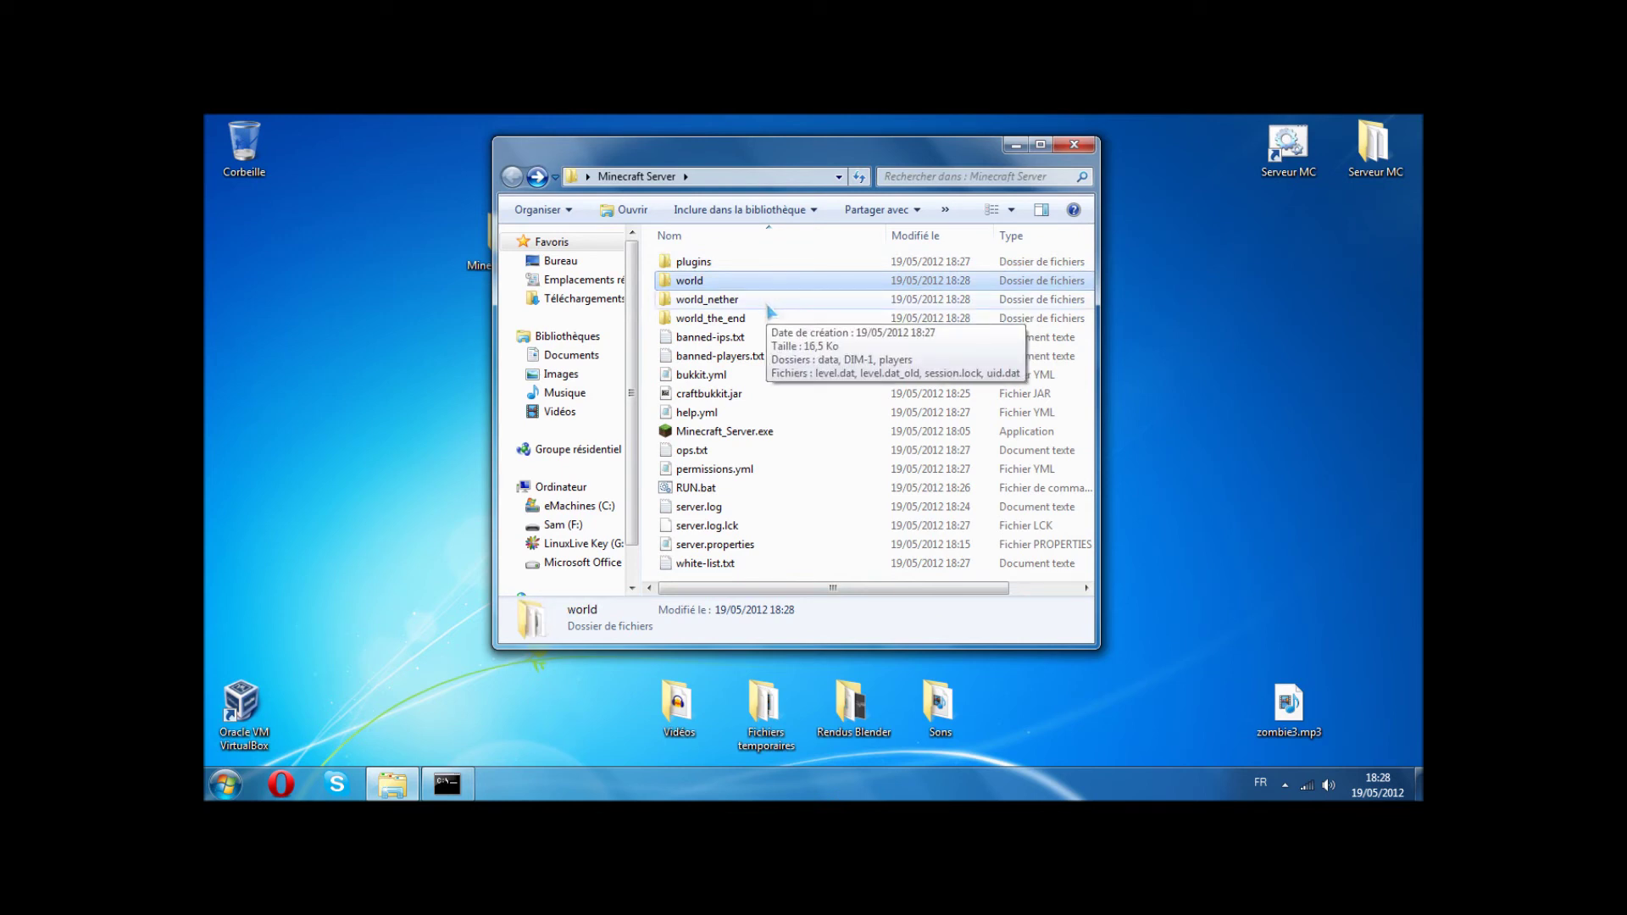
pyautogui.click(767, 304)
pyautogui.click(767, 321)
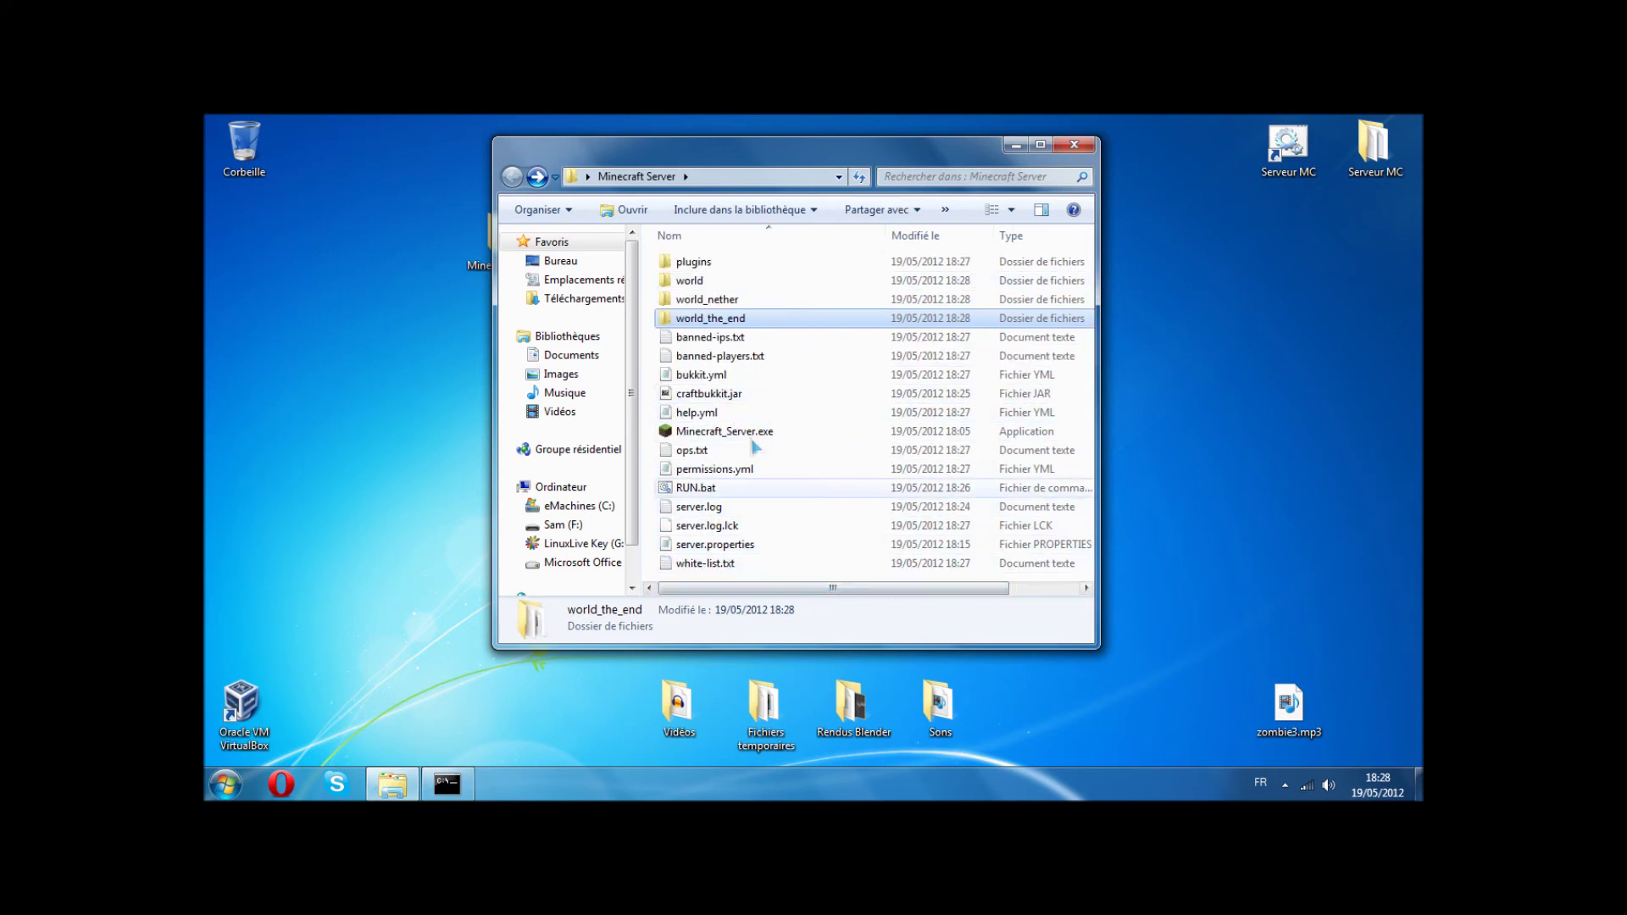
# Step: Shut down the CraftBukkit server with the stop command in its console and close the console
pyautogui.click(446, 783)
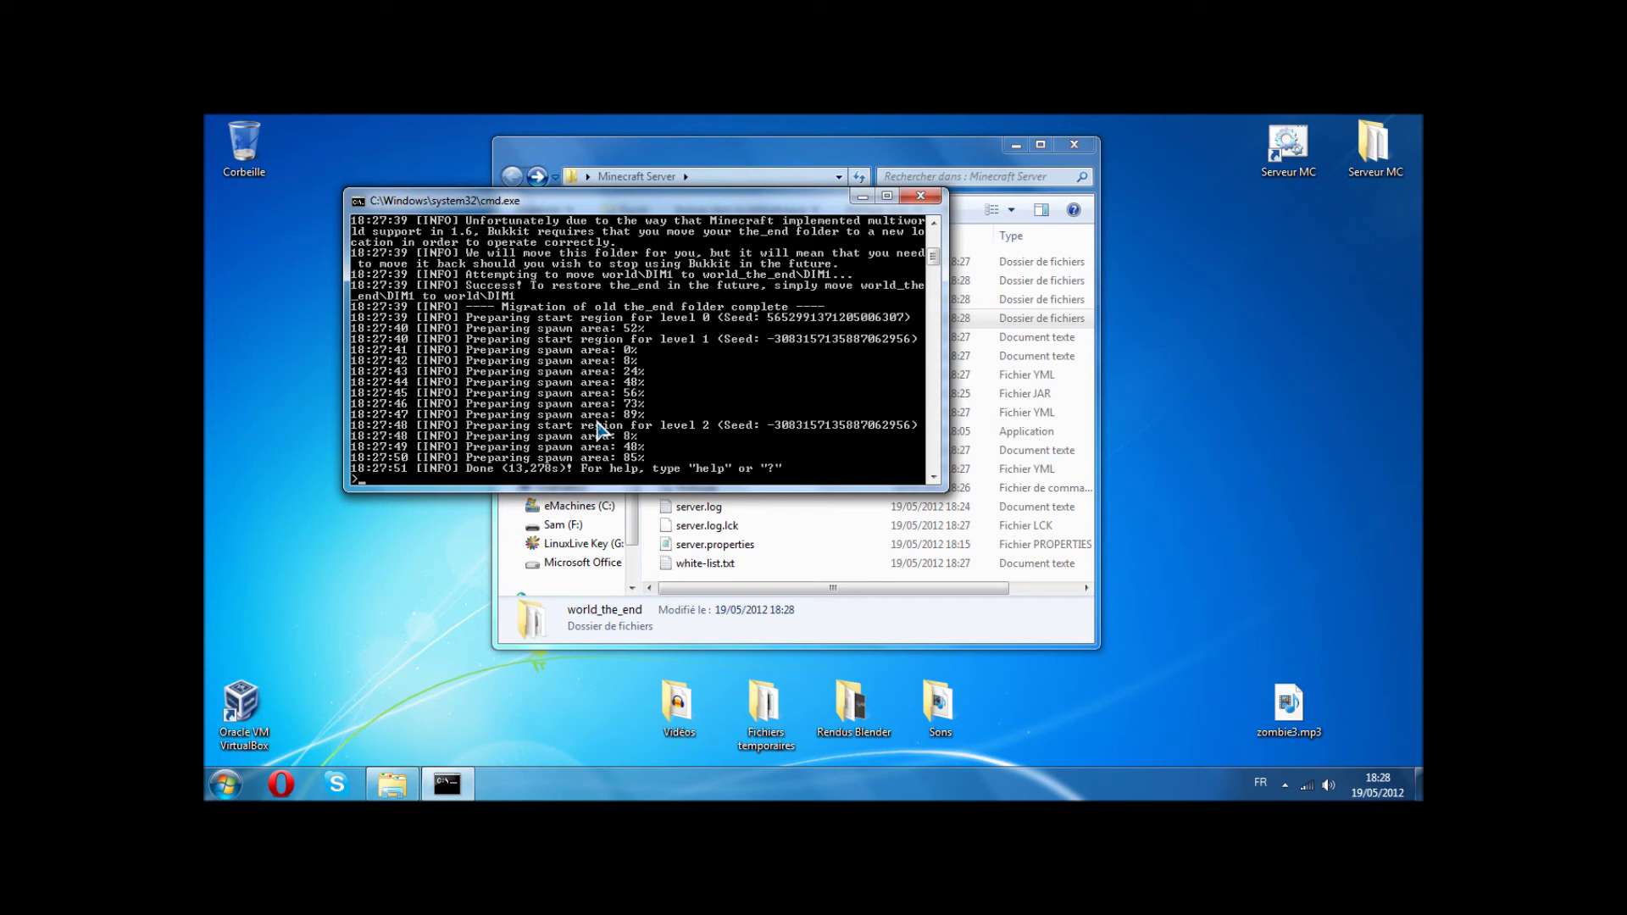
pyautogui.press('Return')
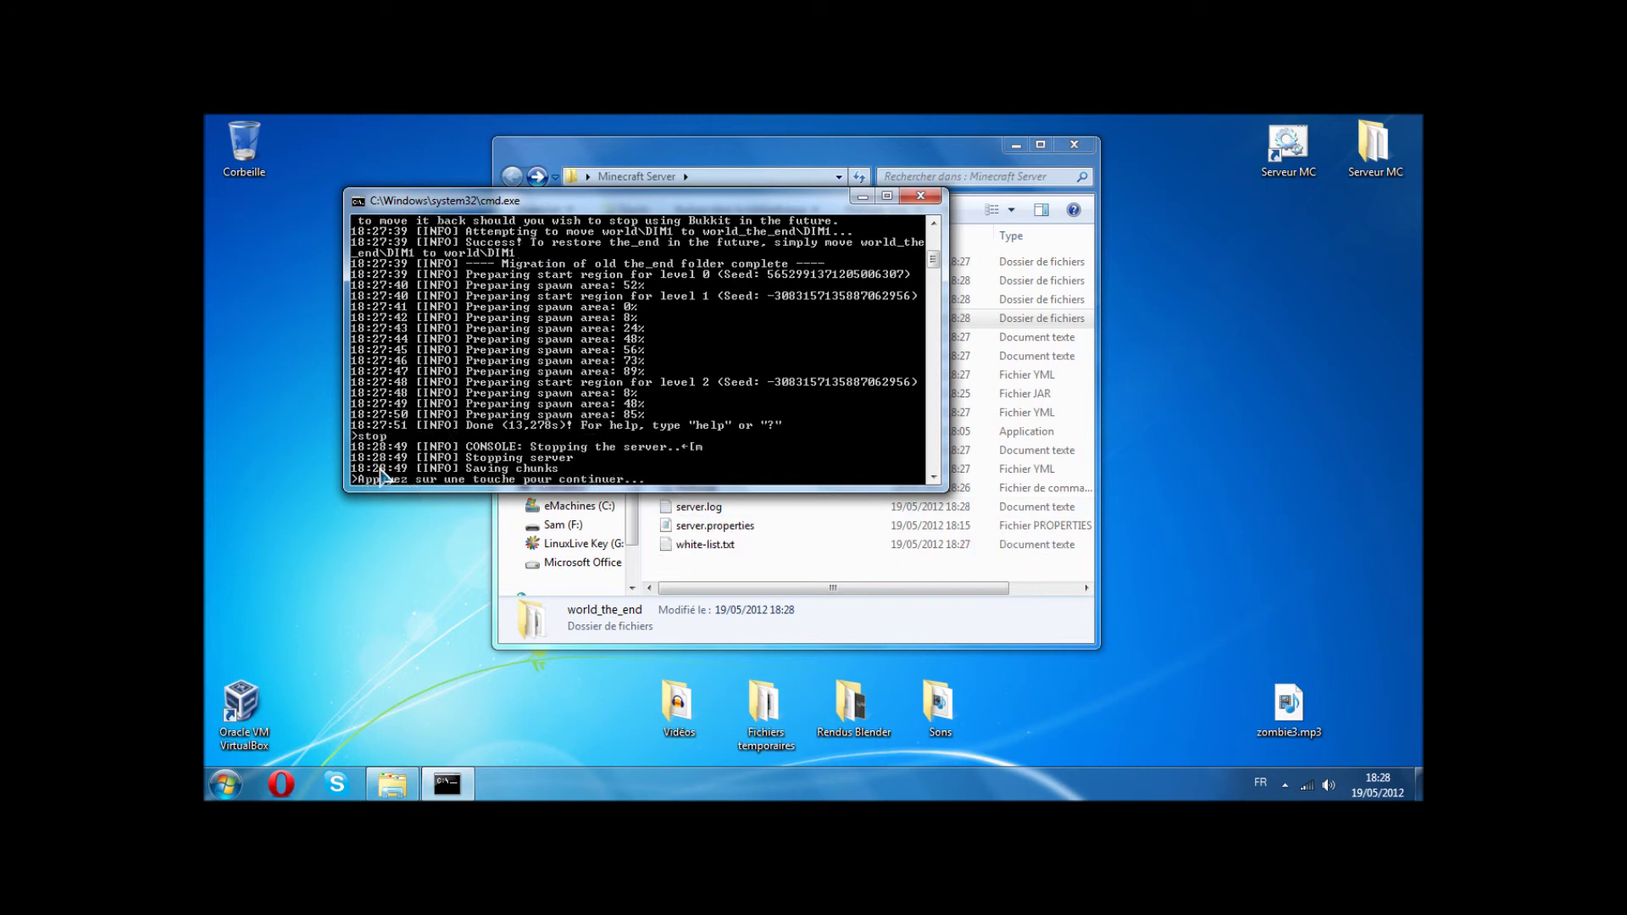
pyautogui.press('Return')
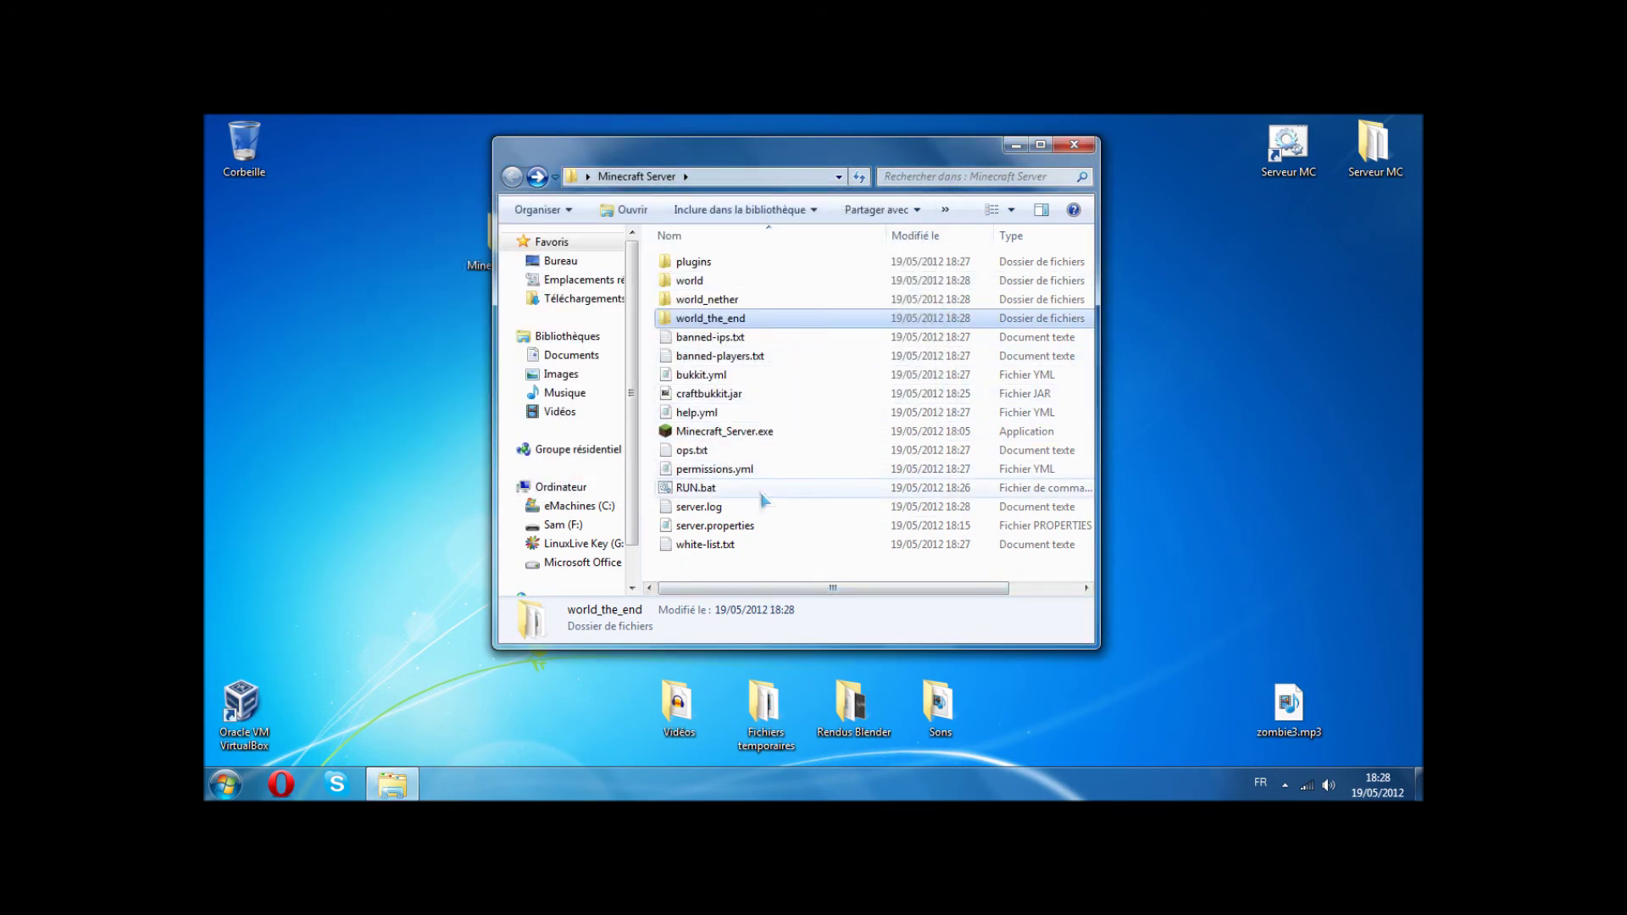
# Step: Switch to Opera and load the bukkit.org home page
pyautogui.click(401, 496)
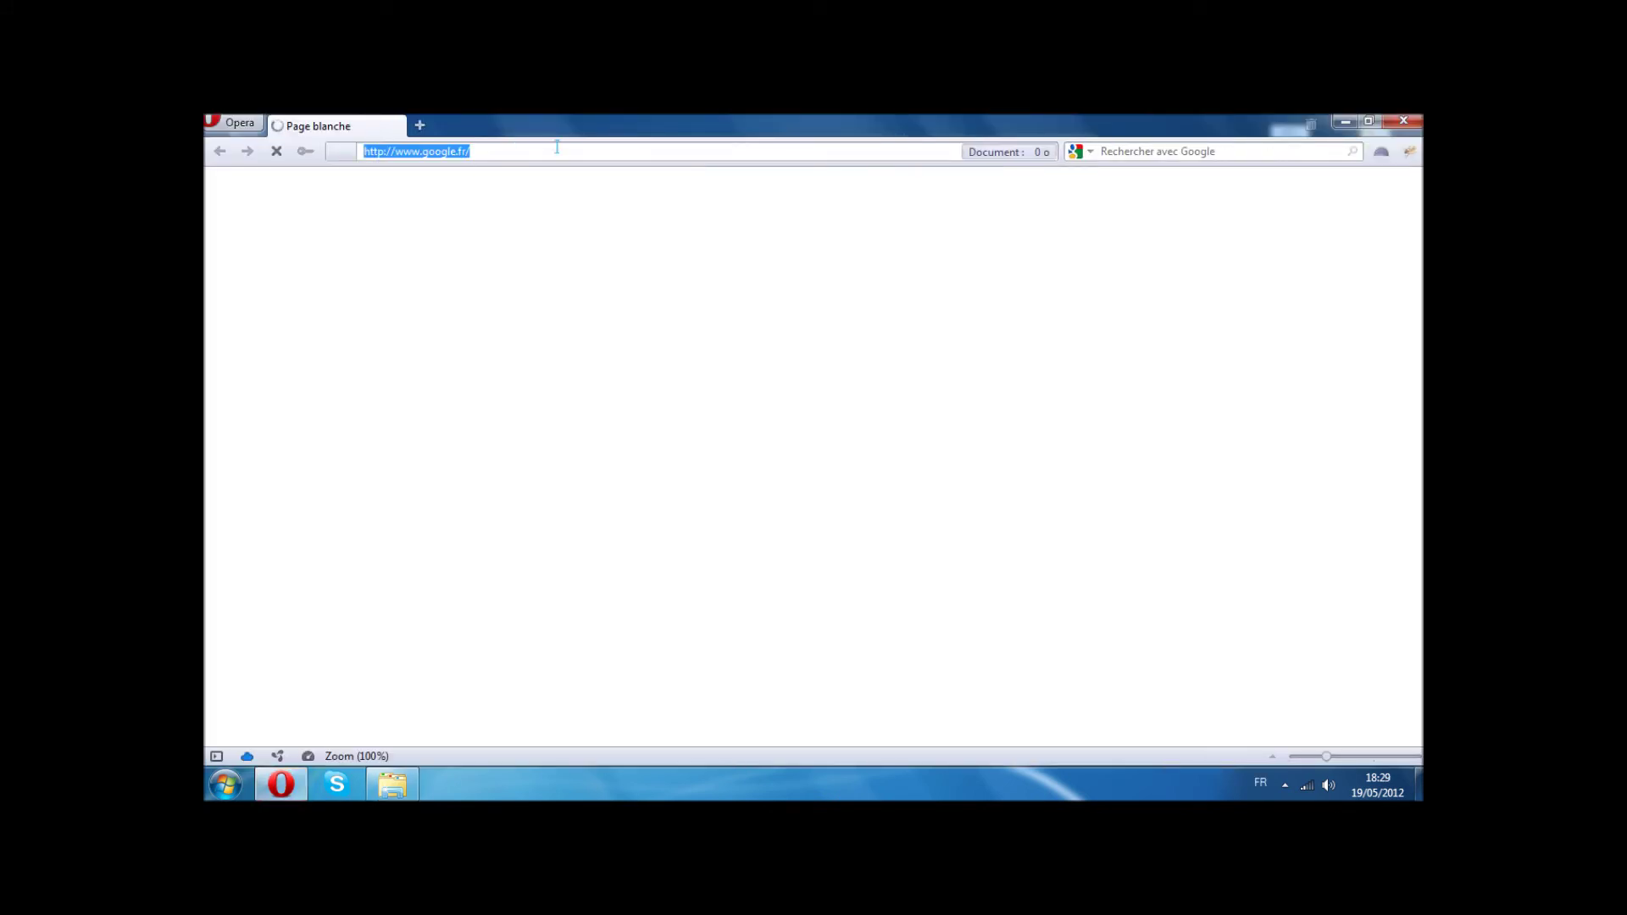
pyautogui.write('bukki')
pyautogui.write('t.o')
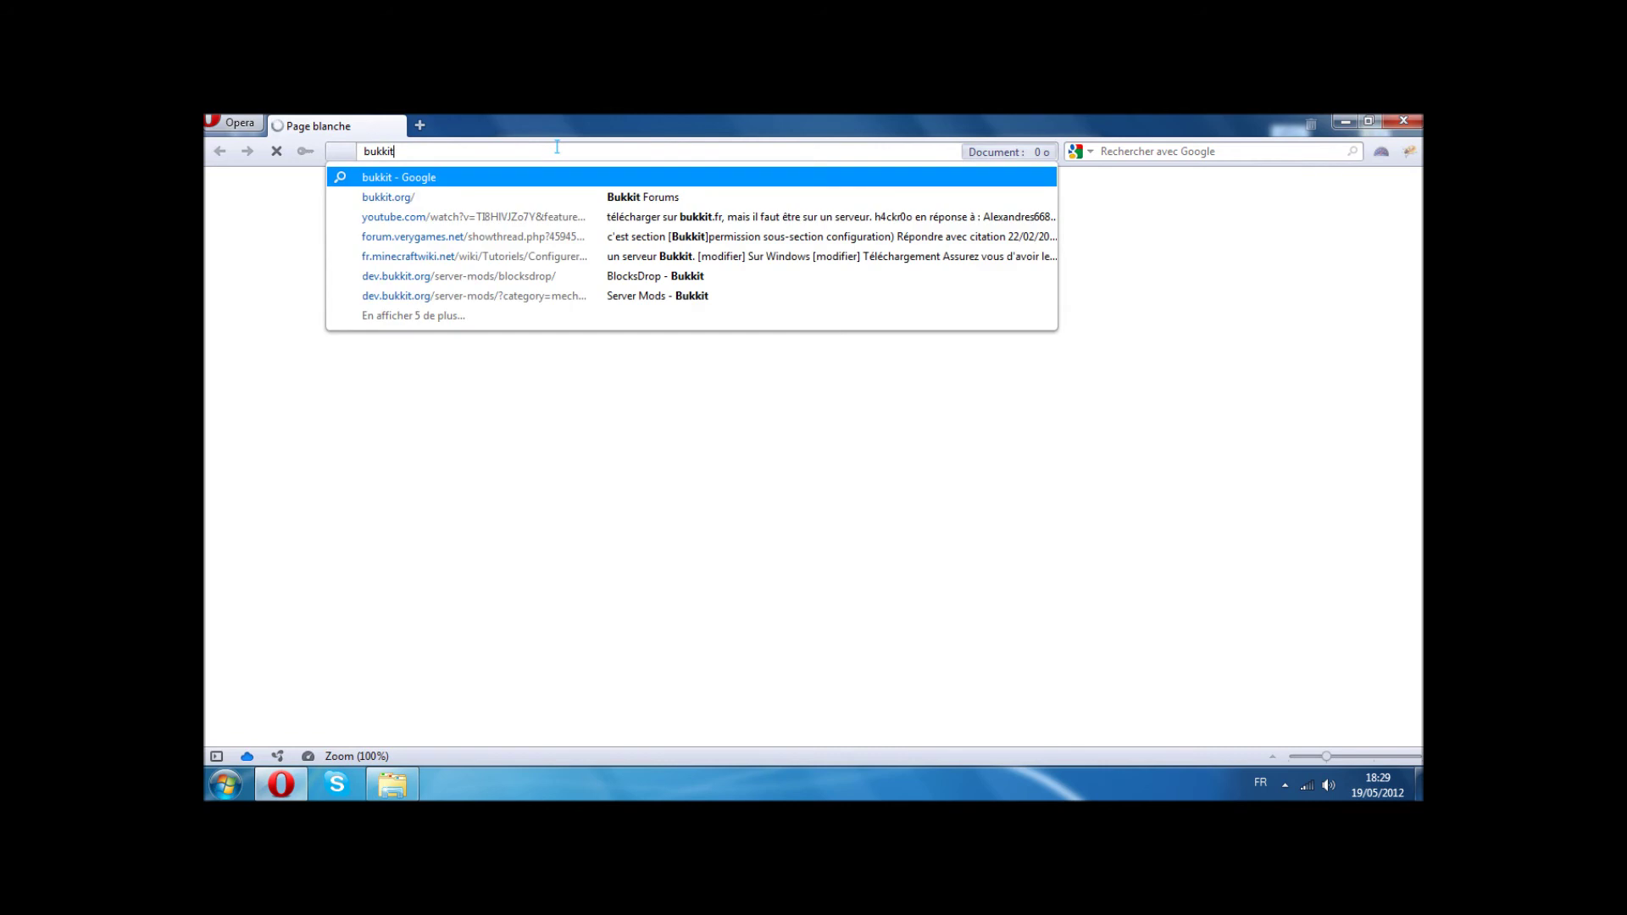
pyautogui.write('rg')
pyautogui.press('Return')
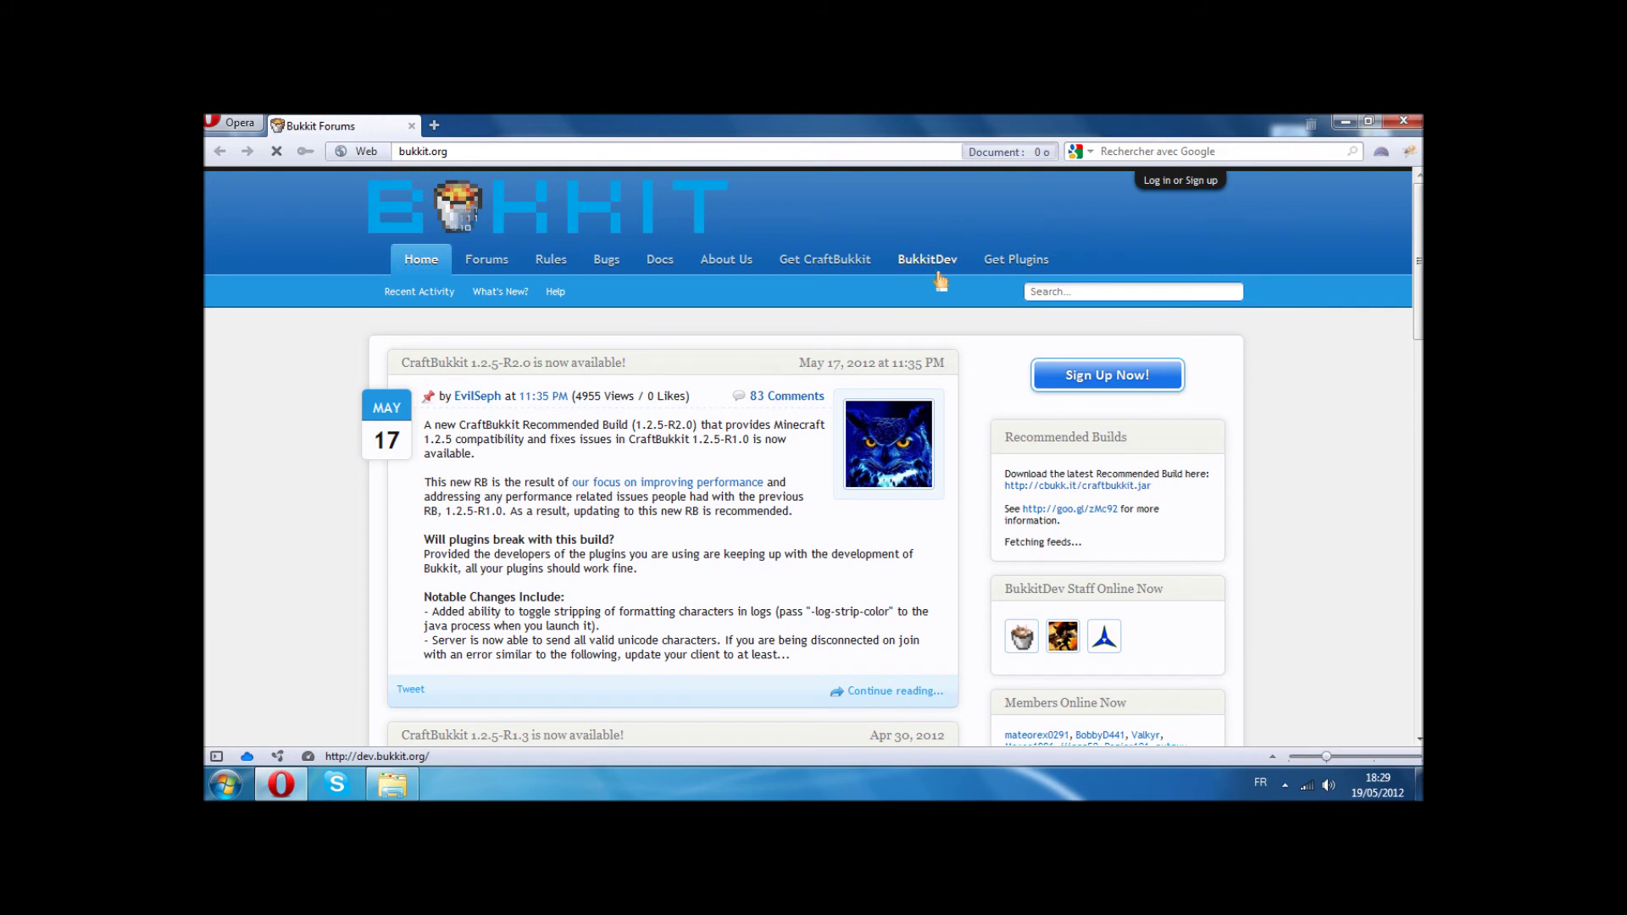
pyautogui.click(1007, 262)
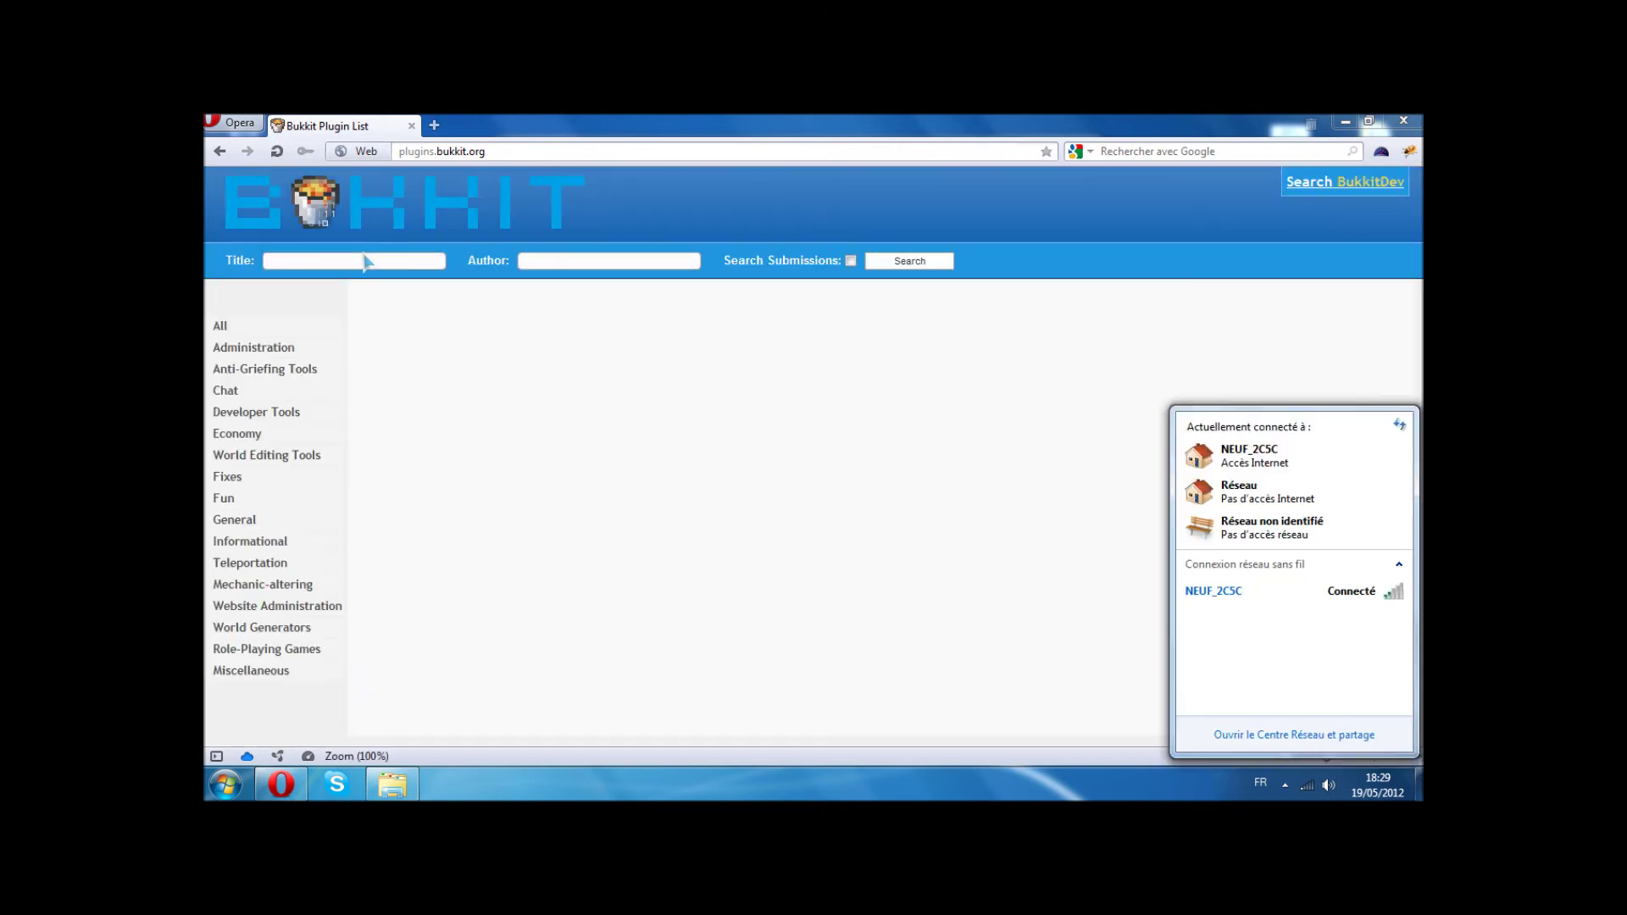
pyautogui.click(700, 616)
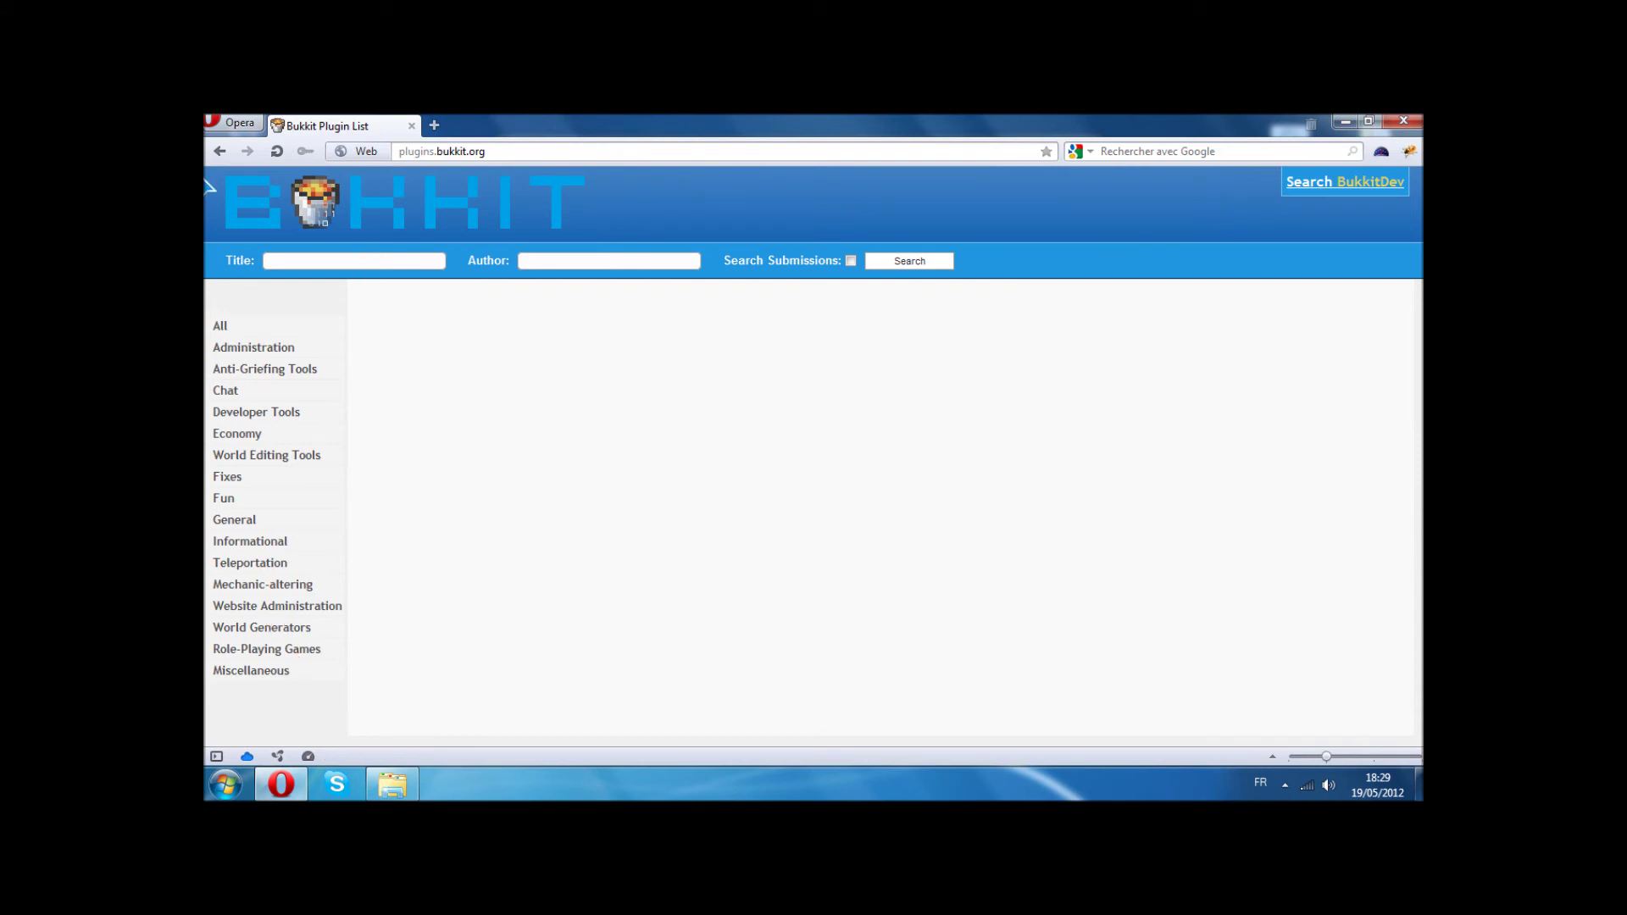
pyautogui.hotkey('alt', 'Left')
# Step: Open the Categories page of BukkitDev and look through its server mod and client mod categories
pyautogui.click(936, 260)
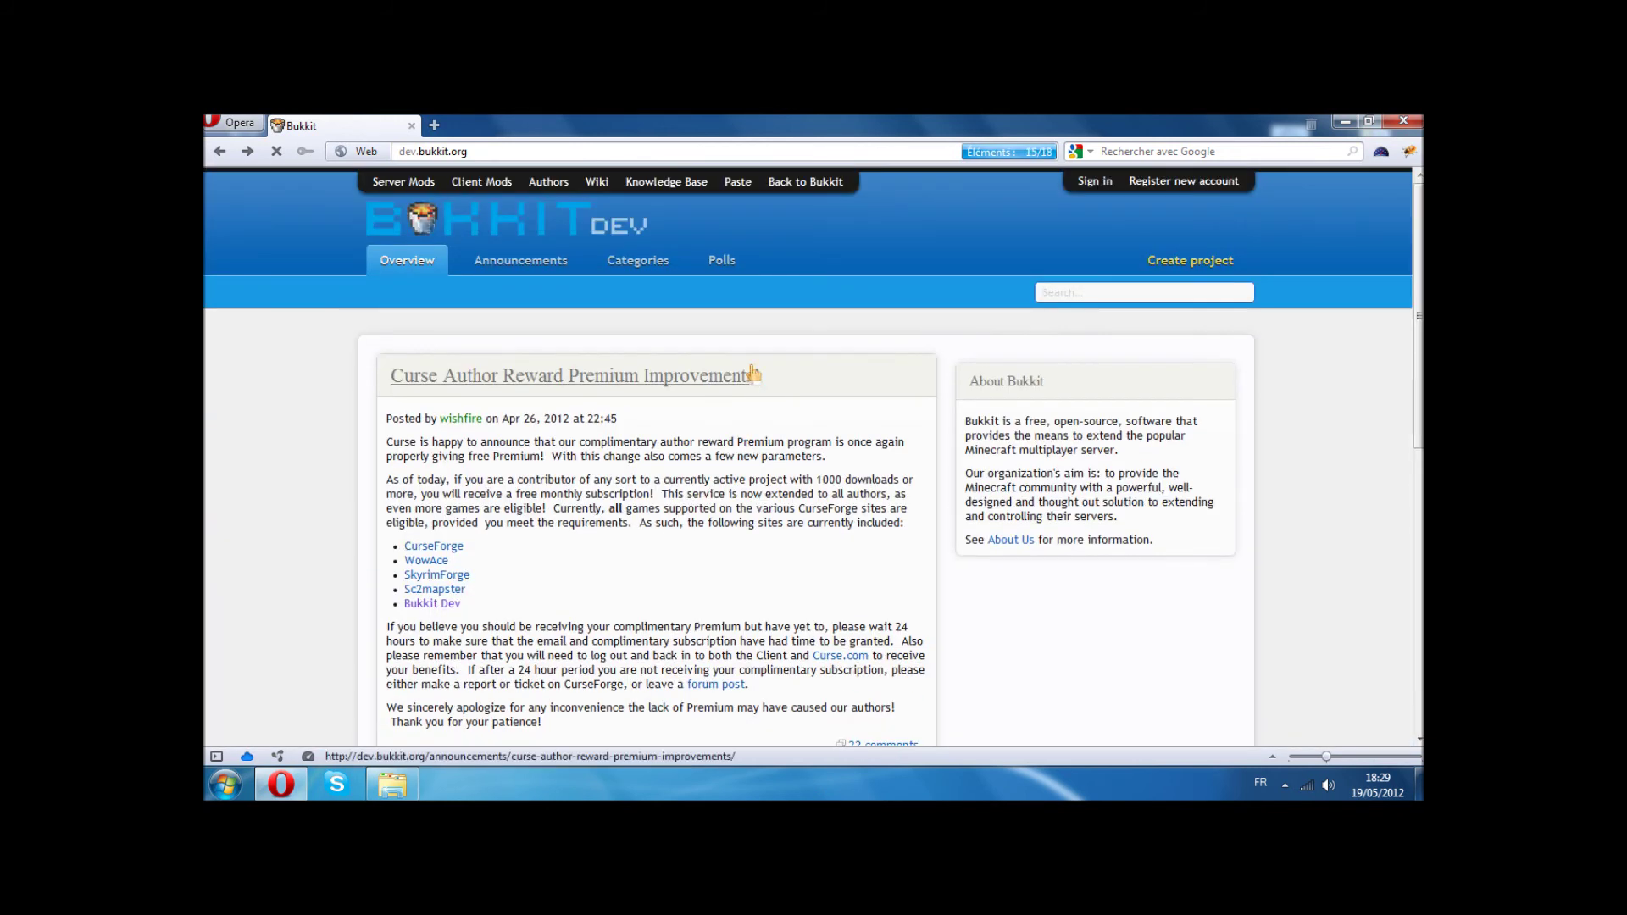
pyautogui.click(637, 260)
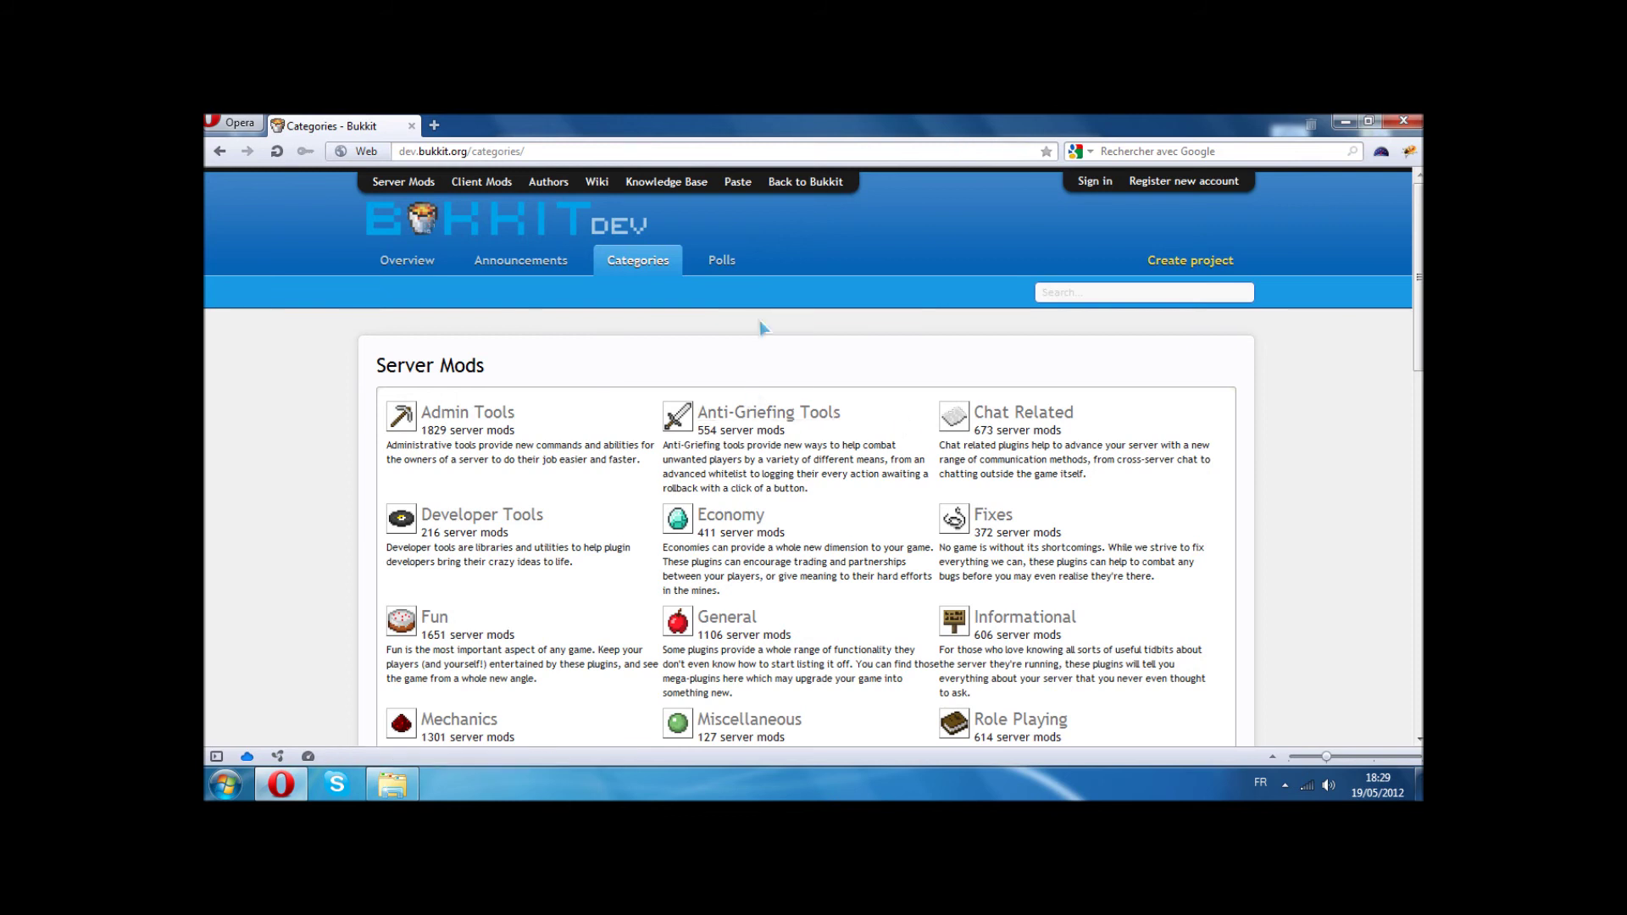
pyautogui.scroll(-10, 608, 366)
pyautogui.scroll(7, 626, 432)
pyautogui.scroll(-5, 626, 432)
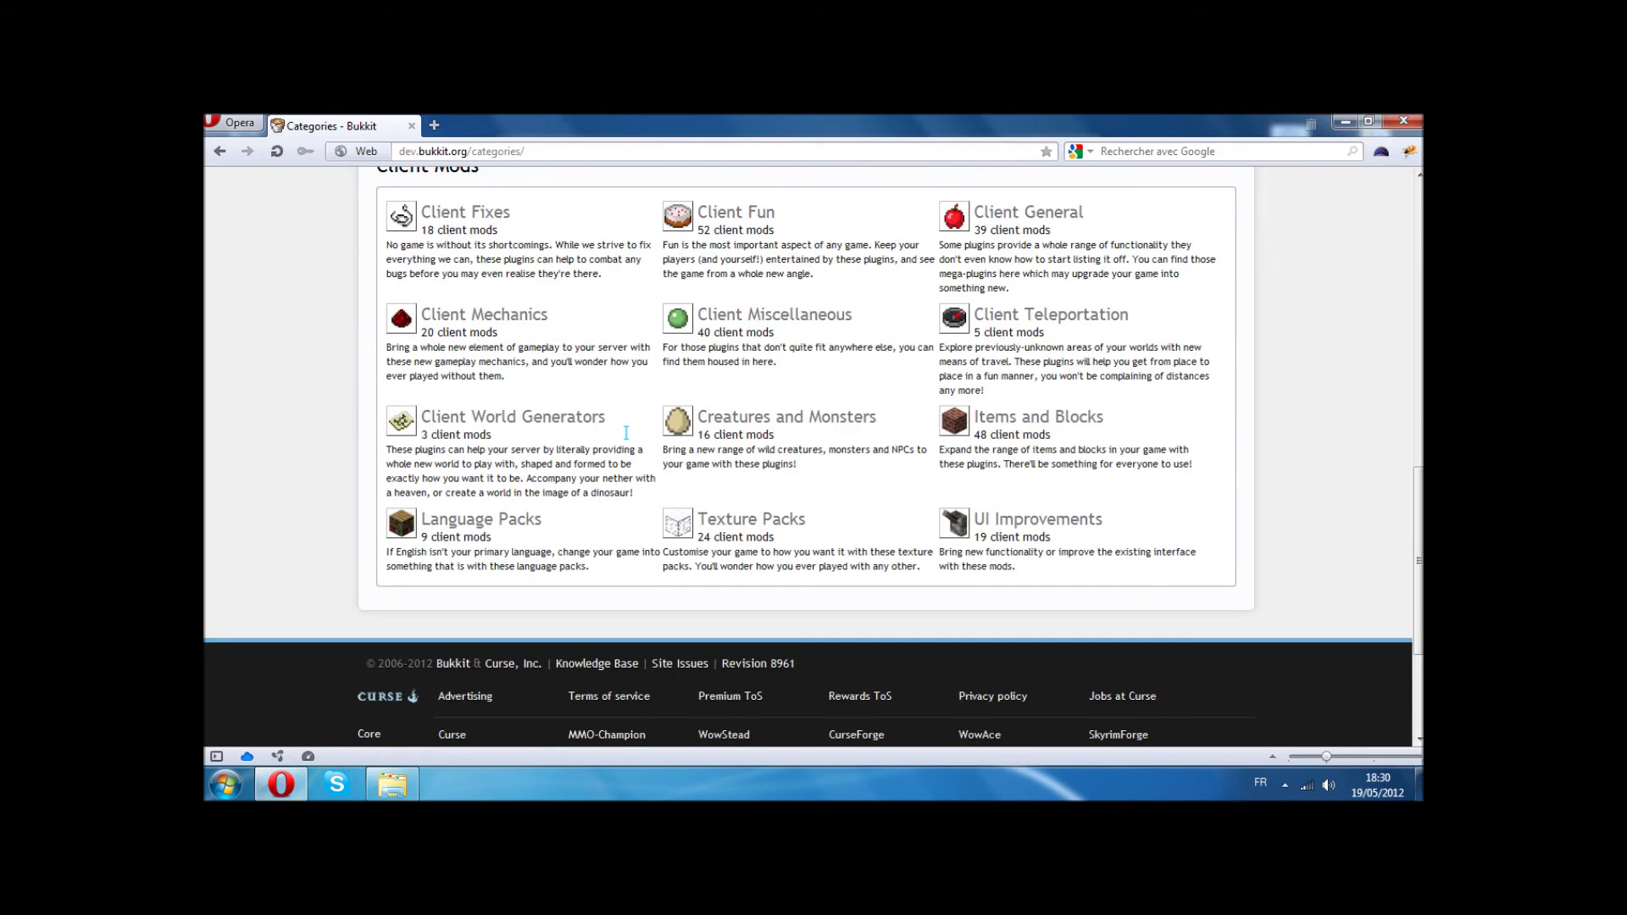
pyautogui.scroll(8, 626, 433)
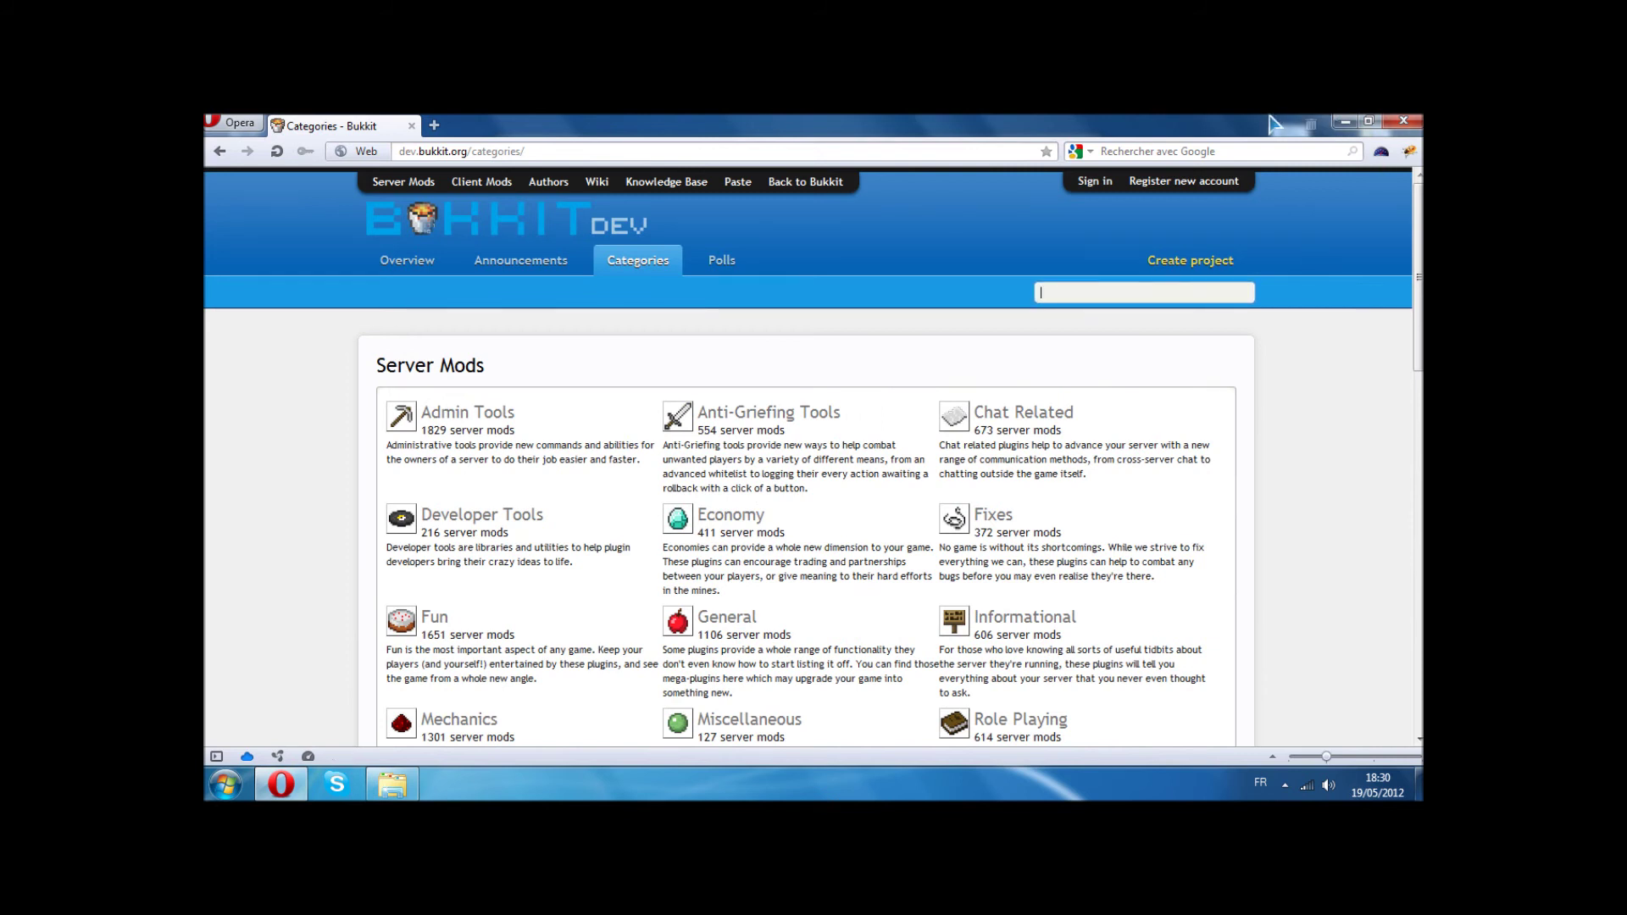
# Step: Open the plugins folder inside the desktop's Serveur MC folder and arrange its window side by side with the browser
pyautogui.moveTo(1273, 125); pyautogui.dragTo(1063, 188)
pyautogui.doubleClick(1372, 146)
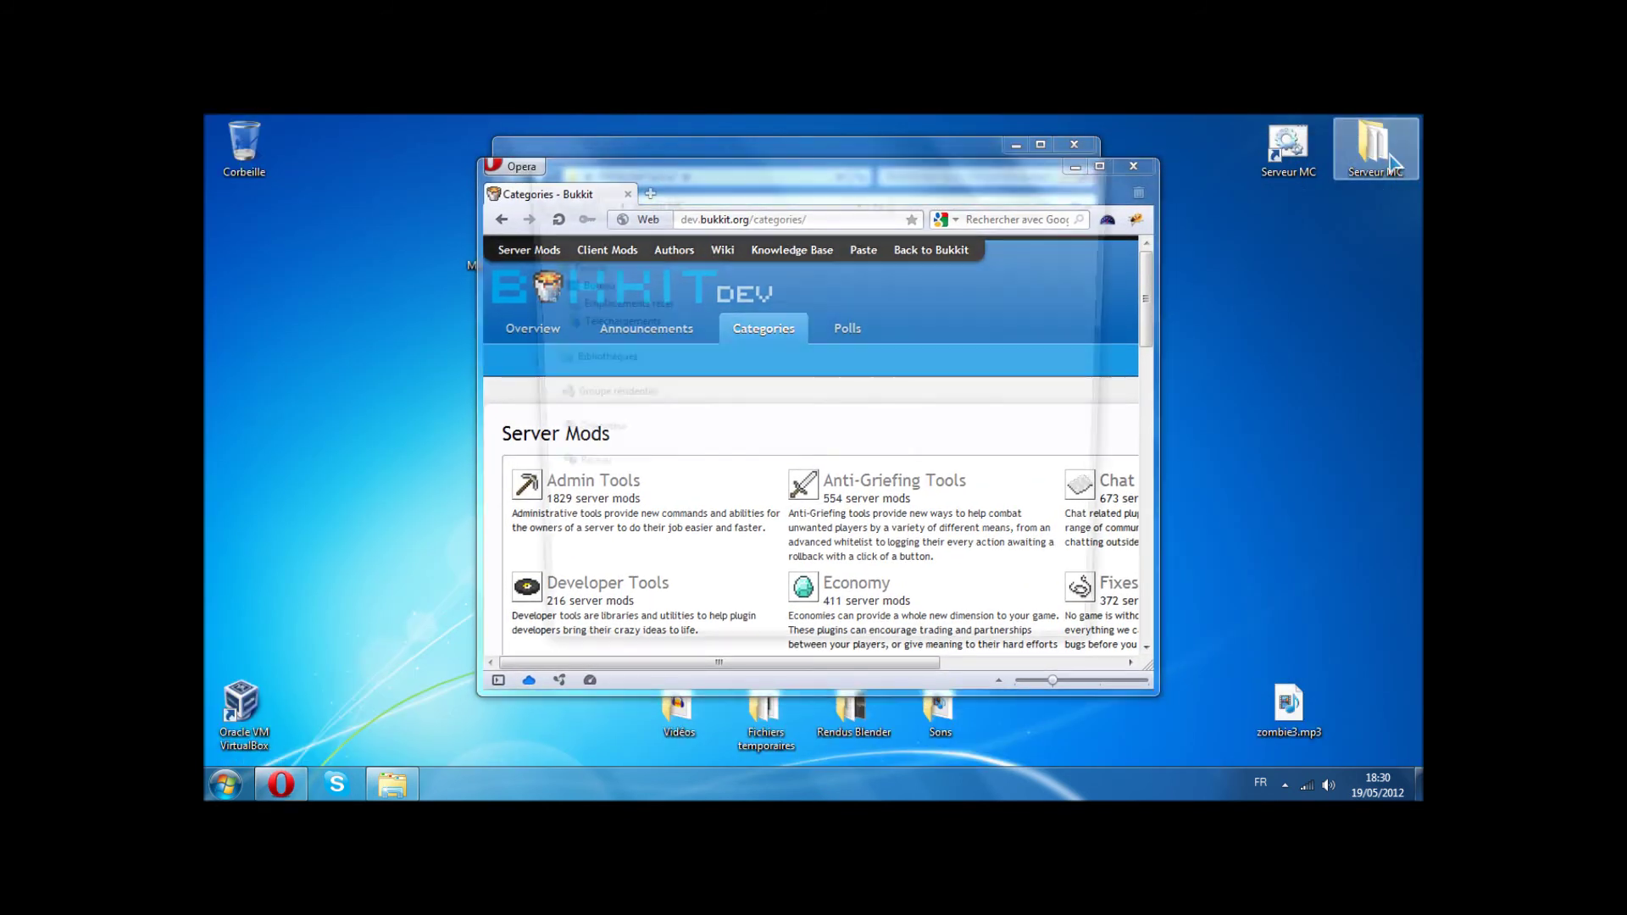
pyautogui.moveTo(856, 187); pyautogui.dragTo(1420, 195)
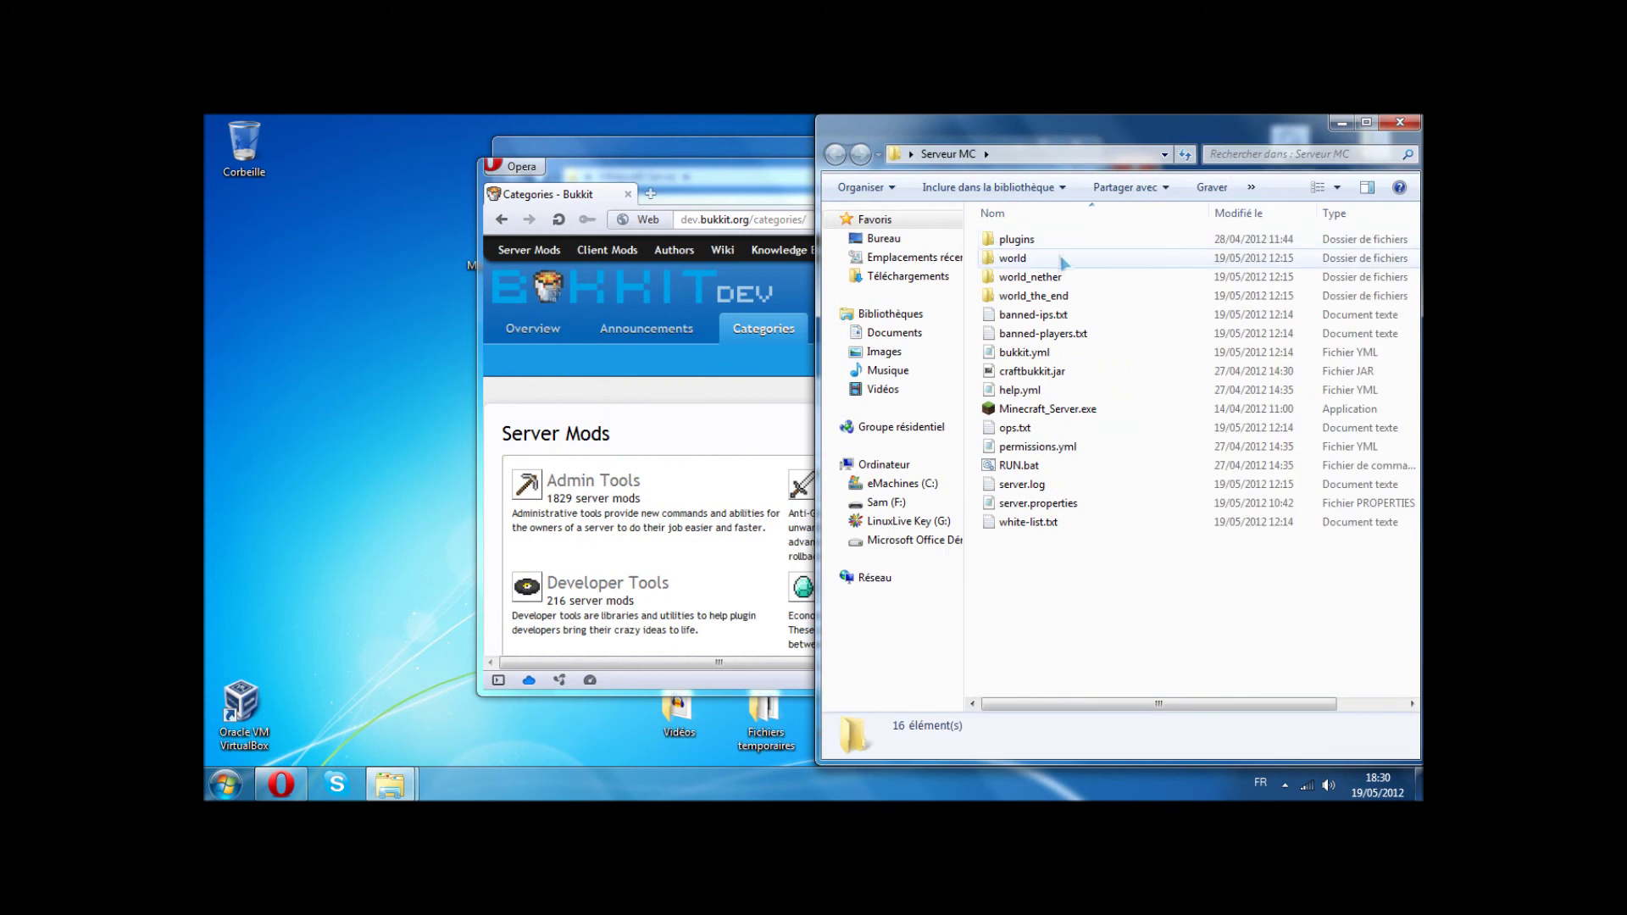
pyautogui.doubleClick(1042, 241)
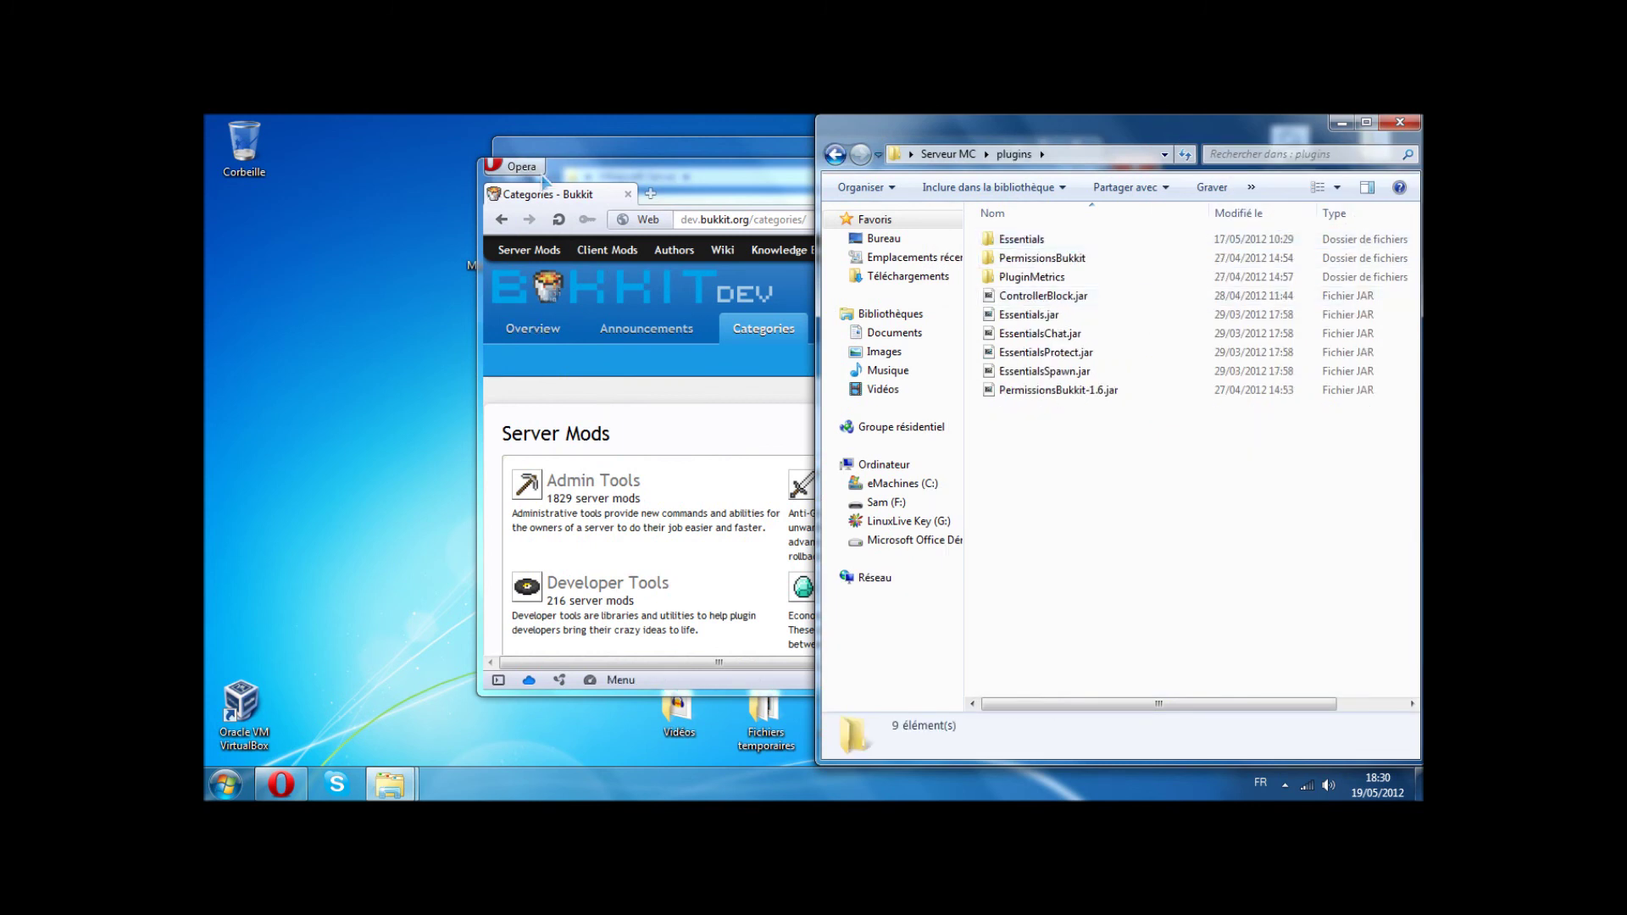
pyautogui.moveTo(678, 167); pyautogui.dragTo(205, 169)
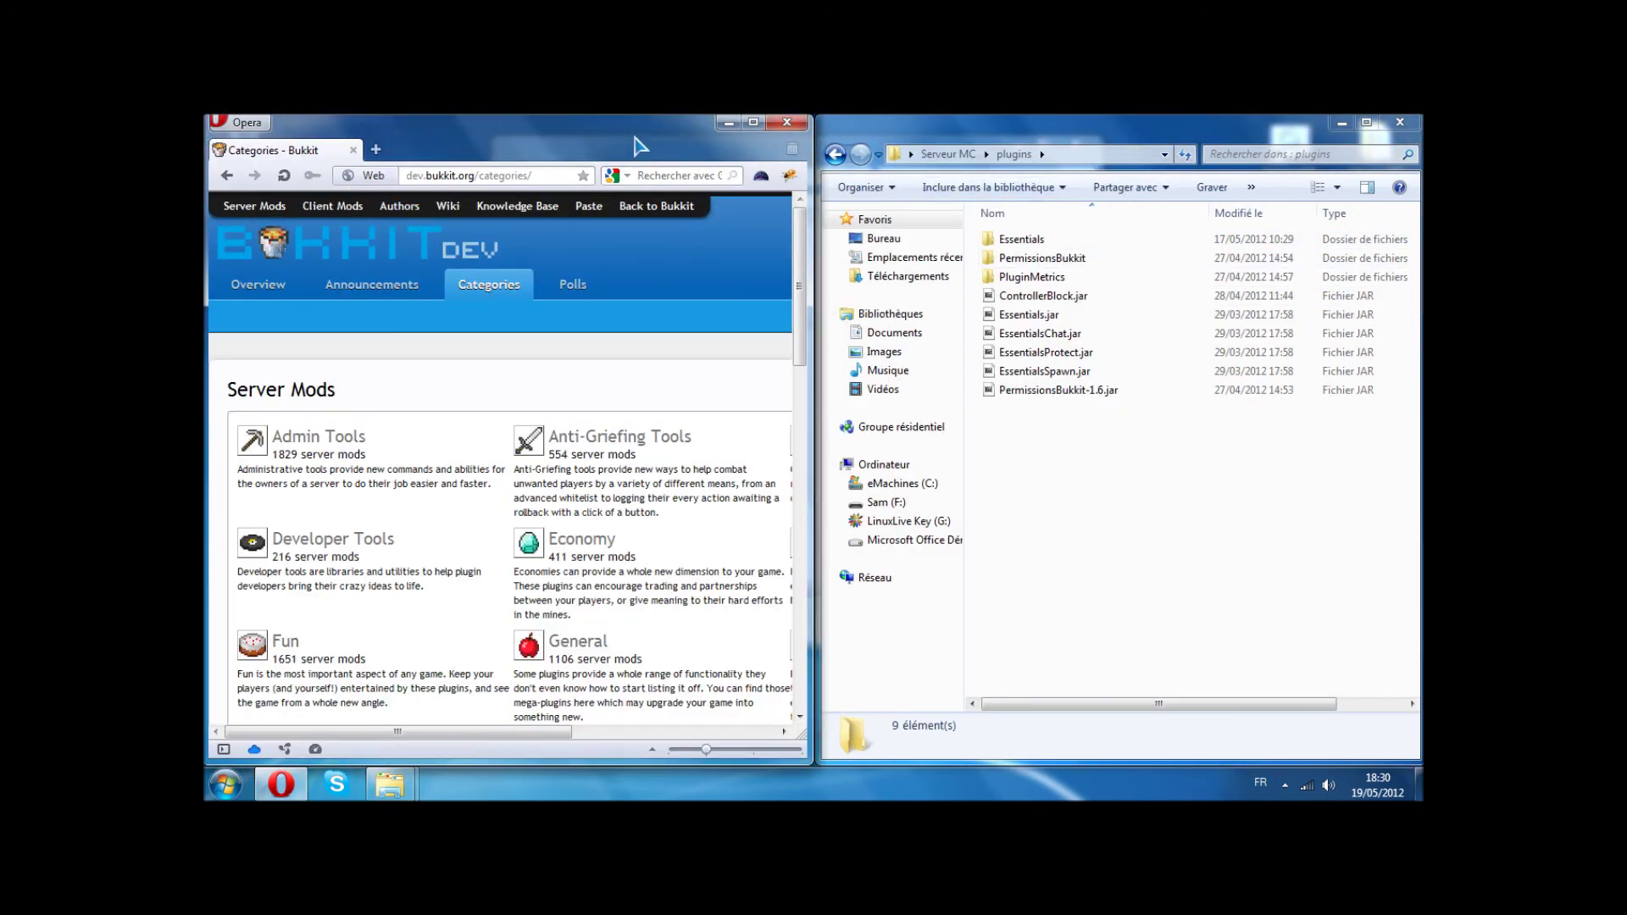
# Step: Maximize the browser, search BukkitDev for "essentials", and bring the Serveur MC plugins folder window back in front
pyautogui.moveTo(684, 131); pyautogui.dragTo(848, 114)
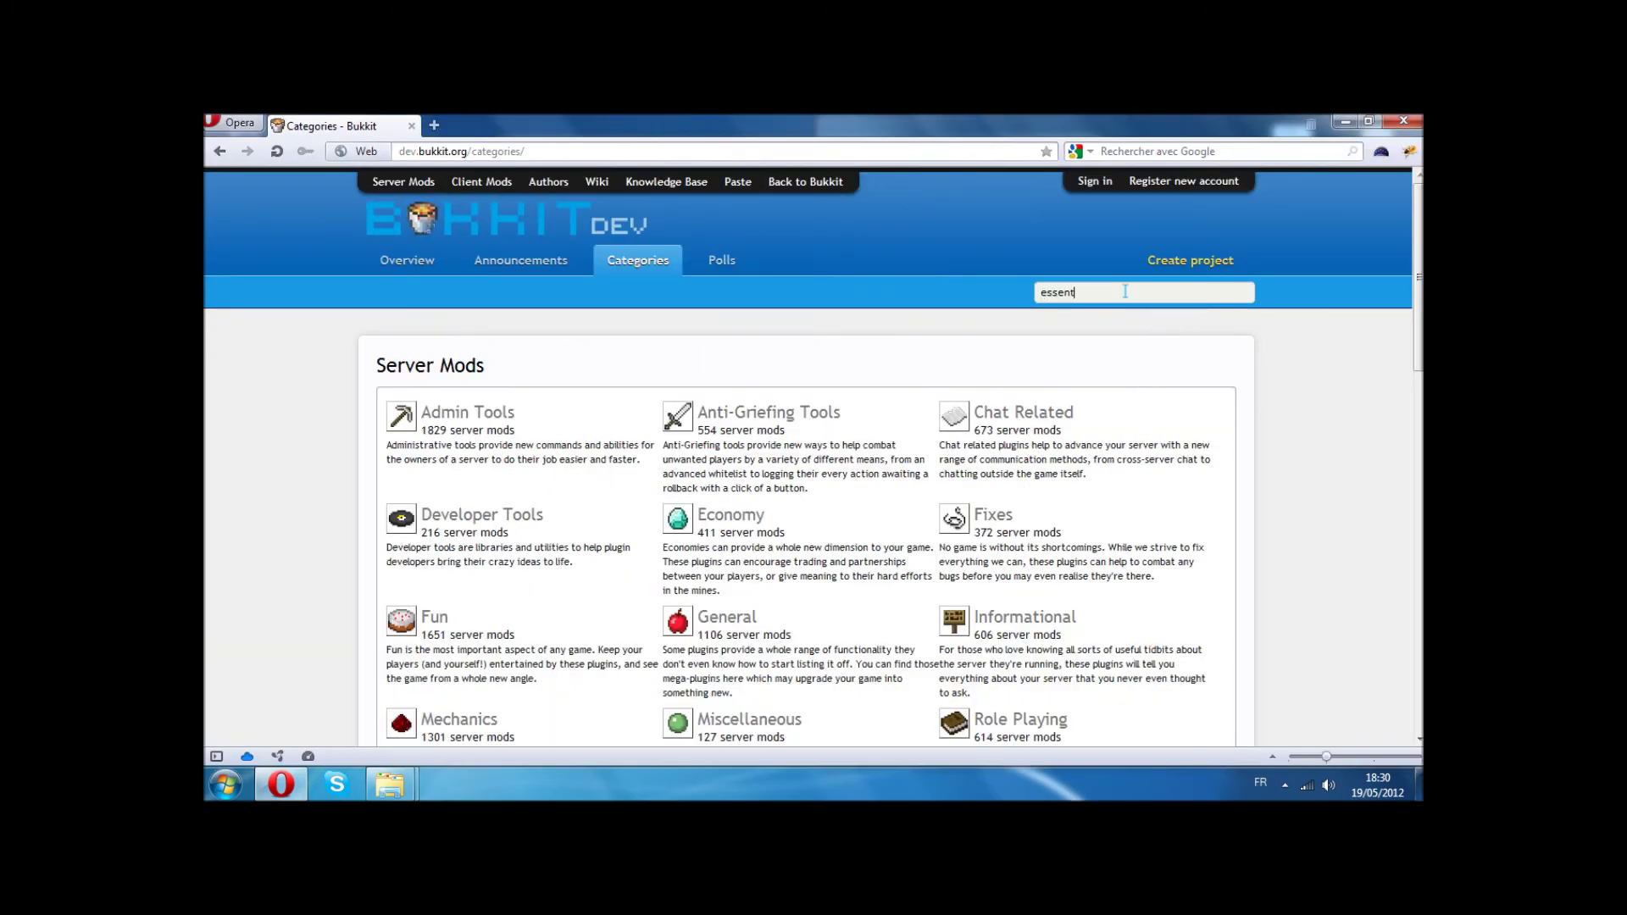
pyautogui.write('s')
pyautogui.press('Return')
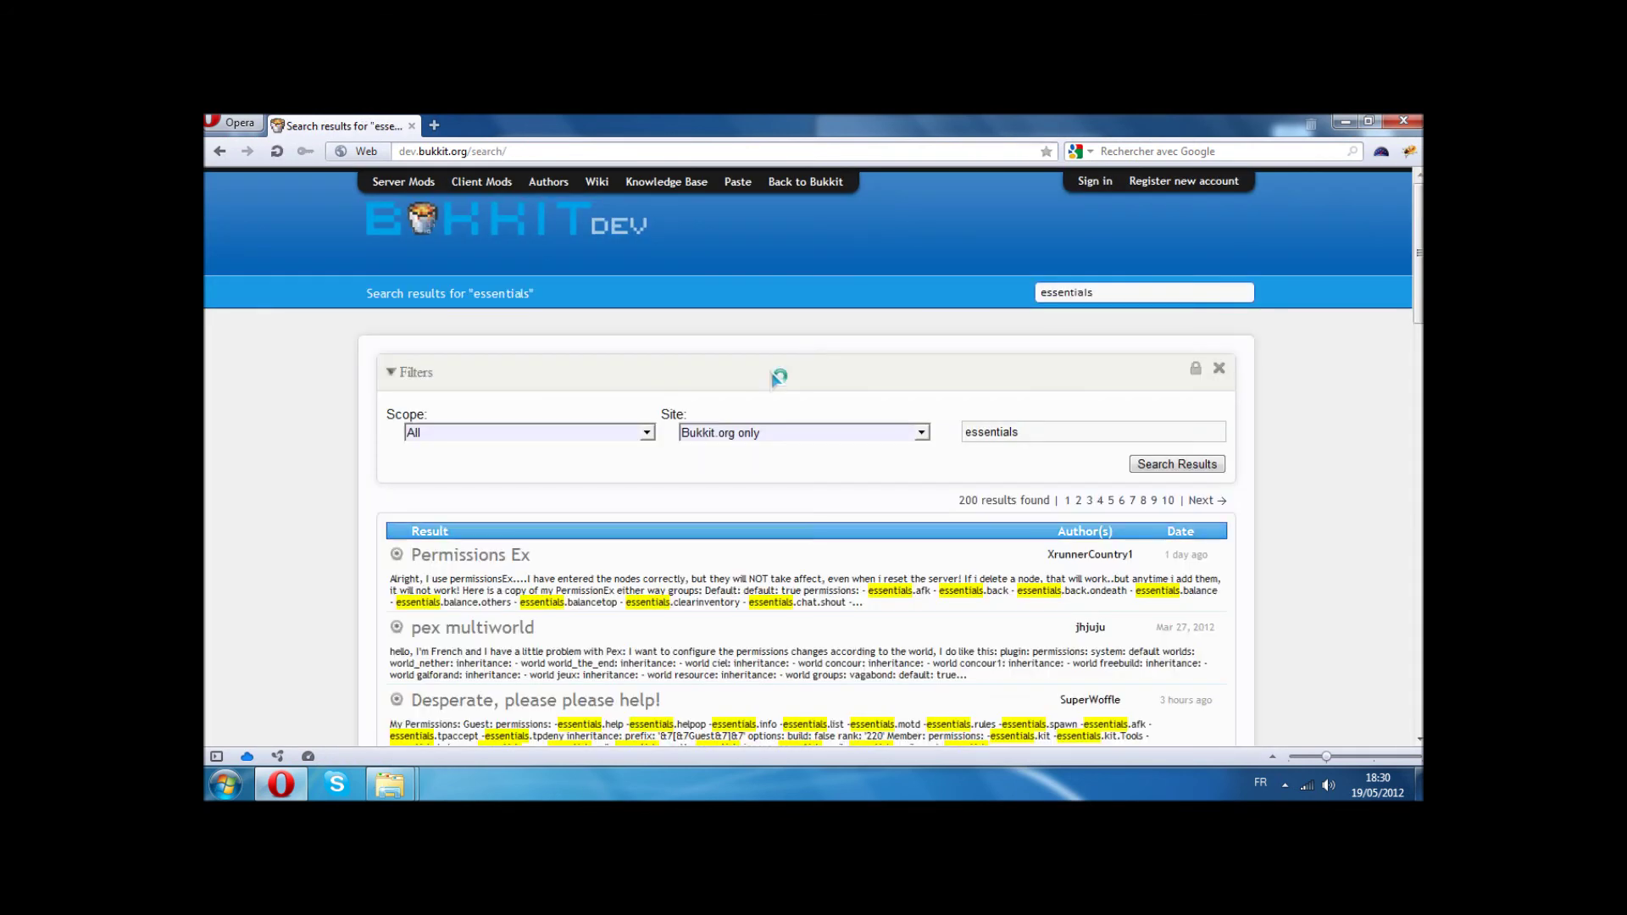
pyautogui.moveTo(389, 784)
pyautogui.click(508, 684)
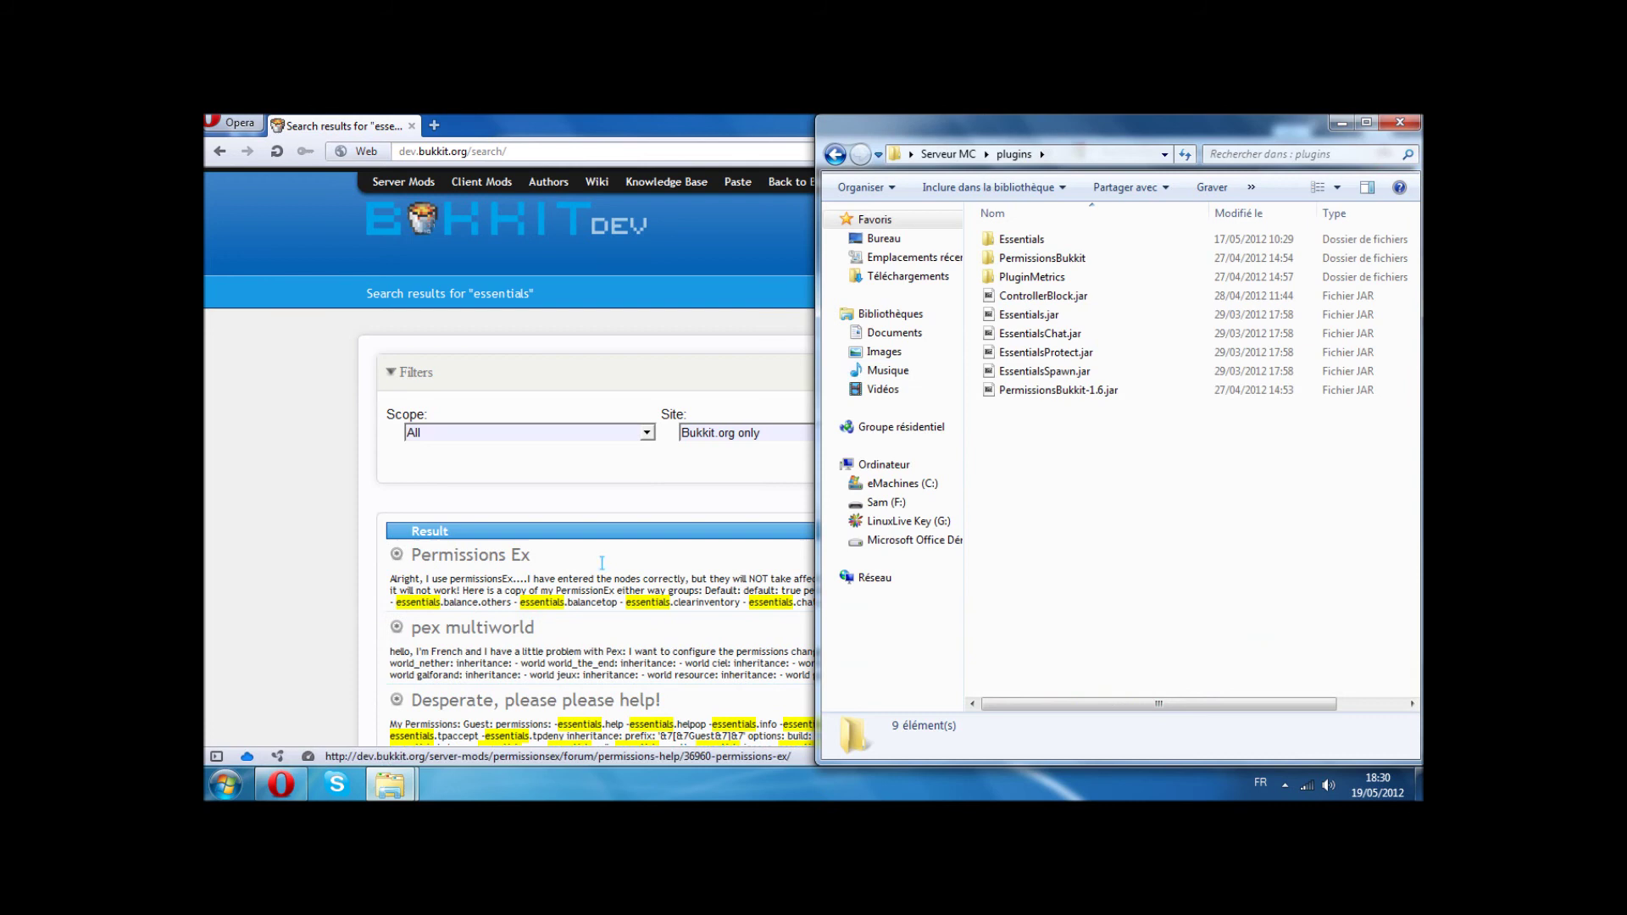
# Step: Select the PermissionsBukkit and Essentials folders in turn inside the Serveur MC plugins folder
pyautogui.click(1050, 258)
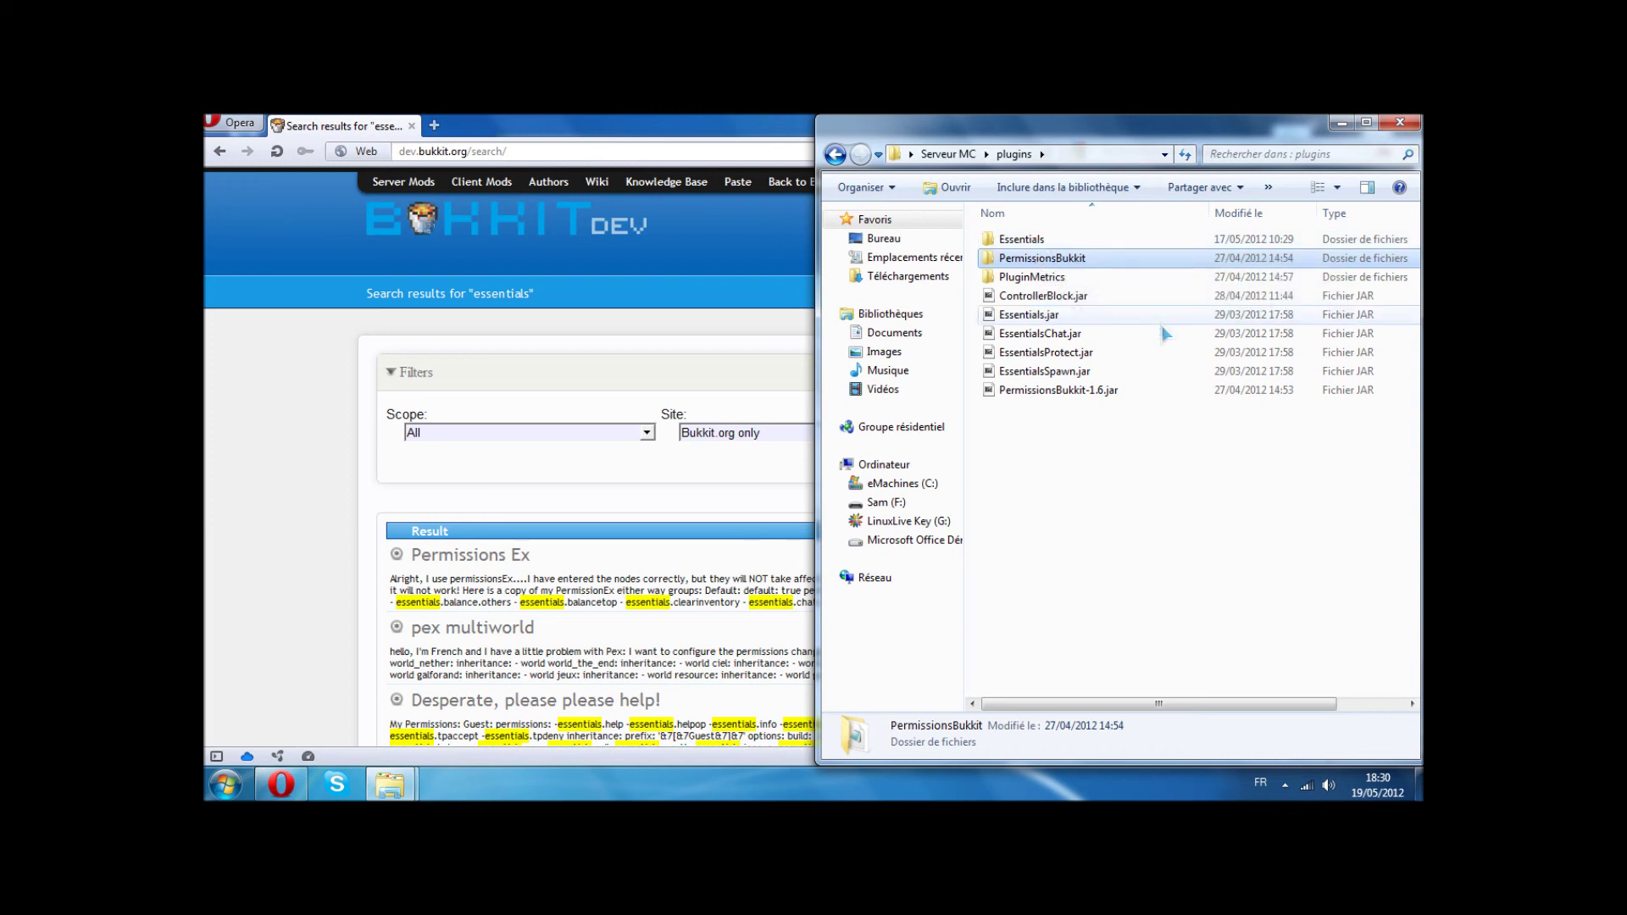
pyautogui.click(1058, 243)
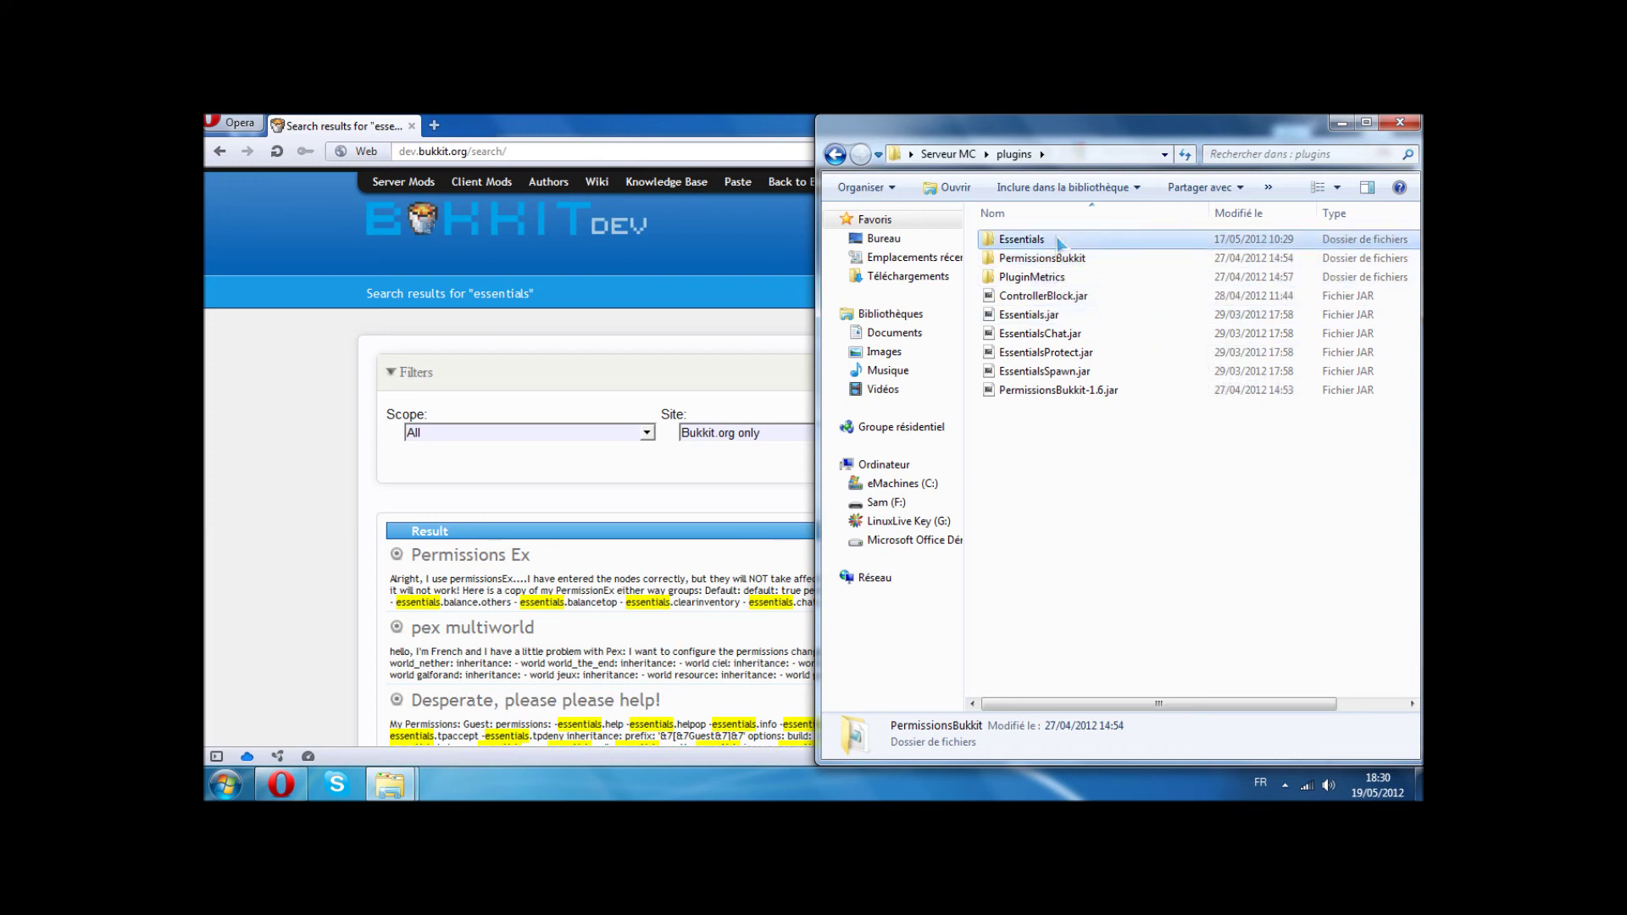
pyautogui.press('Down')
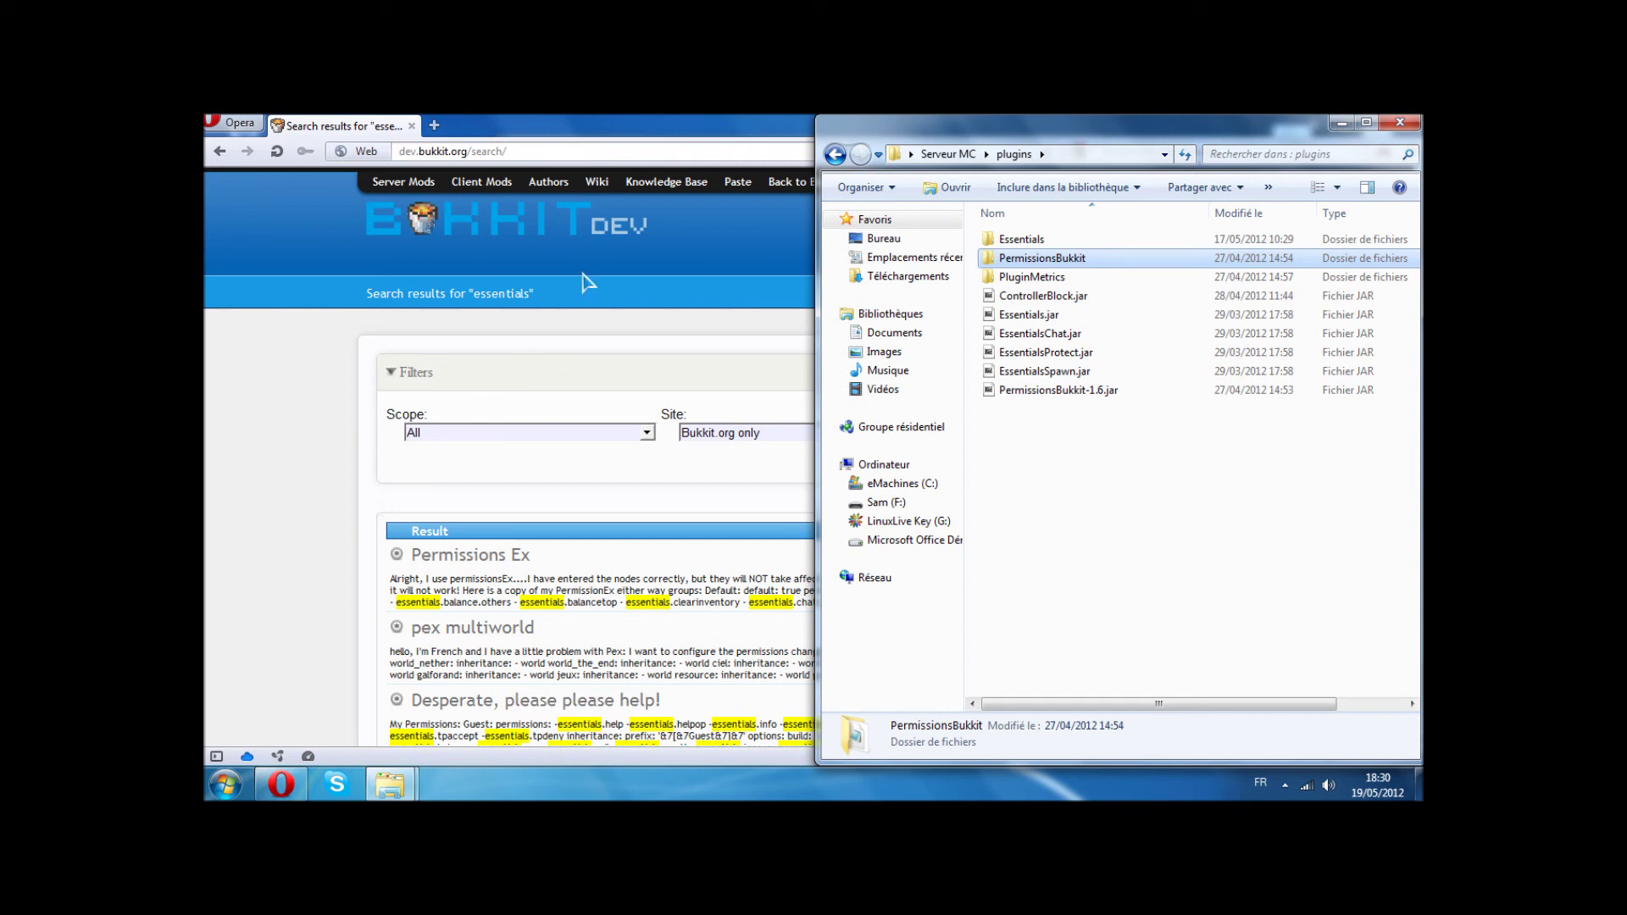
# Step: Switch back to Opera and look through the BukkitDev search results for "essentials"
pyautogui.click(330, 535)
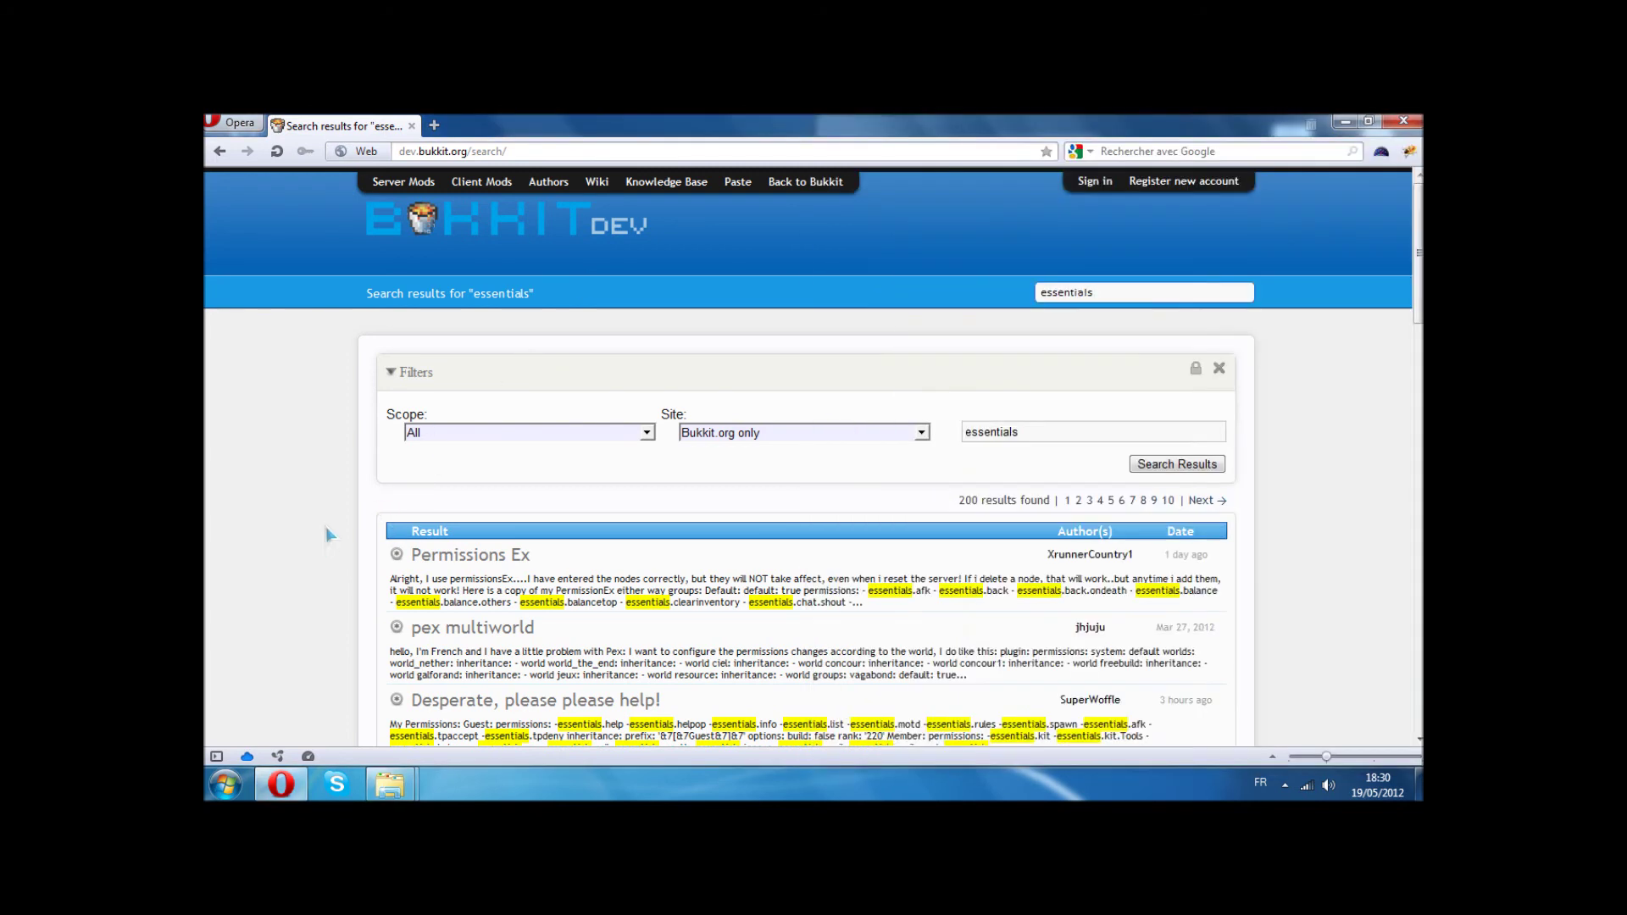
pyautogui.scroll(-15, 1061, 294)
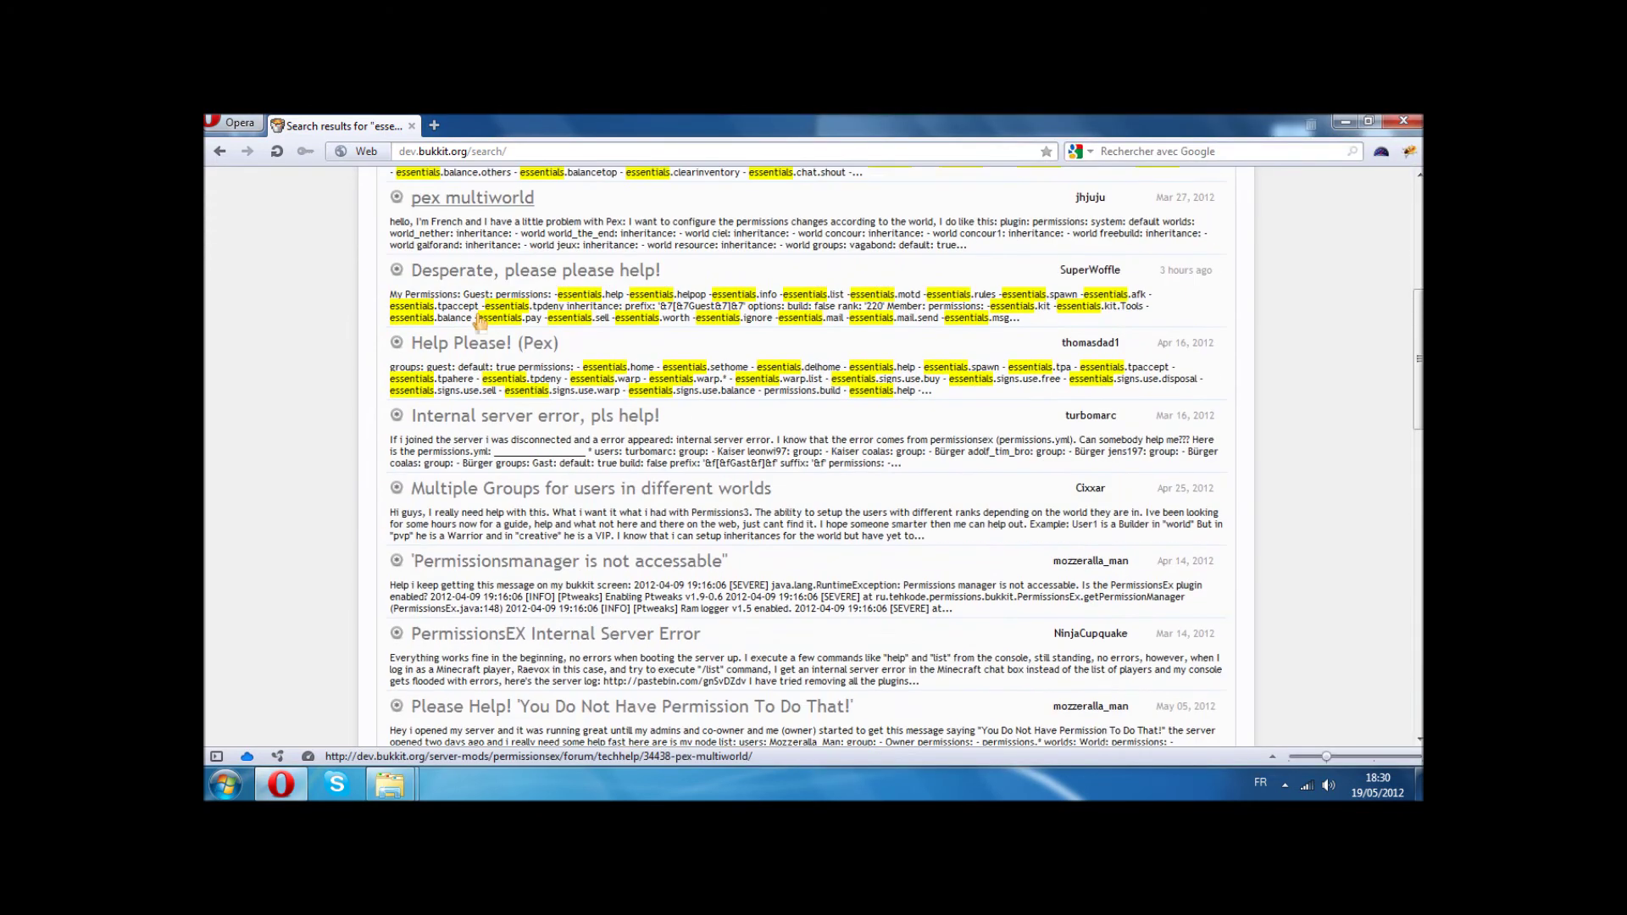
pyautogui.scroll(-5, 485, 317)
pyautogui.scroll(20, 486, 318)
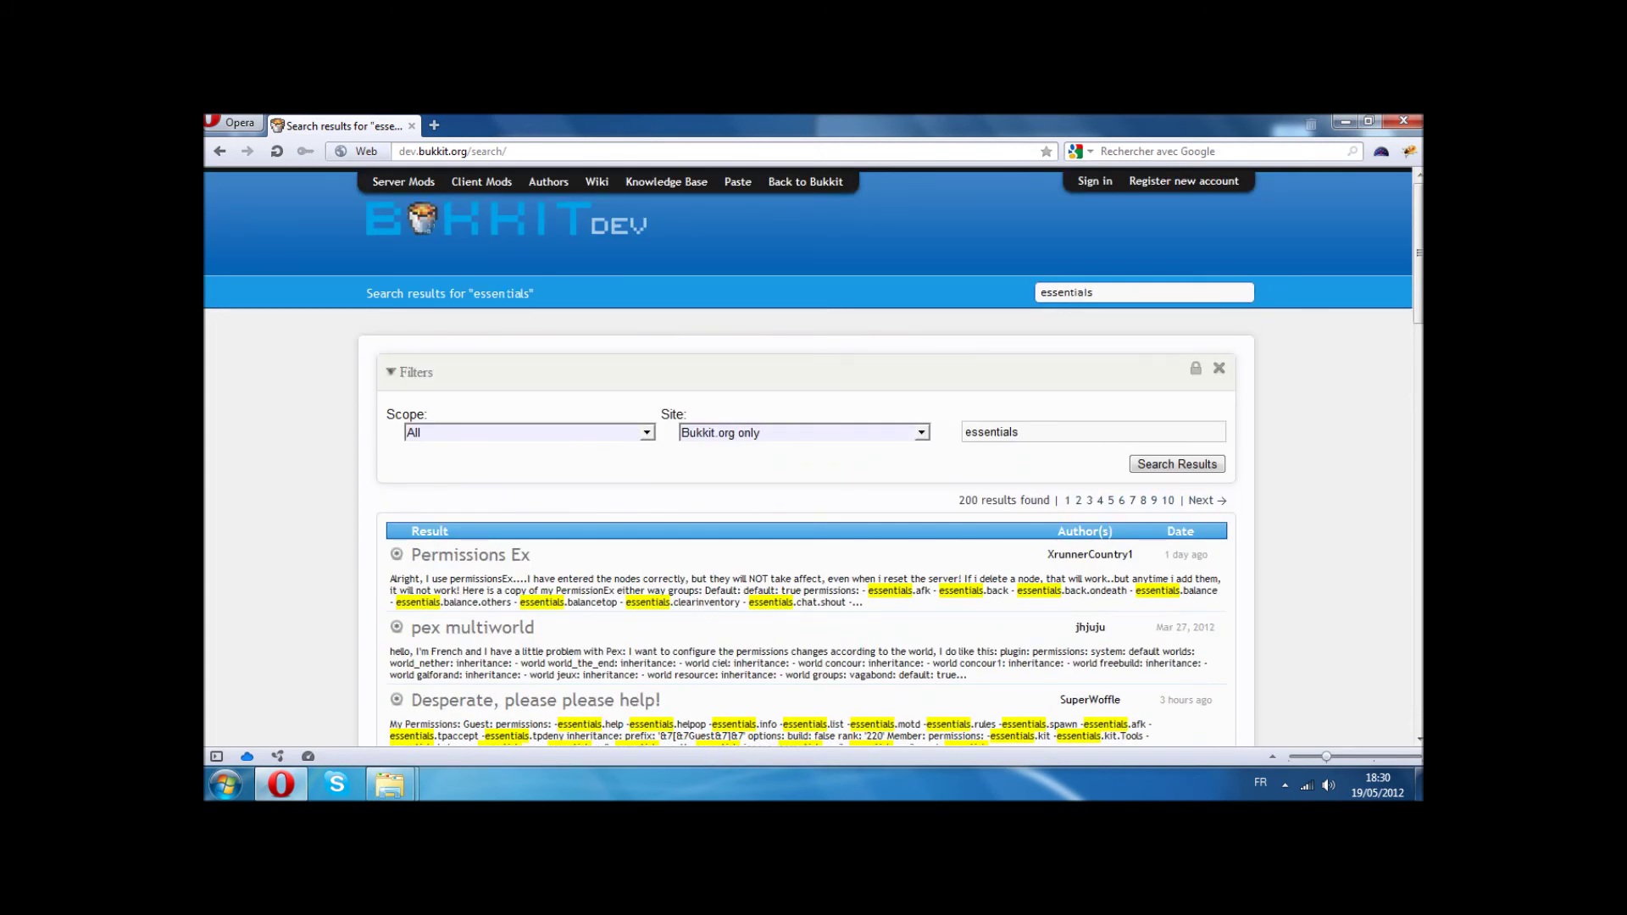
# Step: Search for "essentials" again from the BukkitDev home page and look through the first page of results
pyautogui.click(417, 222)
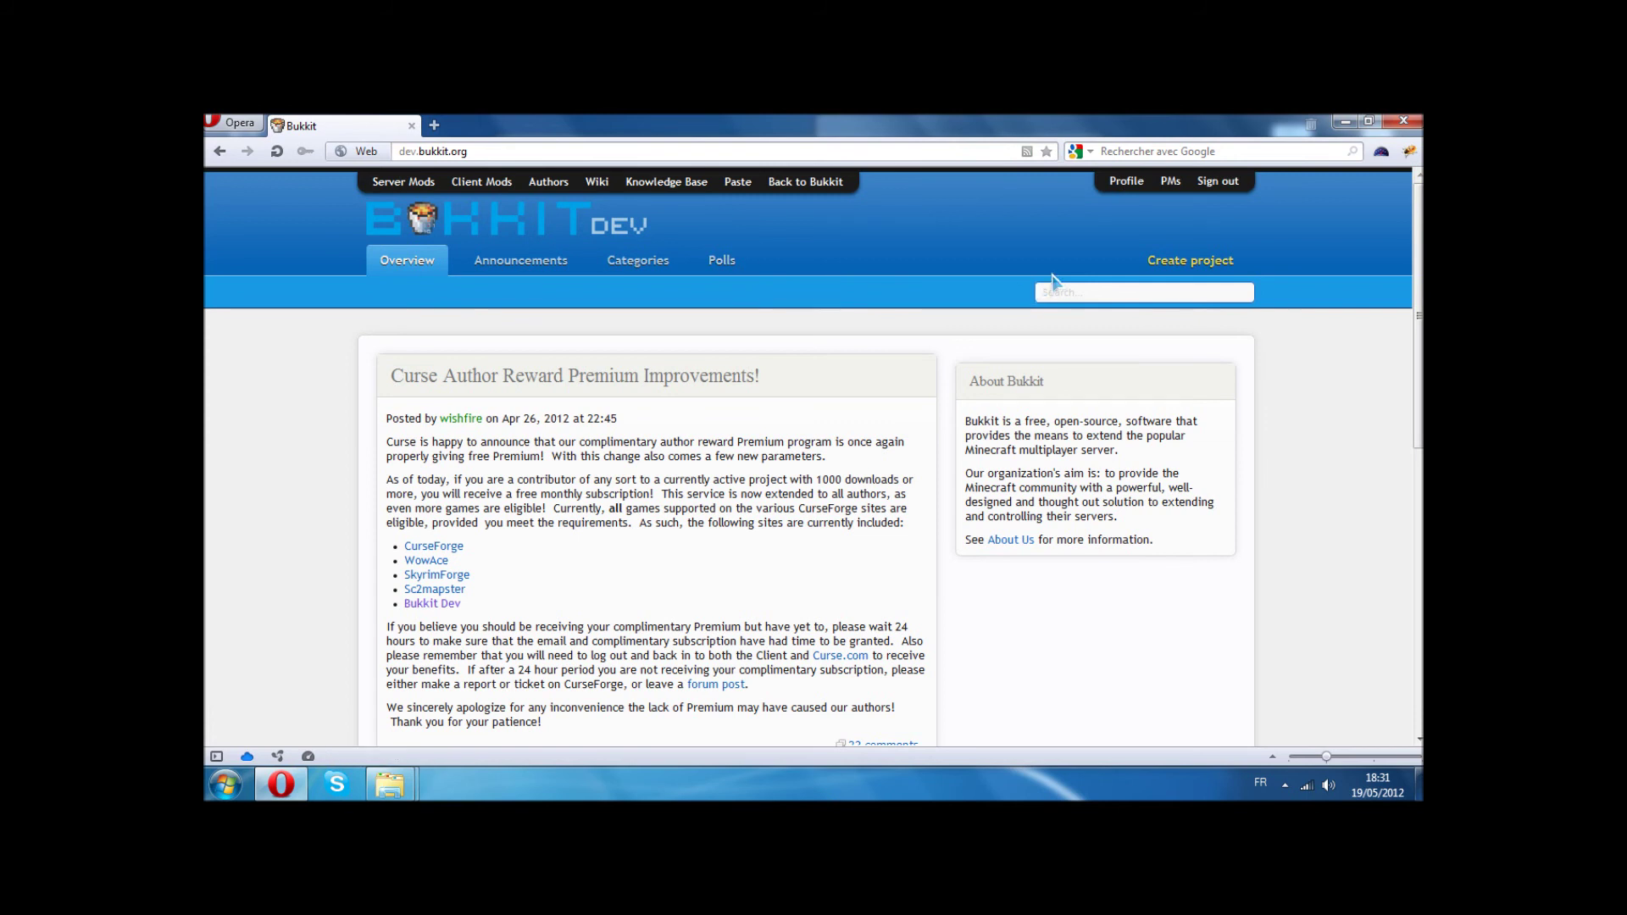
pyautogui.click(1068, 290)
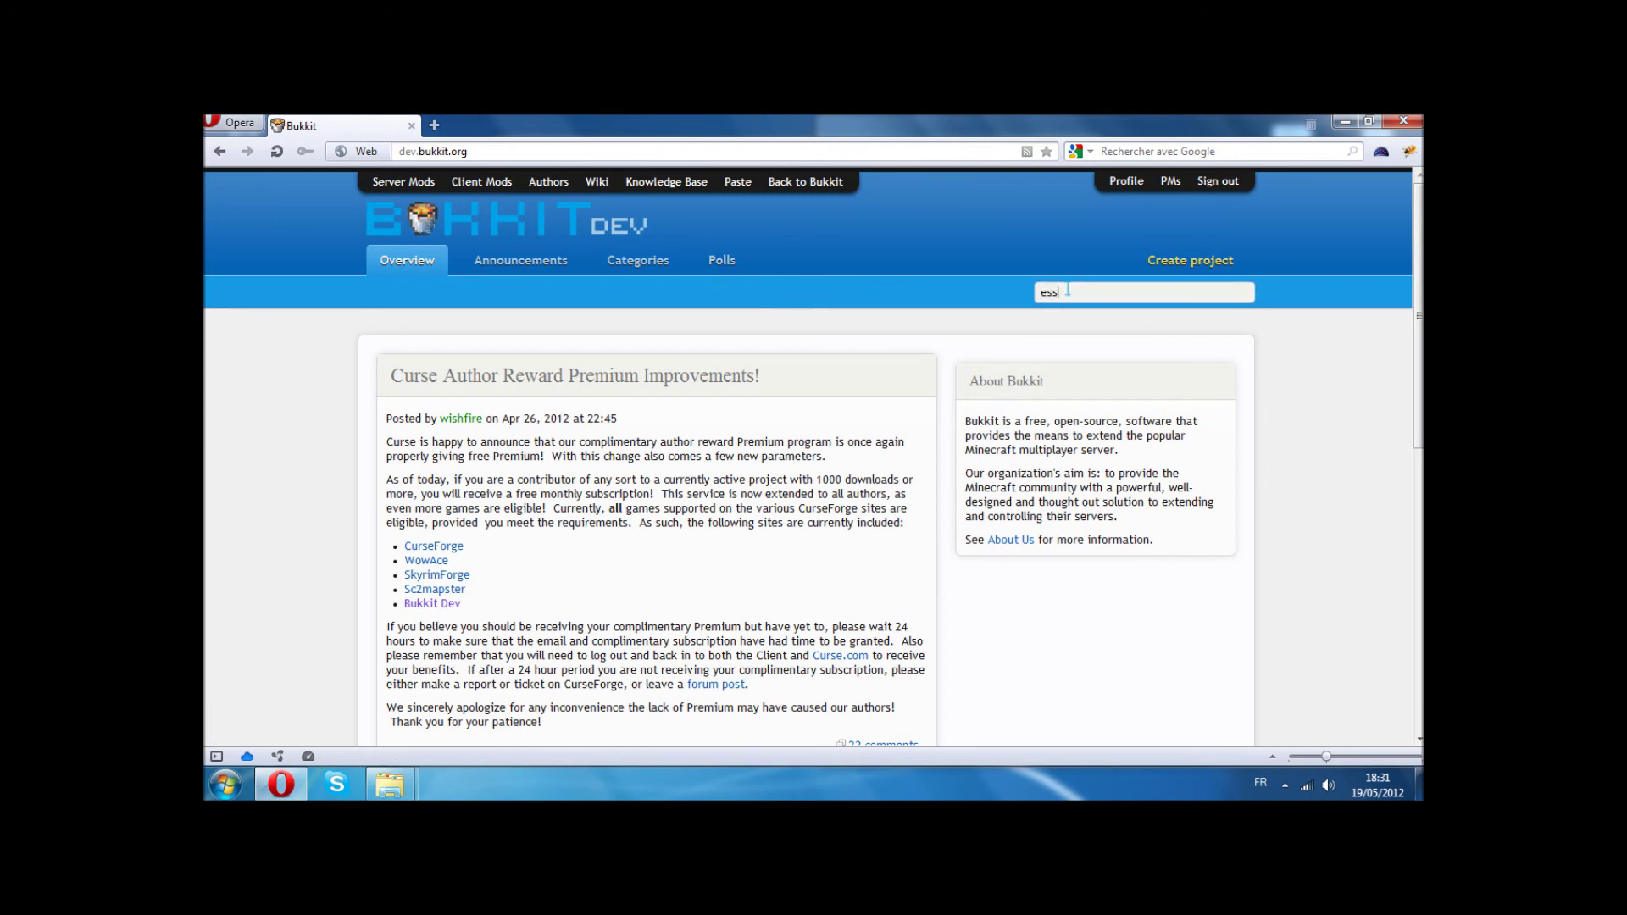
pyautogui.write('essentials')
pyautogui.press('Return')
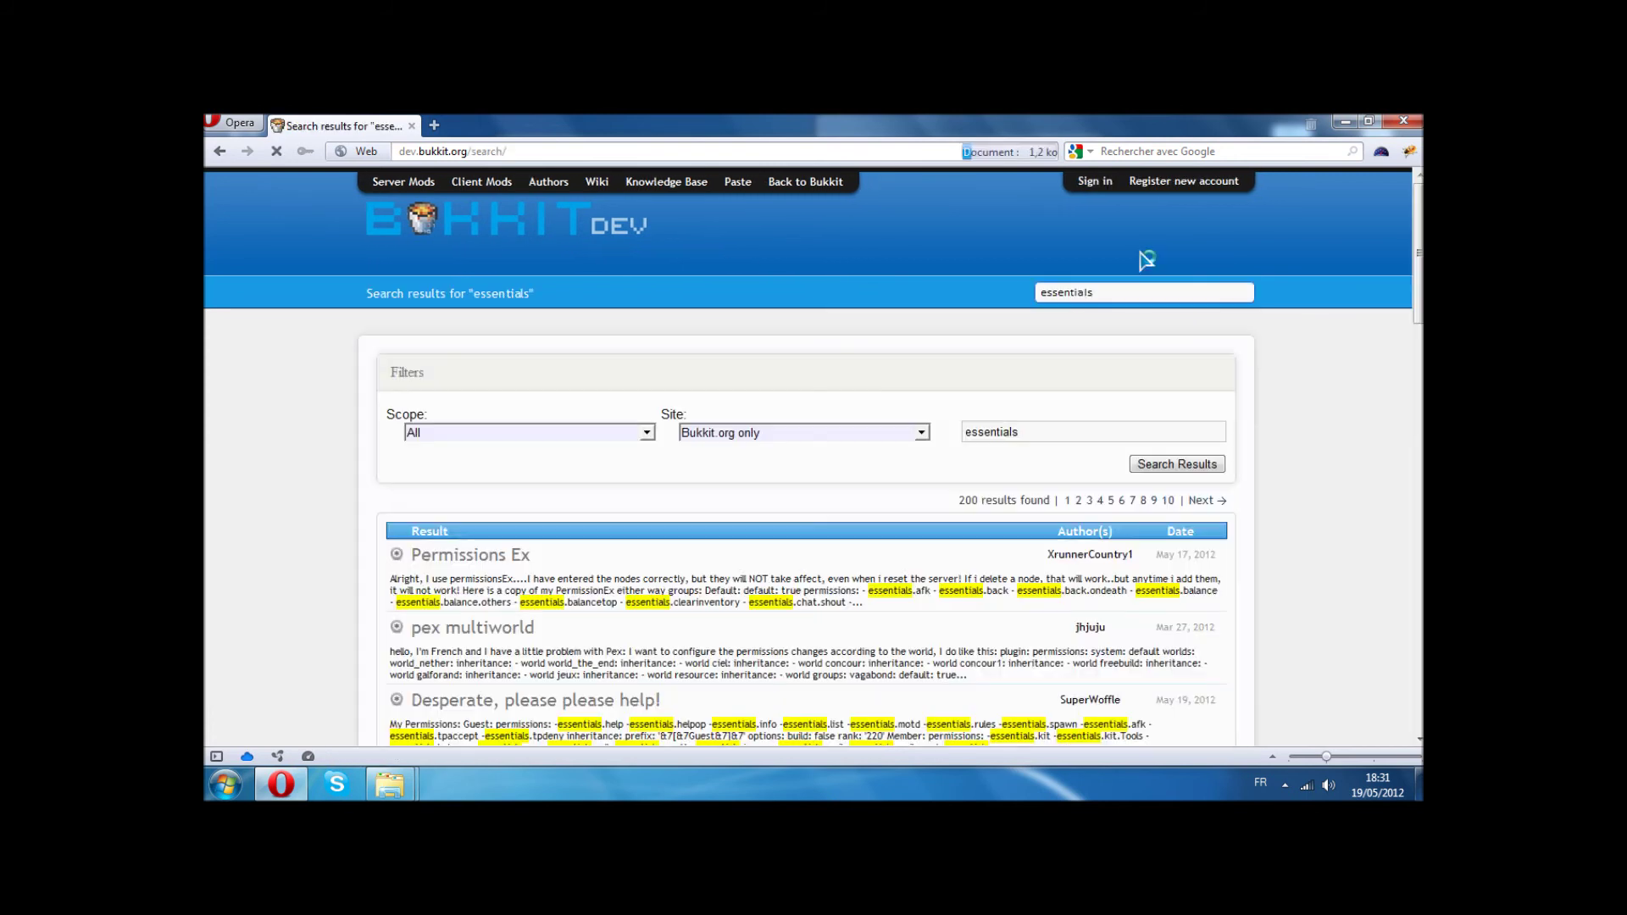
pyautogui.scroll(-3, 797, 392)
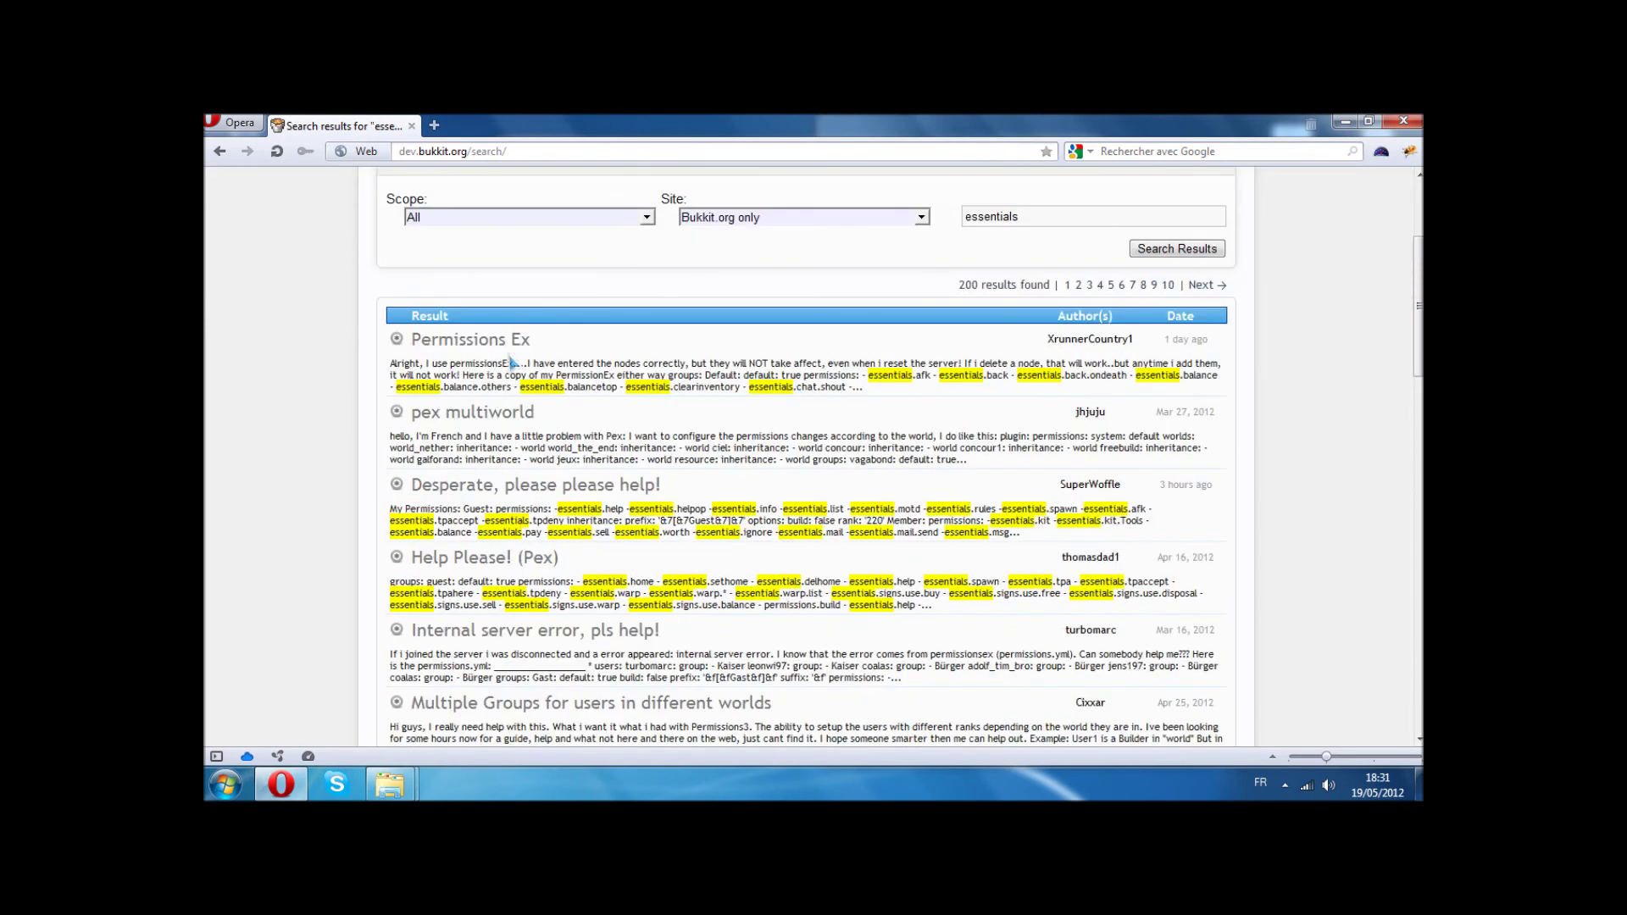
pyautogui.scroll(-10, 512, 362)
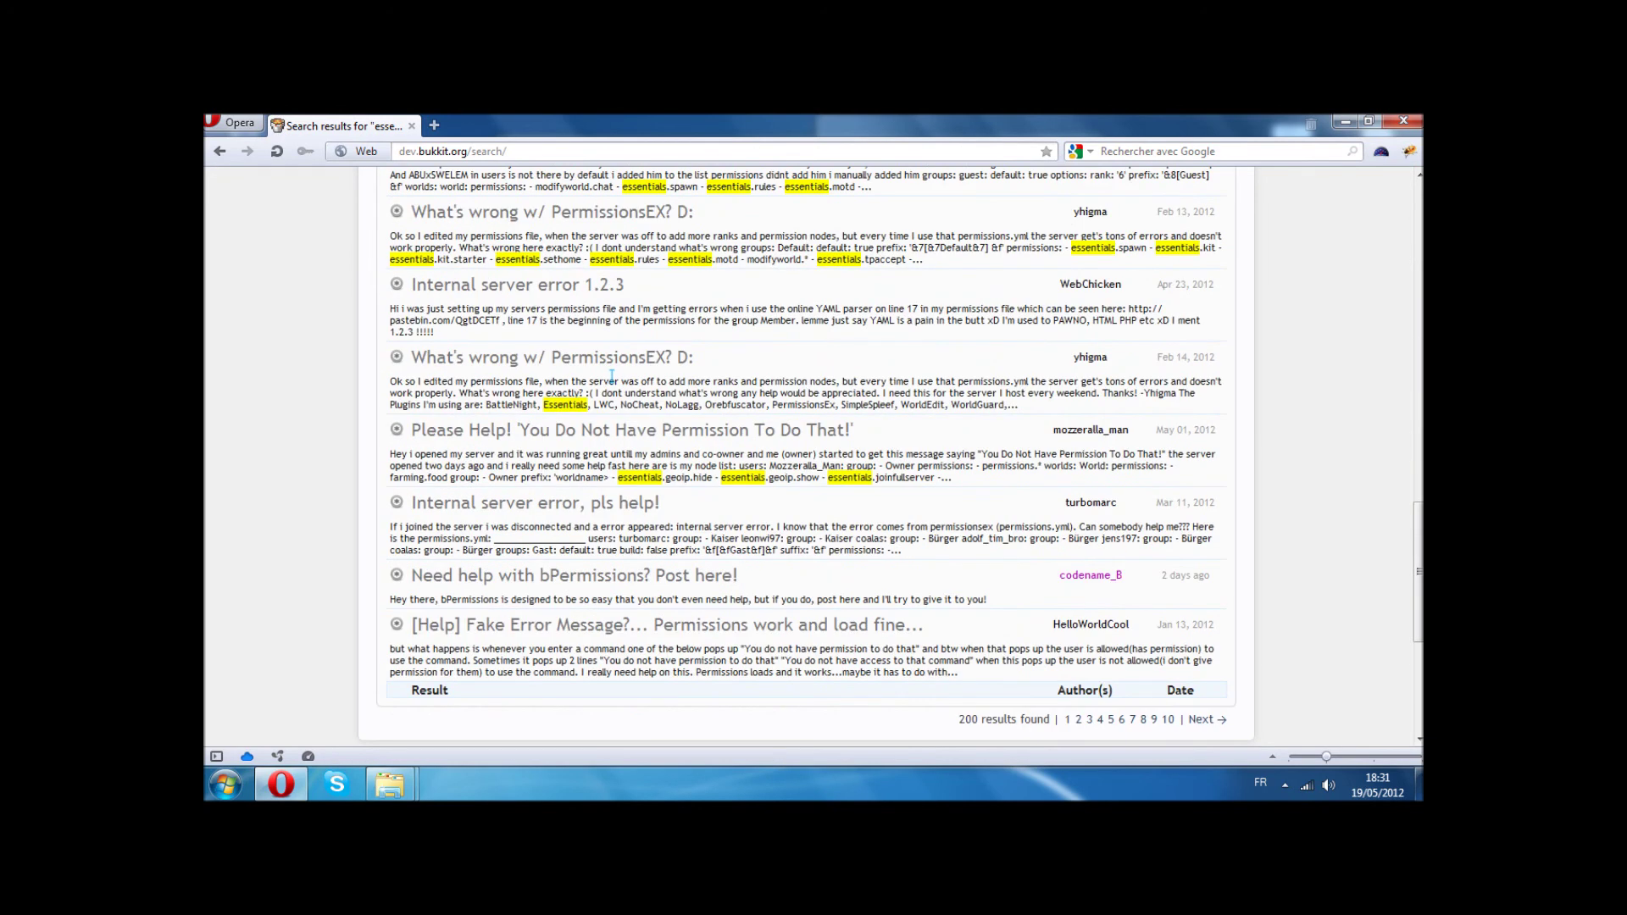
pyautogui.scroll(12, 612, 377)
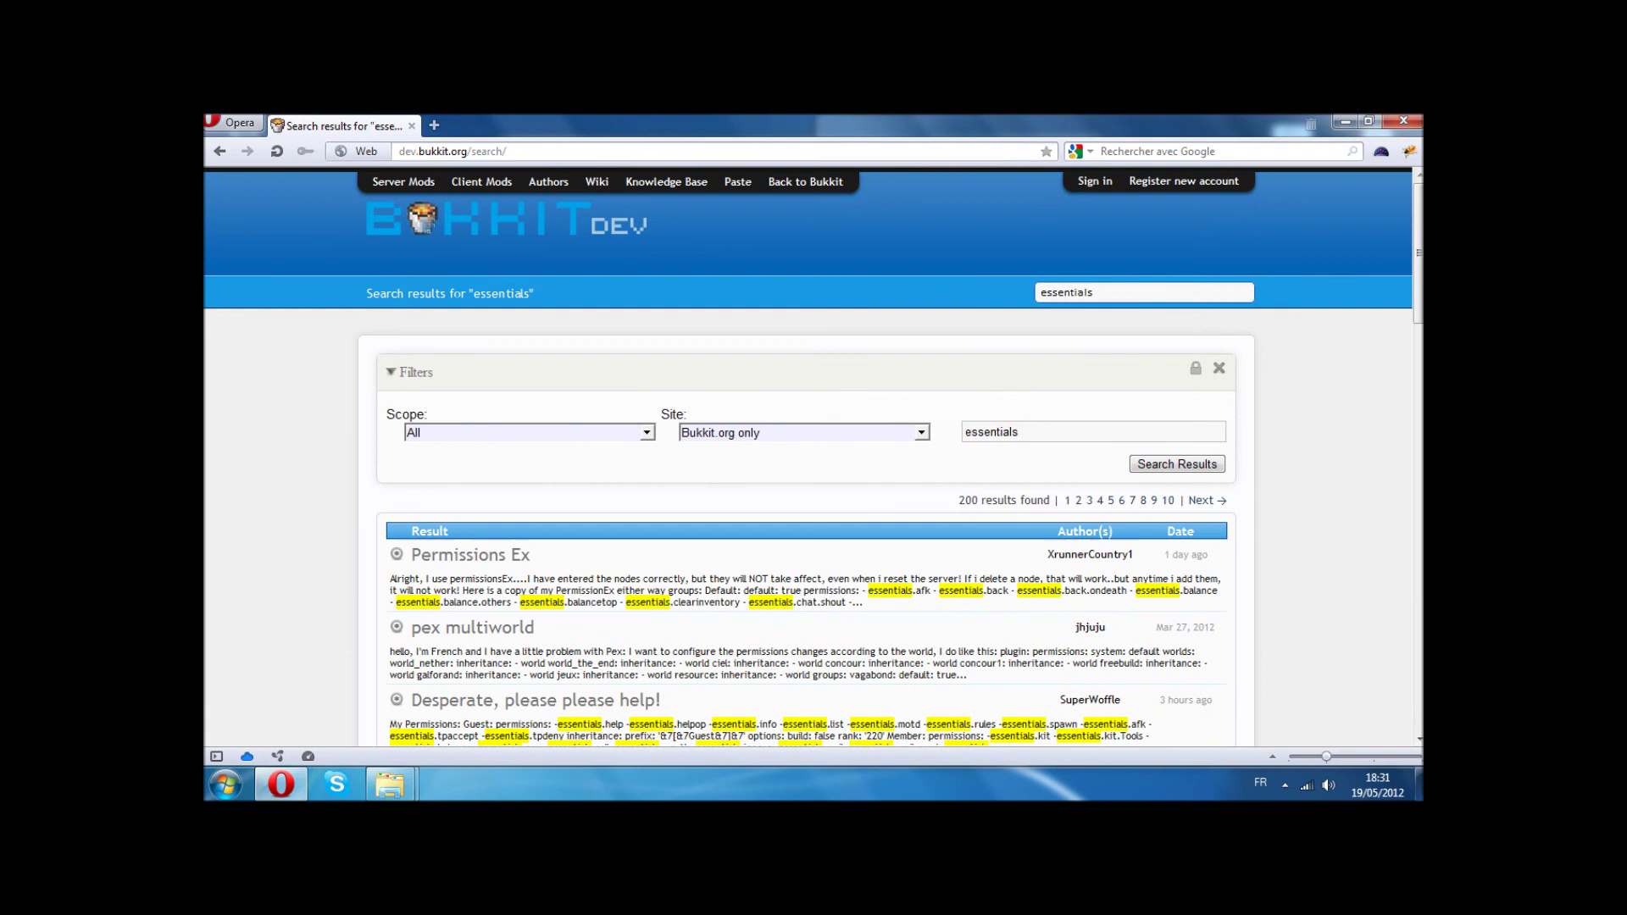
# Step: Go back to the Bukkit site, open its plugin list and search the plugin titles for "essentials"
pyautogui.click(491, 230)
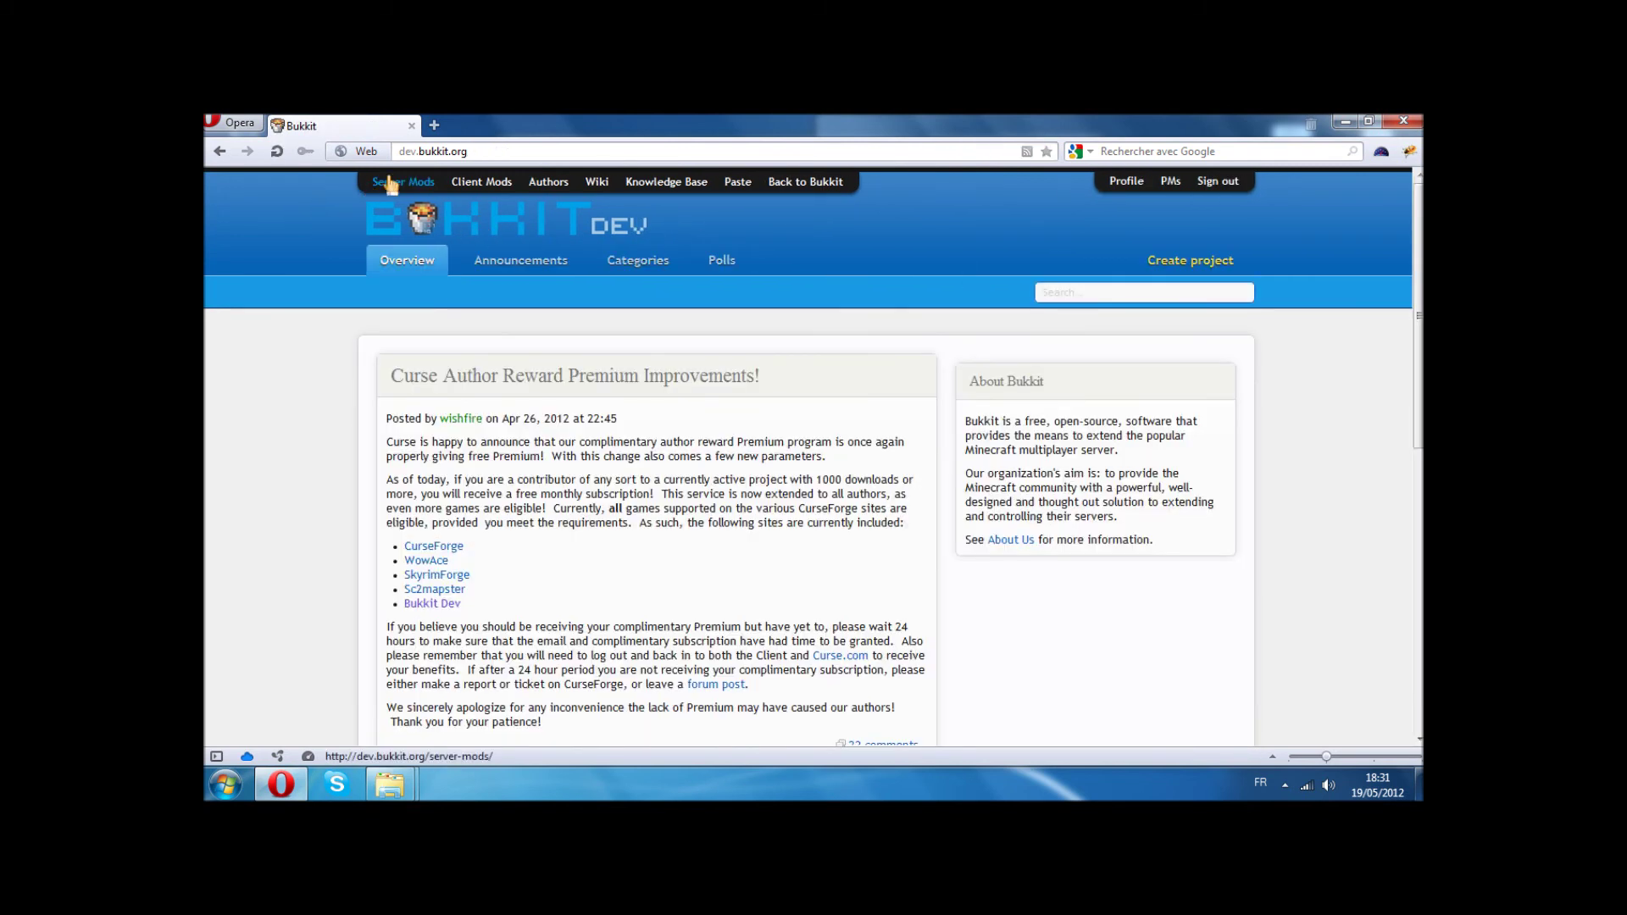
pyautogui.click(219, 153)
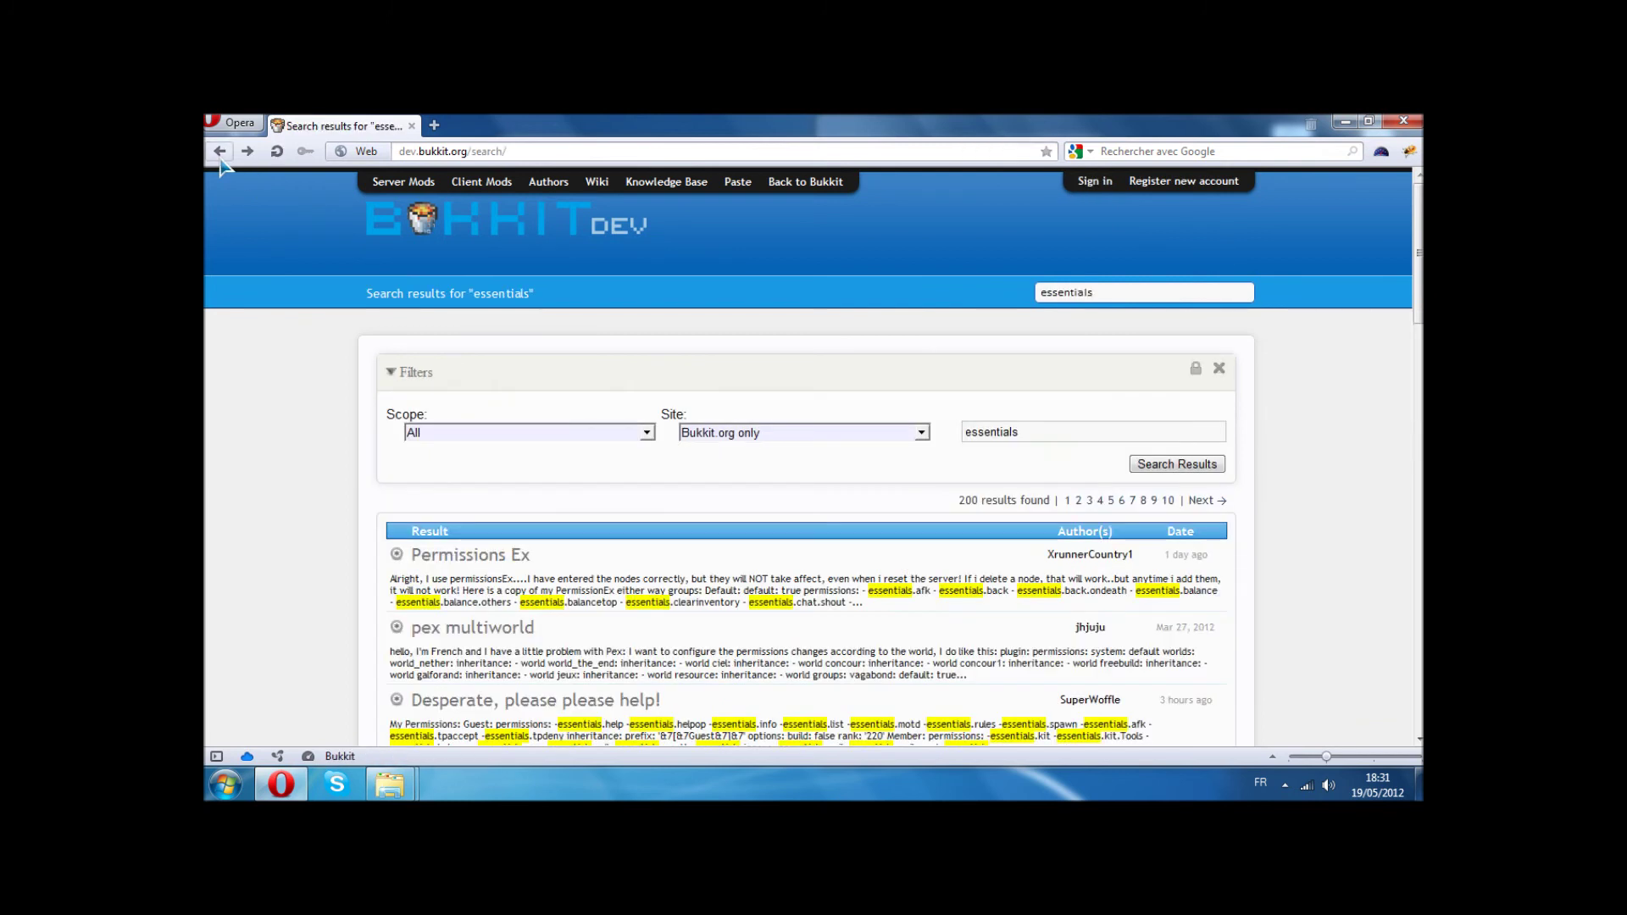
pyautogui.click(219, 152)
pyautogui.click(219, 153)
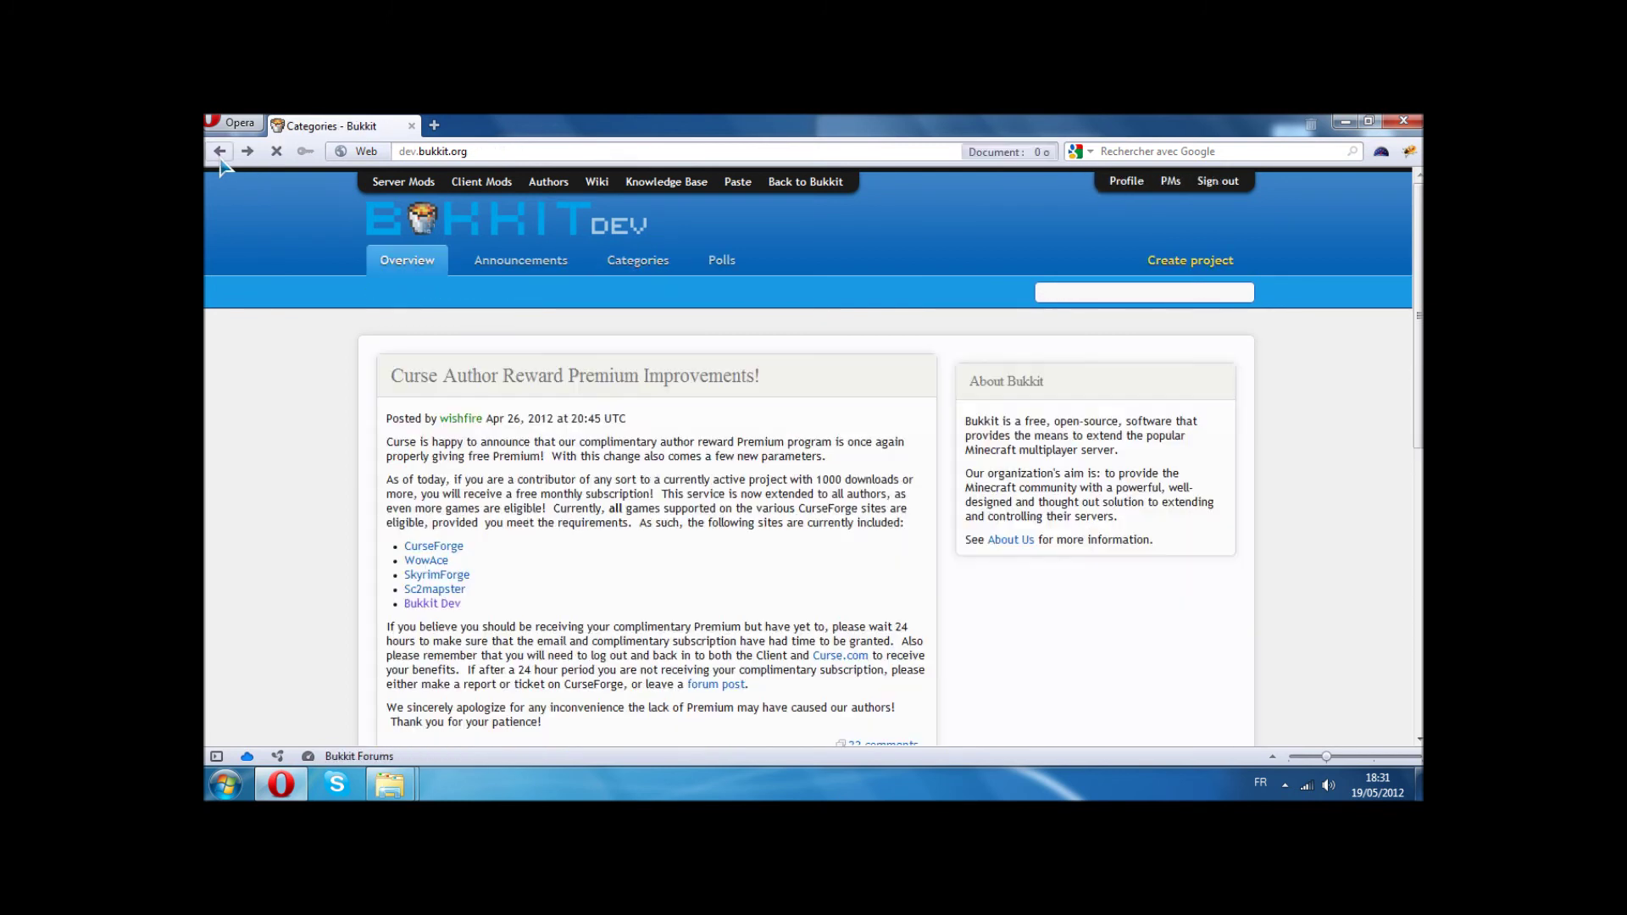
pyautogui.click(219, 153)
pyautogui.click(1017, 271)
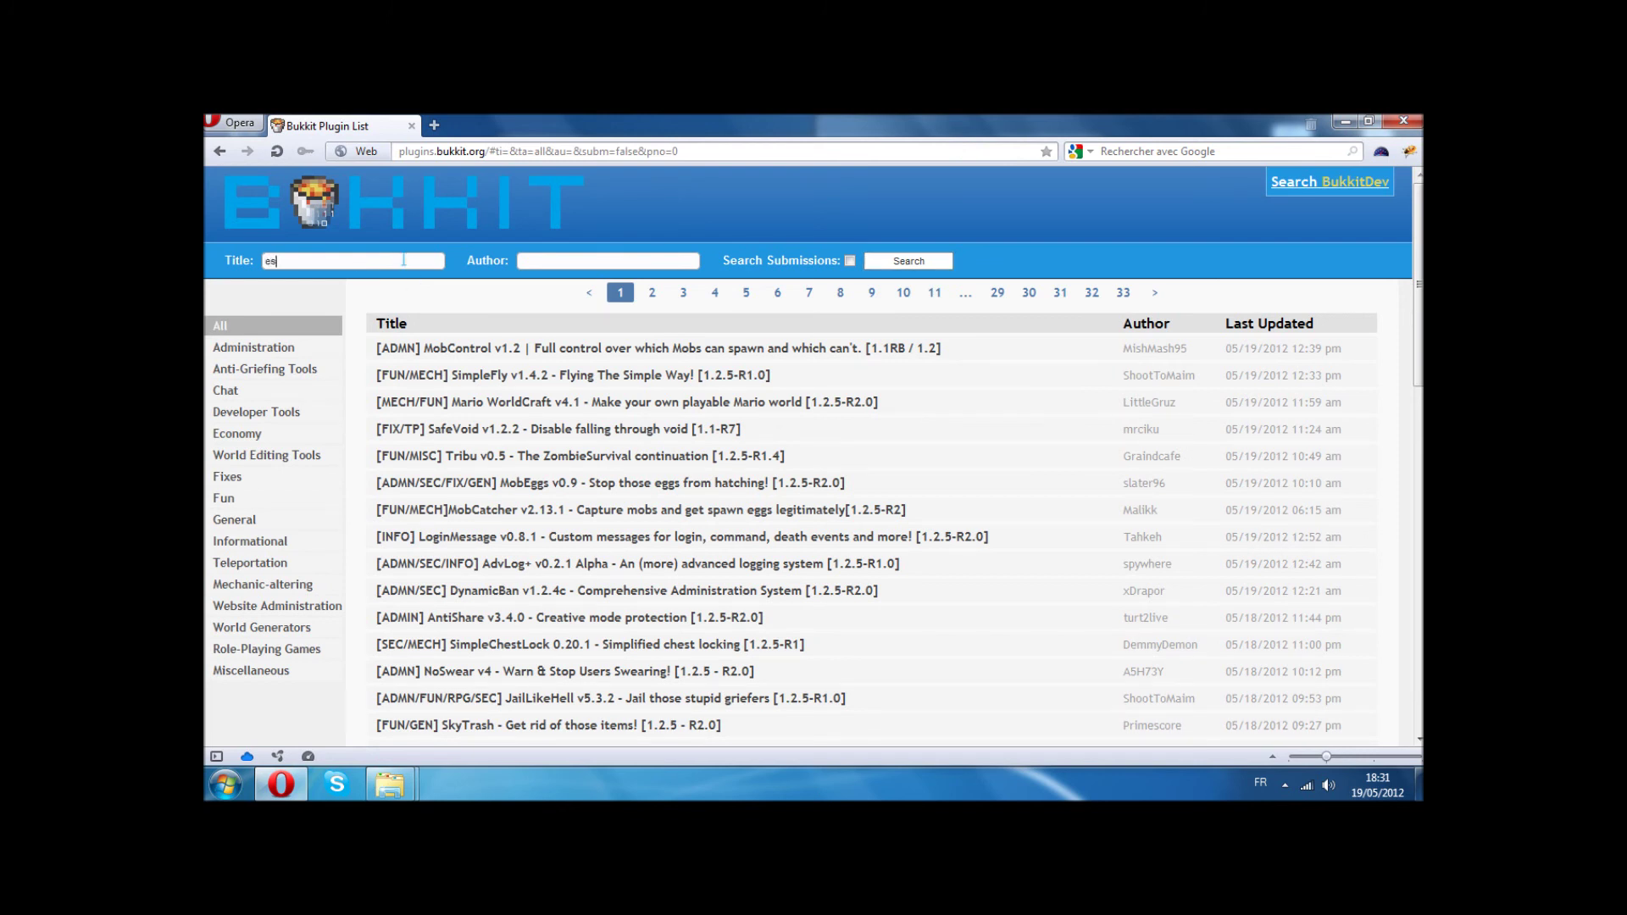
pyautogui.press('Return')
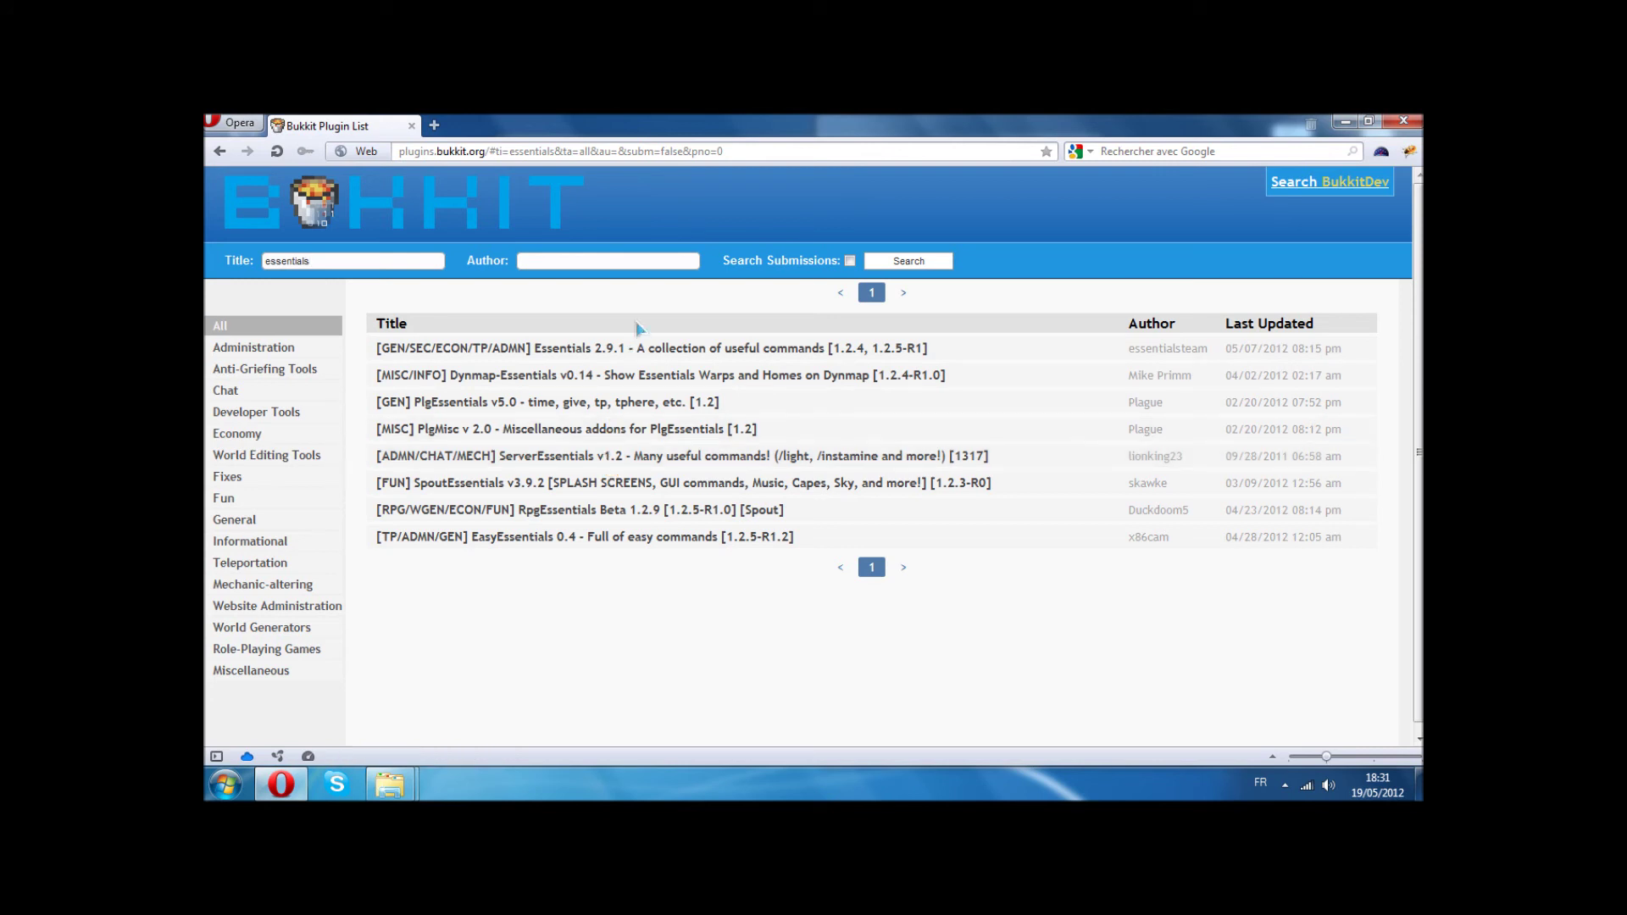
# Step: Open the Essentials 2.9.1 thread from the plugin list and look over its download links and changelog
pyautogui.click(636, 351)
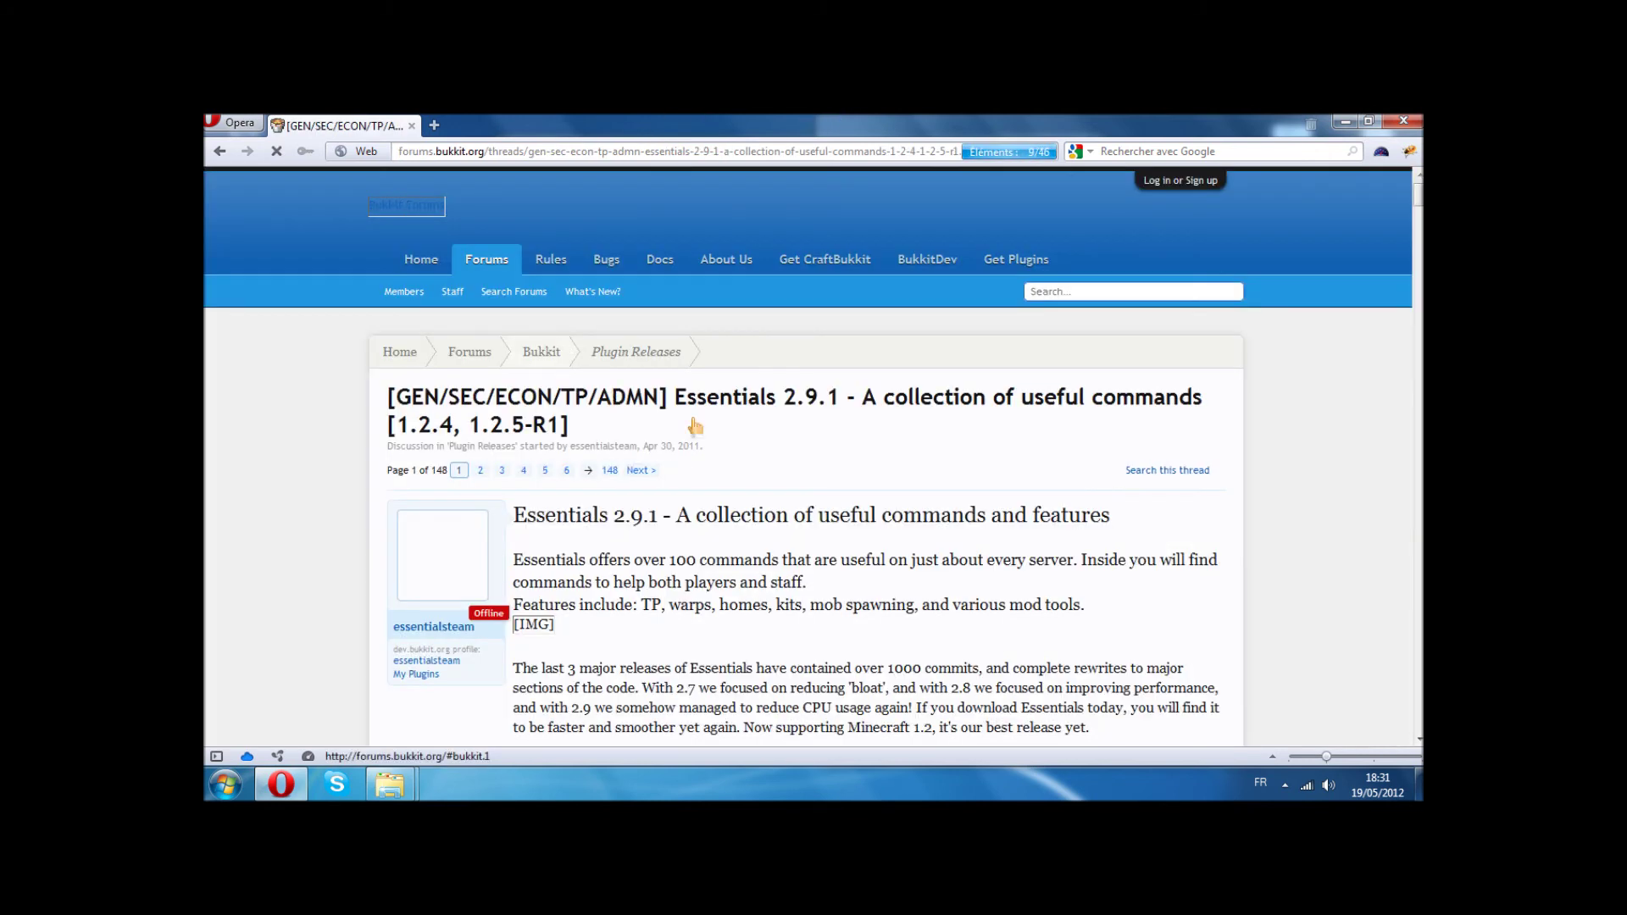
pyautogui.scroll(-15, 915, 458)
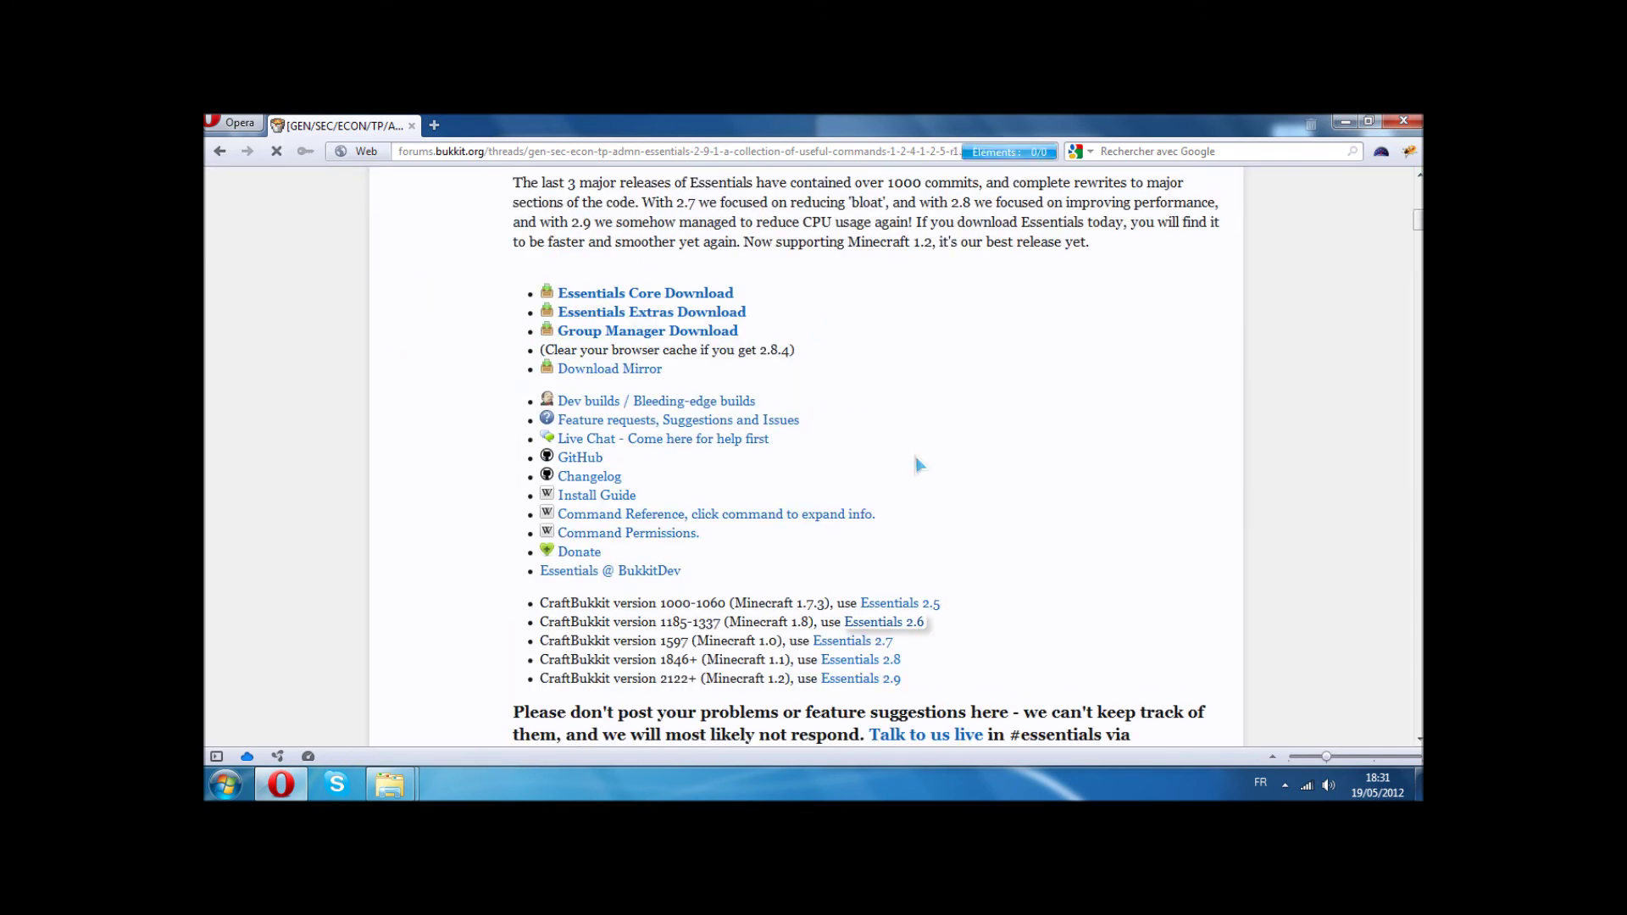
pyautogui.scroll(-15, 912, 461)
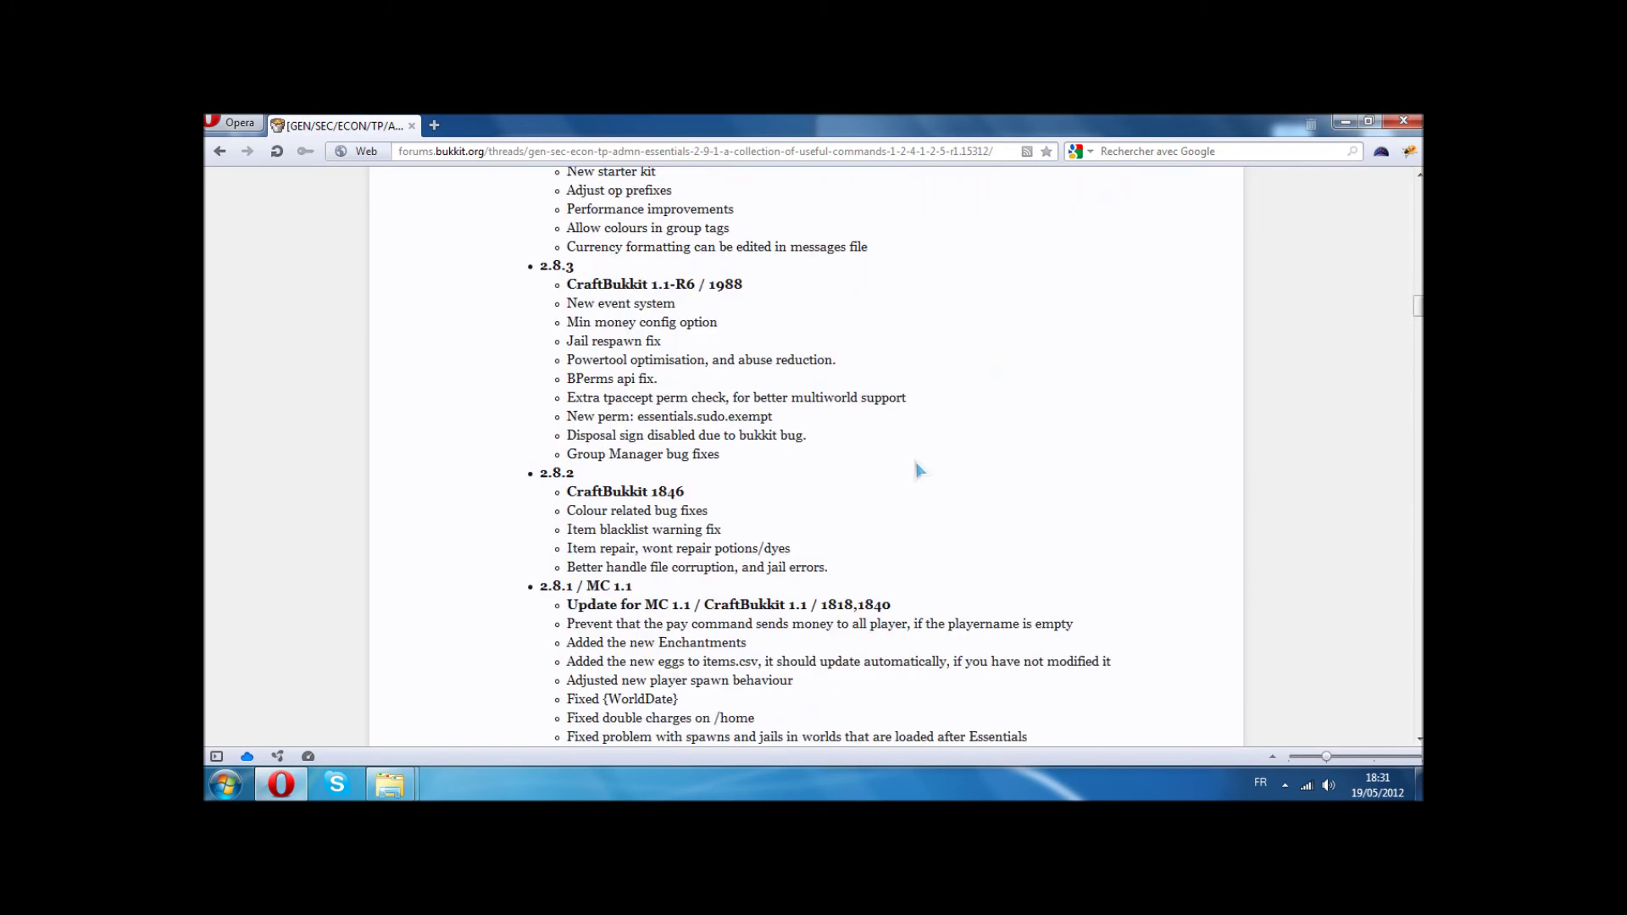
pyautogui.scroll(15, 892, 462)
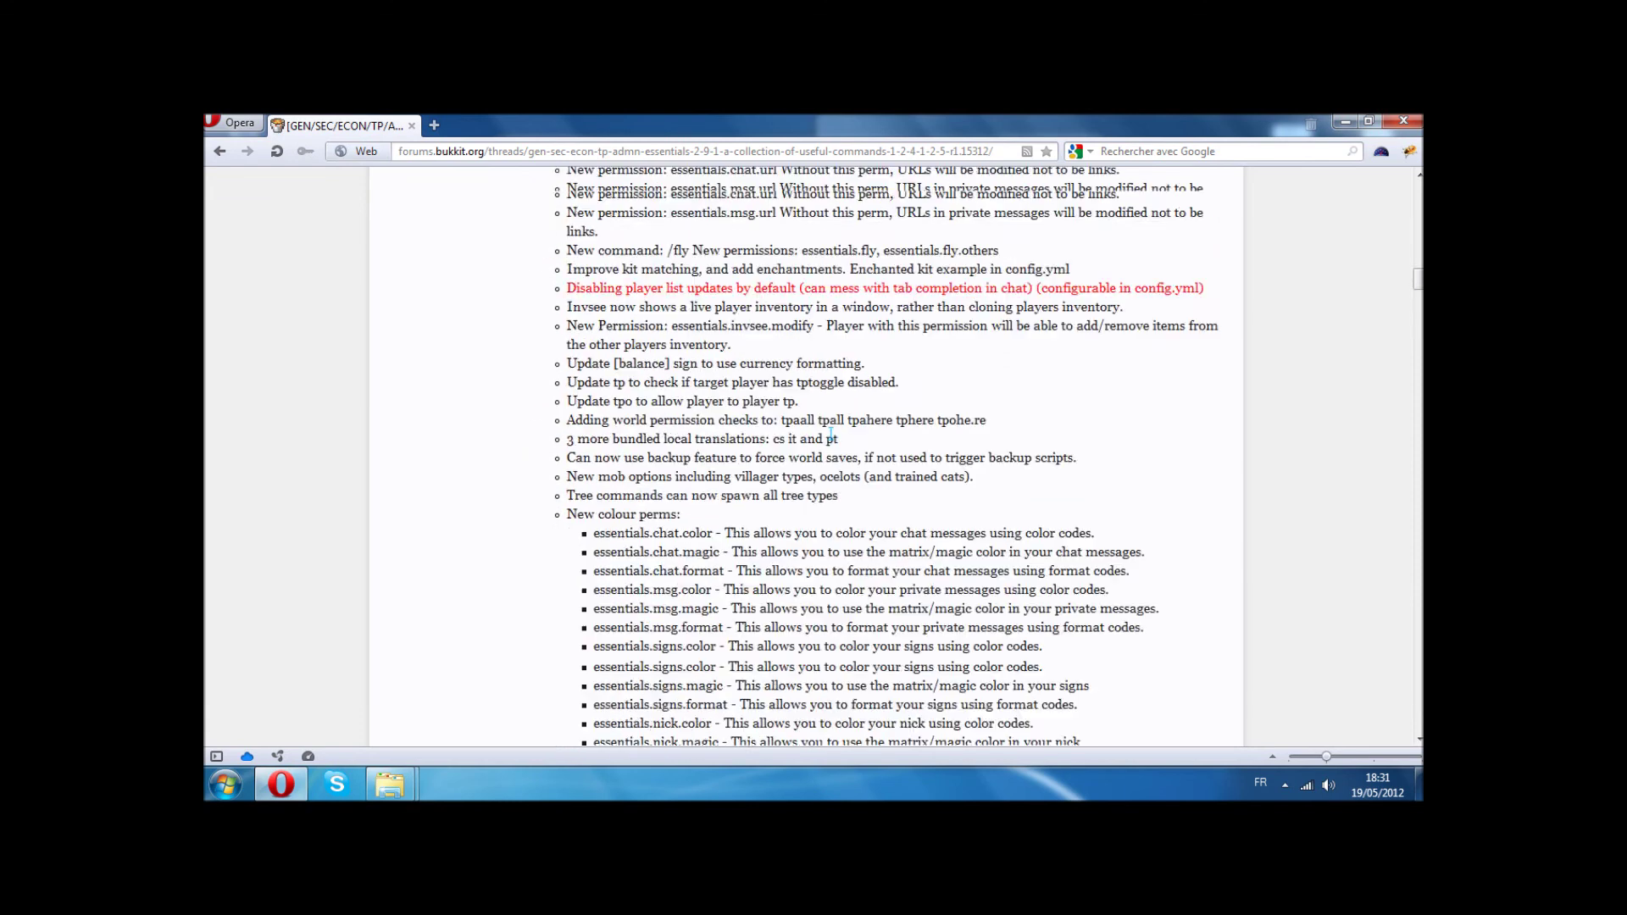
pyautogui.scroll(5, 847, 429)
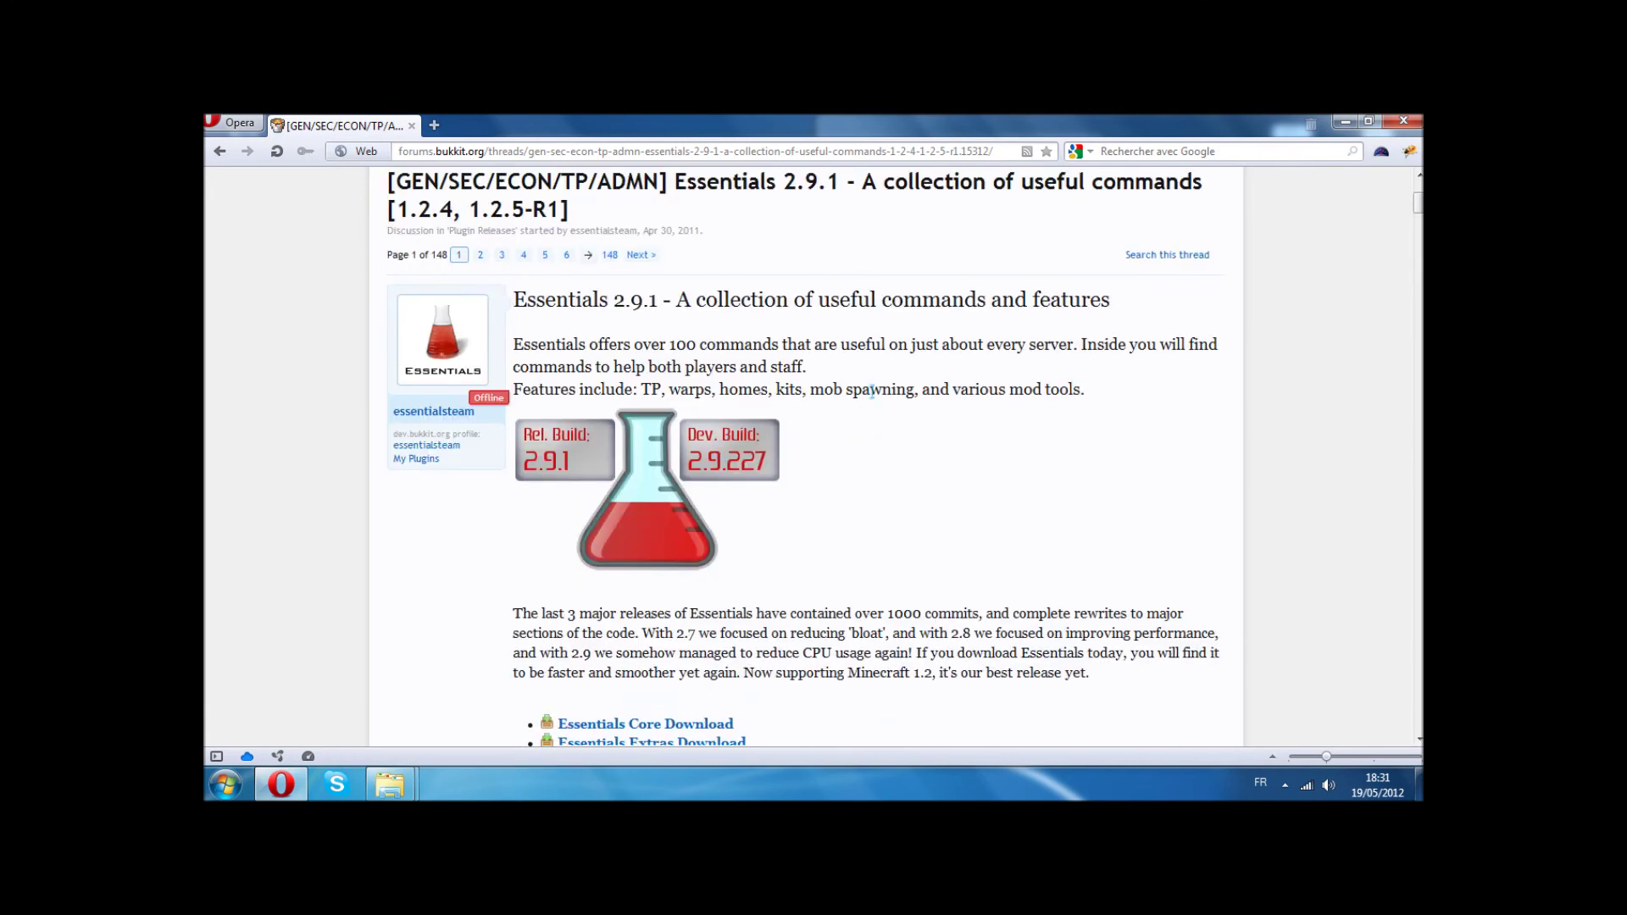
# Step: Examine the Essentials thread's recommended plugins, tutorial videos, donations and general information sections
pyautogui.moveTo(1416, 205); pyautogui.dragTo(1410, 424)
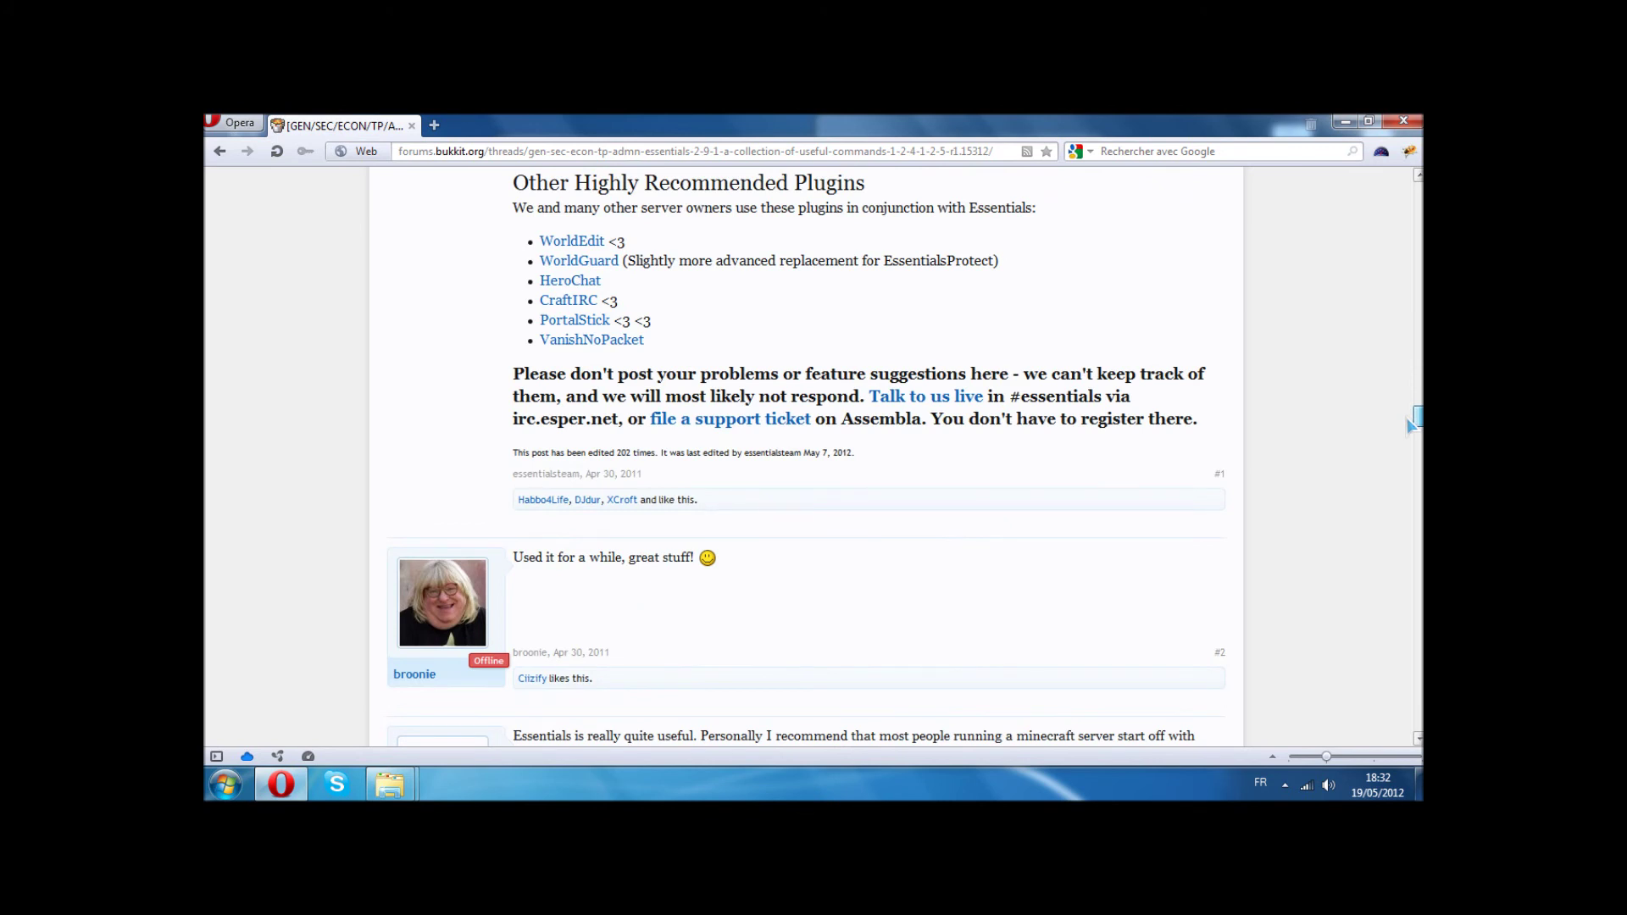
pyautogui.scroll(10, 785, 373)
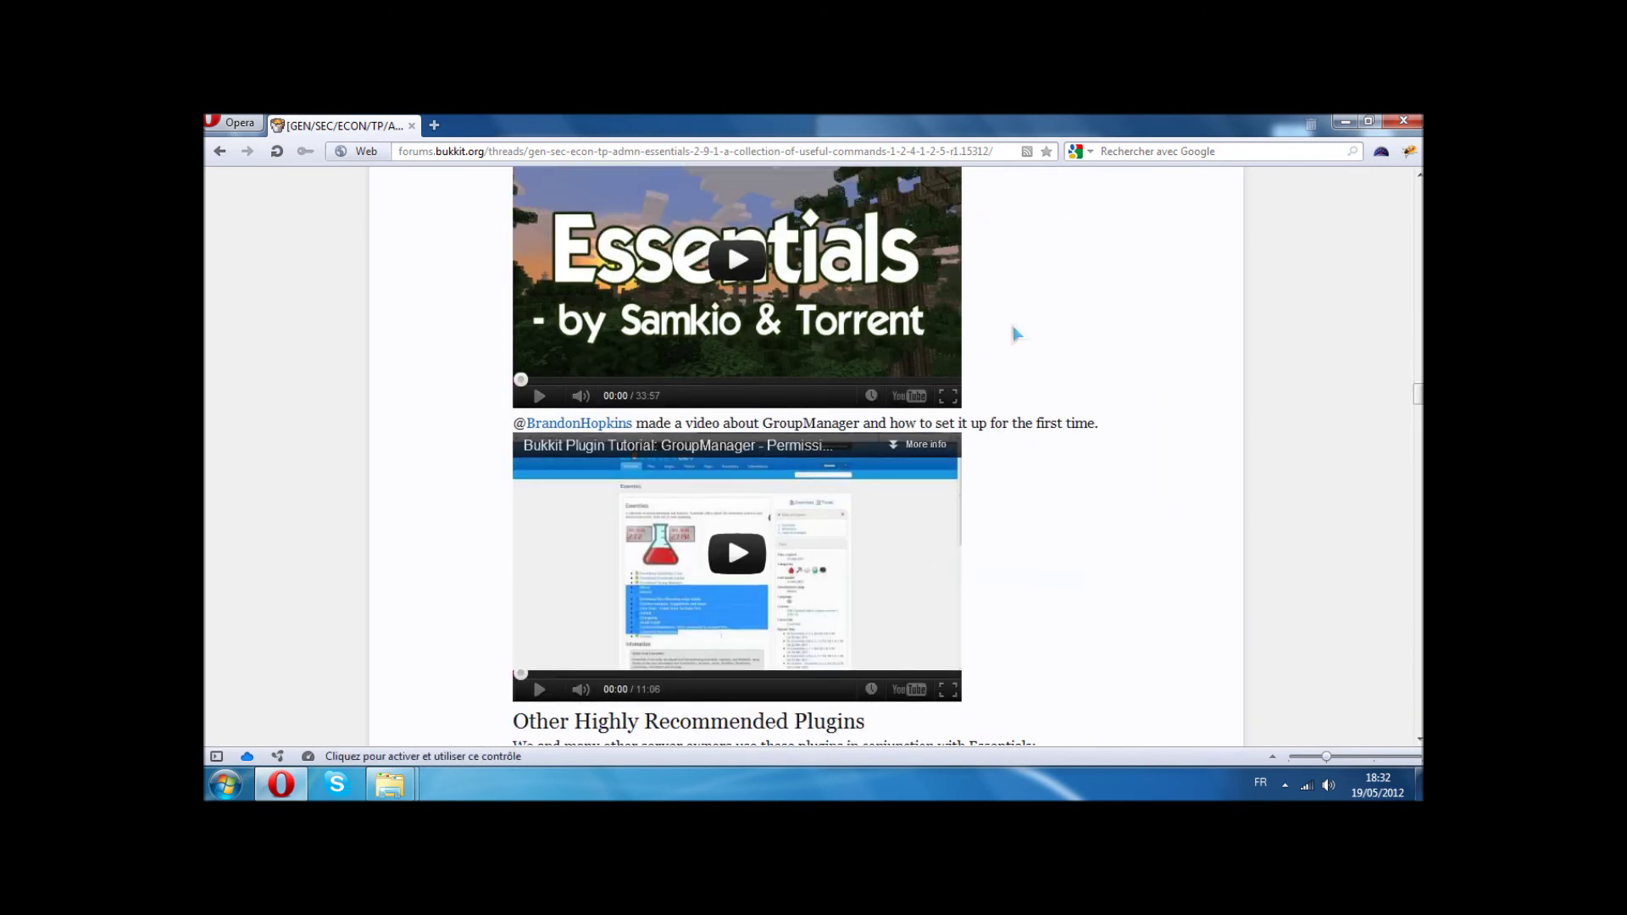
pyautogui.scroll(5, 1017, 330)
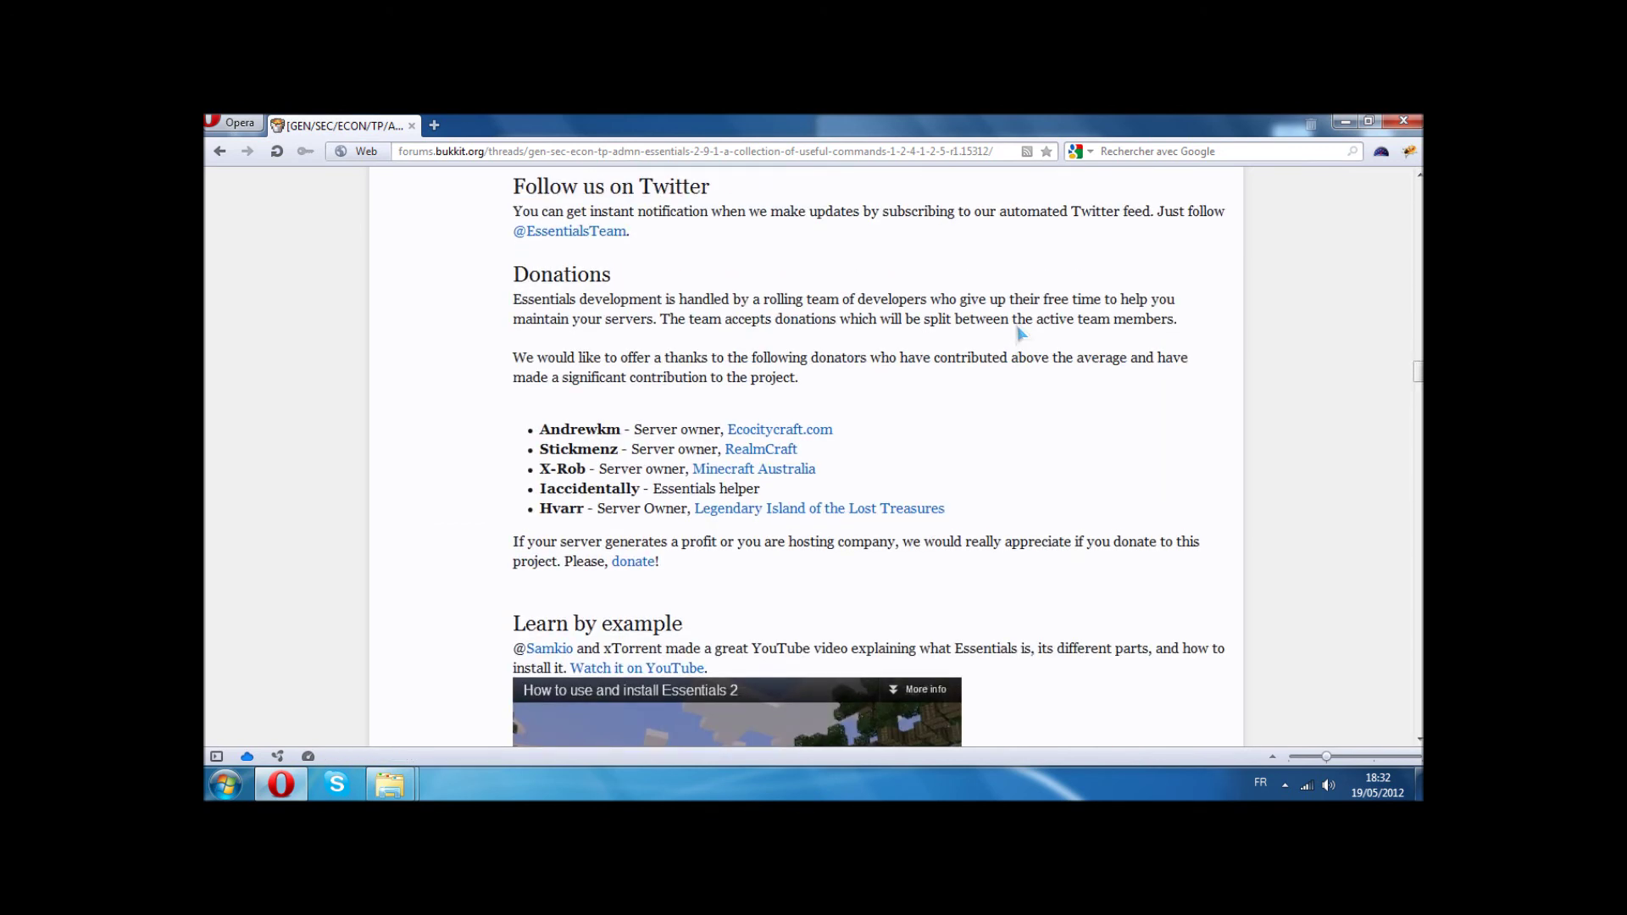
pyautogui.scroll(2, 1017, 323)
pyautogui.scroll(10, 757, 374)
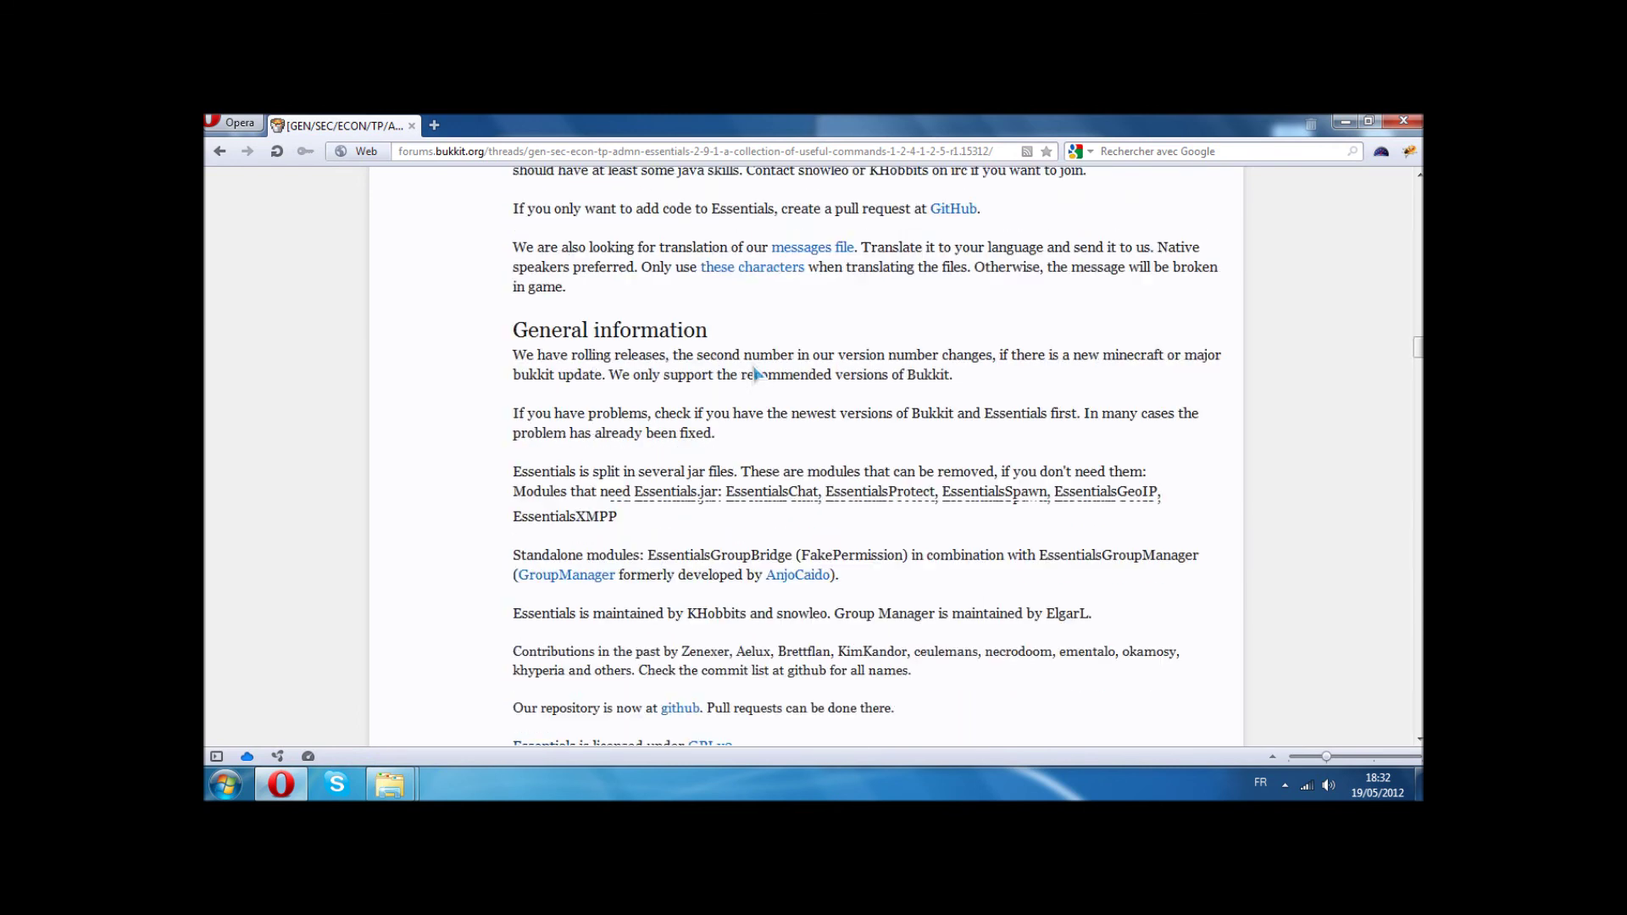
pyautogui.scroll(3, 754, 357)
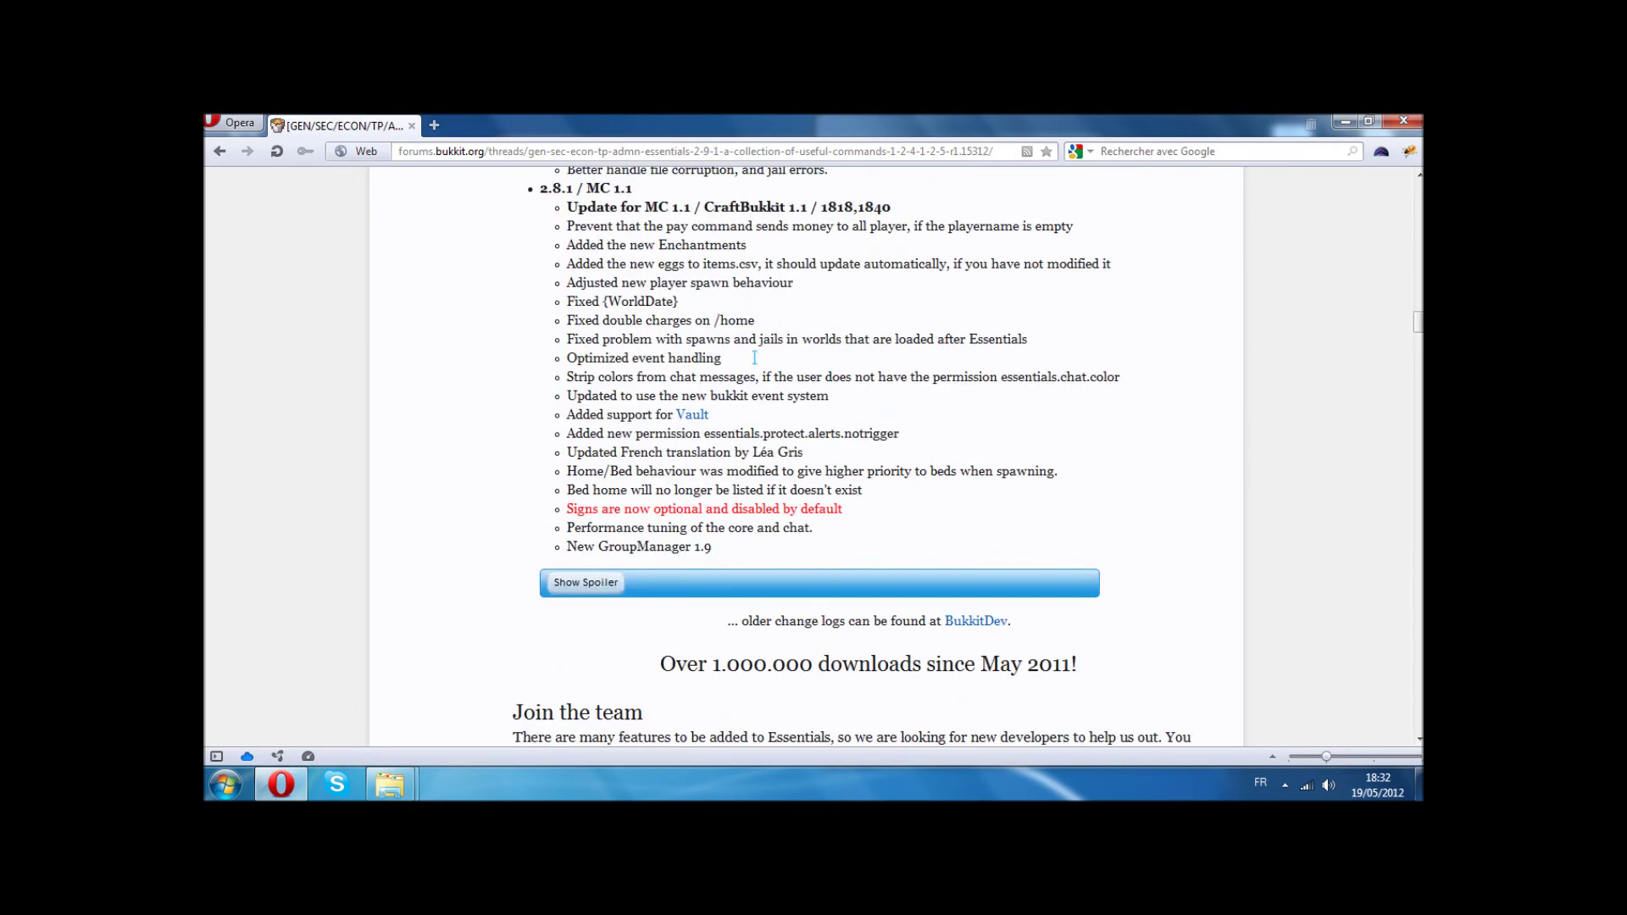
pyautogui.scroll(-8, 757, 364)
pyautogui.scroll(-15, 756, 367)
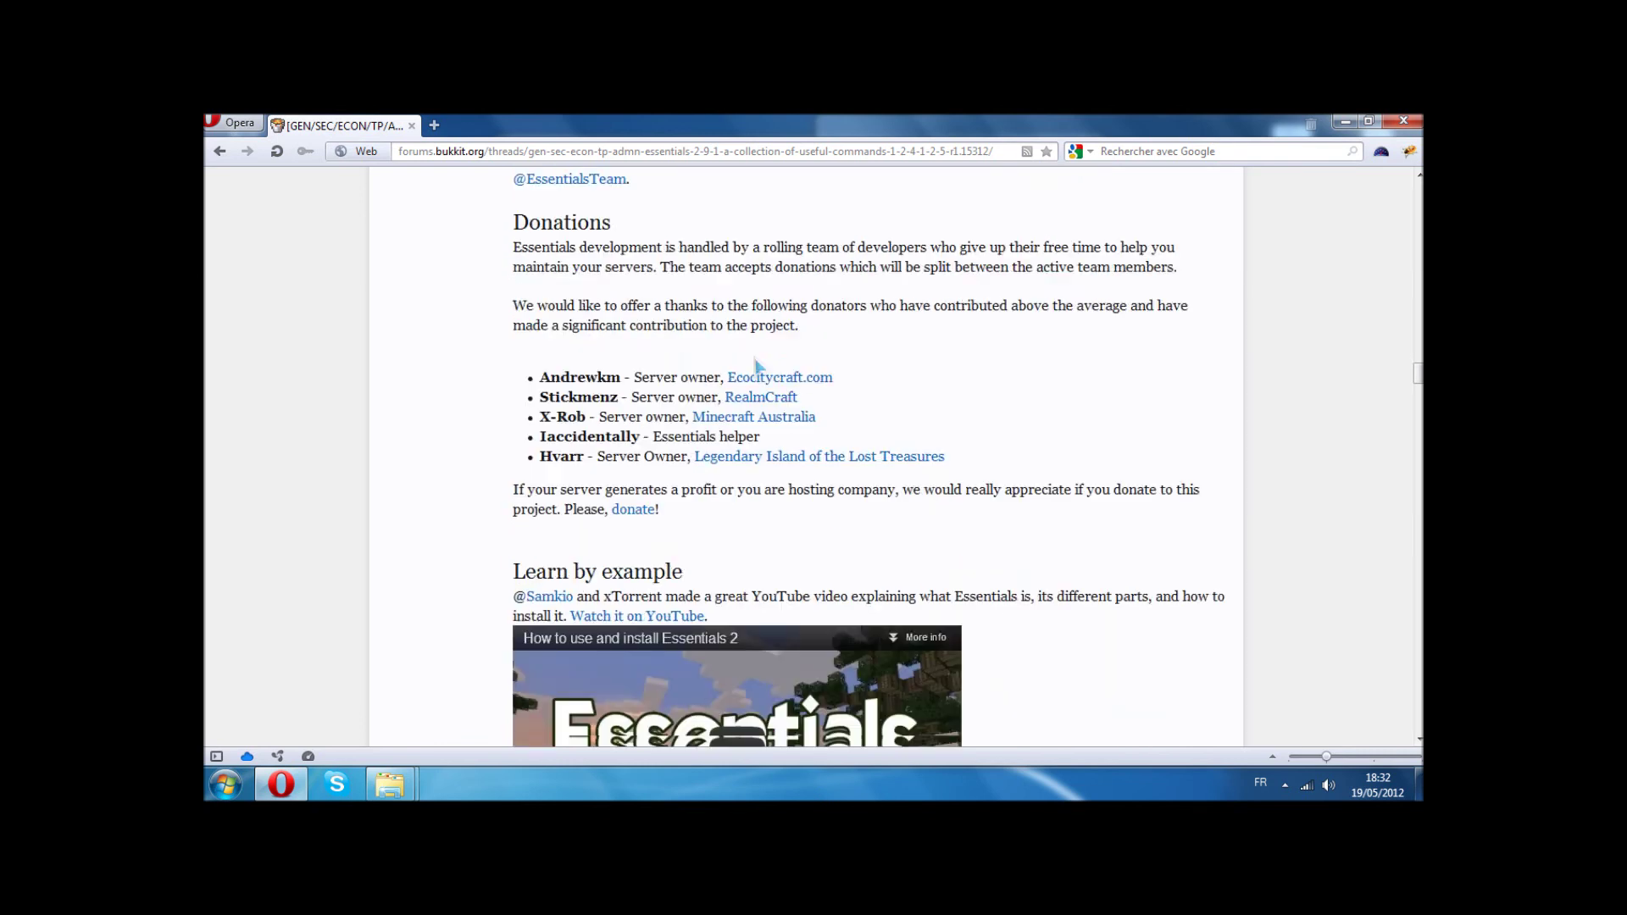
pyautogui.scroll(-3, 890, 474)
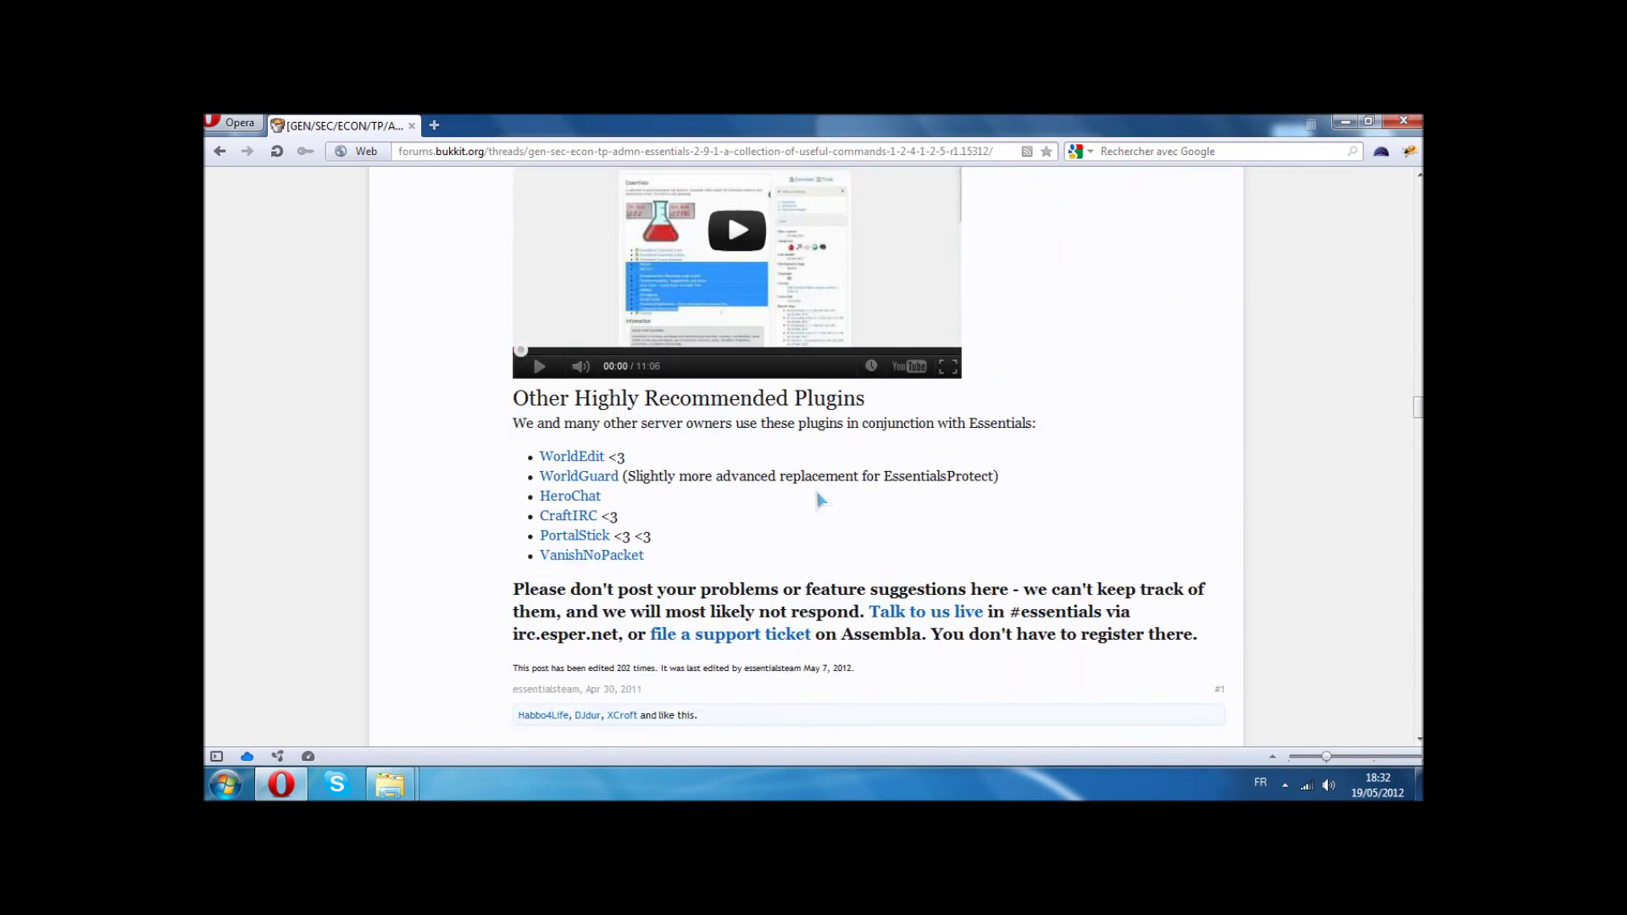
pyautogui.scroll(-10, 483, 466)
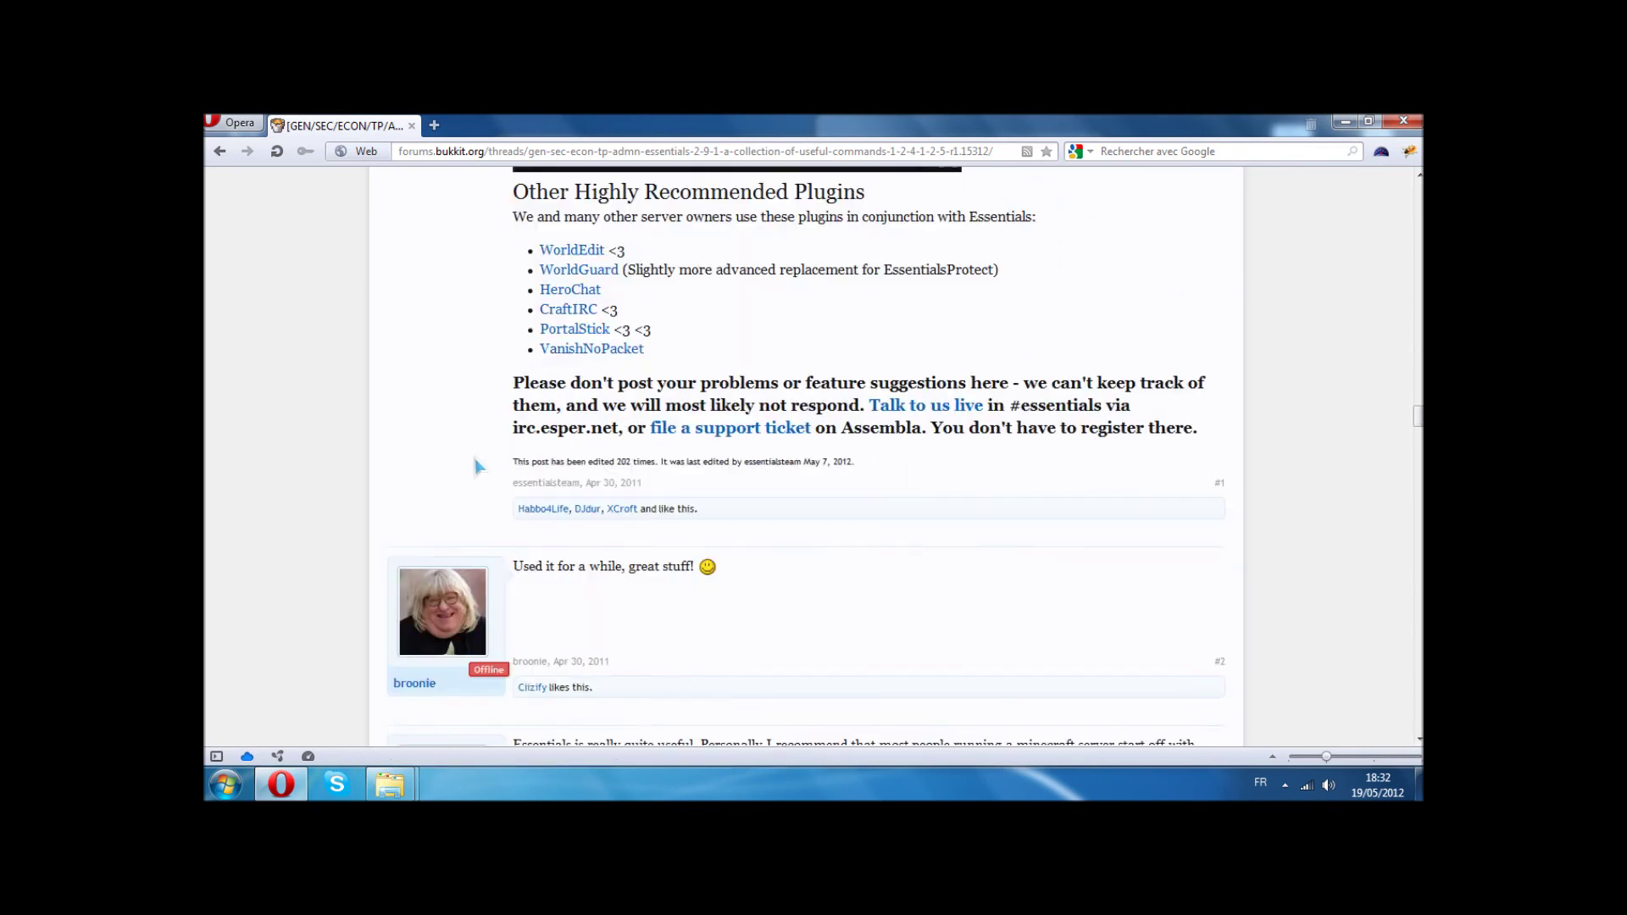
# Step: Return to the list of Essentials download links near the beginning of the thread
pyautogui.scroll(20, 472, 465)
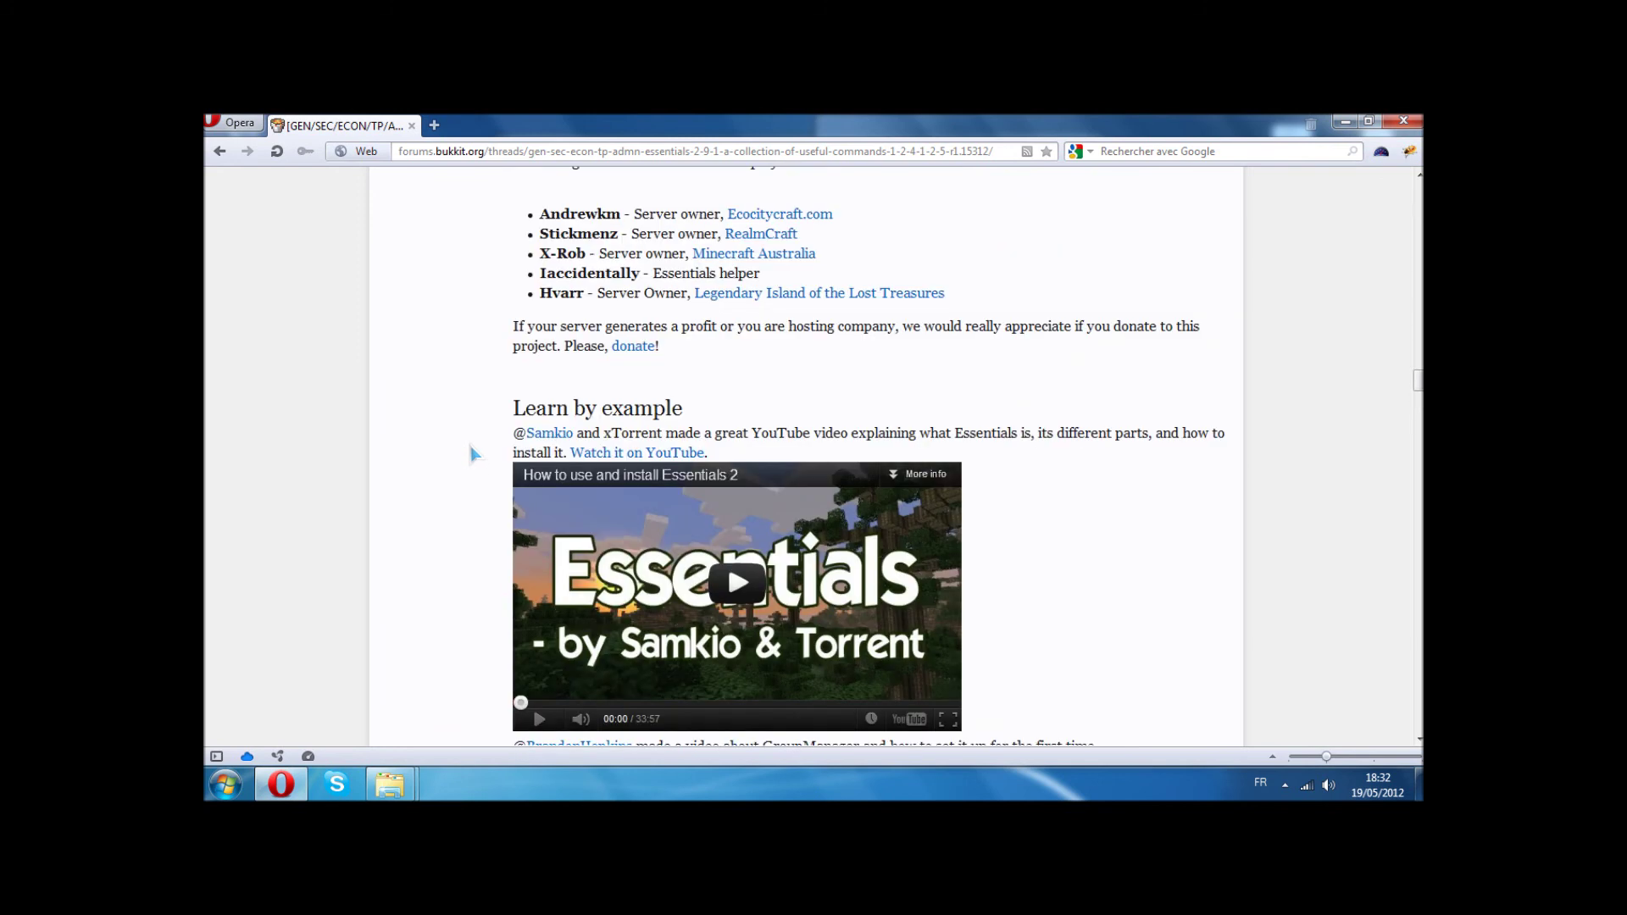
pyautogui.scroll(5, 474, 455)
pyautogui.scroll(4, 473, 454)
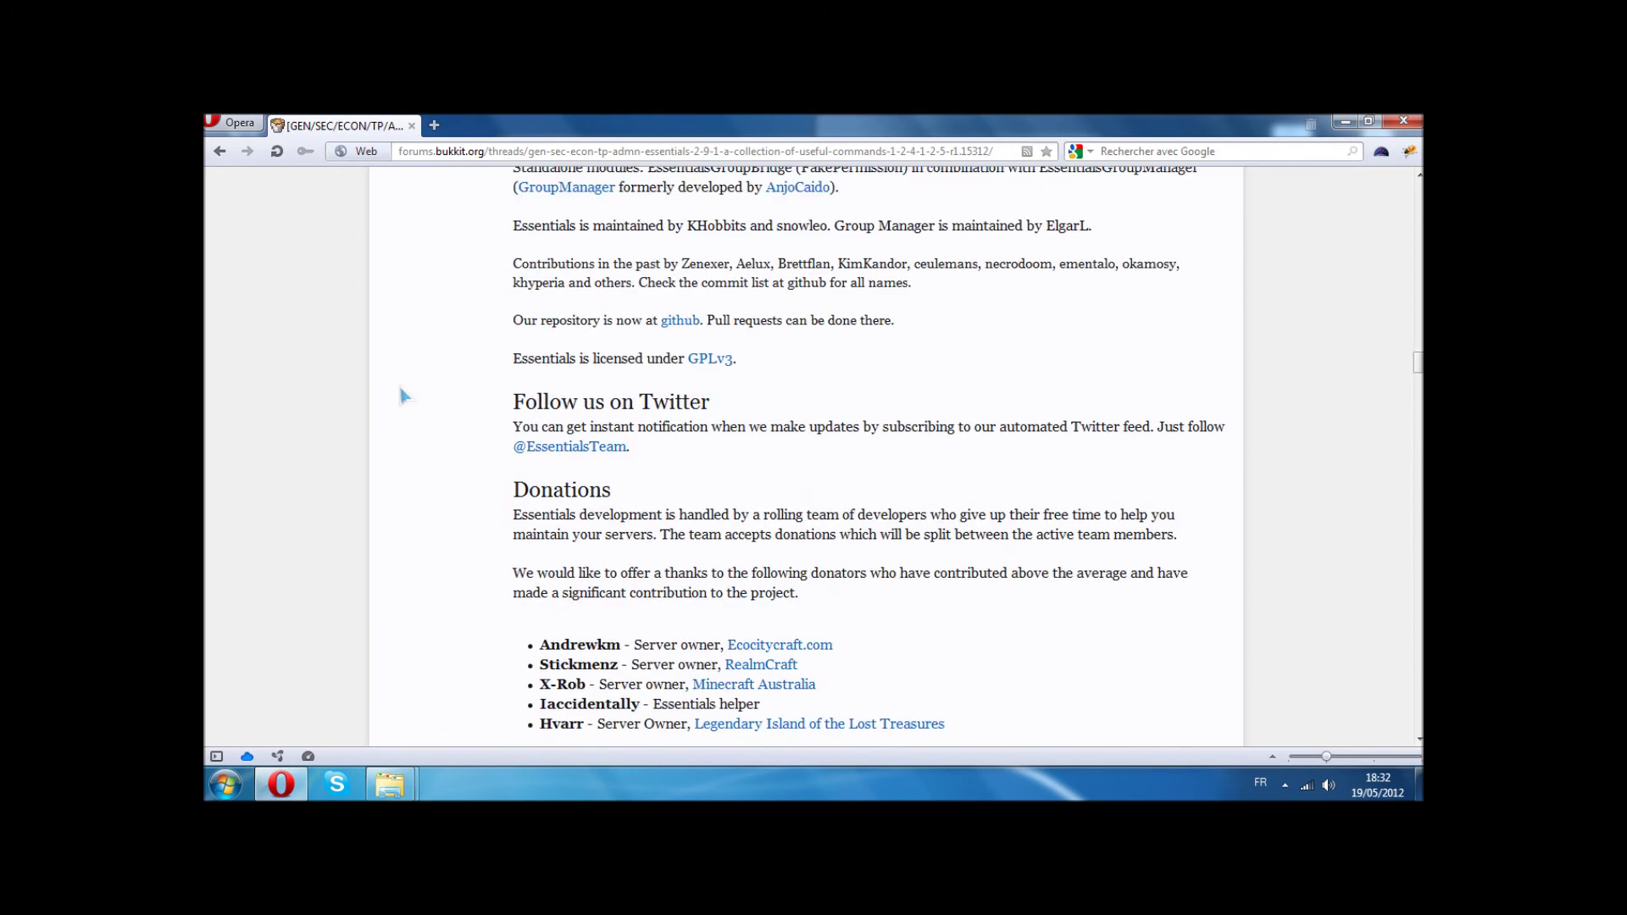
pyautogui.scroll(4, 416, 380)
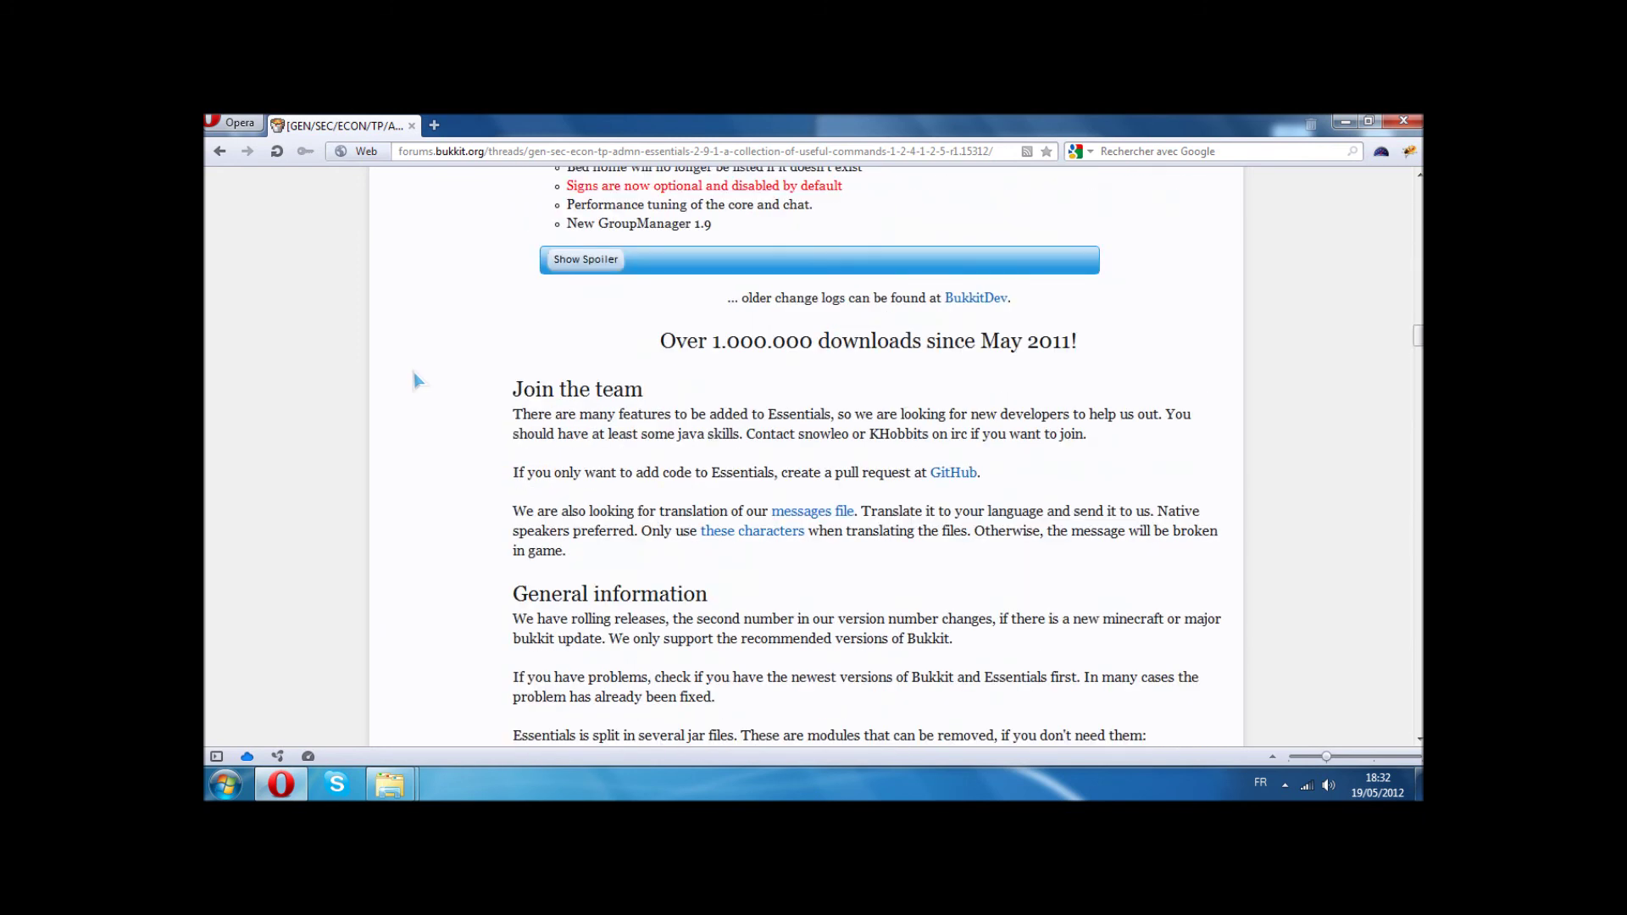
pyautogui.scroll(15, 416, 380)
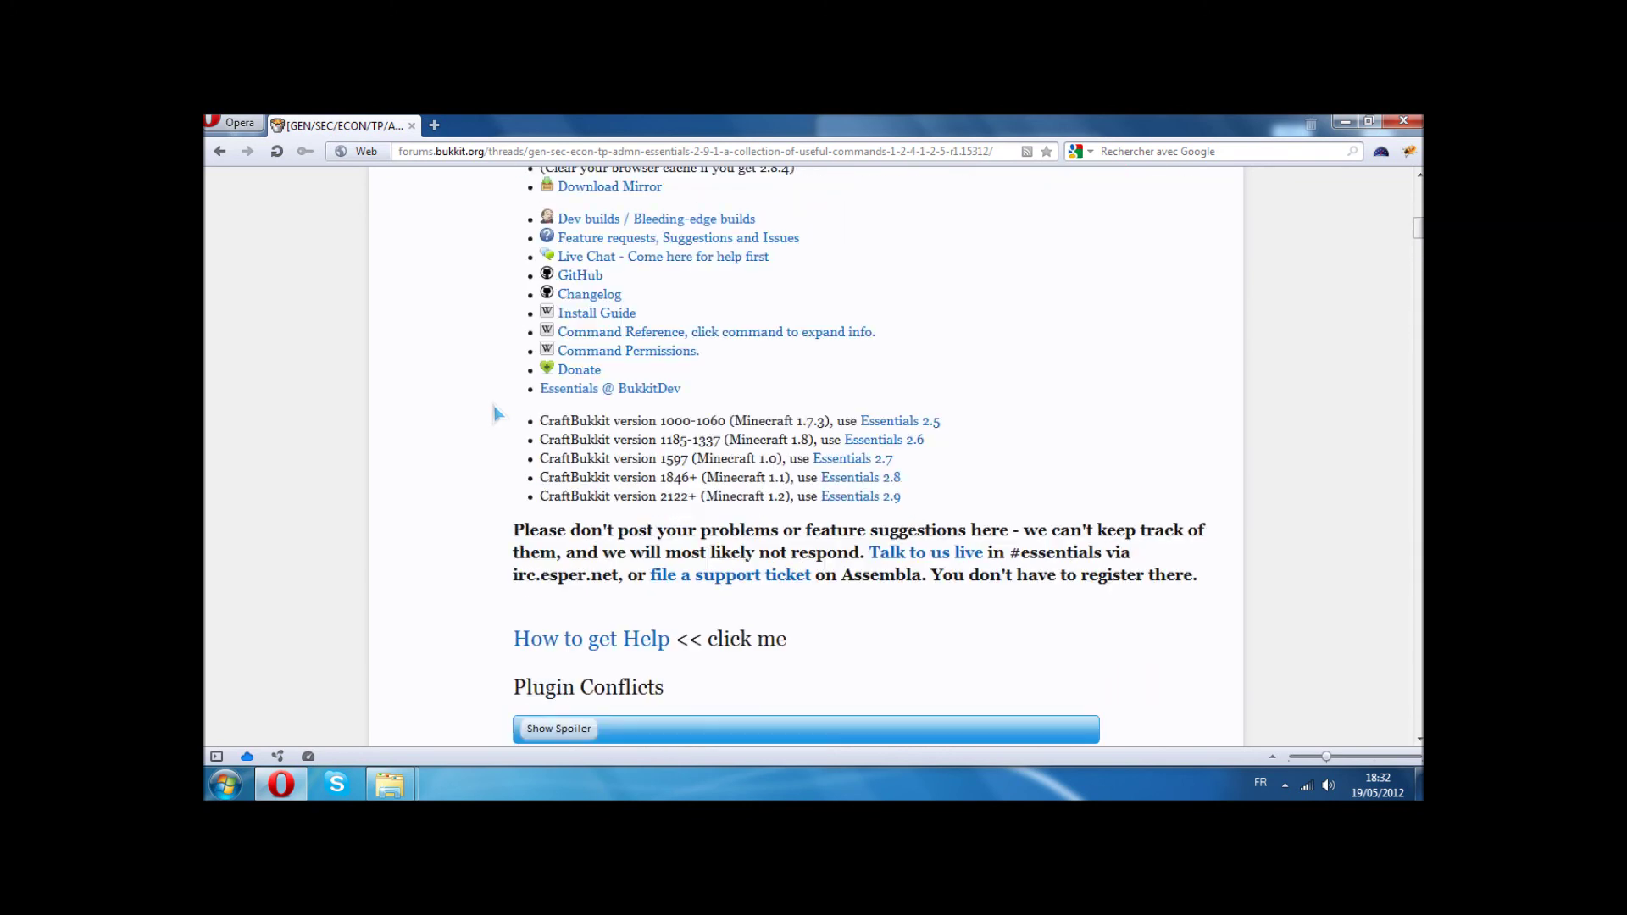
pyautogui.scroll(5, 538, 481)
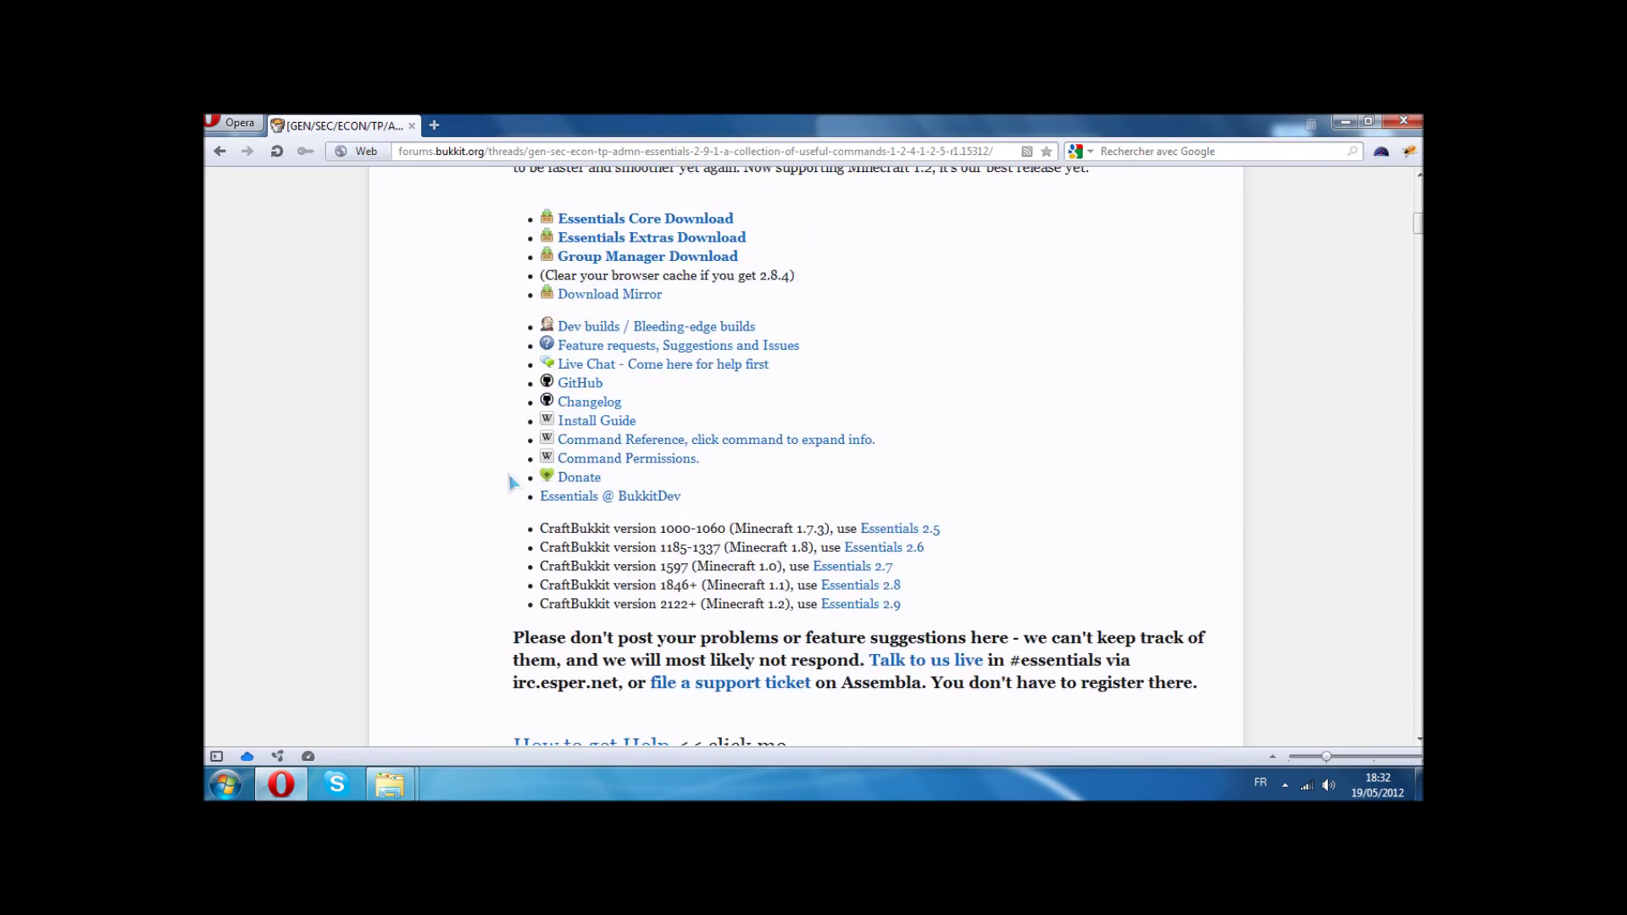
# Step: Open the Essentials @ BukkitDev page from the thread and follow its Curse link to the plugin's Curse page
pyautogui.scroll(-3, 542, 491)
pyautogui.click(649, 604)
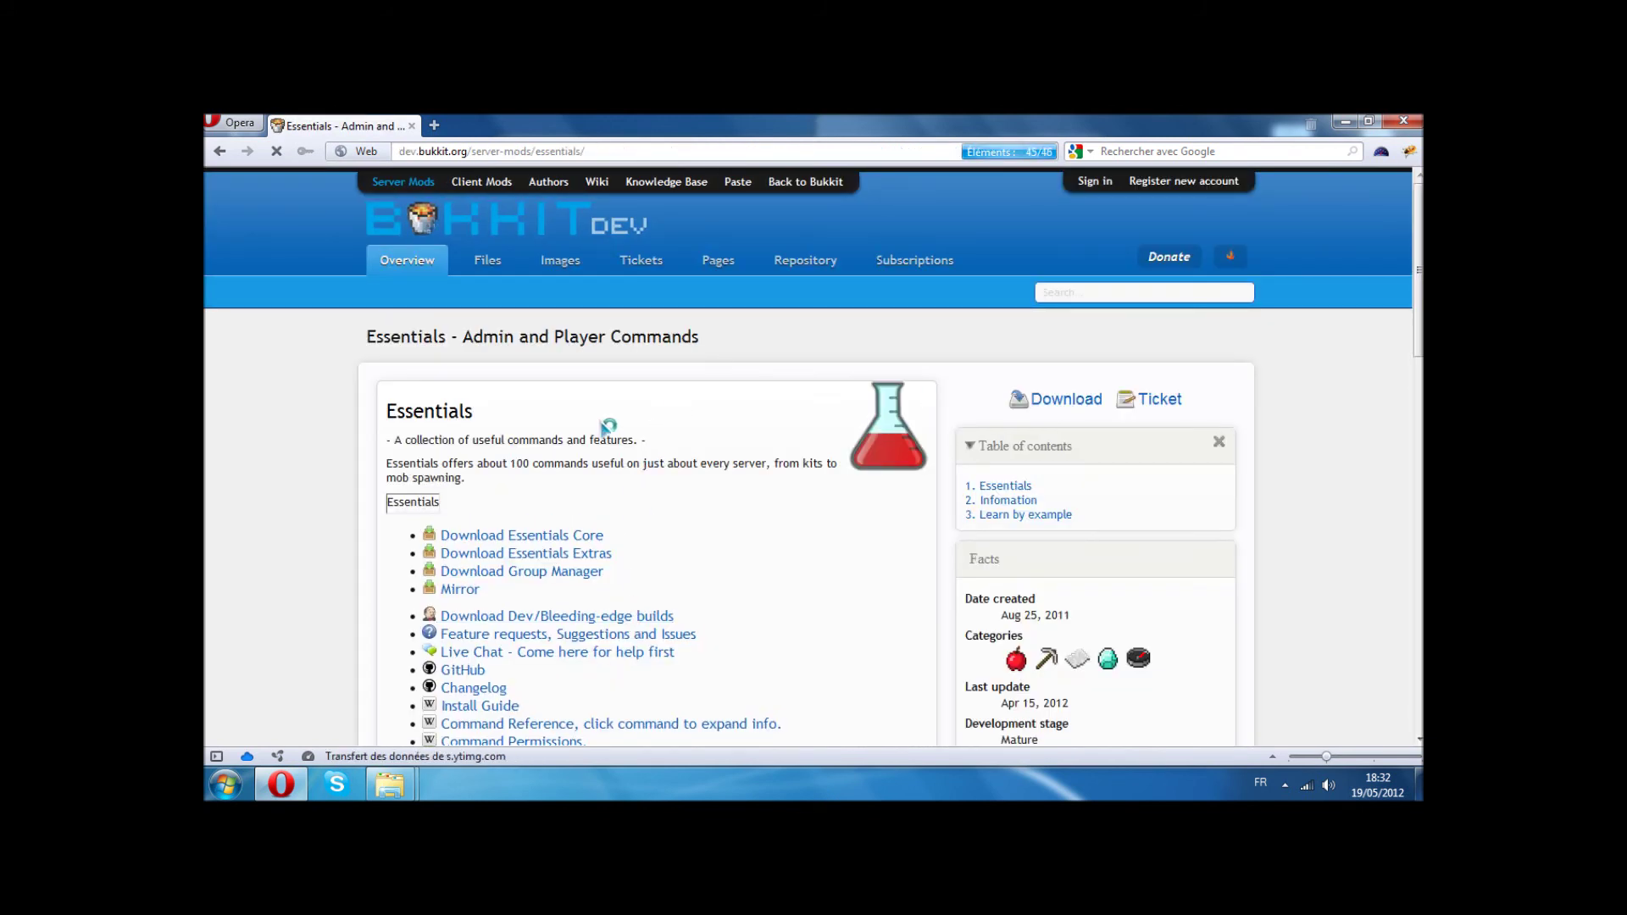
pyautogui.scroll(-6, 763, 348)
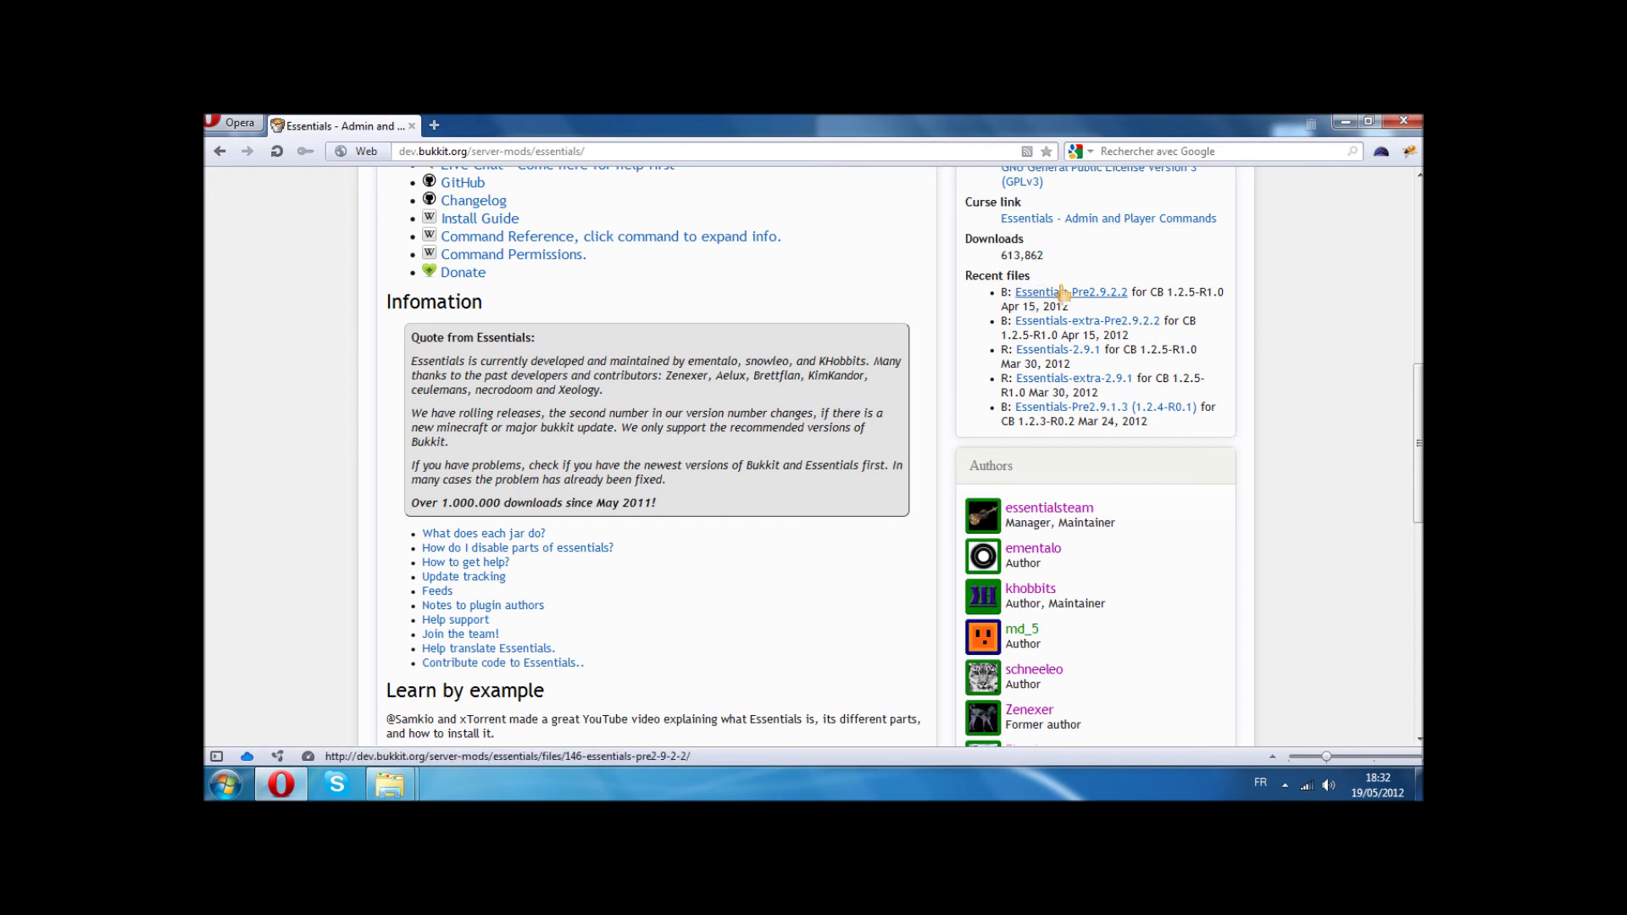
pyautogui.scroll(1, 1062, 292)
pyautogui.click(1035, 326)
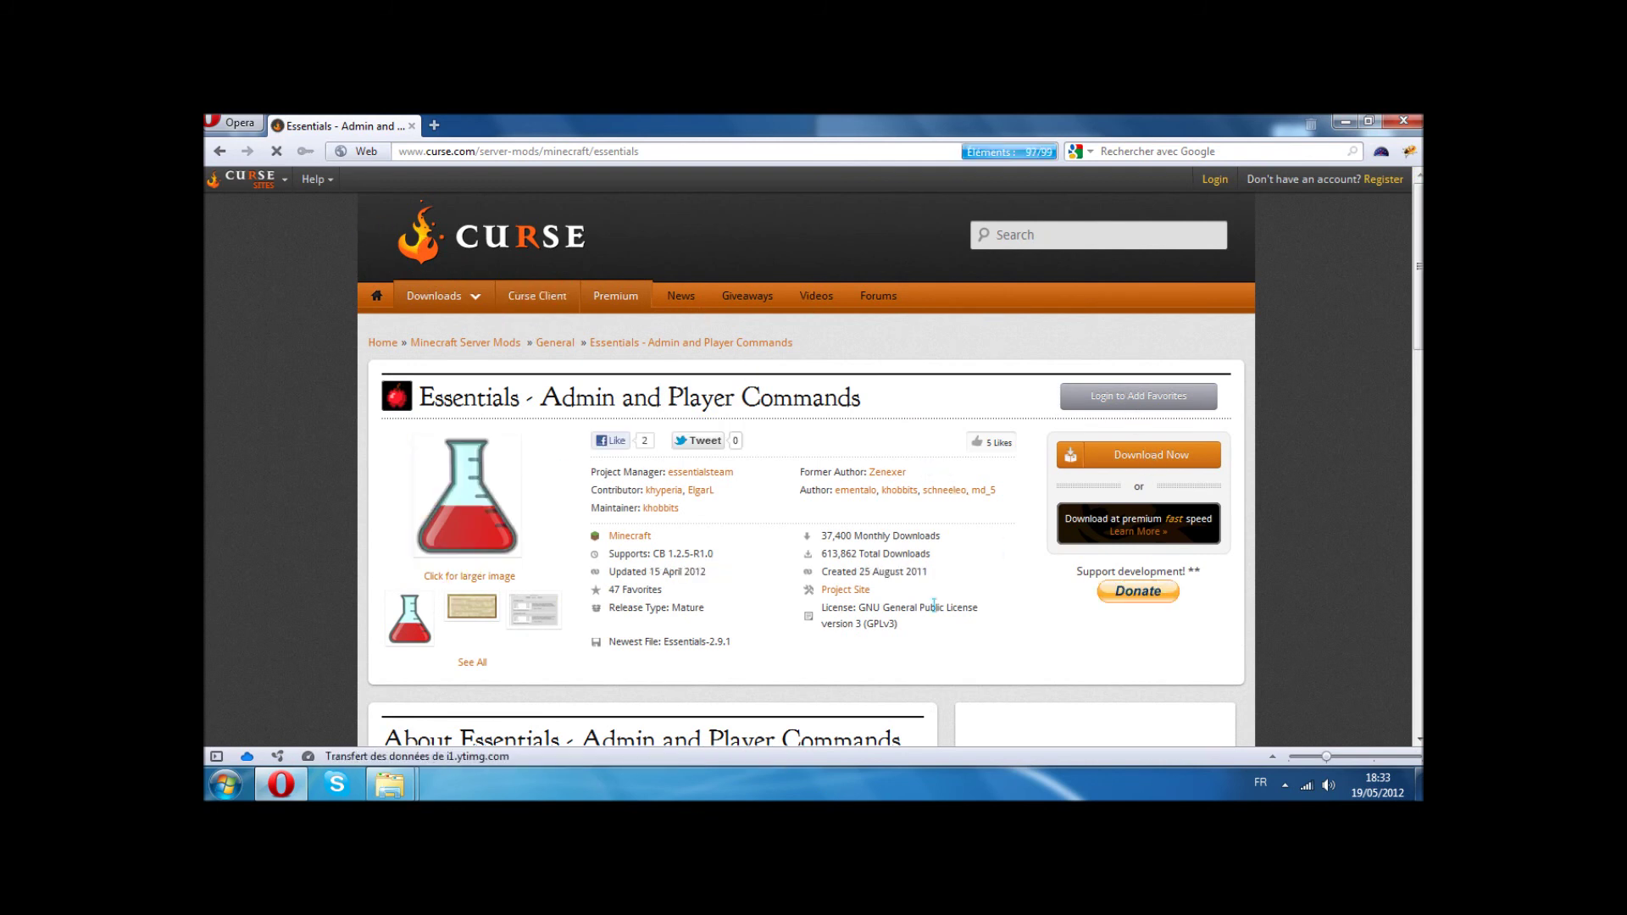
# Step: Download Essentials from its Curse page and save Essentials.zip on the desktop (Bureau)
pyautogui.click(1127, 458)
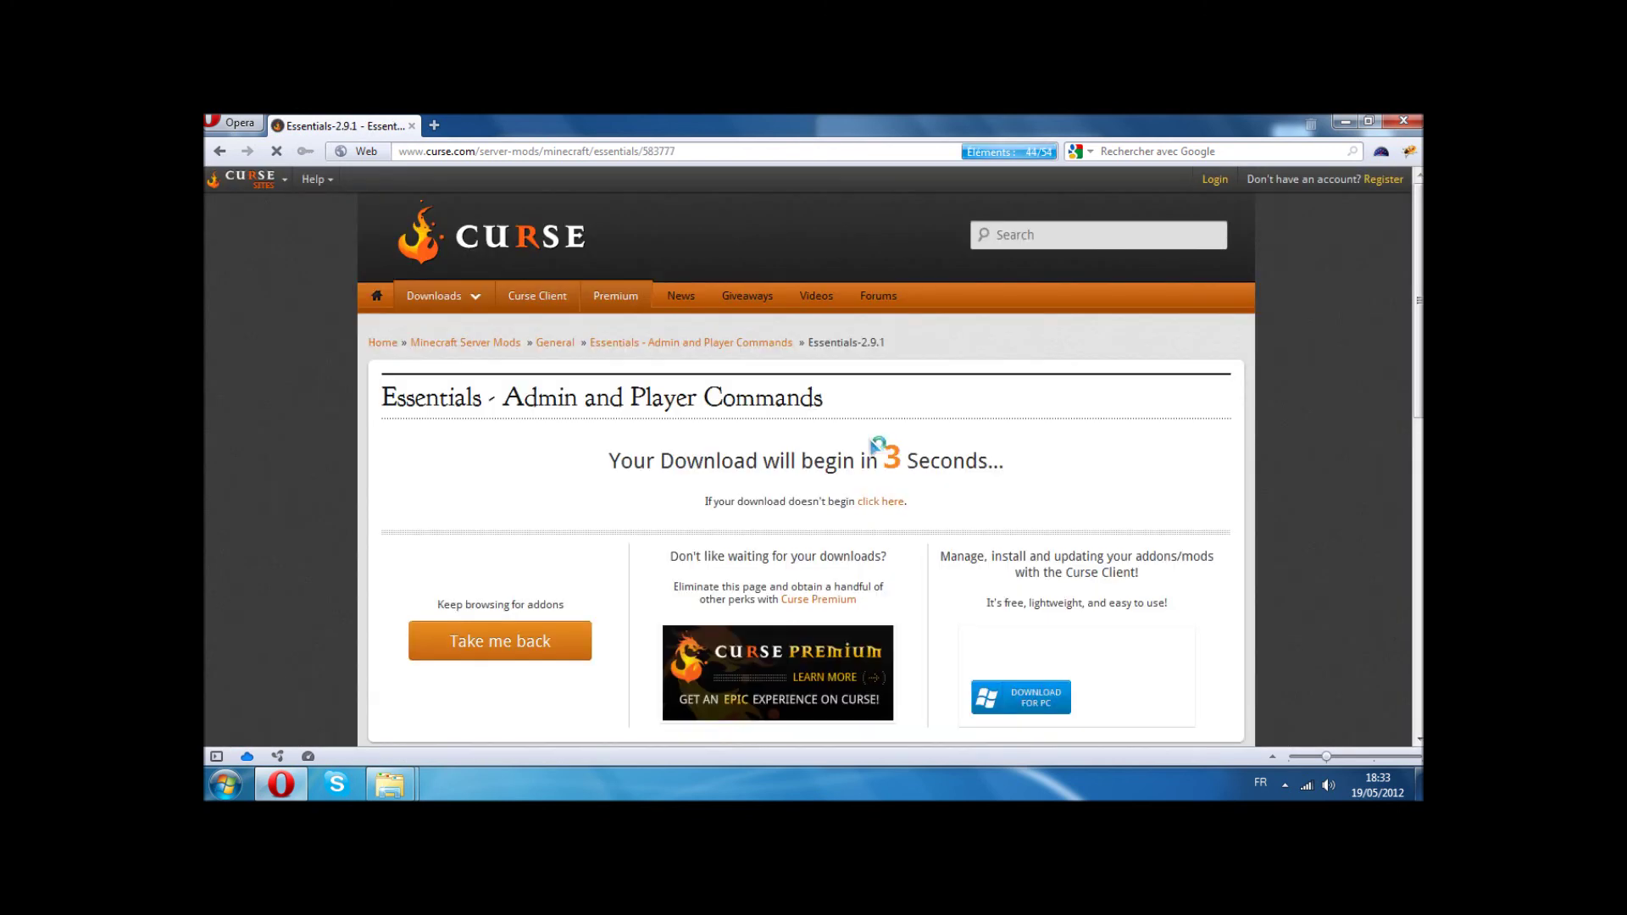
pyautogui.scroll(-2, 843, 420)
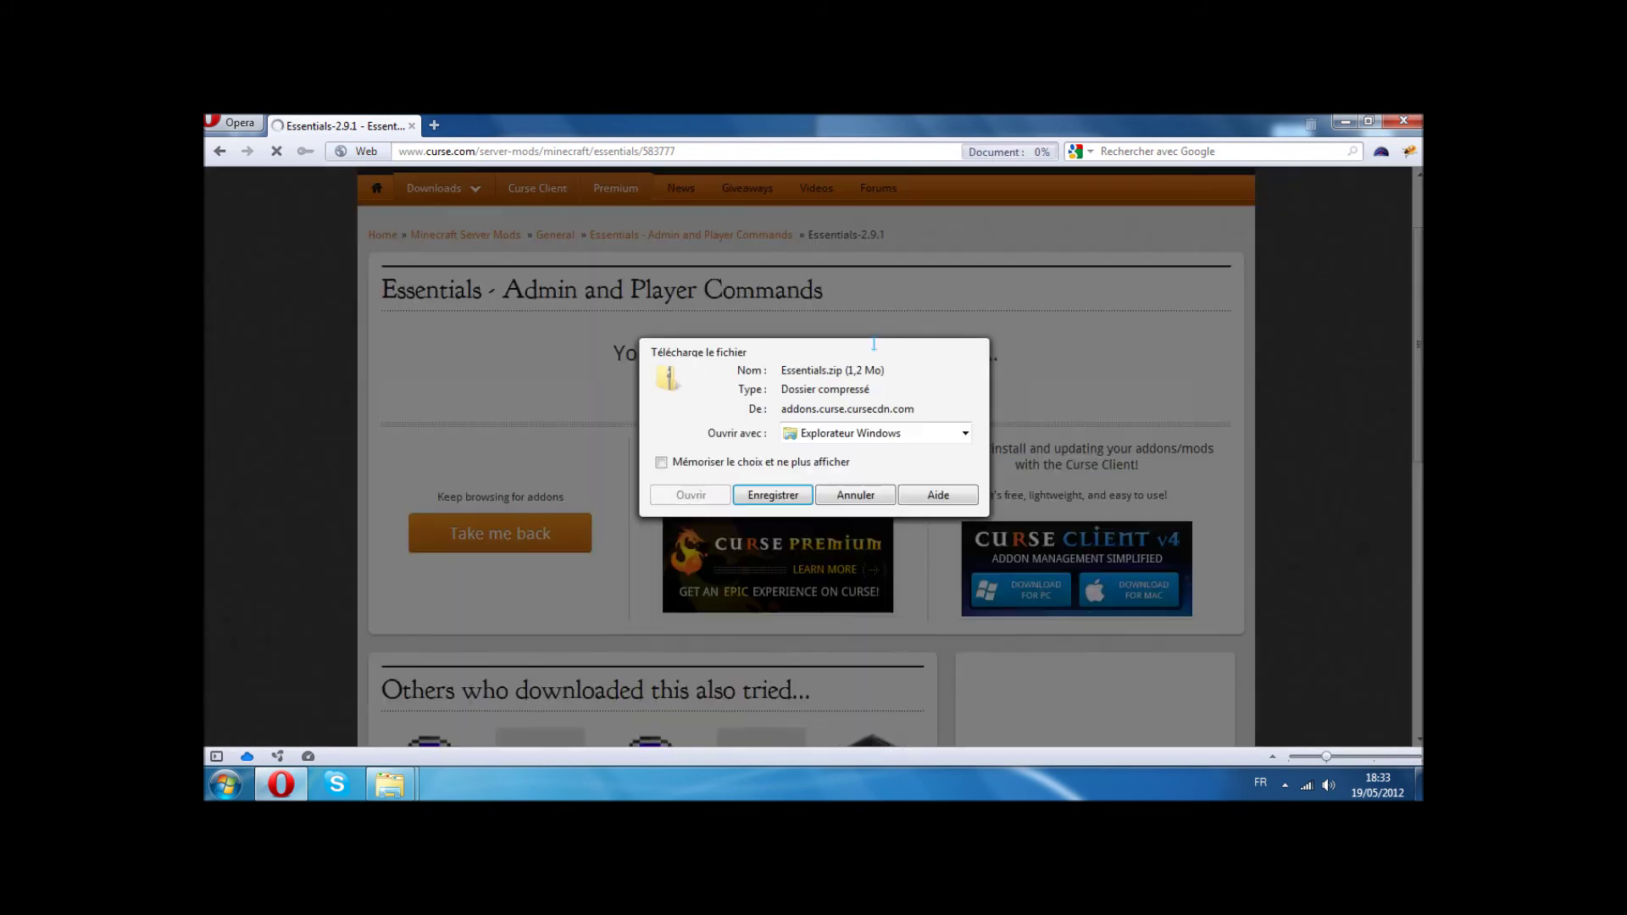
pyautogui.press('Return')
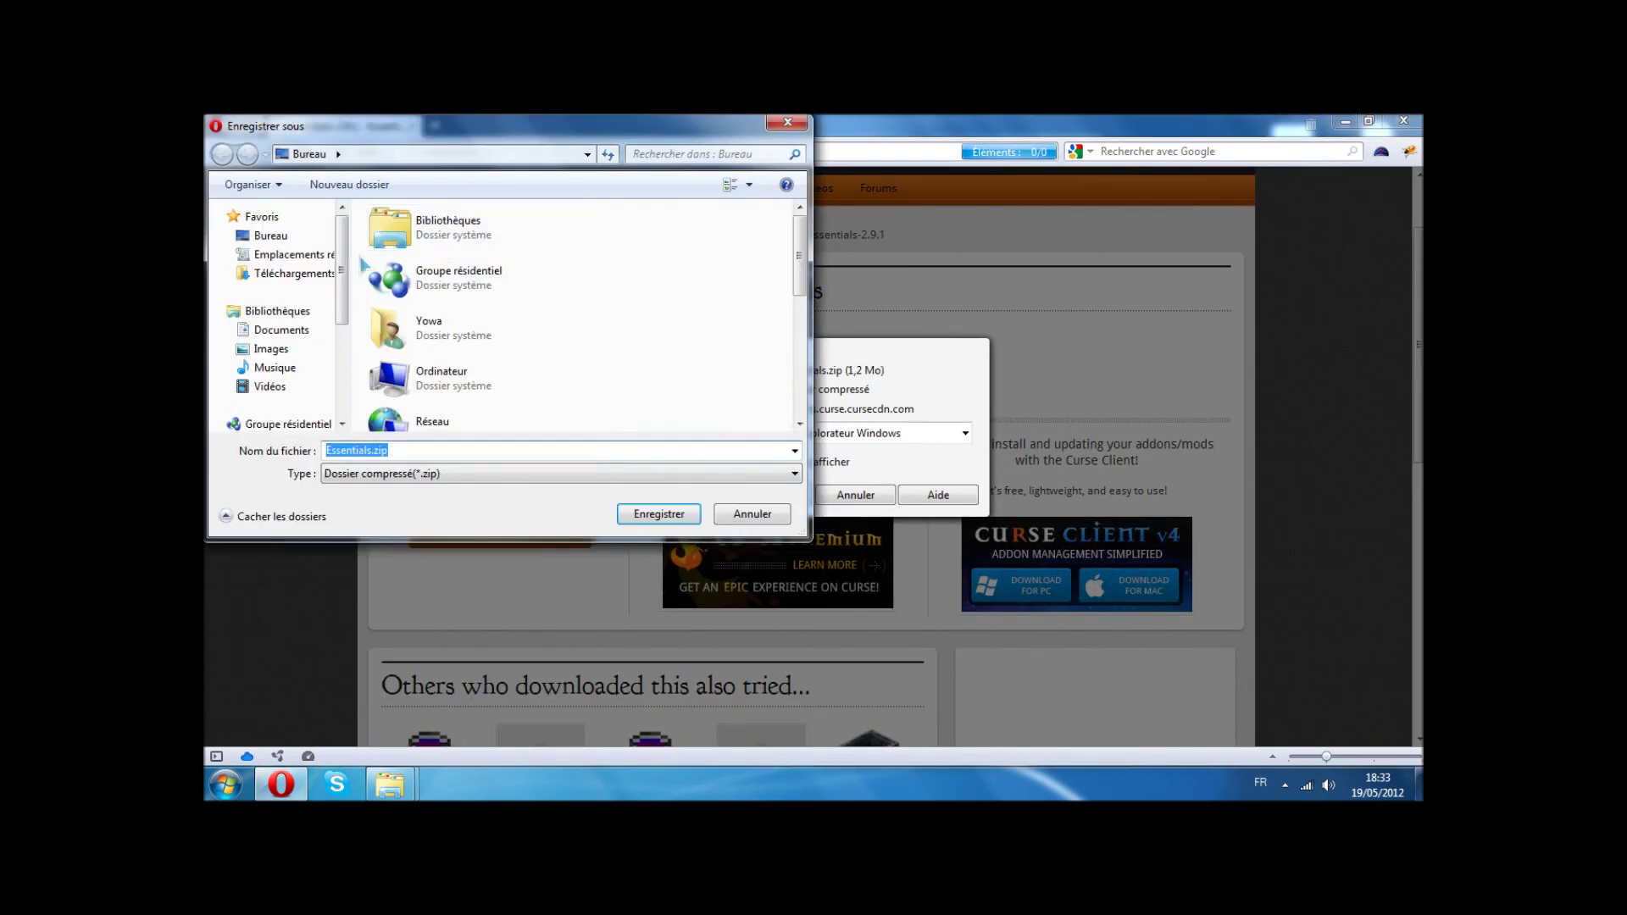
pyautogui.click(272, 236)
pyautogui.click(660, 514)
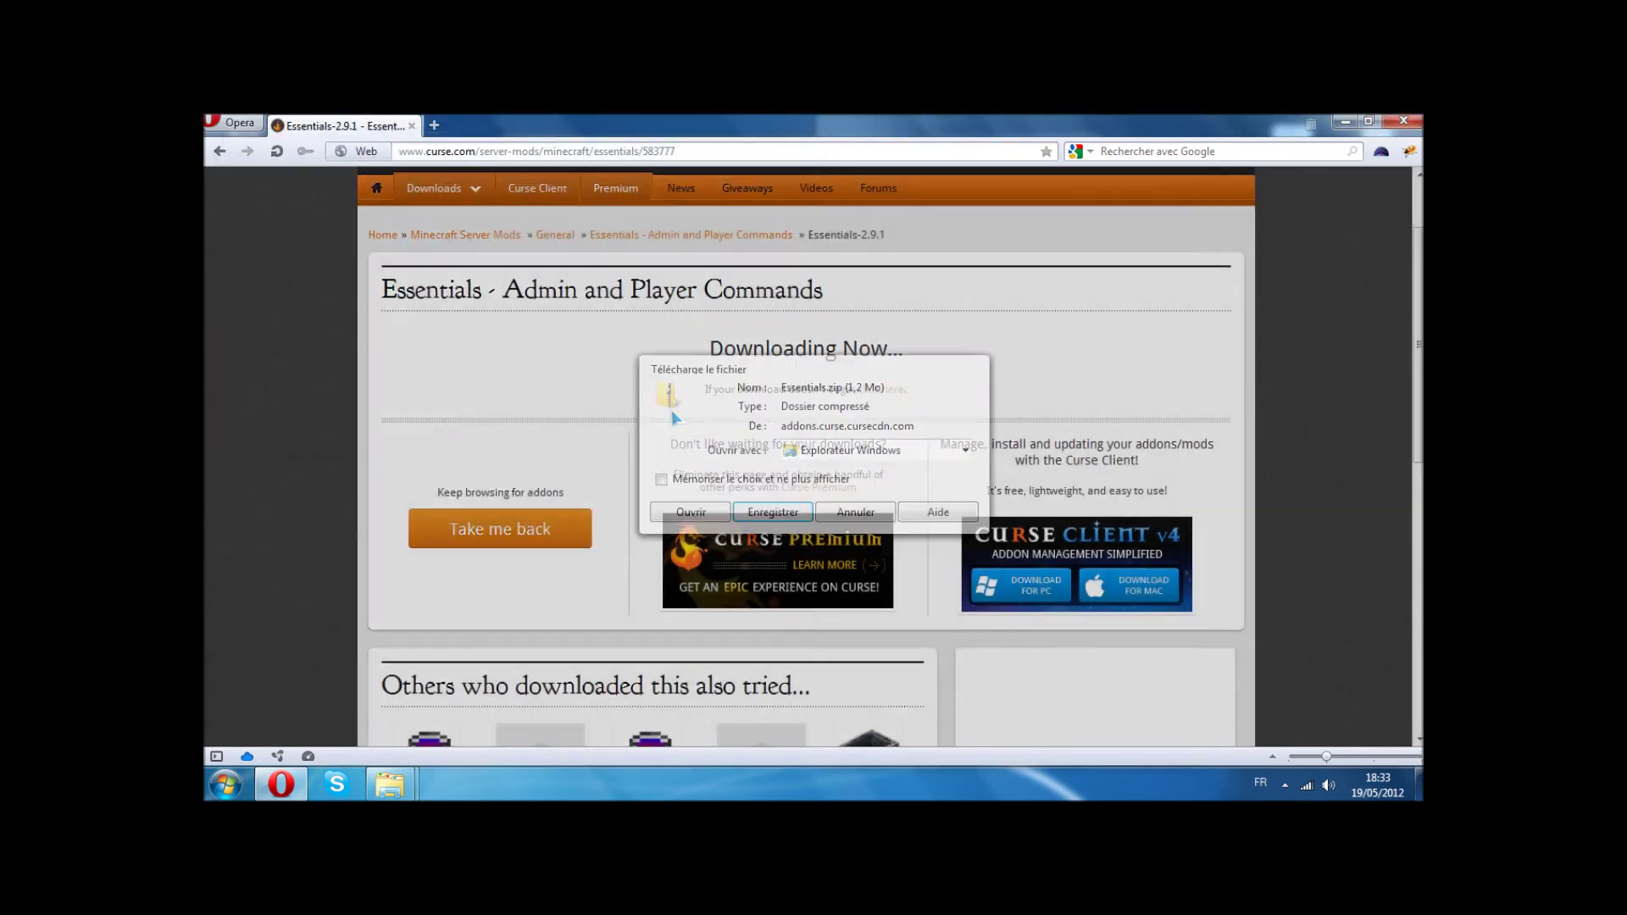
# Step: Check the Essentials.zip transfer, then close the download list, the browser and the Serveur MC plugins window
pyautogui.click(441, 129)
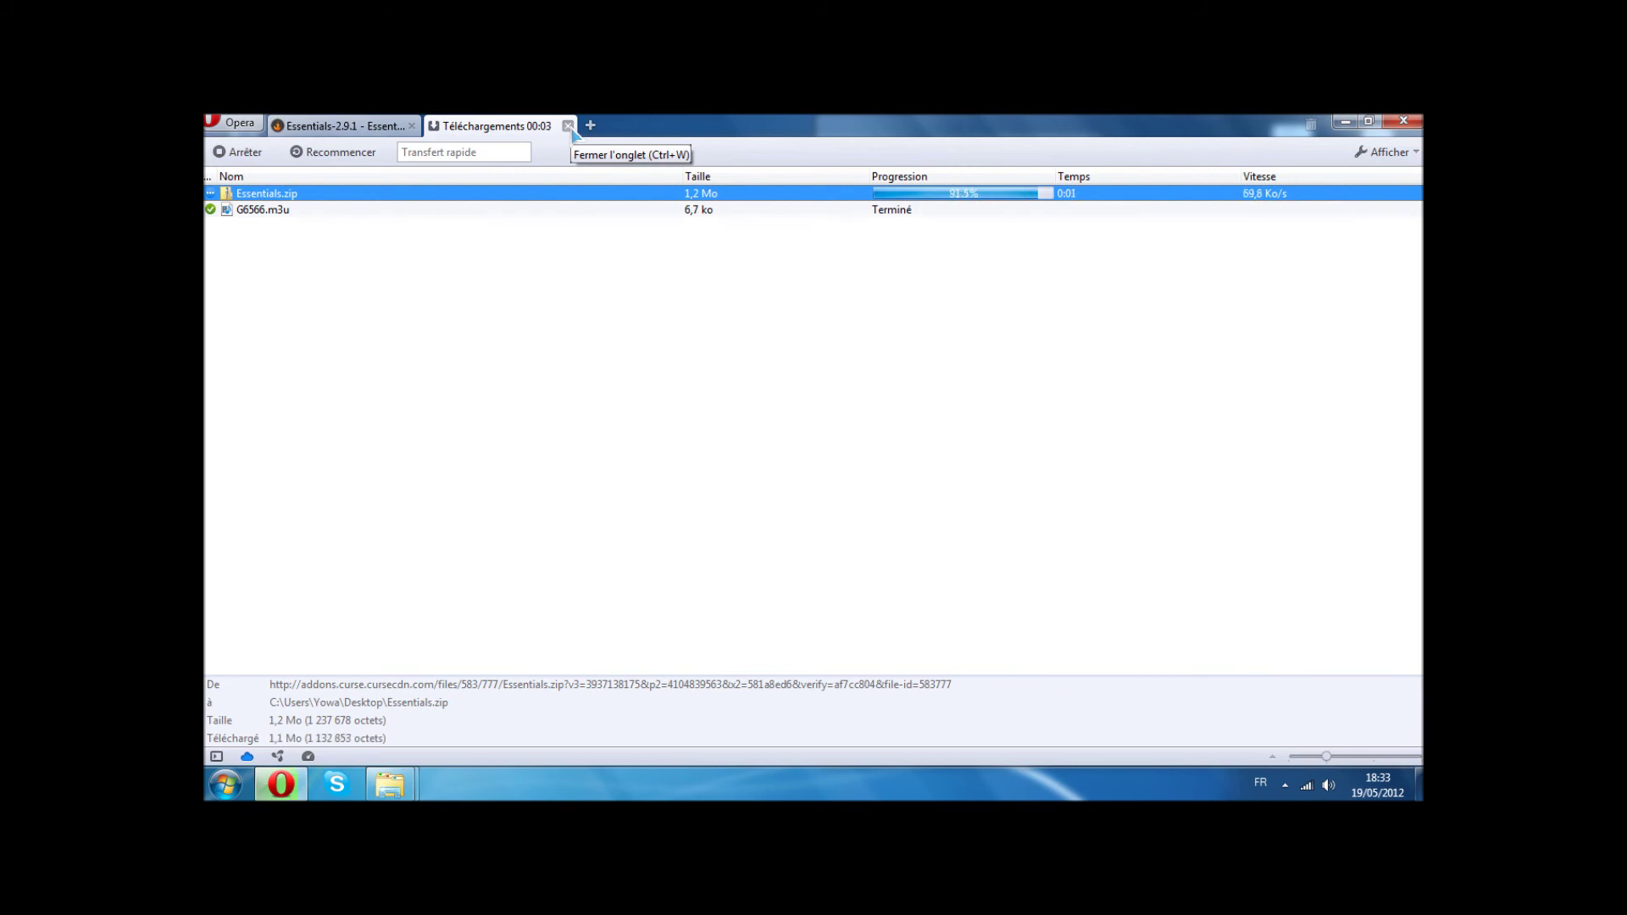
pyautogui.click(568, 126)
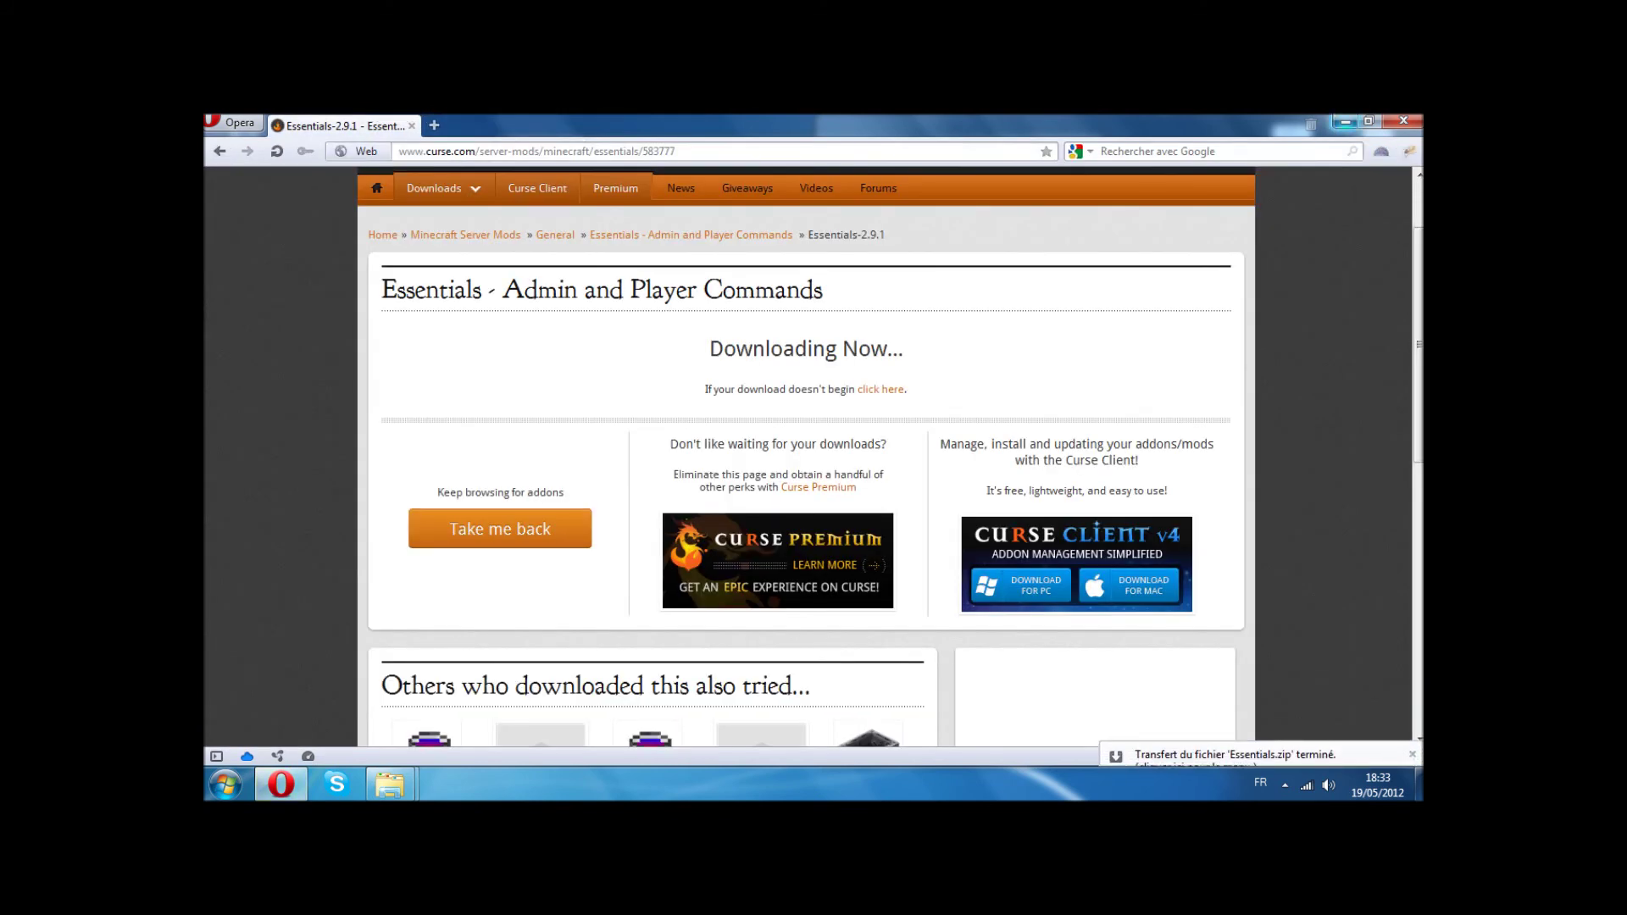
pyautogui.click(1404, 124)
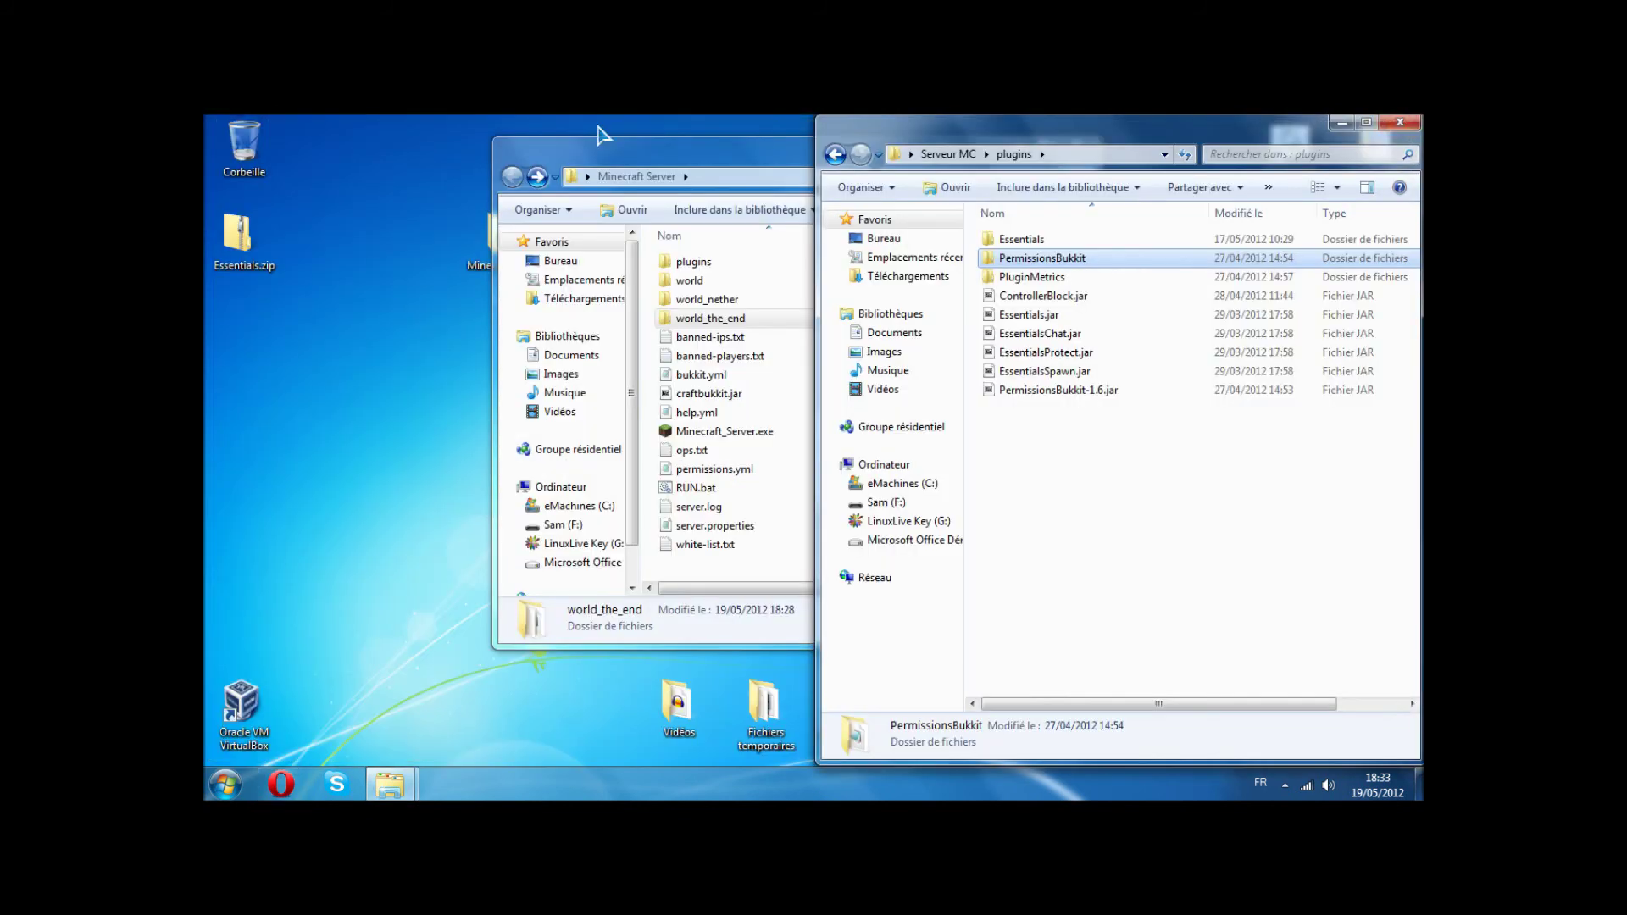
pyautogui.click(1400, 122)
# Step: Copy all four Essentials JAR files from Essentials.zip into the plugins folder of Minecraft Server
pyautogui.doubleClick(240, 233)
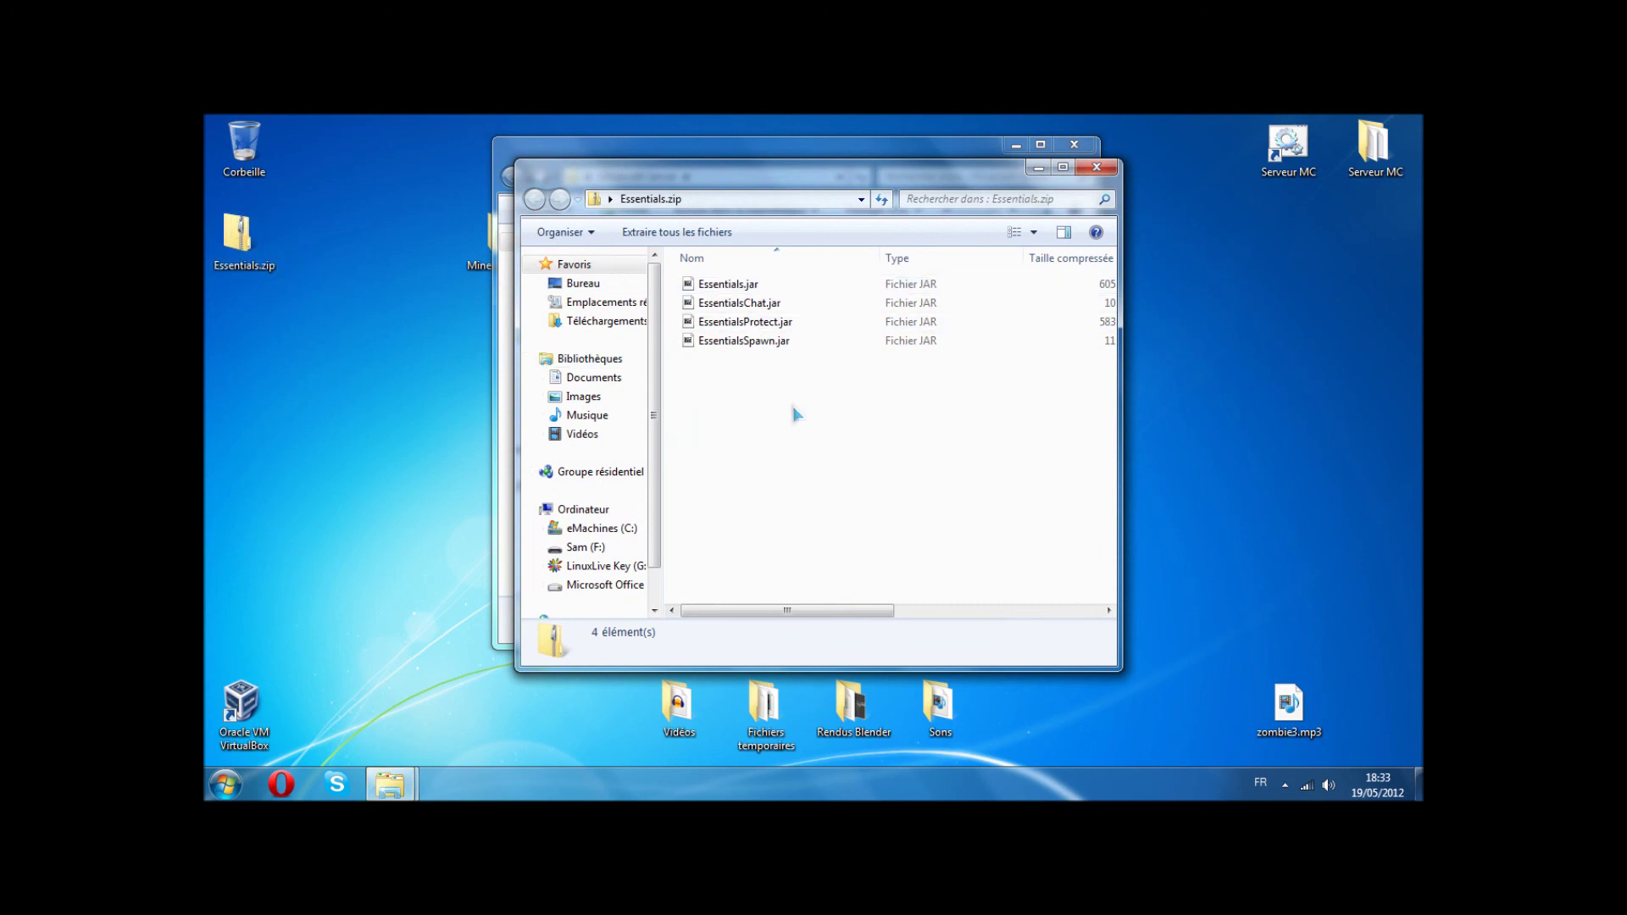
pyautogui.moveTo(794, 410)
pyautogui.mouseDown()
pyautogui.moveTo(729, 276)
pyautogui.moveTo(822, 426)
pyautogui.mouseUp()
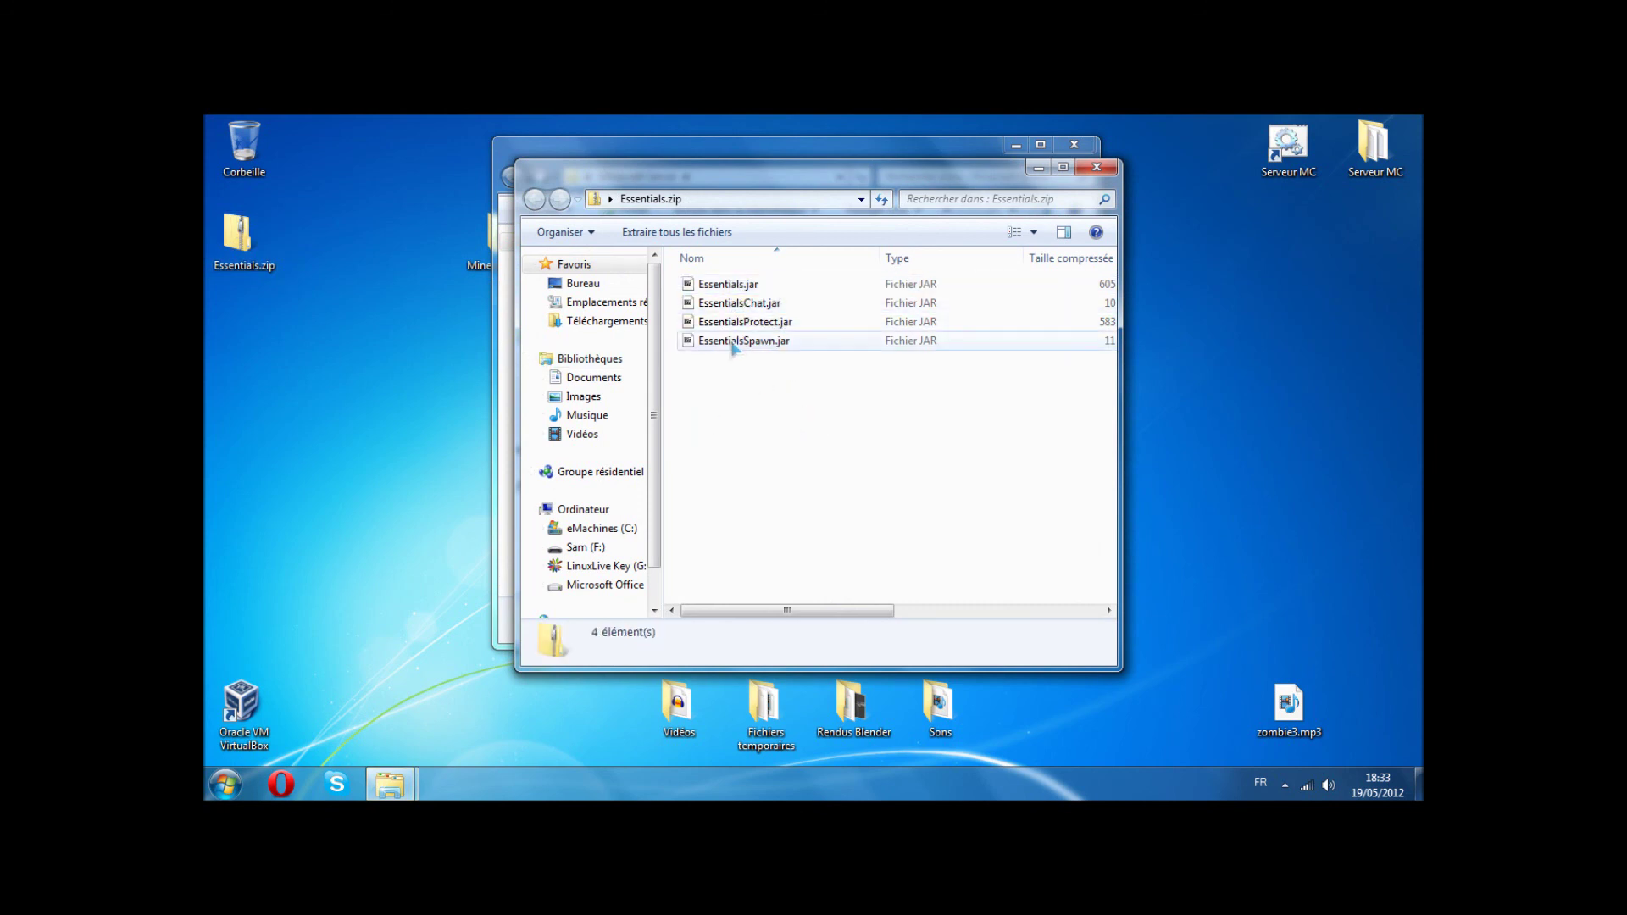
pyautogui.click(721, 288)
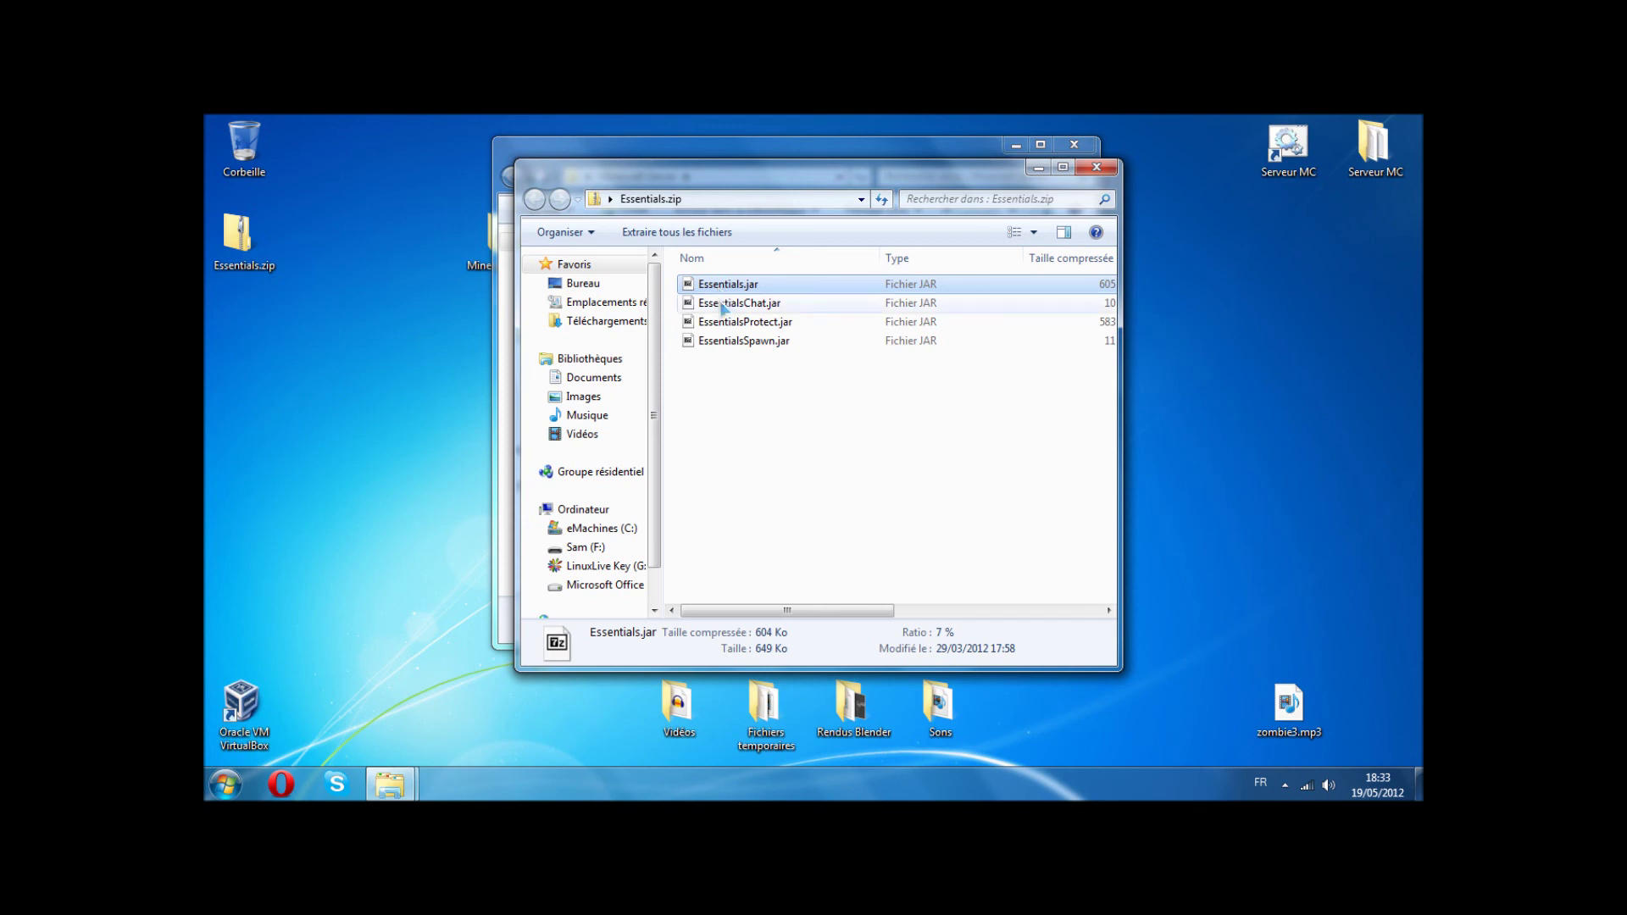
pyautogui.moveTo(751, 412); pyautogui.dragTo(700, 281)
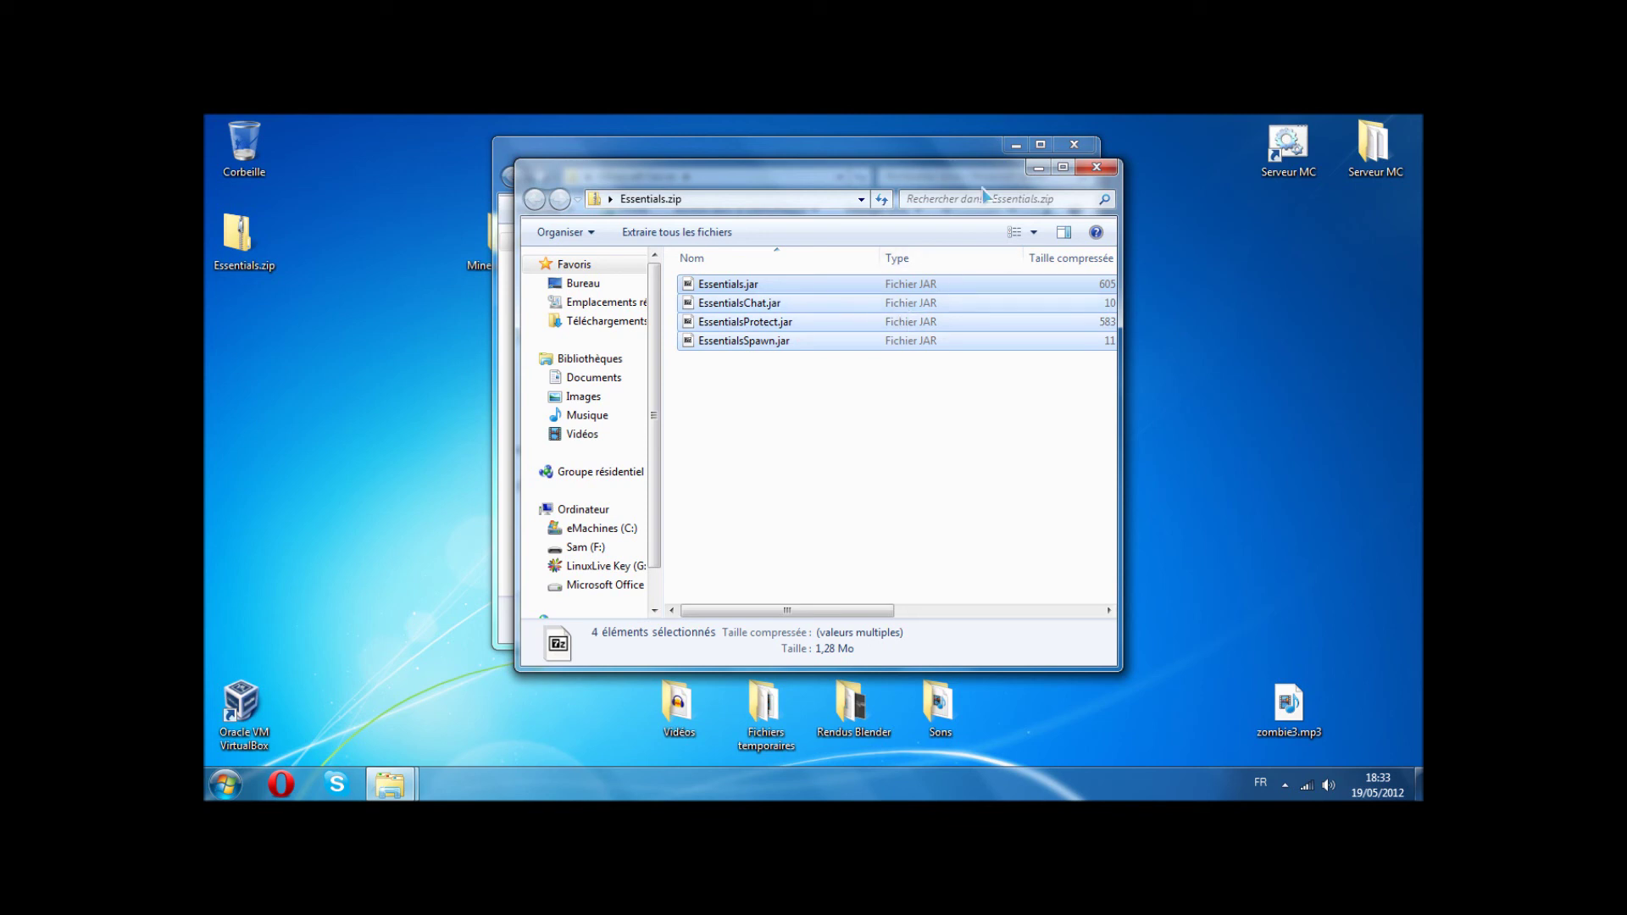
pyautogui.click(1038, 167)
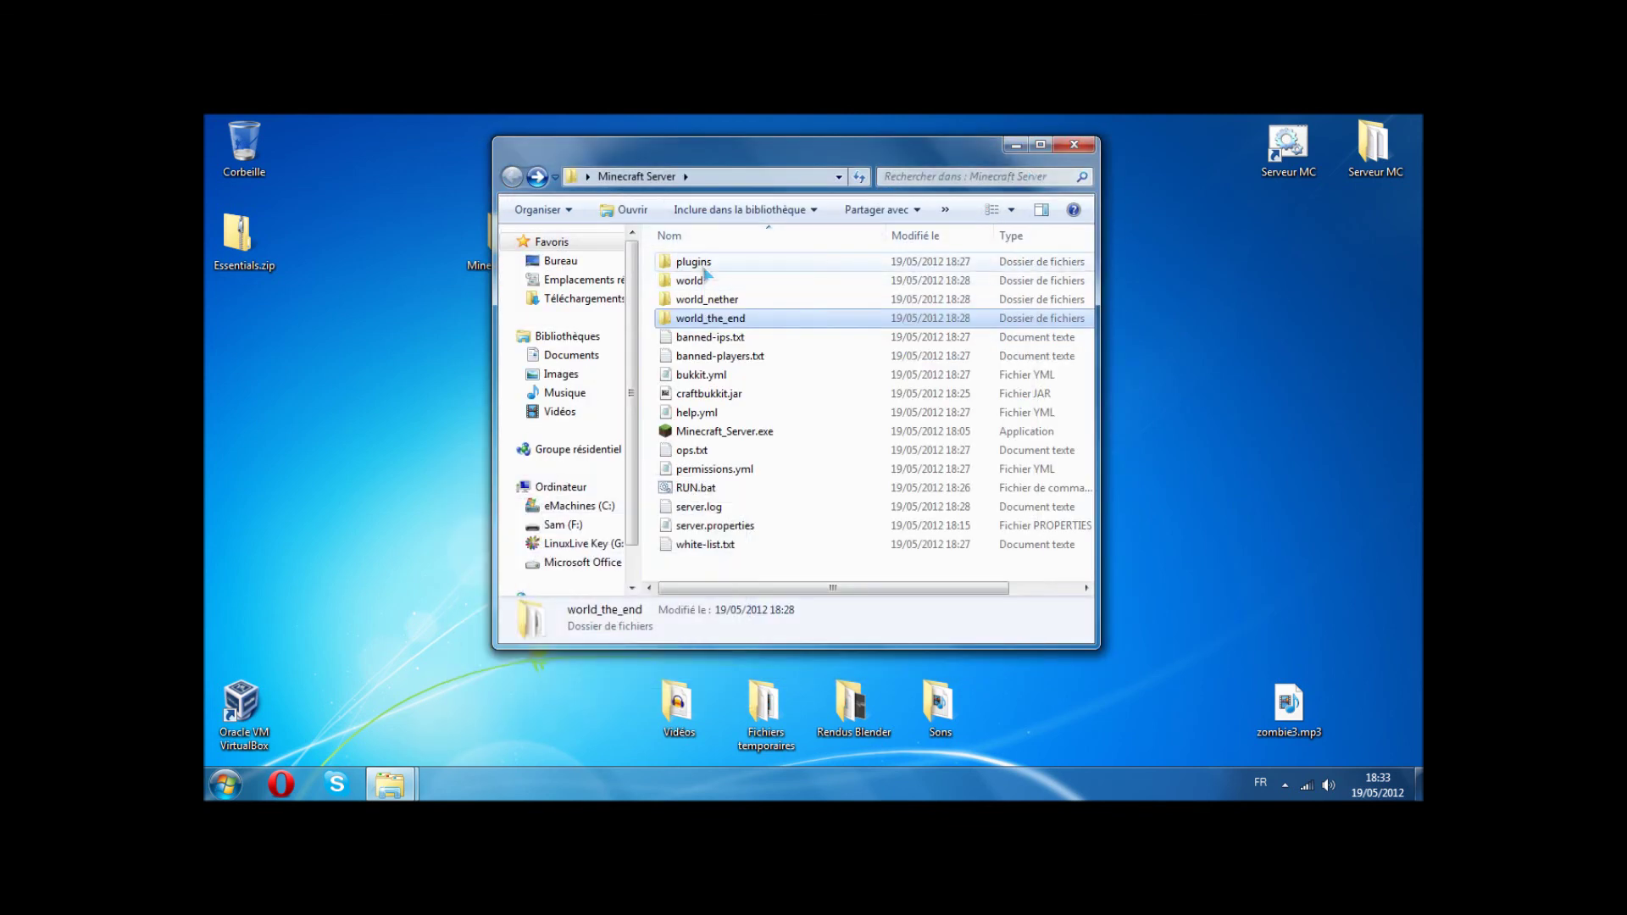
pyautogui.doubleClick(699, 264)
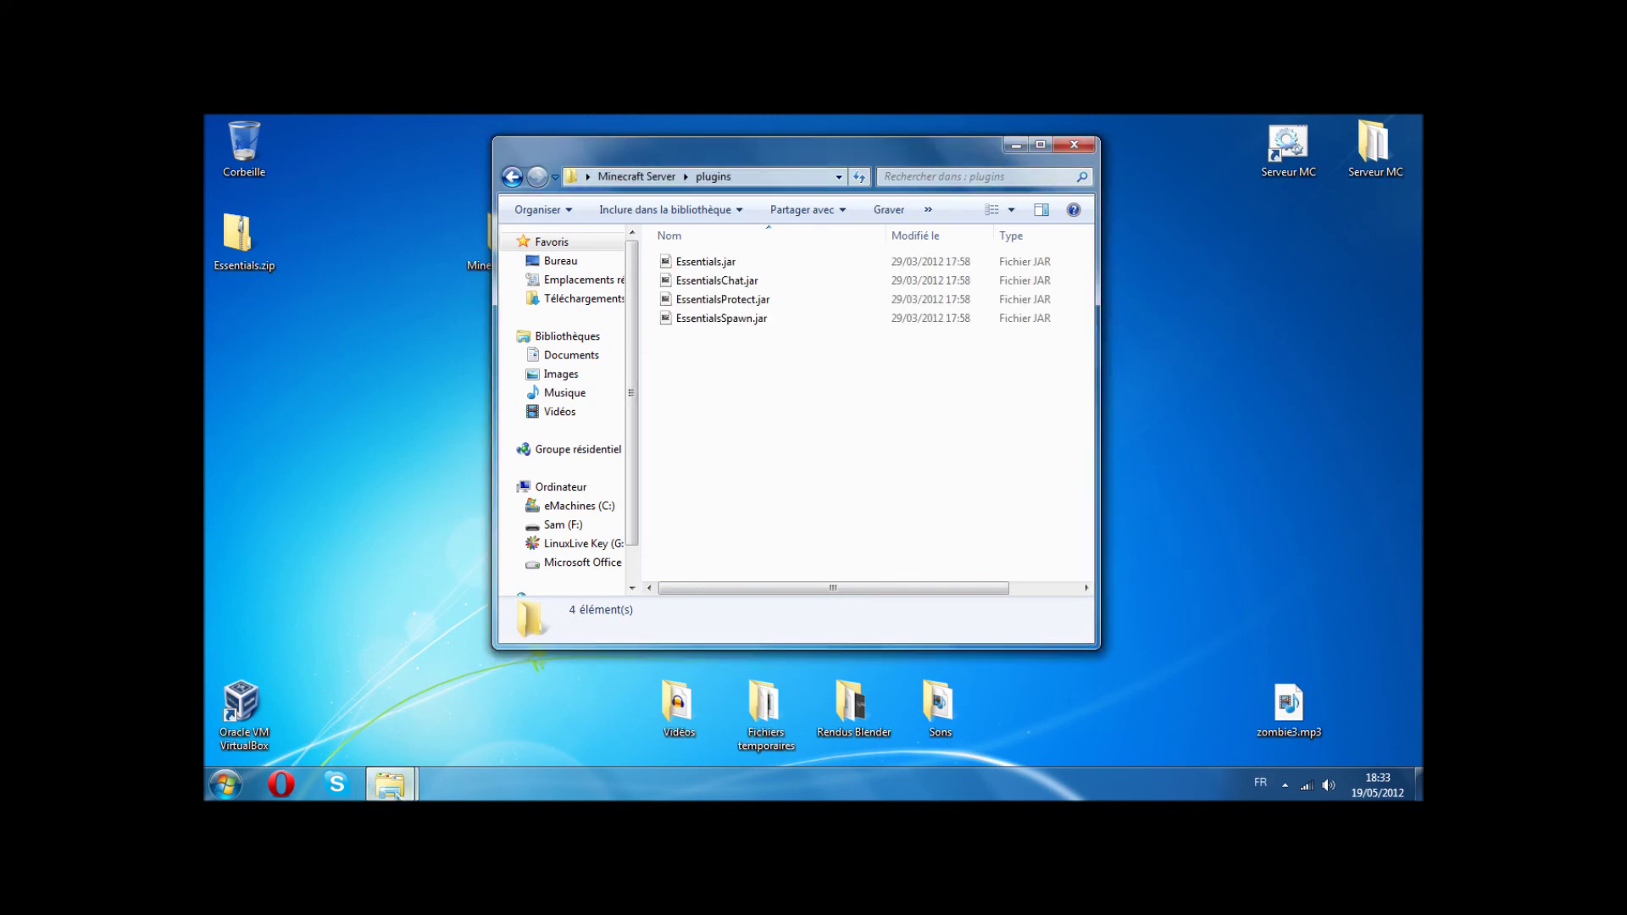
# Step: Close the archive window, permanently delete Essentials.zip from the desktop and return to the Minecraft Server folder
pyautogui.moveTo(394, 792)
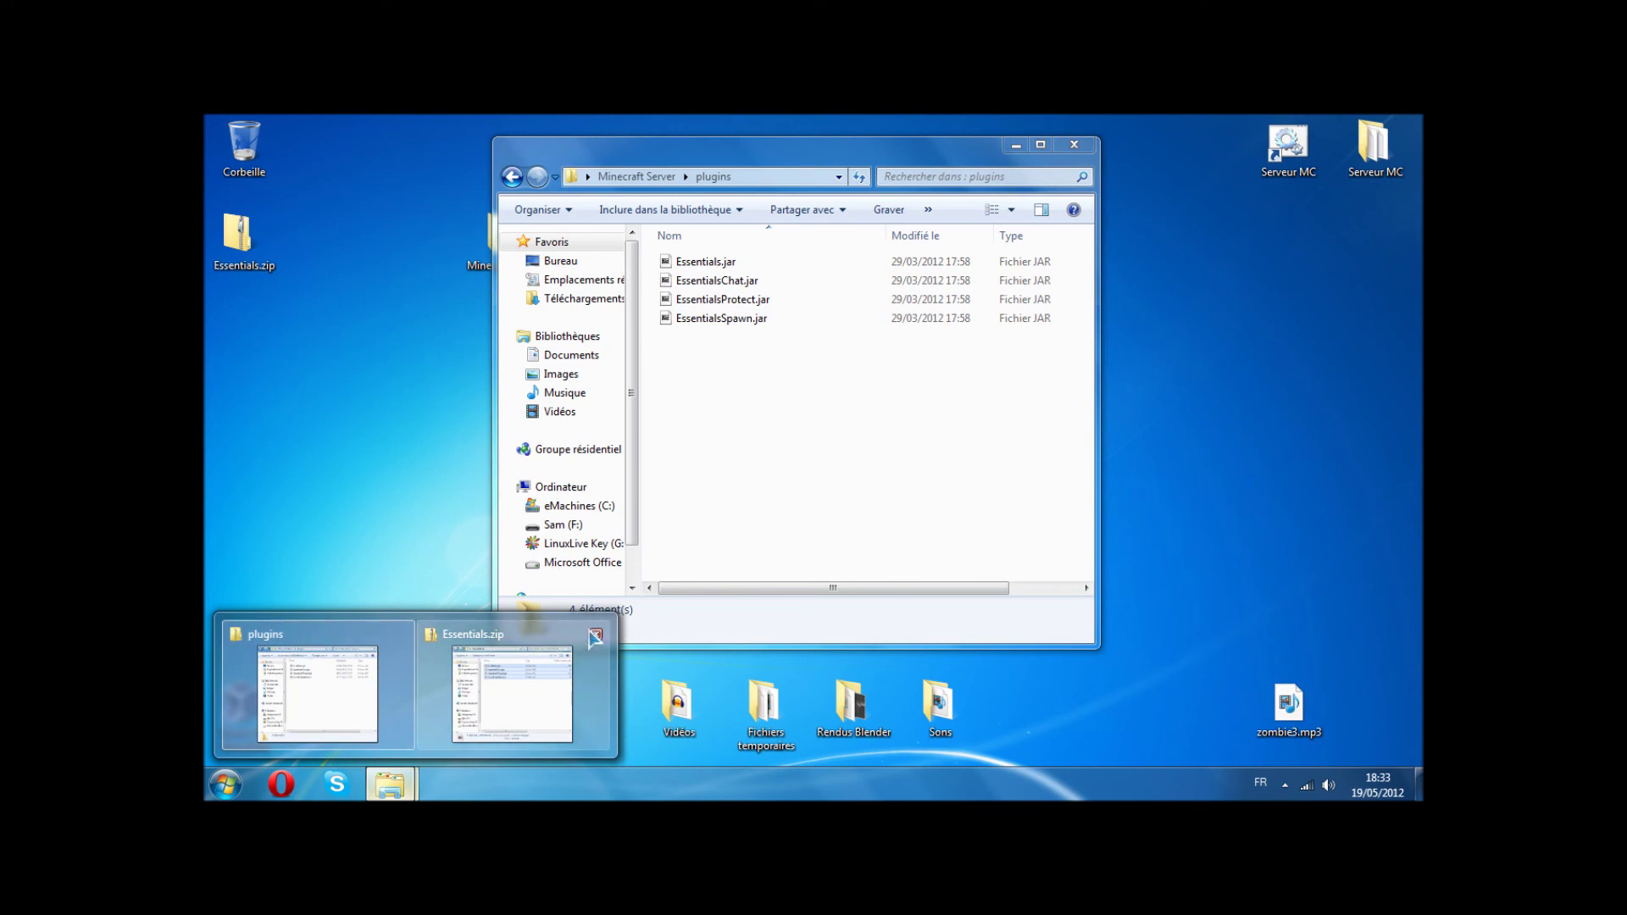
pyautogui.click(598, 637)
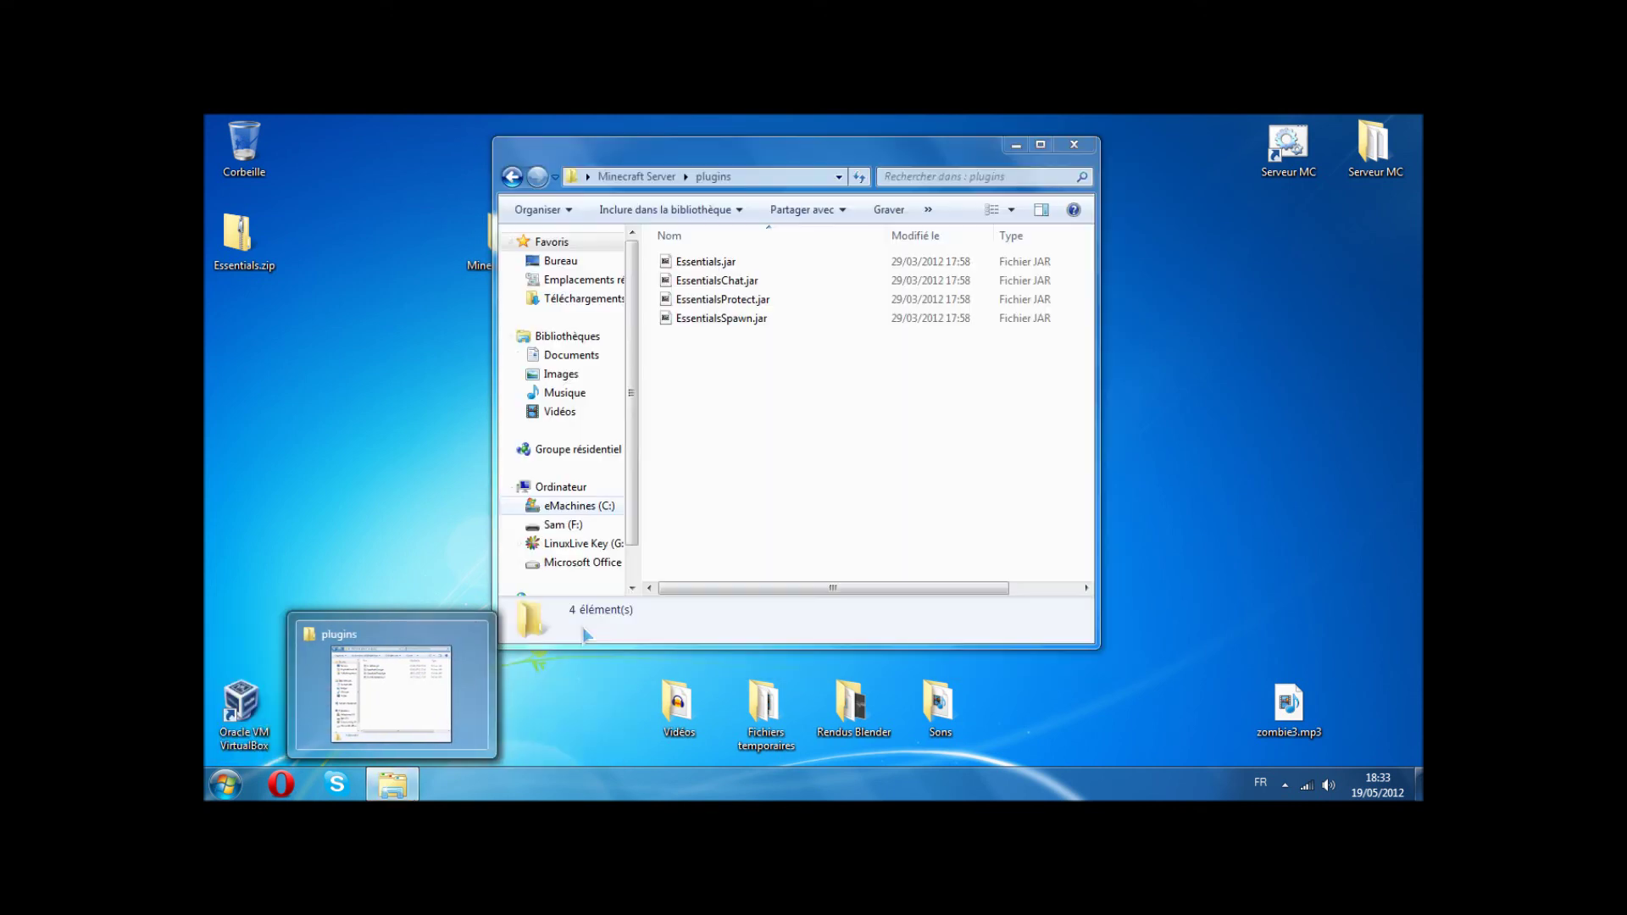
pyautogui.rightClick(253, 155)
pyautogui.click(275, 180)
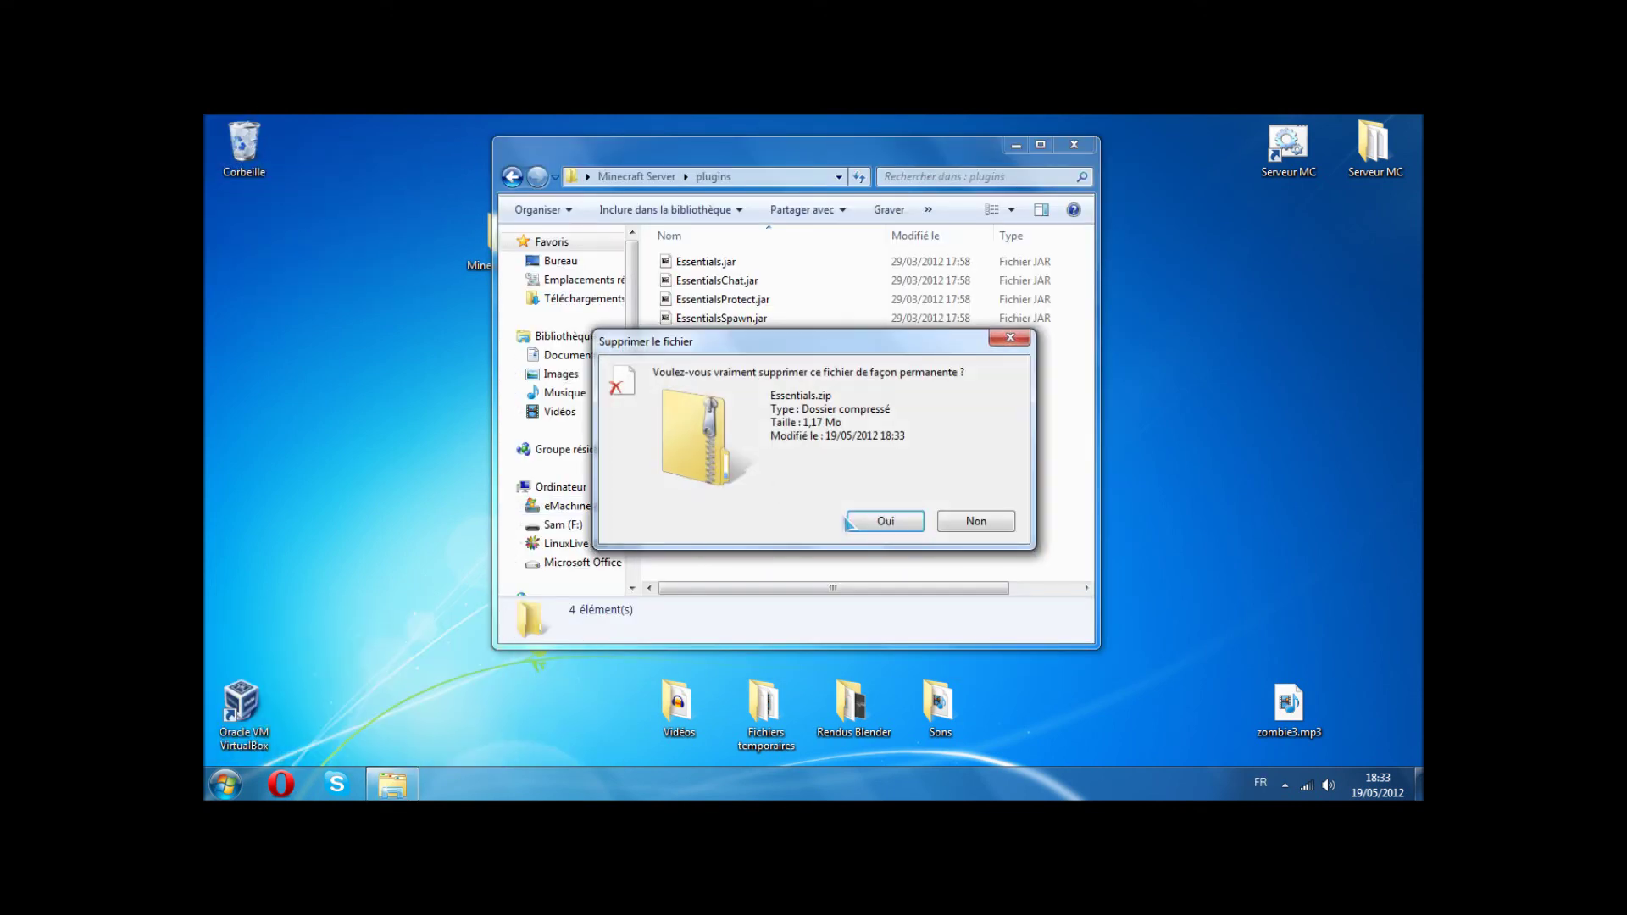
pyautogui.press('Return')
pyautogui.click(511, 176)
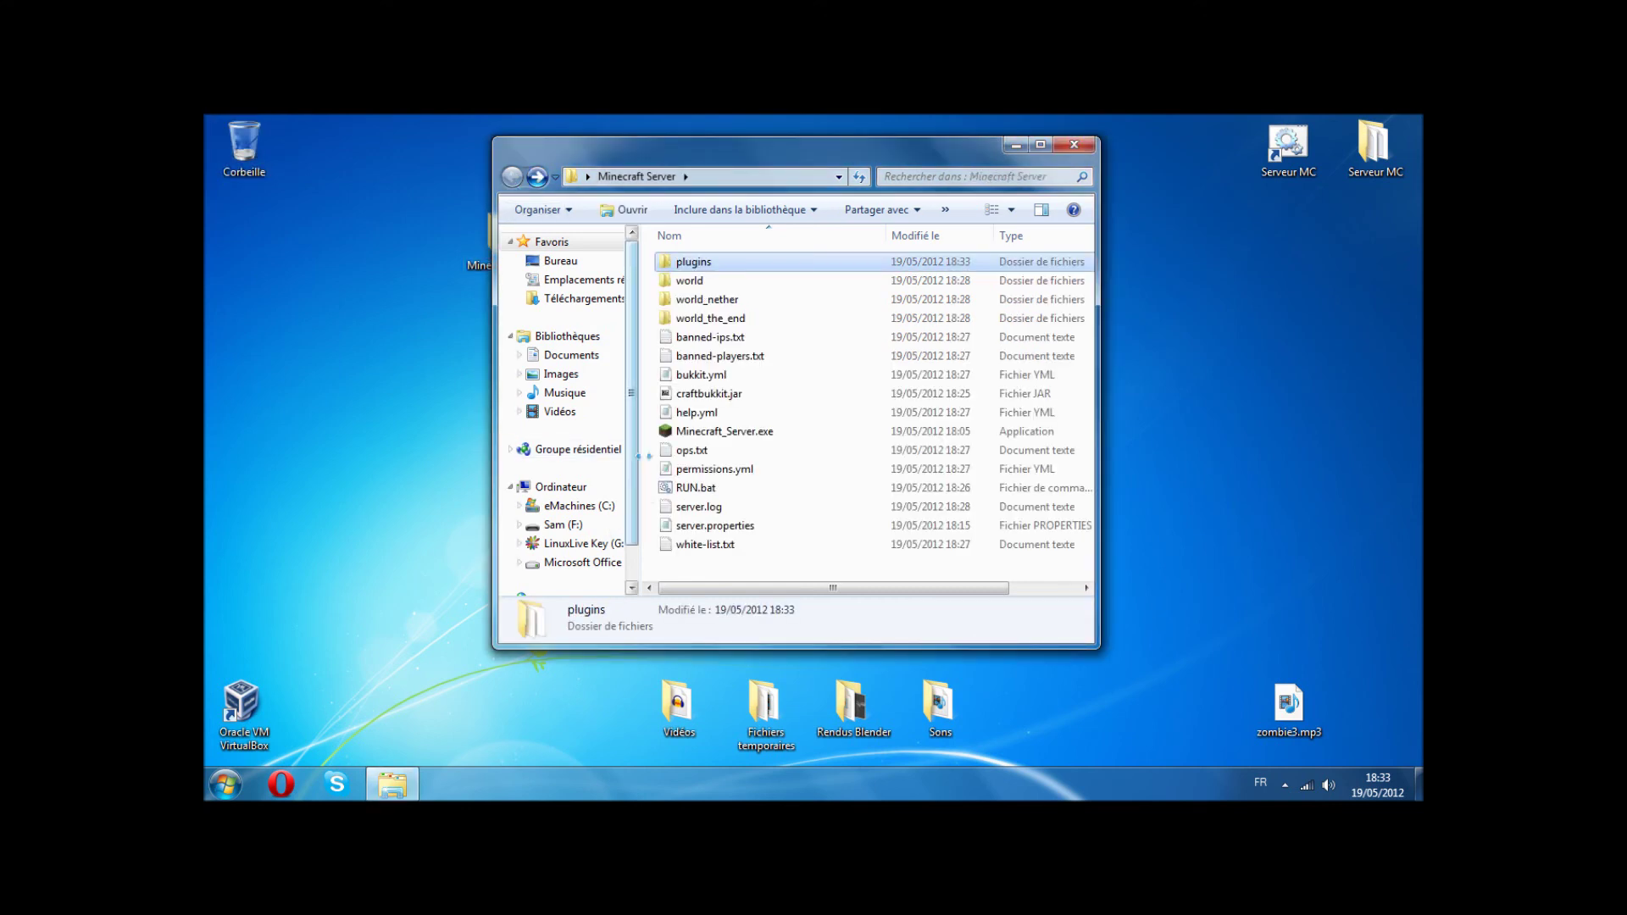
pyautogui.click(703, 396)
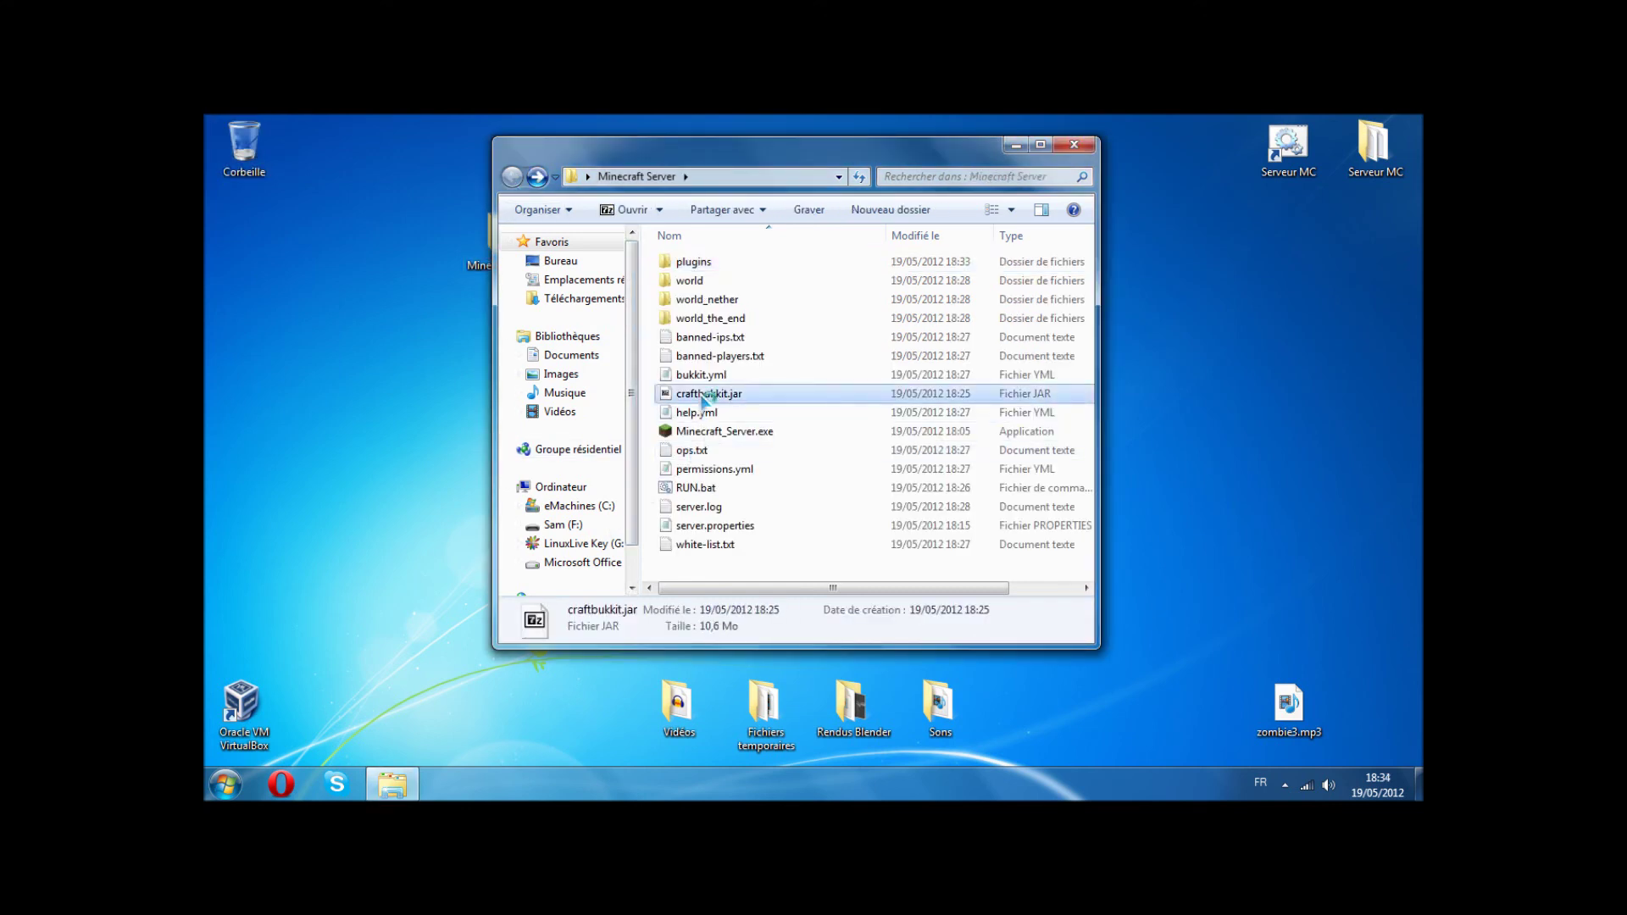
pyautogui.press('Return')
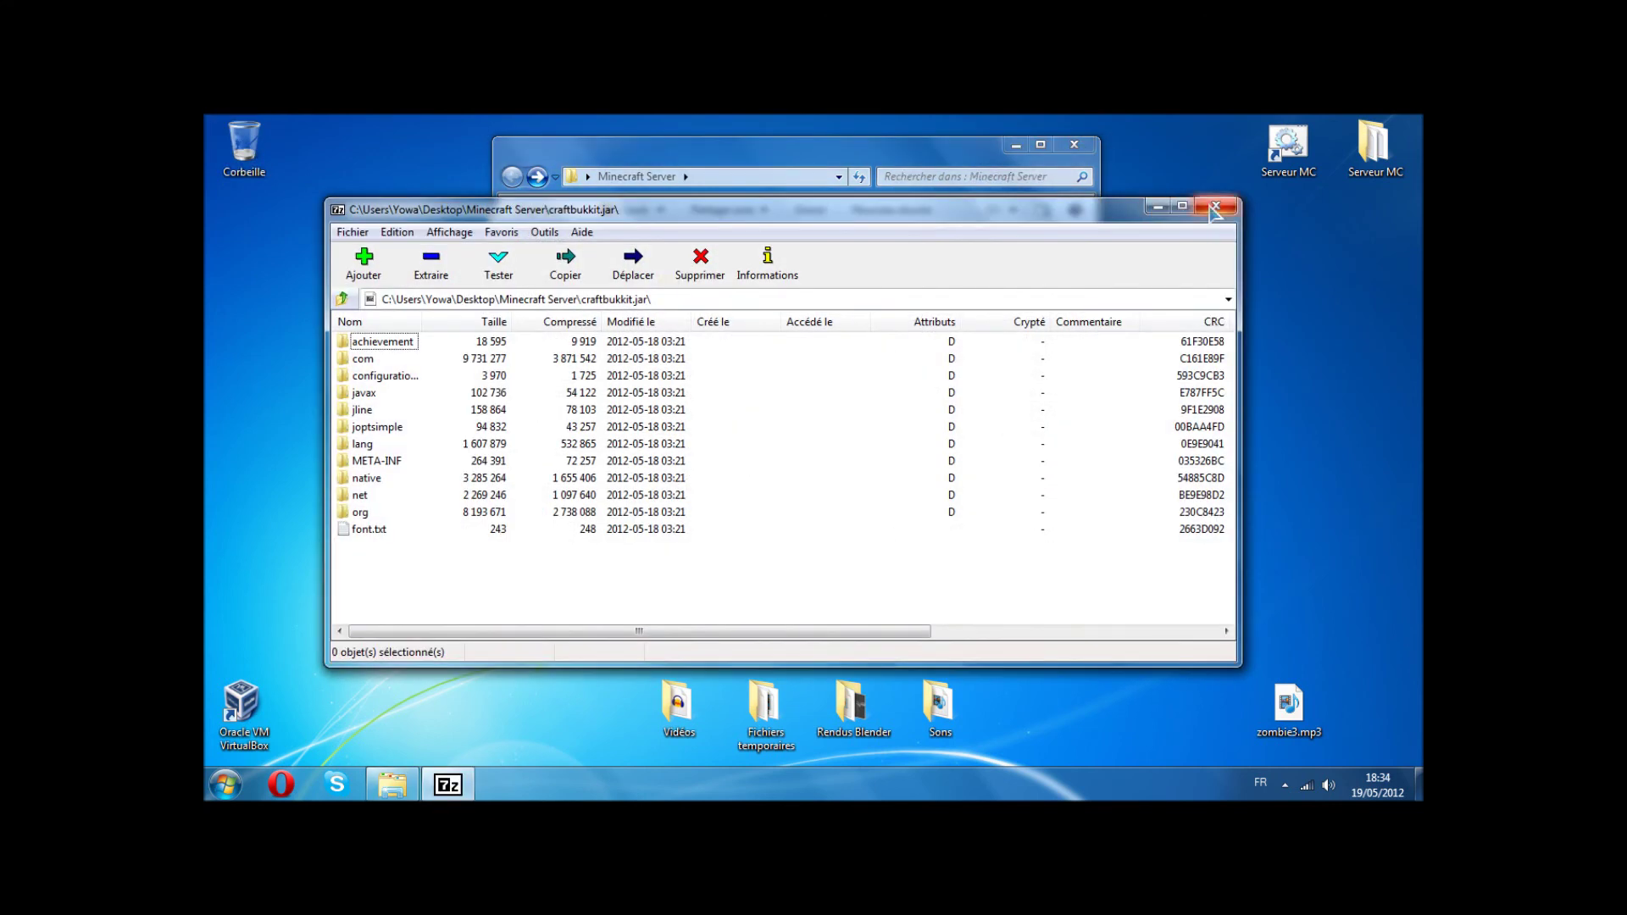
pyautogui.click(1224, 199)
# Step: Start the server with RUN.bat, minimize its console and close the Minecraft Server folder window
pyautogui.doubleClick(696, 488)
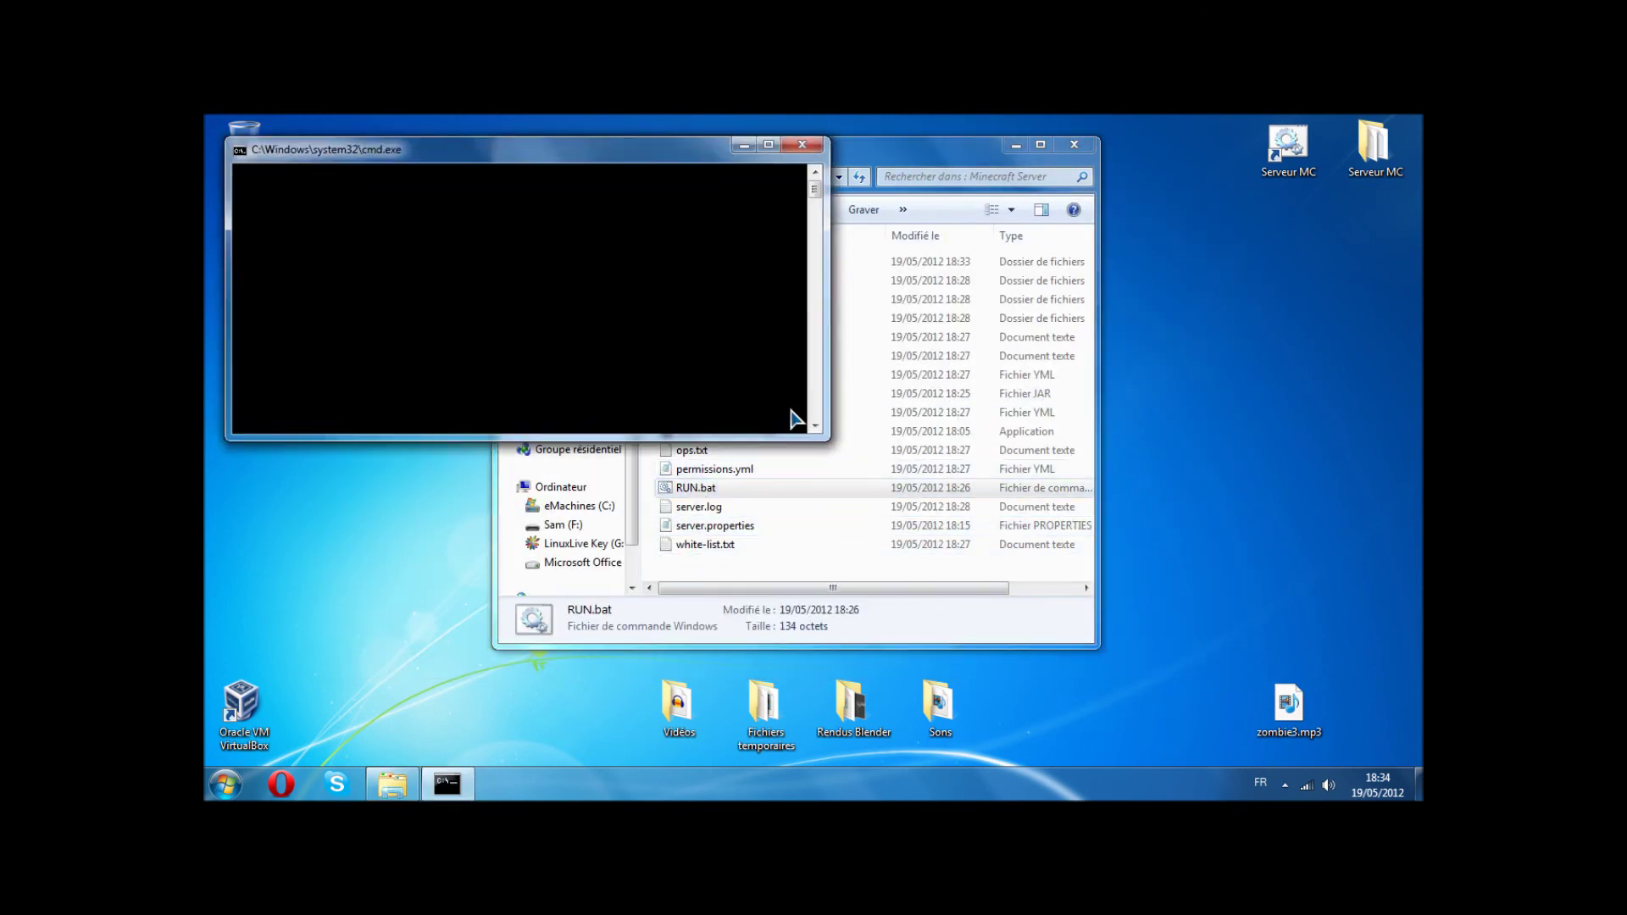
pyautogui.moveTo(675, 160); pyautogui.dragTo(902, 256)
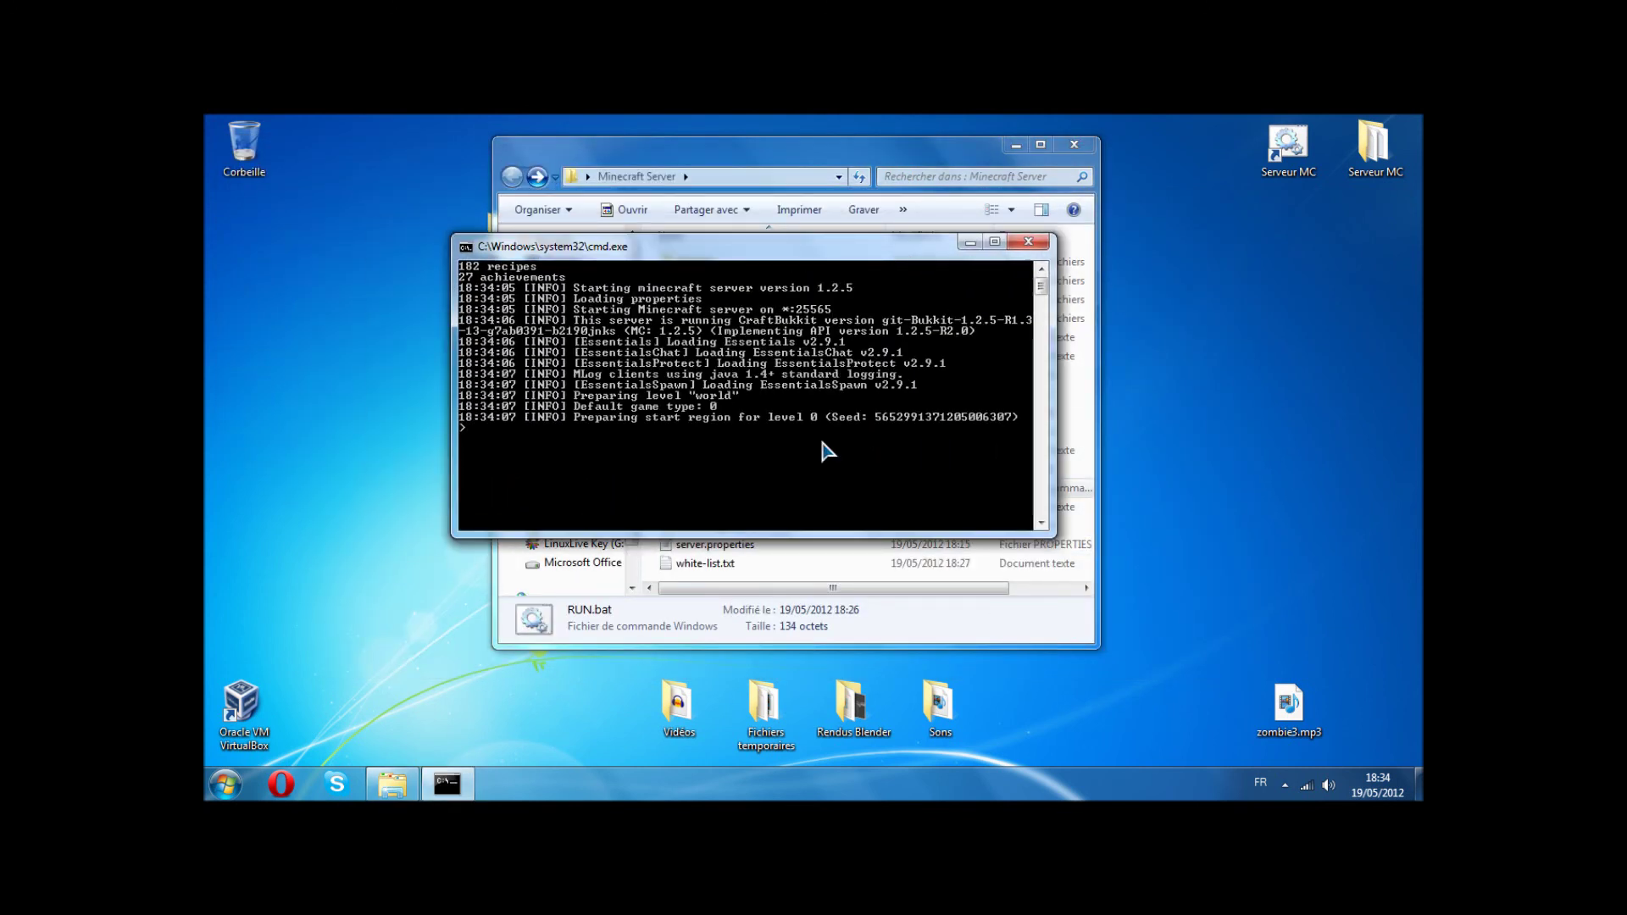
pyautogui.click(970, 243)
pyautogui.click(1074, 144)
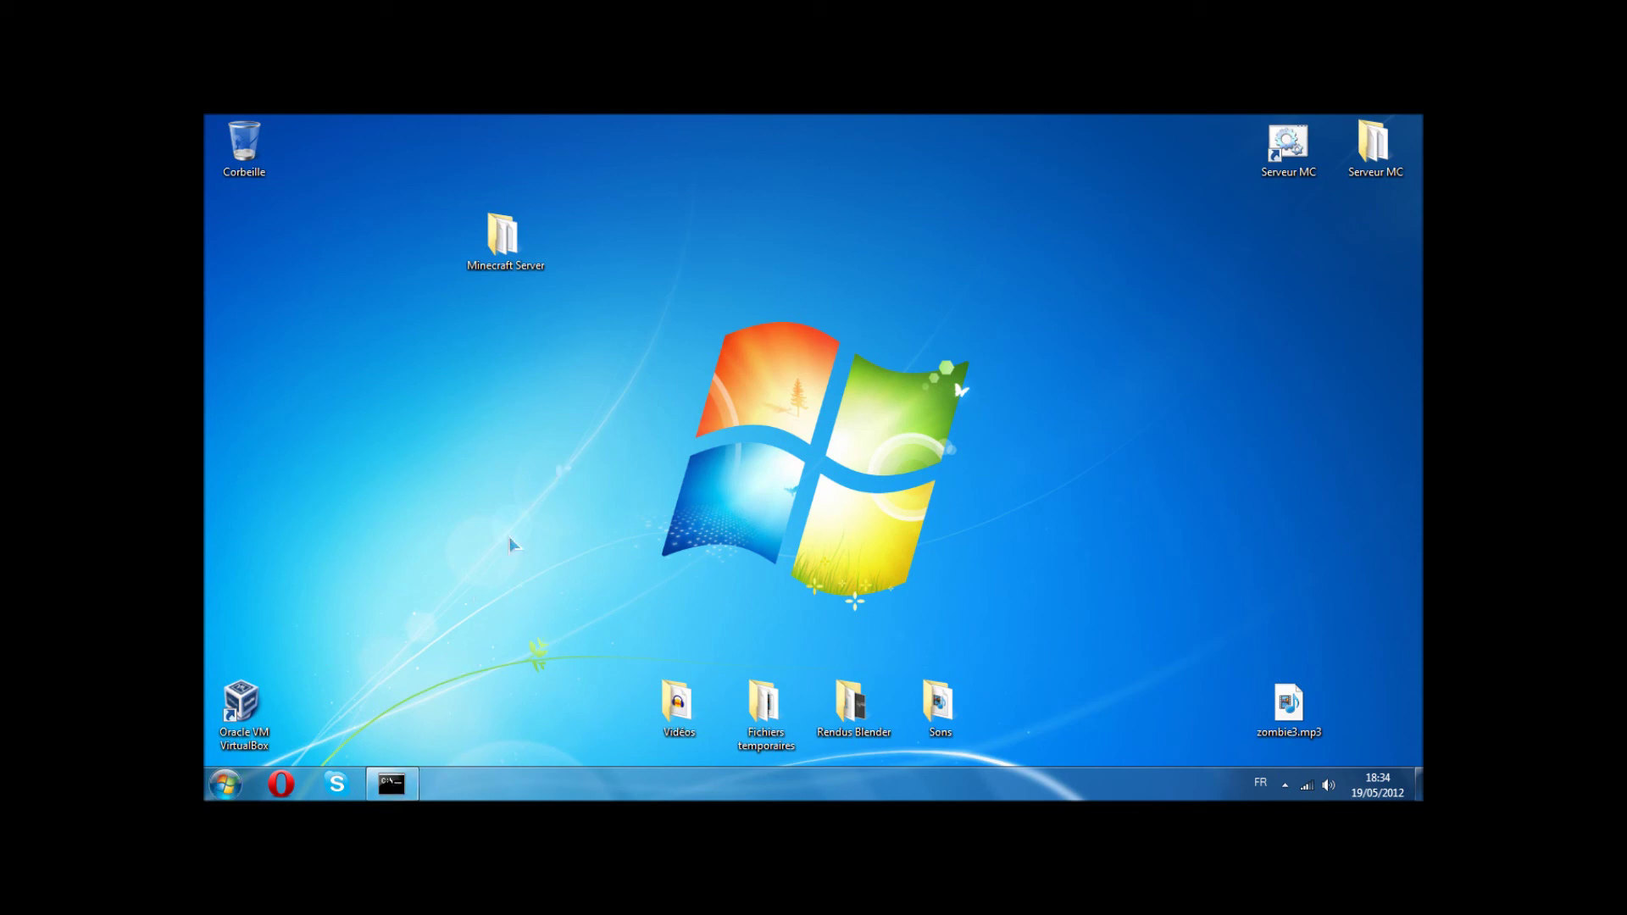
# Step: Bring up the server console and examine its startup log for the loading of the Essentials plugins
pyautogui.click(410, 783)
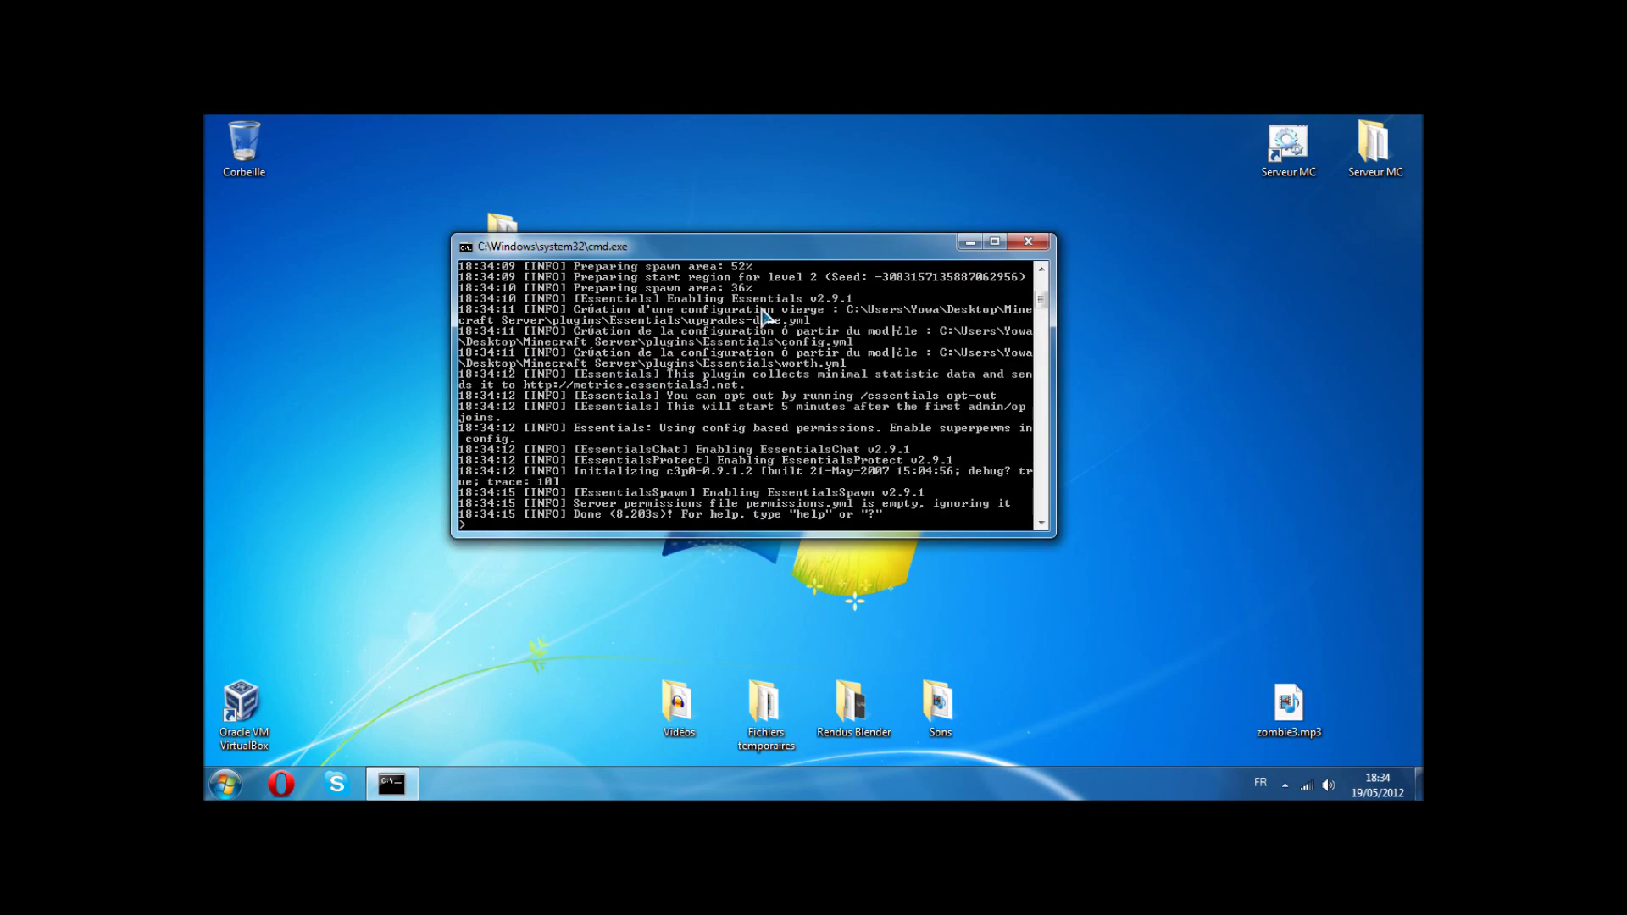
pyautogui.click(398, 786)
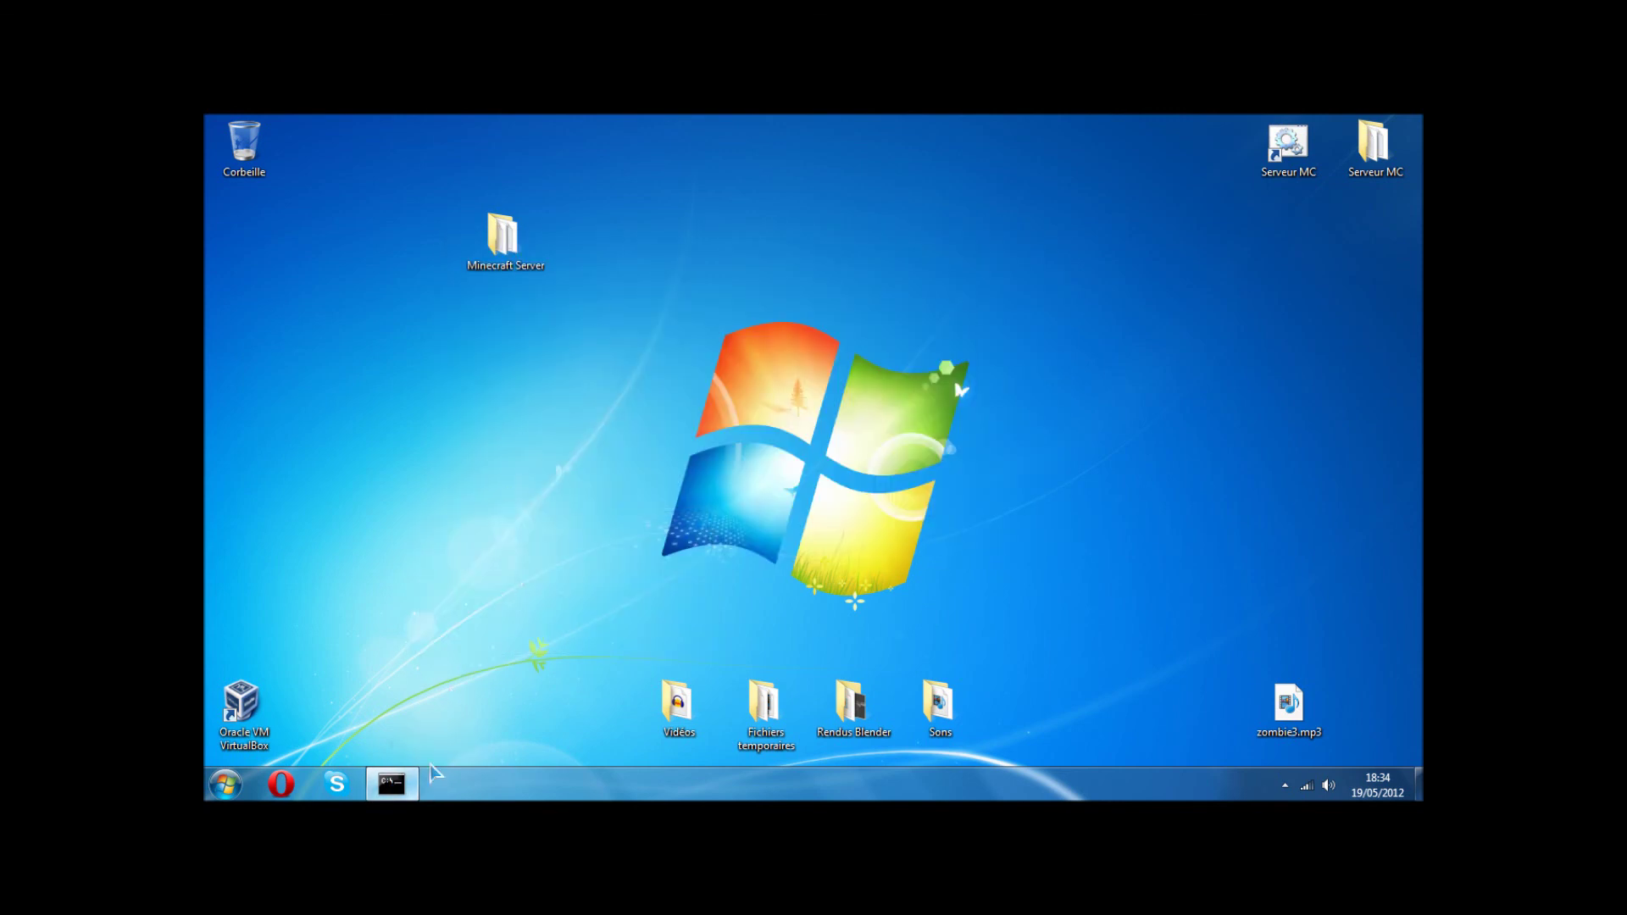
pyautogui.click(410, 786)
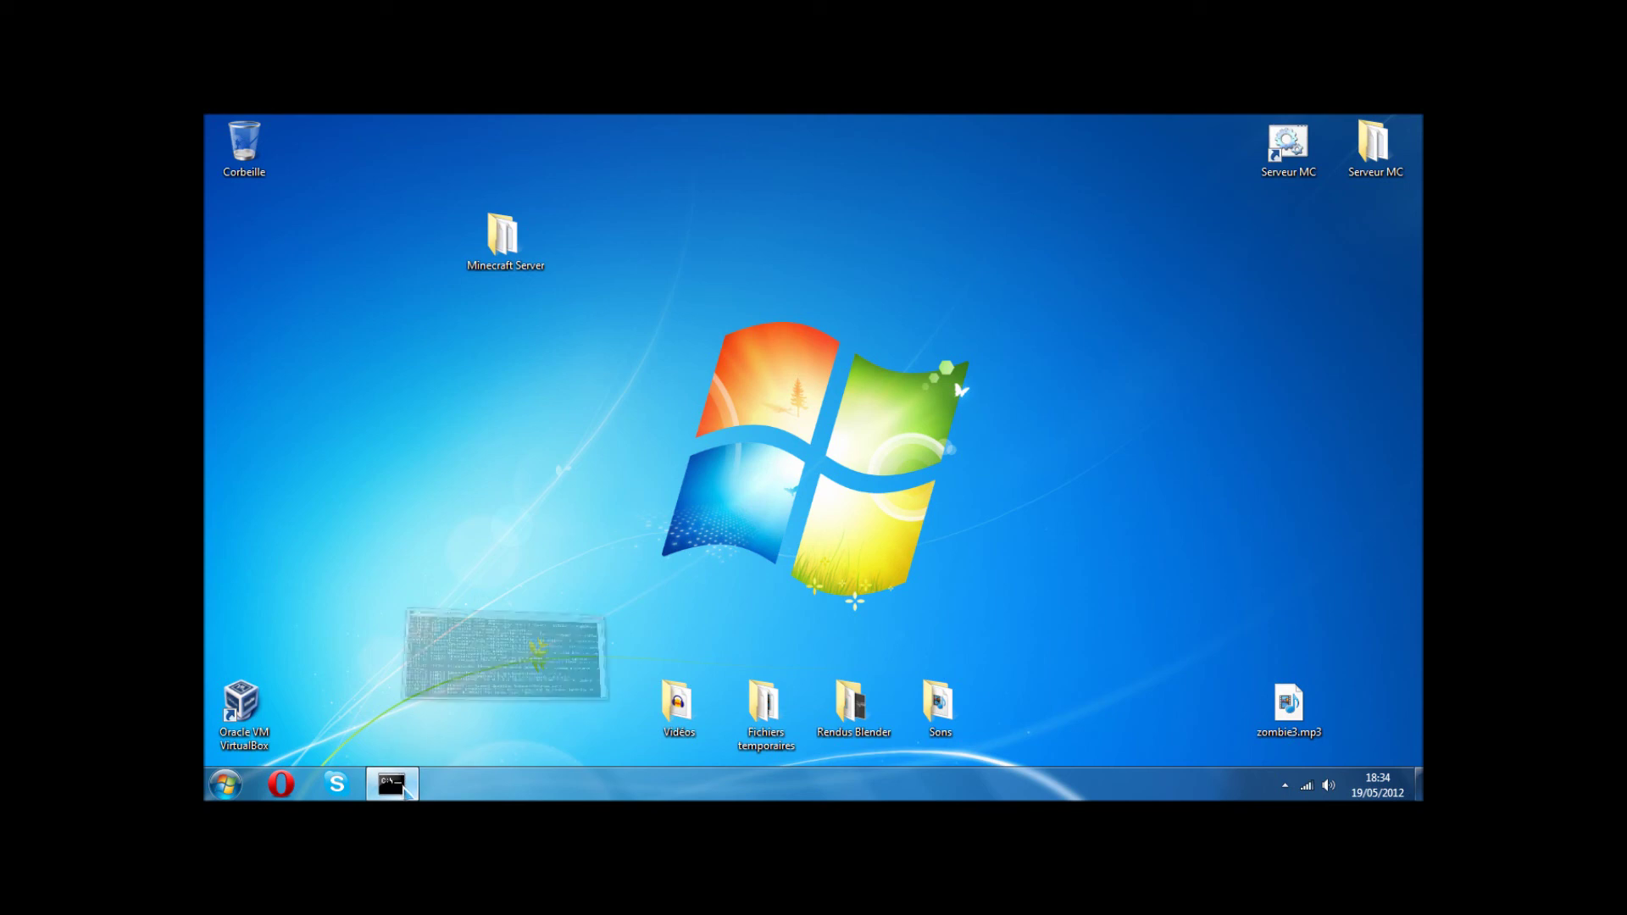
pyautogui.click(405, 786)
pyautogui.moveTo(398, 796)
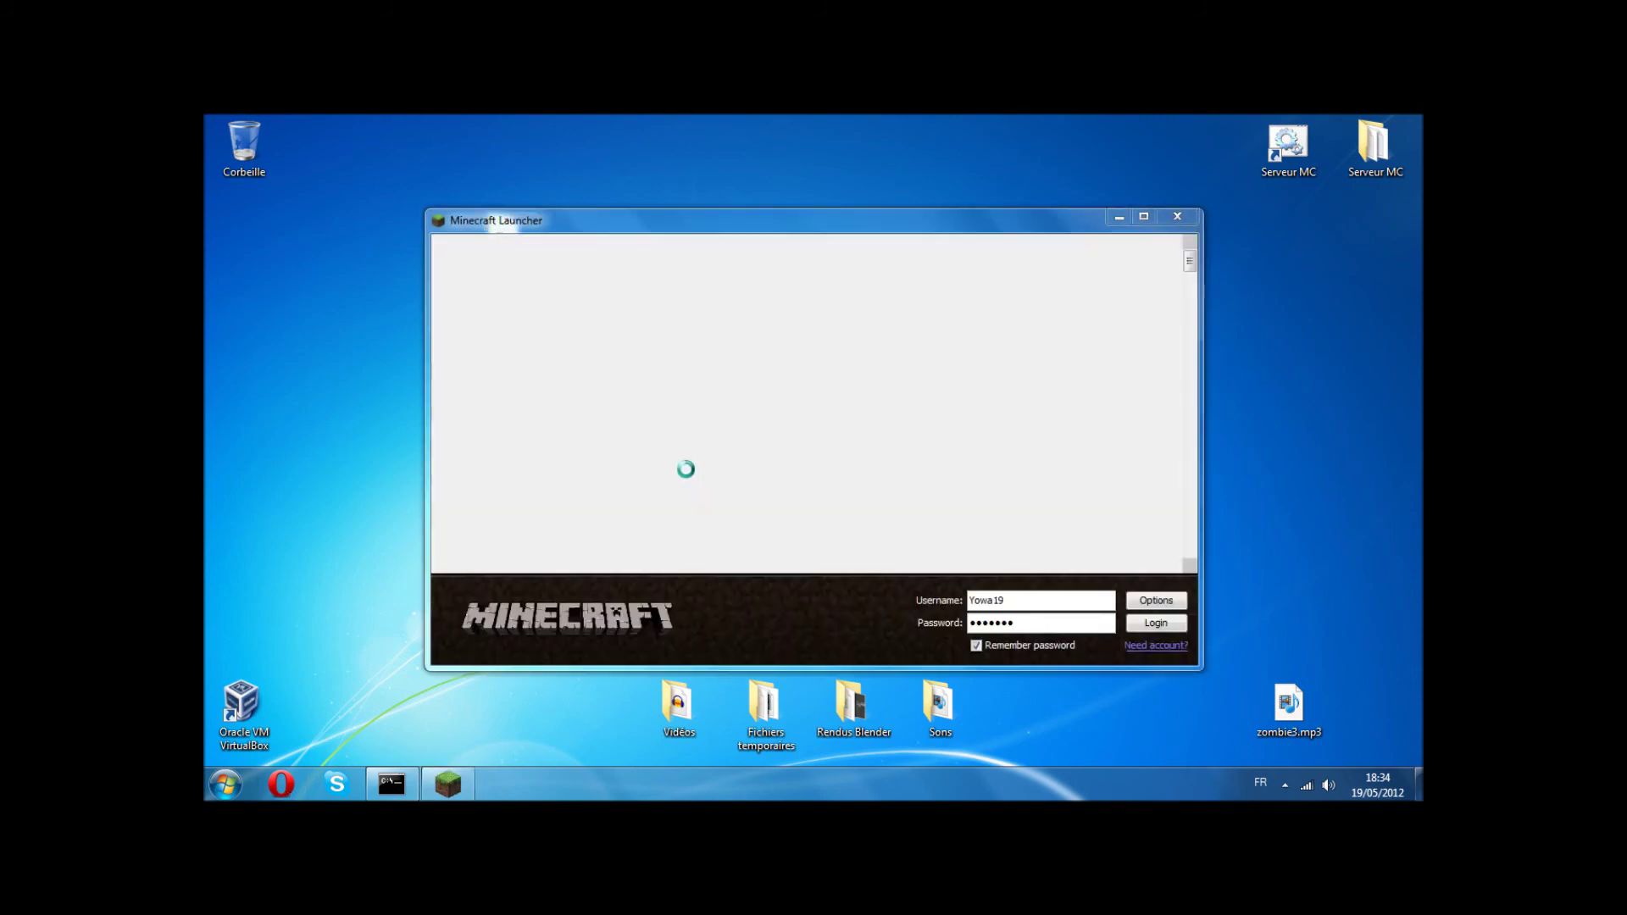
# Step: Log in to Minecraft with the saved account and join the multiplayer server "Mon premier serveur"
pyautogui.click(1153, 627)
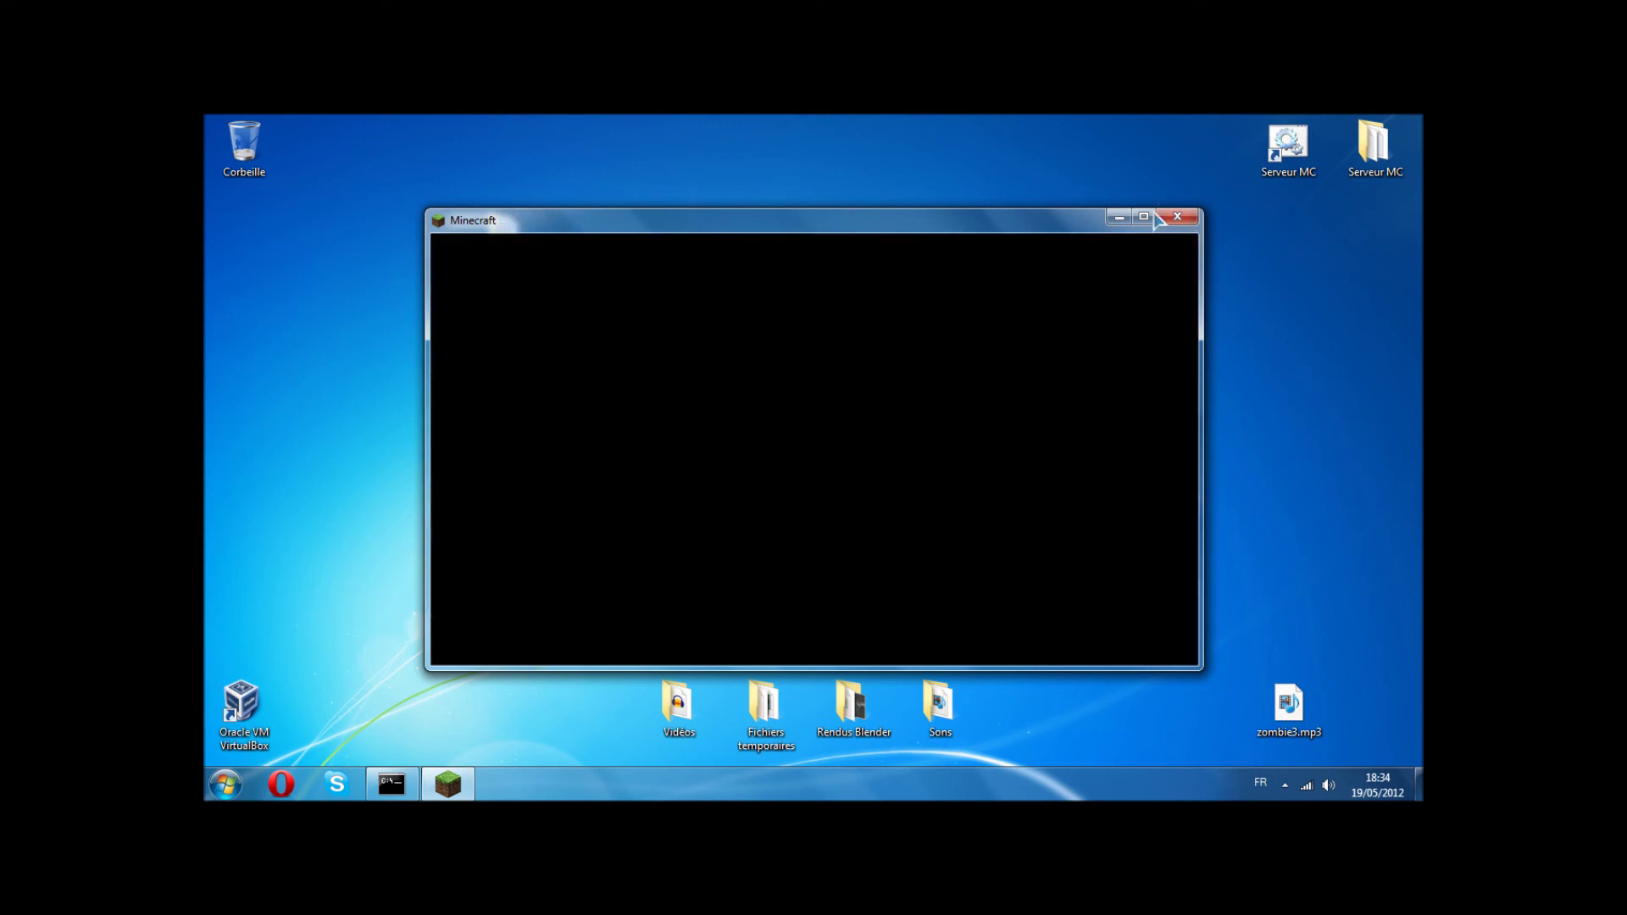
pyautogui.moveTo(1063, 223); pyautogui.dragTo(1074, 188)
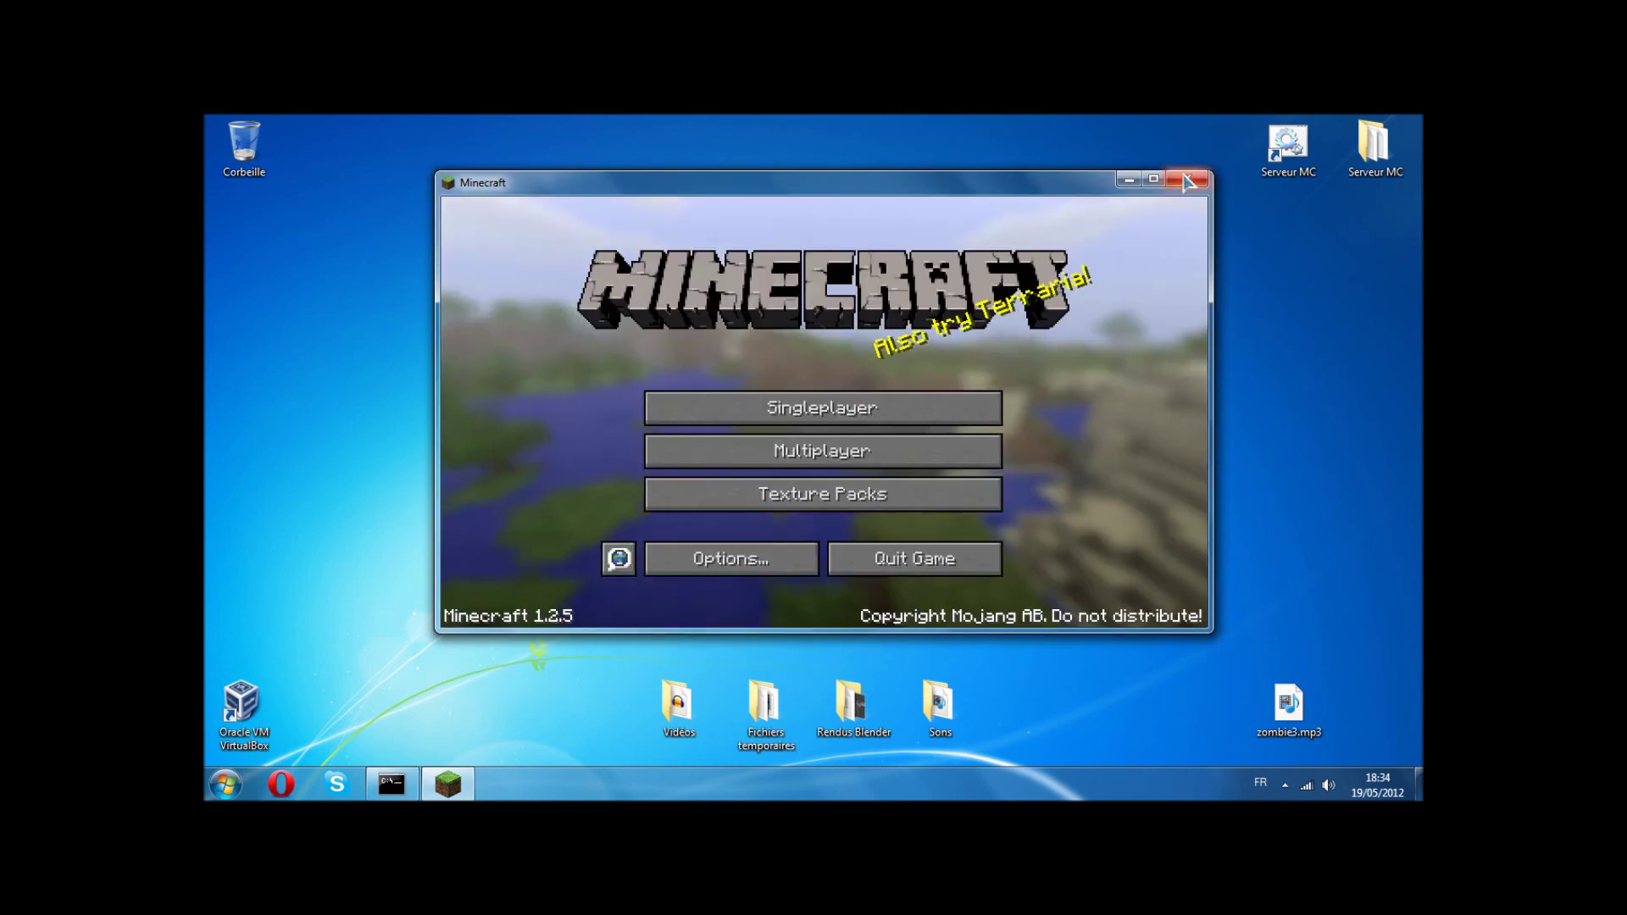
pyautogui.click(974, 446)
pyautogui.moveTo(1042, 335); pyautogui.dragTo(1027, 501)
pyautogui.click(757, 500)
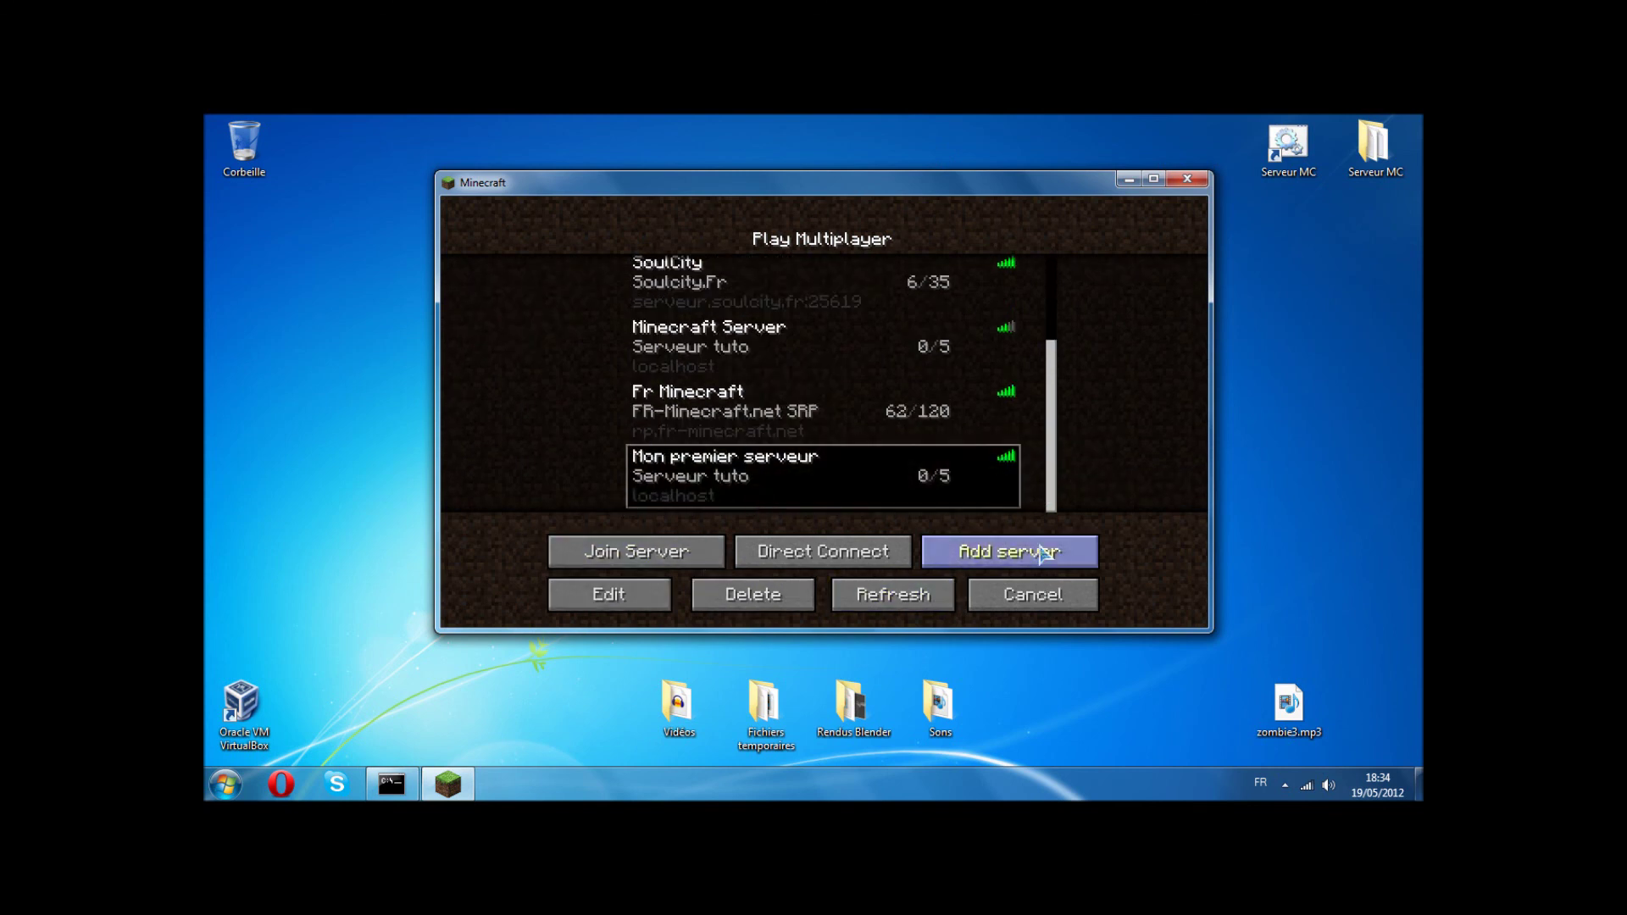
pyautogui.click(637, 558)
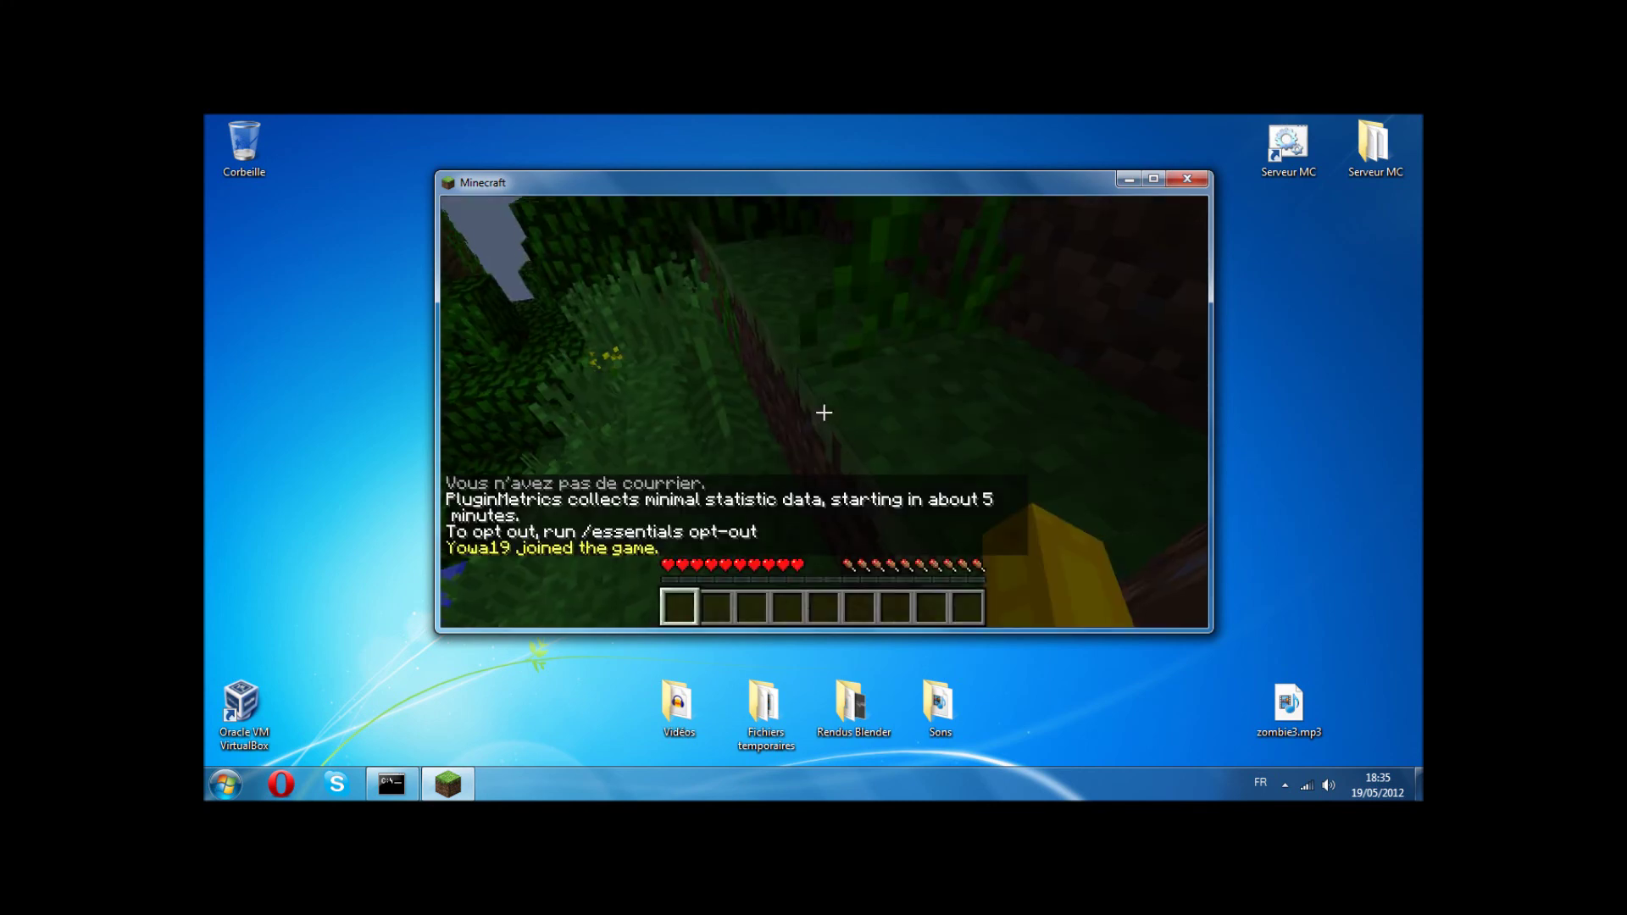
# Step: Test the /time command by setting the world to day, switching it to night and returning it to day
pyautogui.moveTo(823, 411)
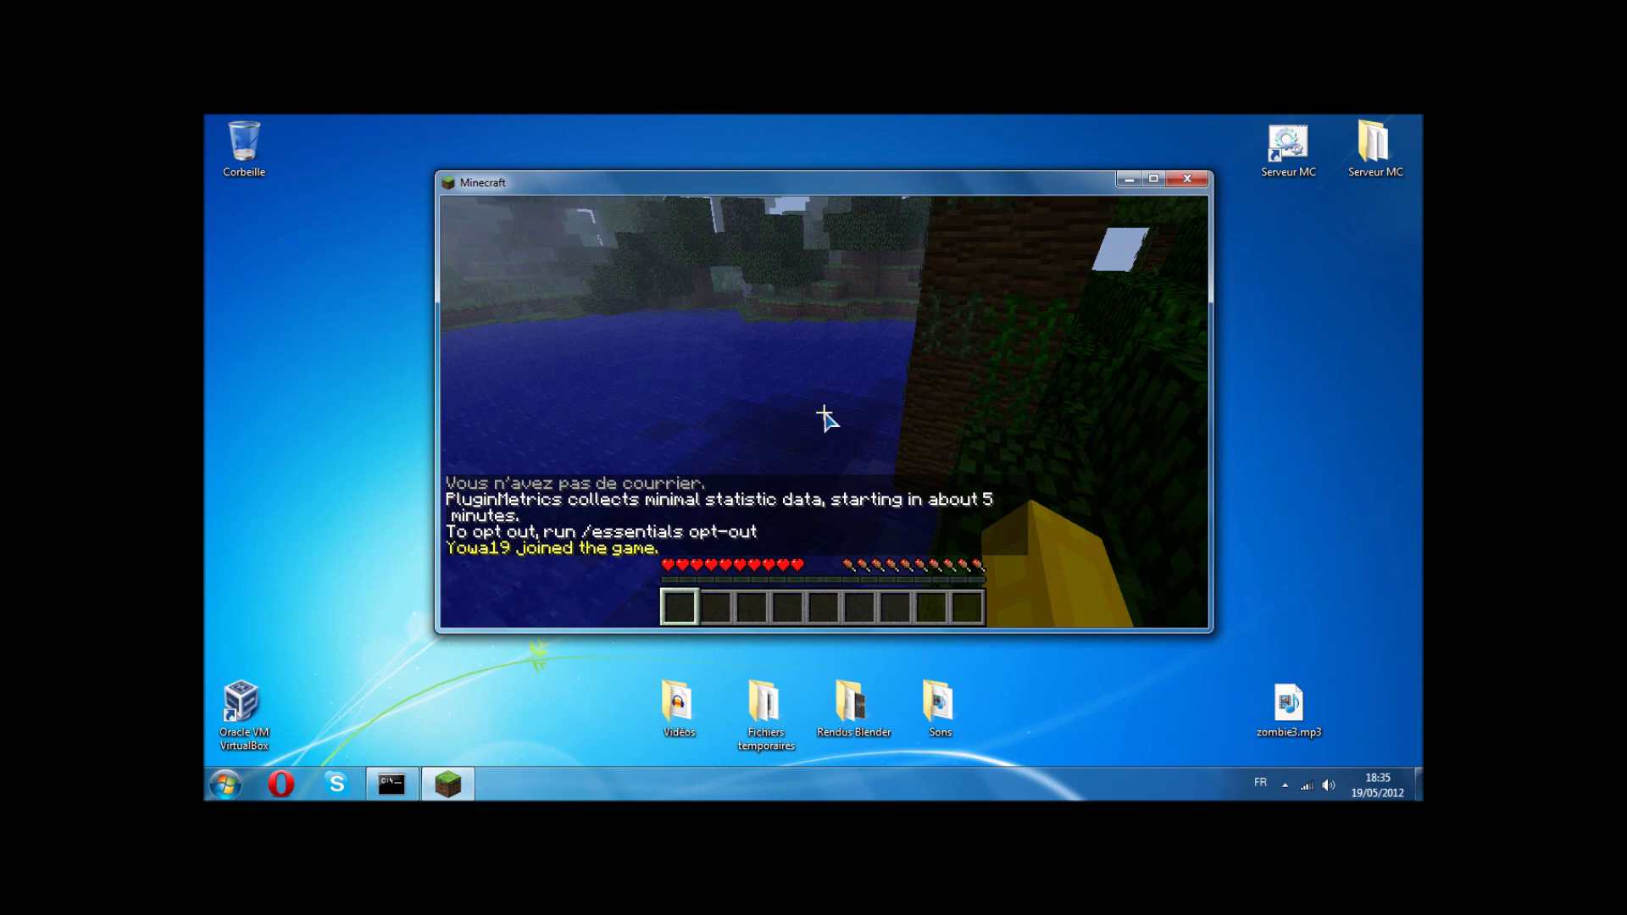
pyautogui.write('/time day')
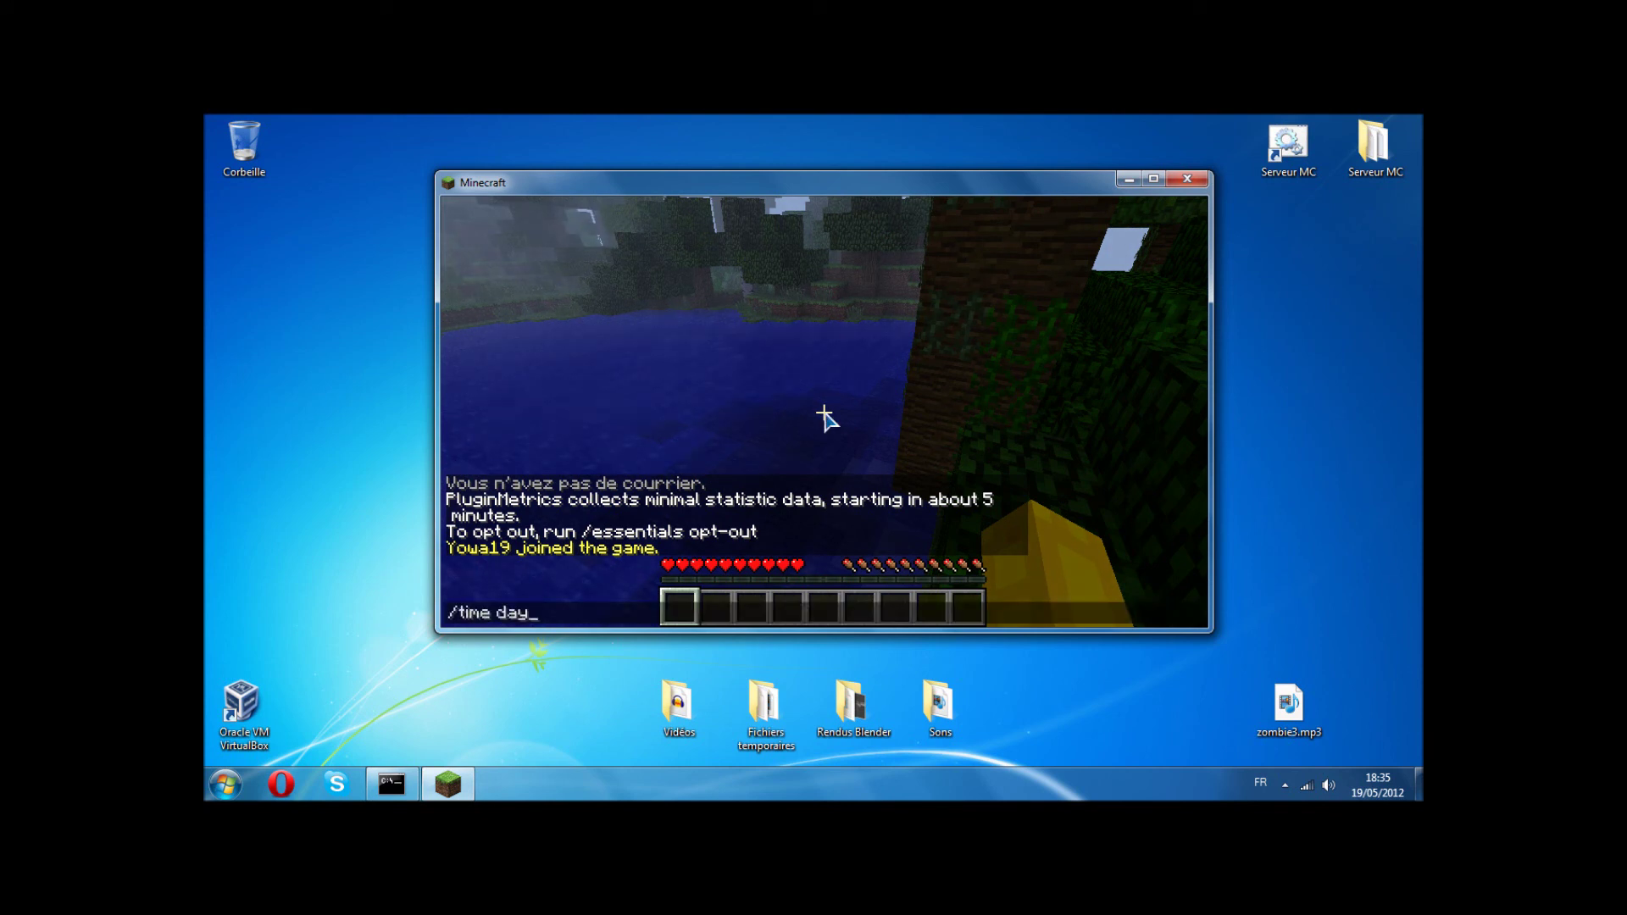
pyautogui.press('Return')
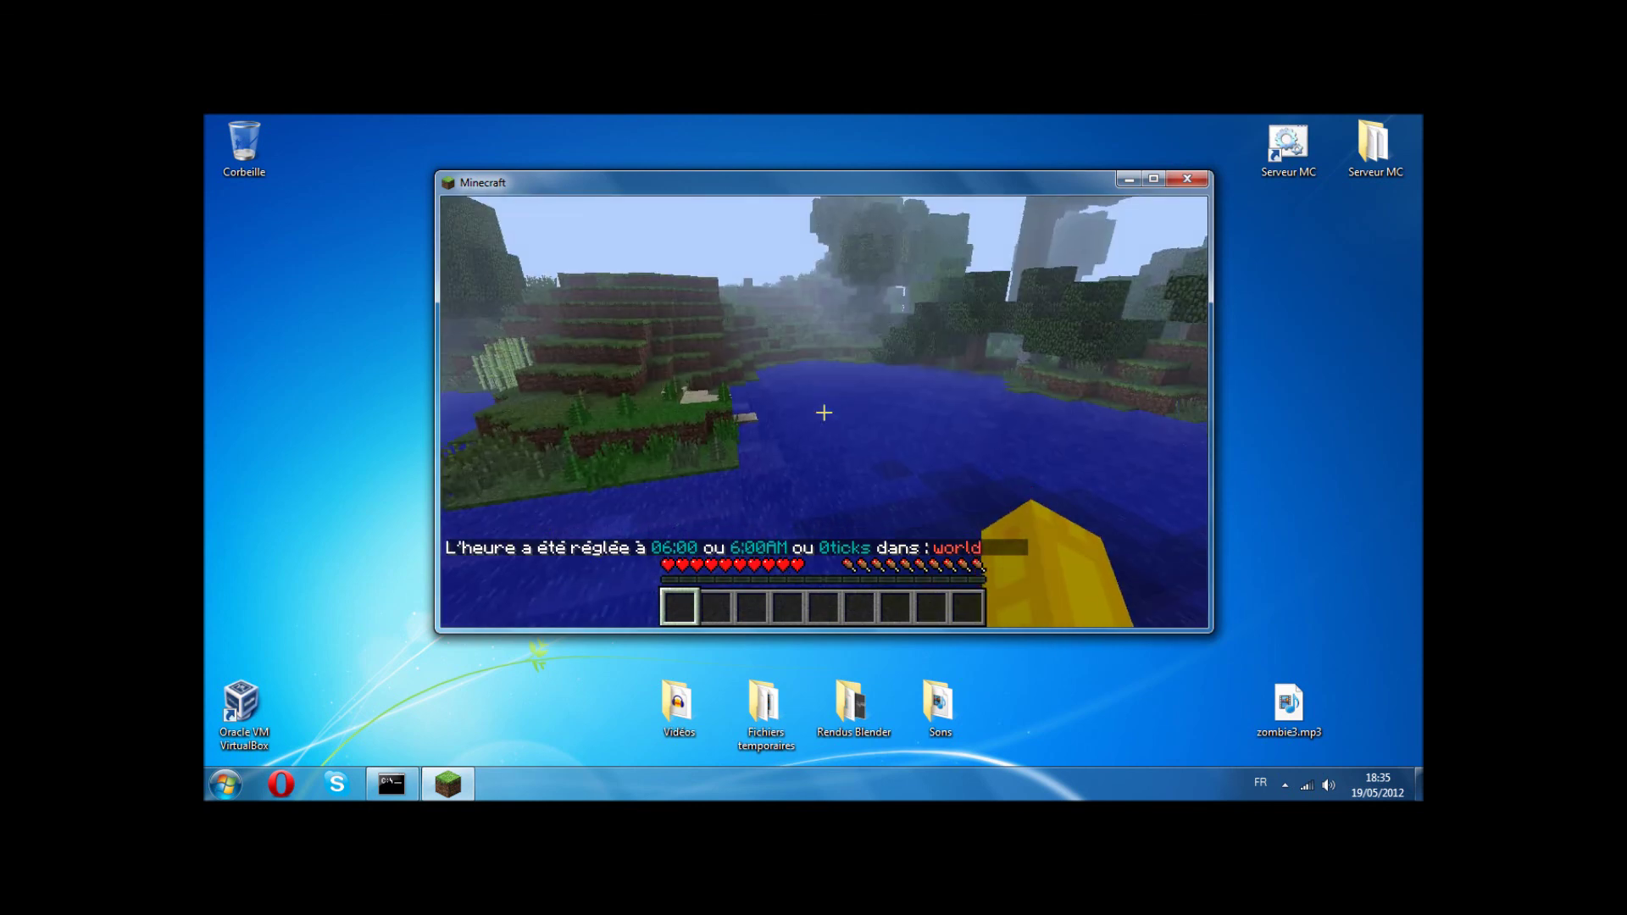
pyautogui.write('/time night')
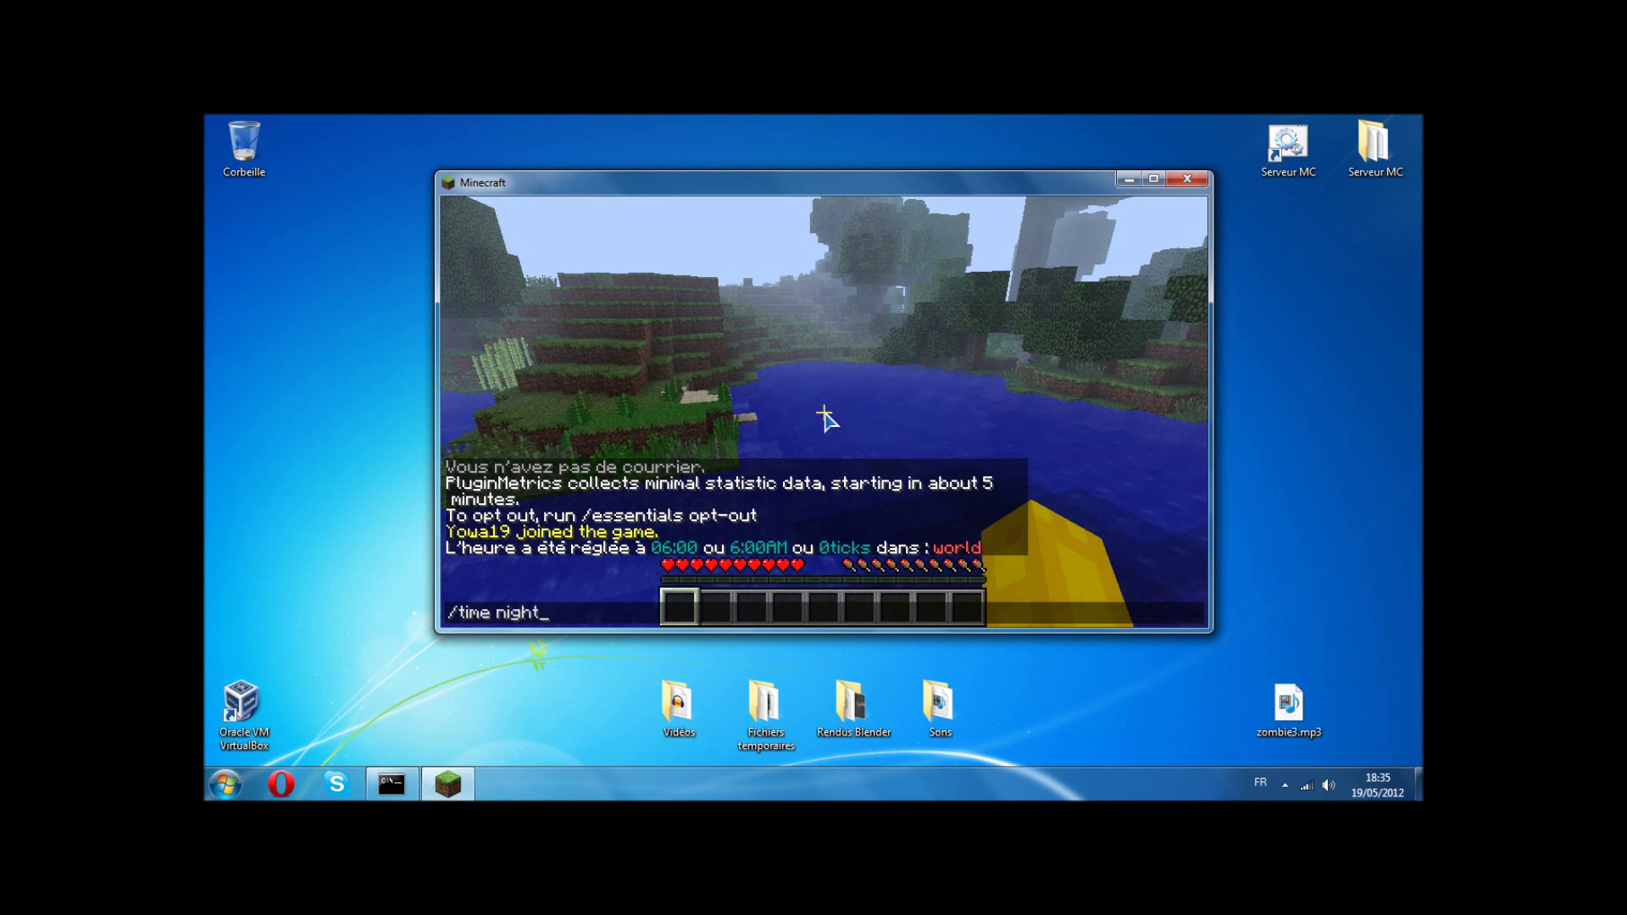
pyautogui.press('Return')
pyautogui.press('/')
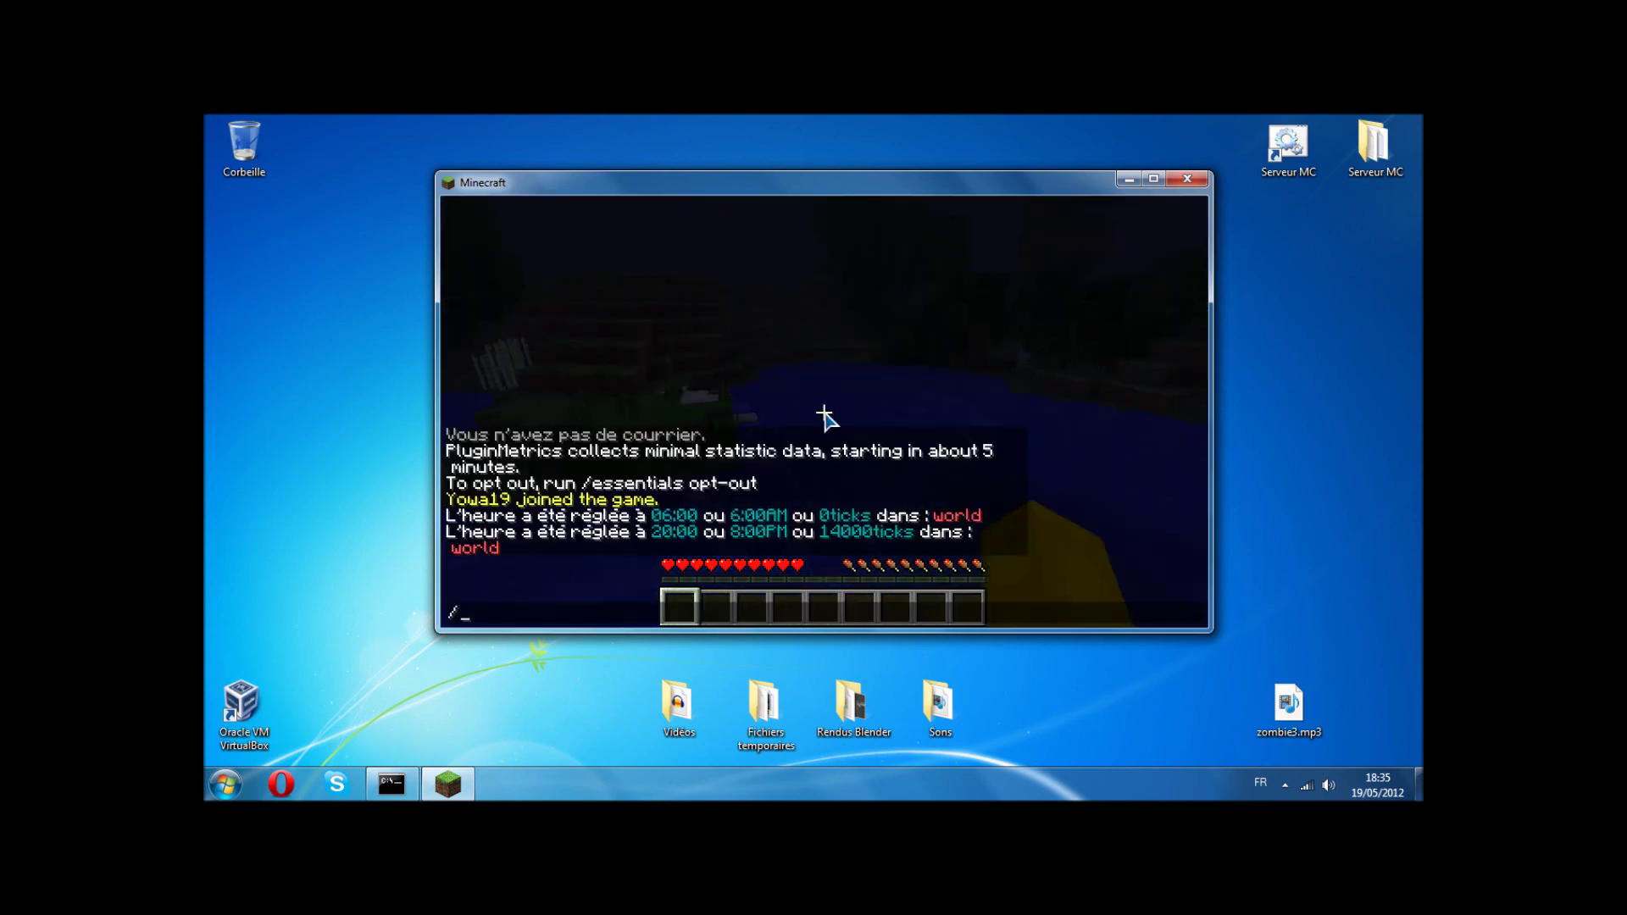
pyautogui.press('Return')
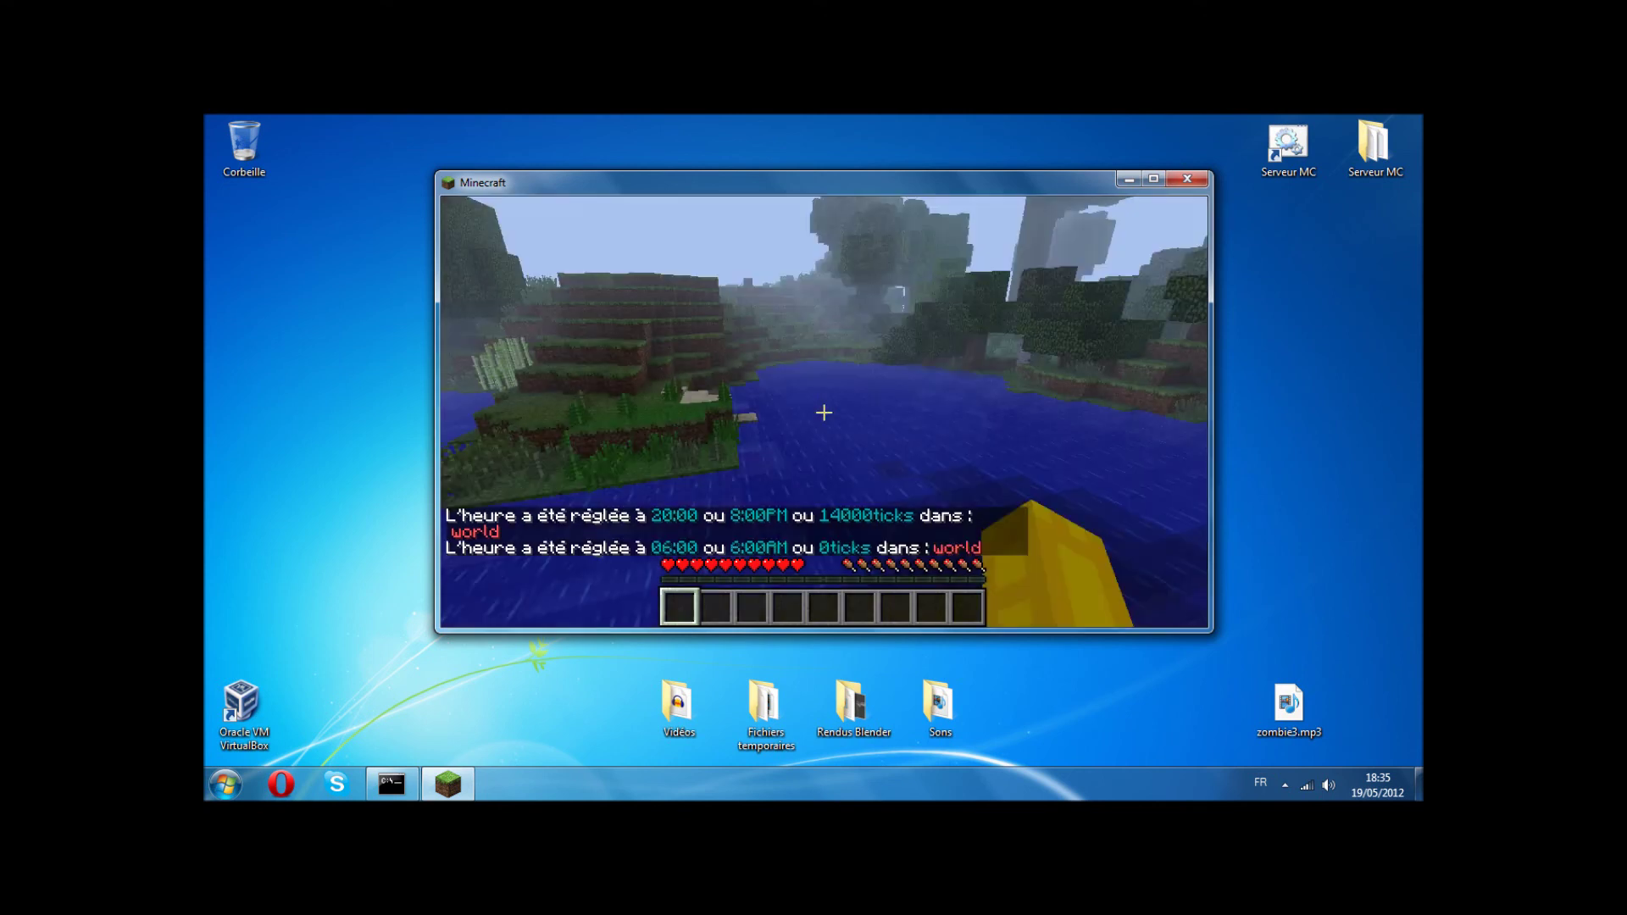
# Step: Swim across the lake to the grassy island and climb its hill to the flat ground on top
pyautogui.press('w')
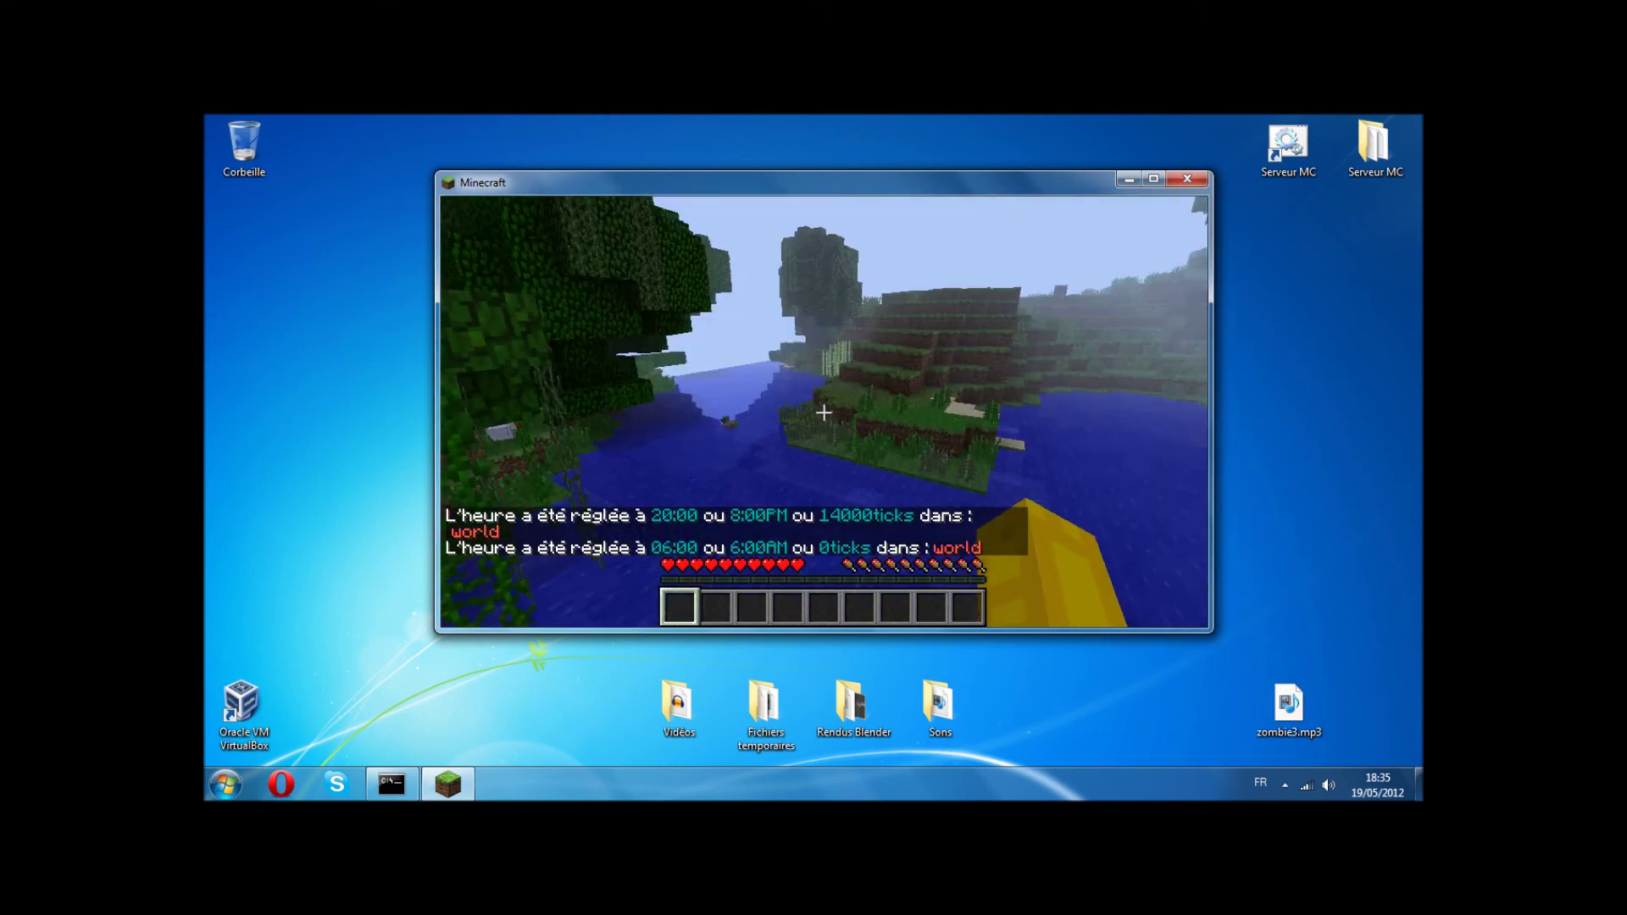
pyautogui.press('space')
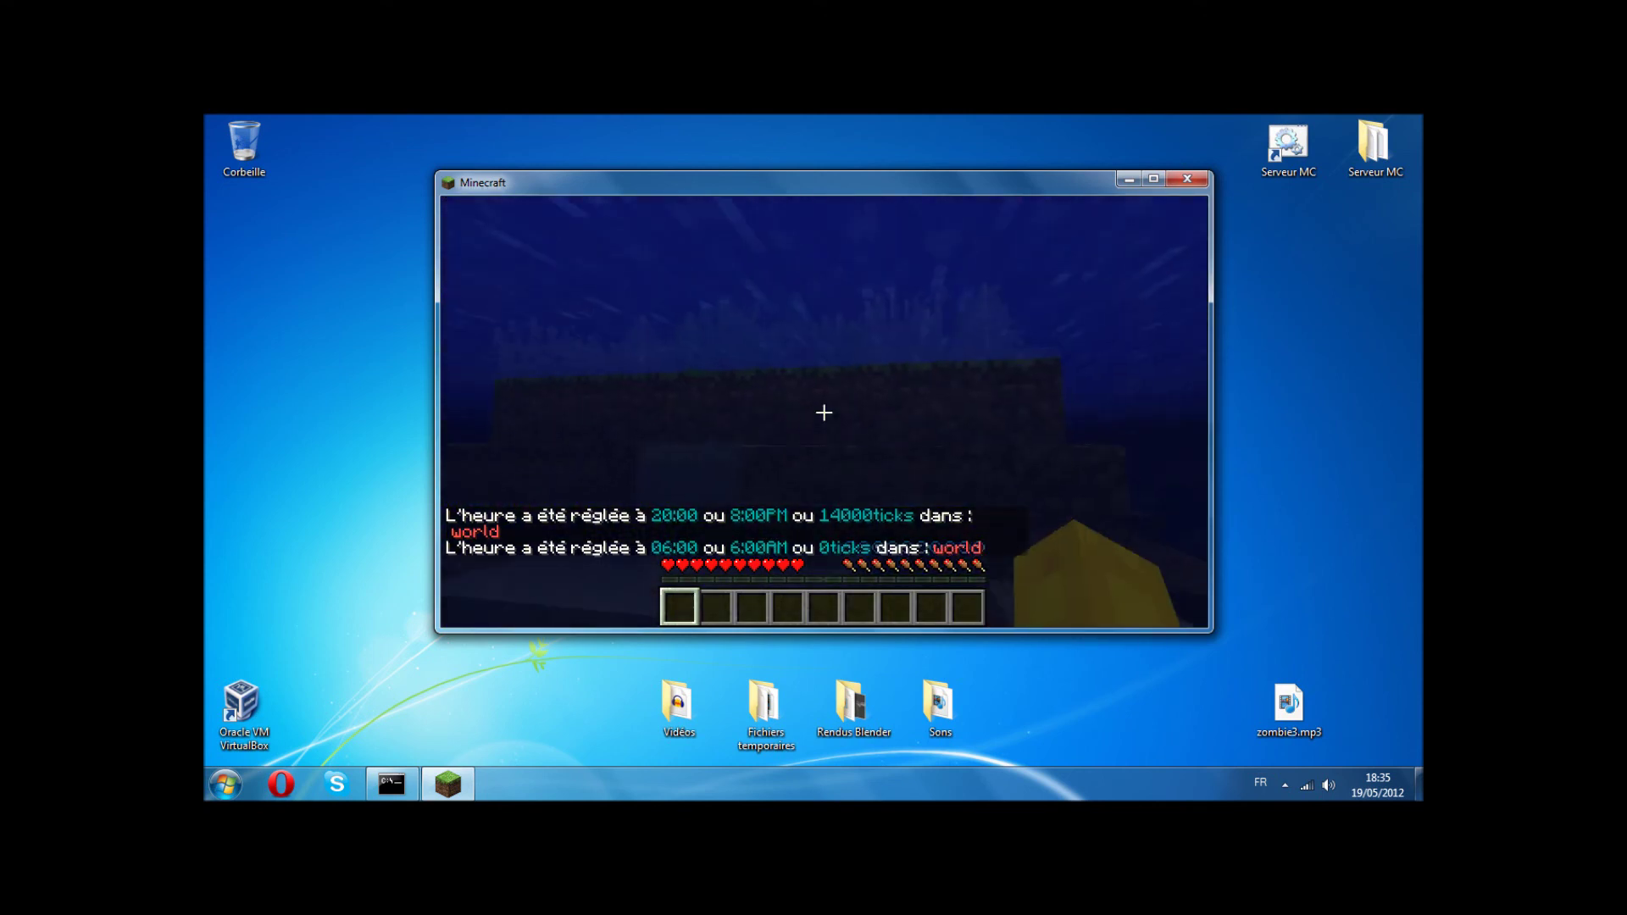
pyautogui.press('w')
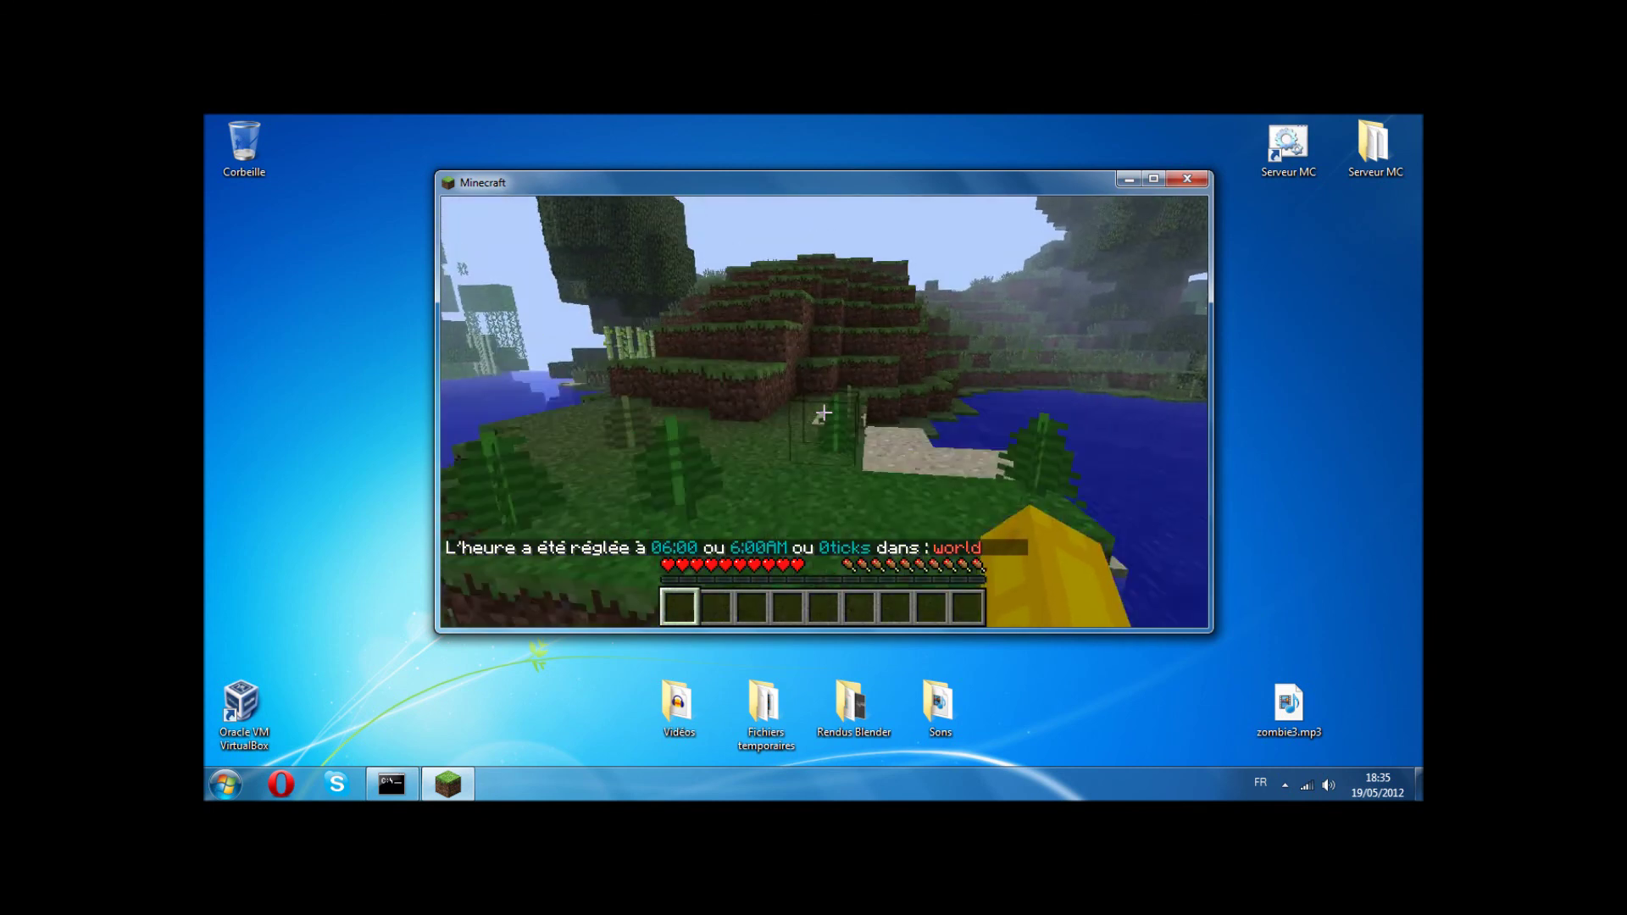
pyautogui.press('w')
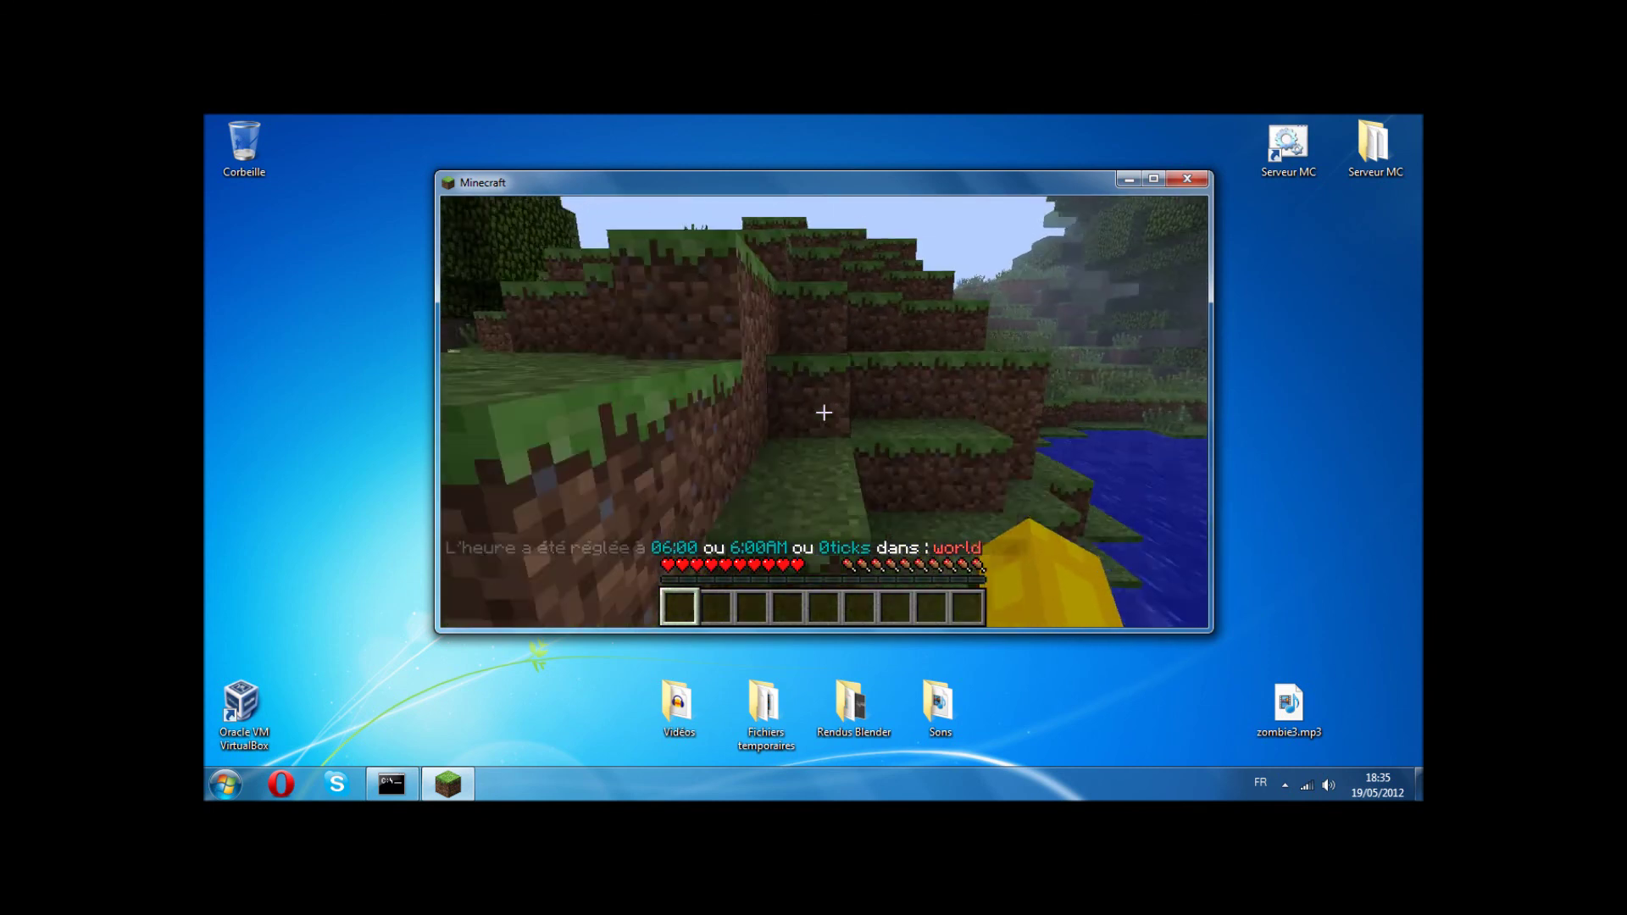
pyautogui.press('w')
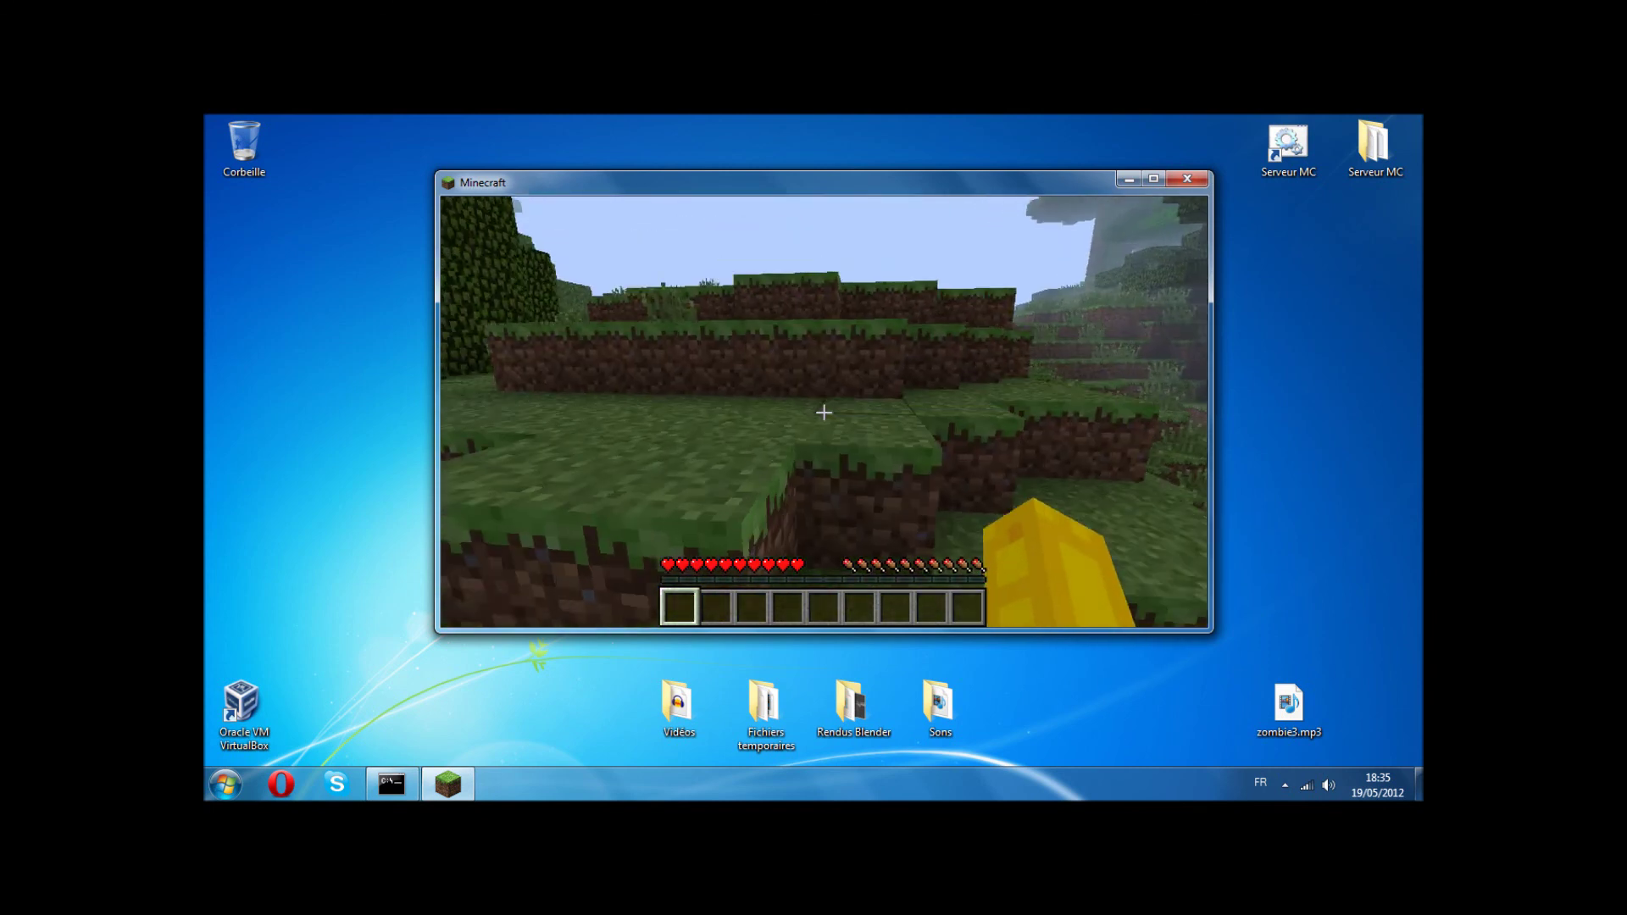
pyautogui.press('w')
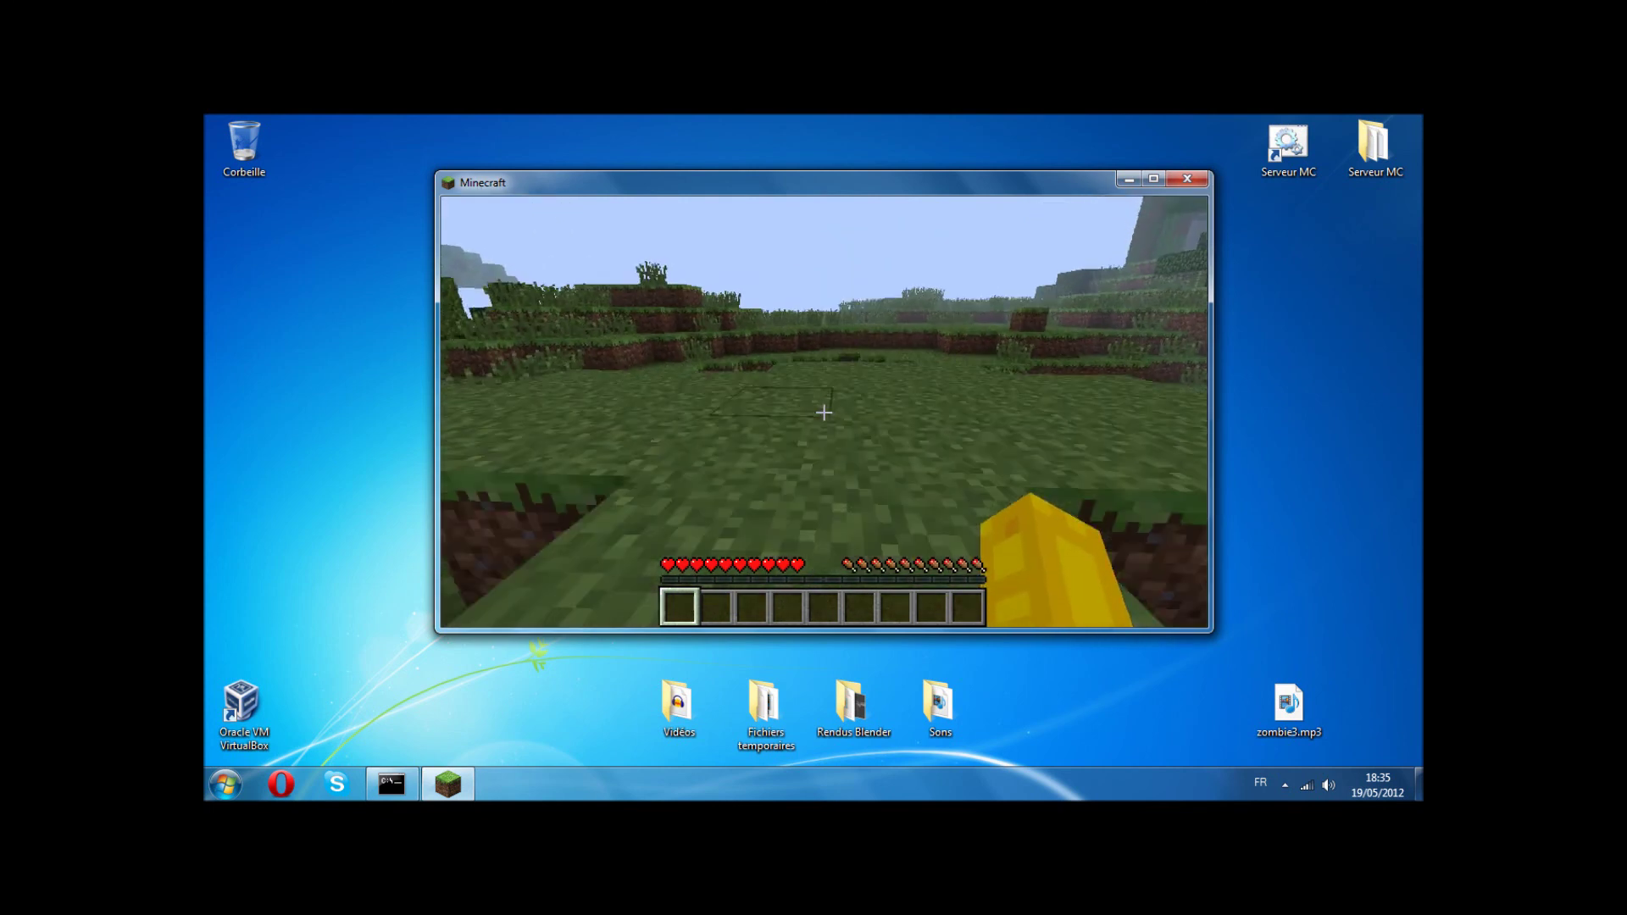
# Step: Give the player's own account a stack of 64 stone with the /give command and check it in the inventory
pyautogui.press('/')
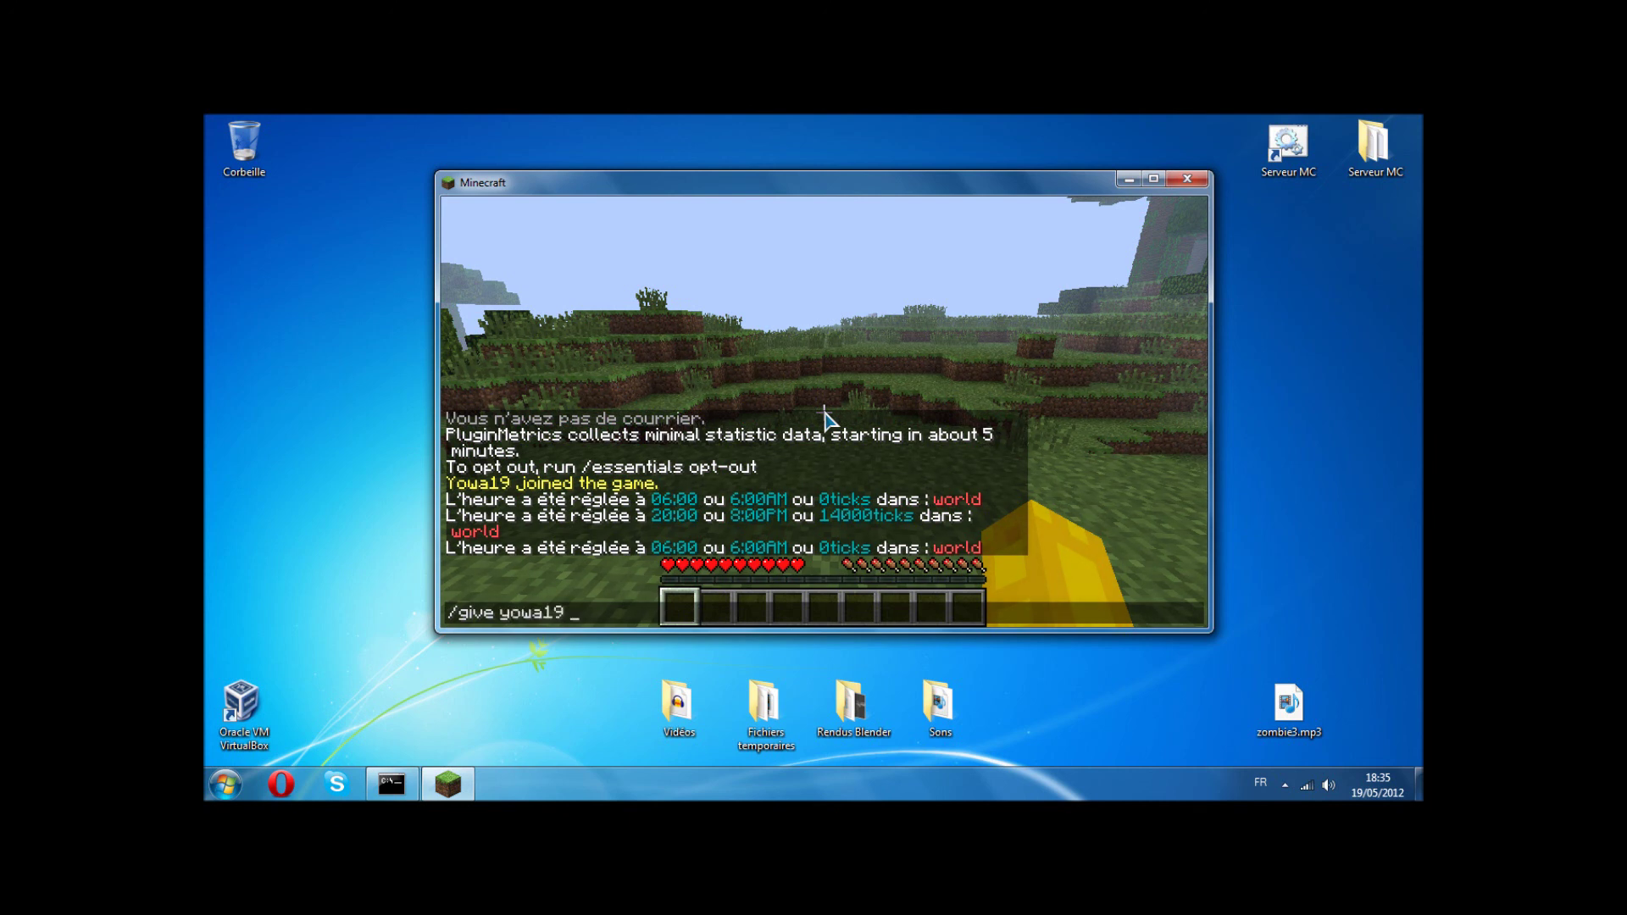
pyautogui.press('Return')
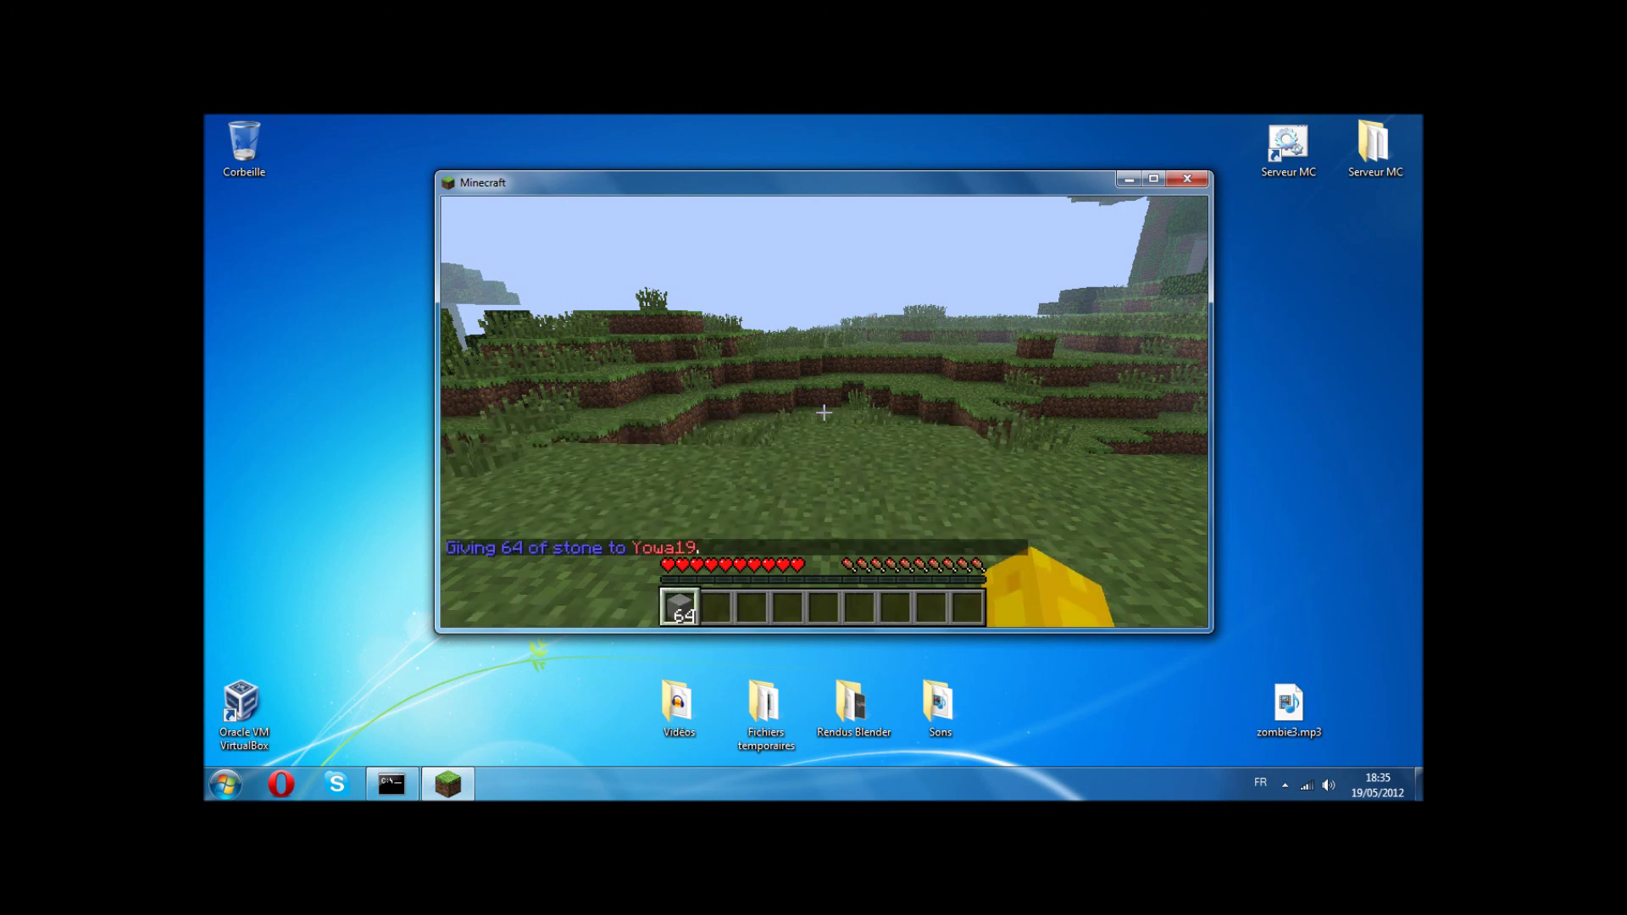
pyautogui.press('e')
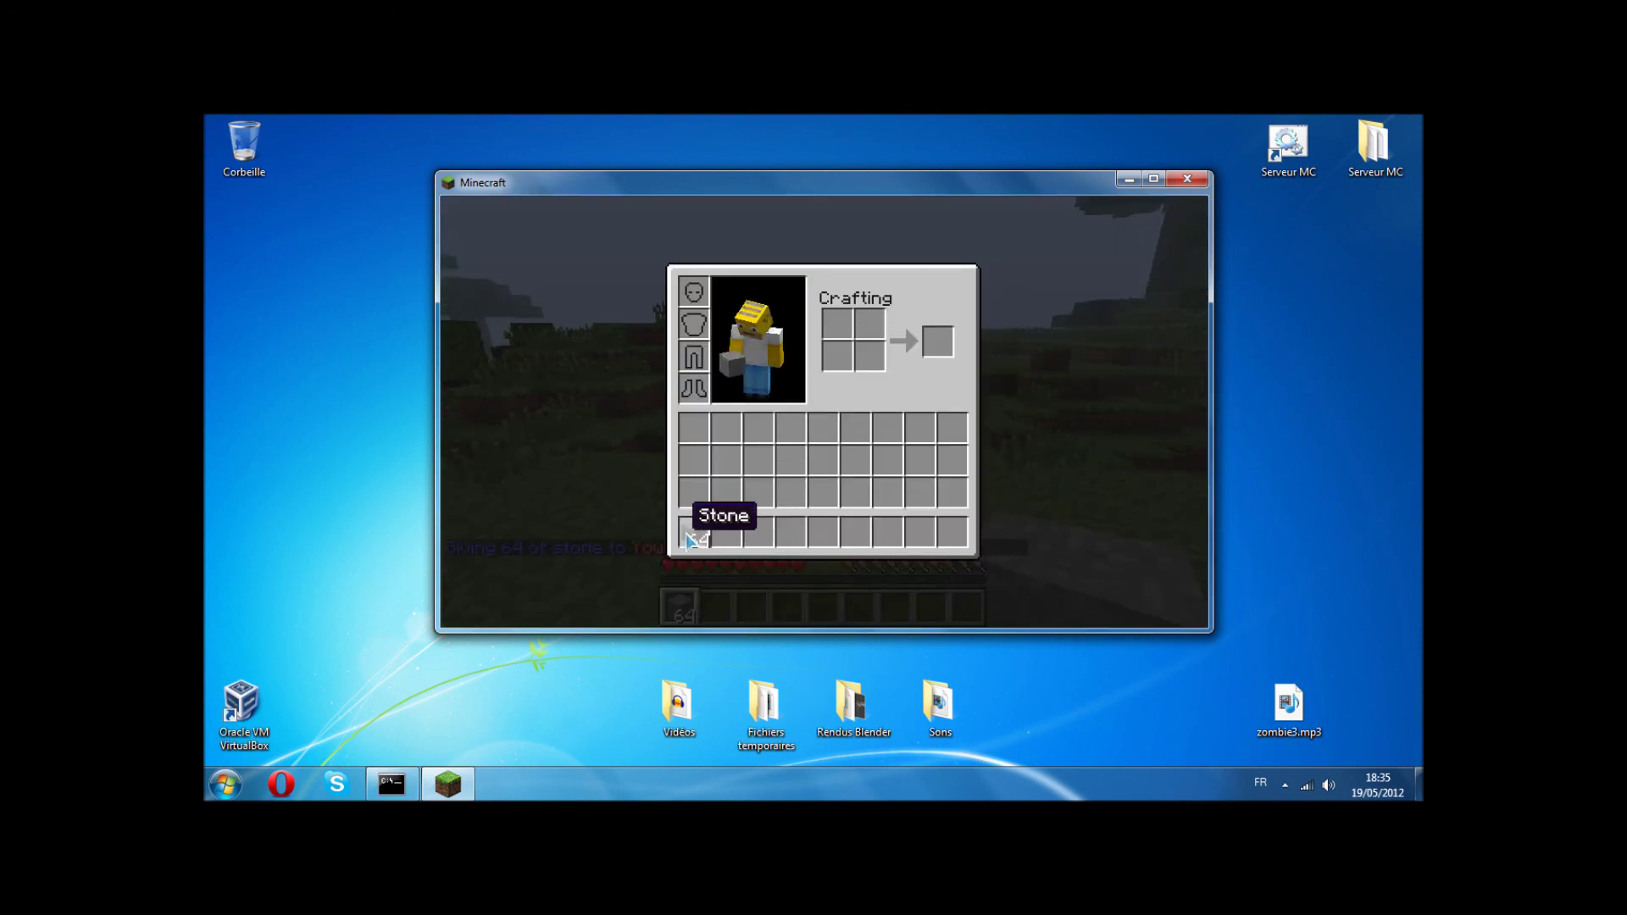
pyautogui.press('e')
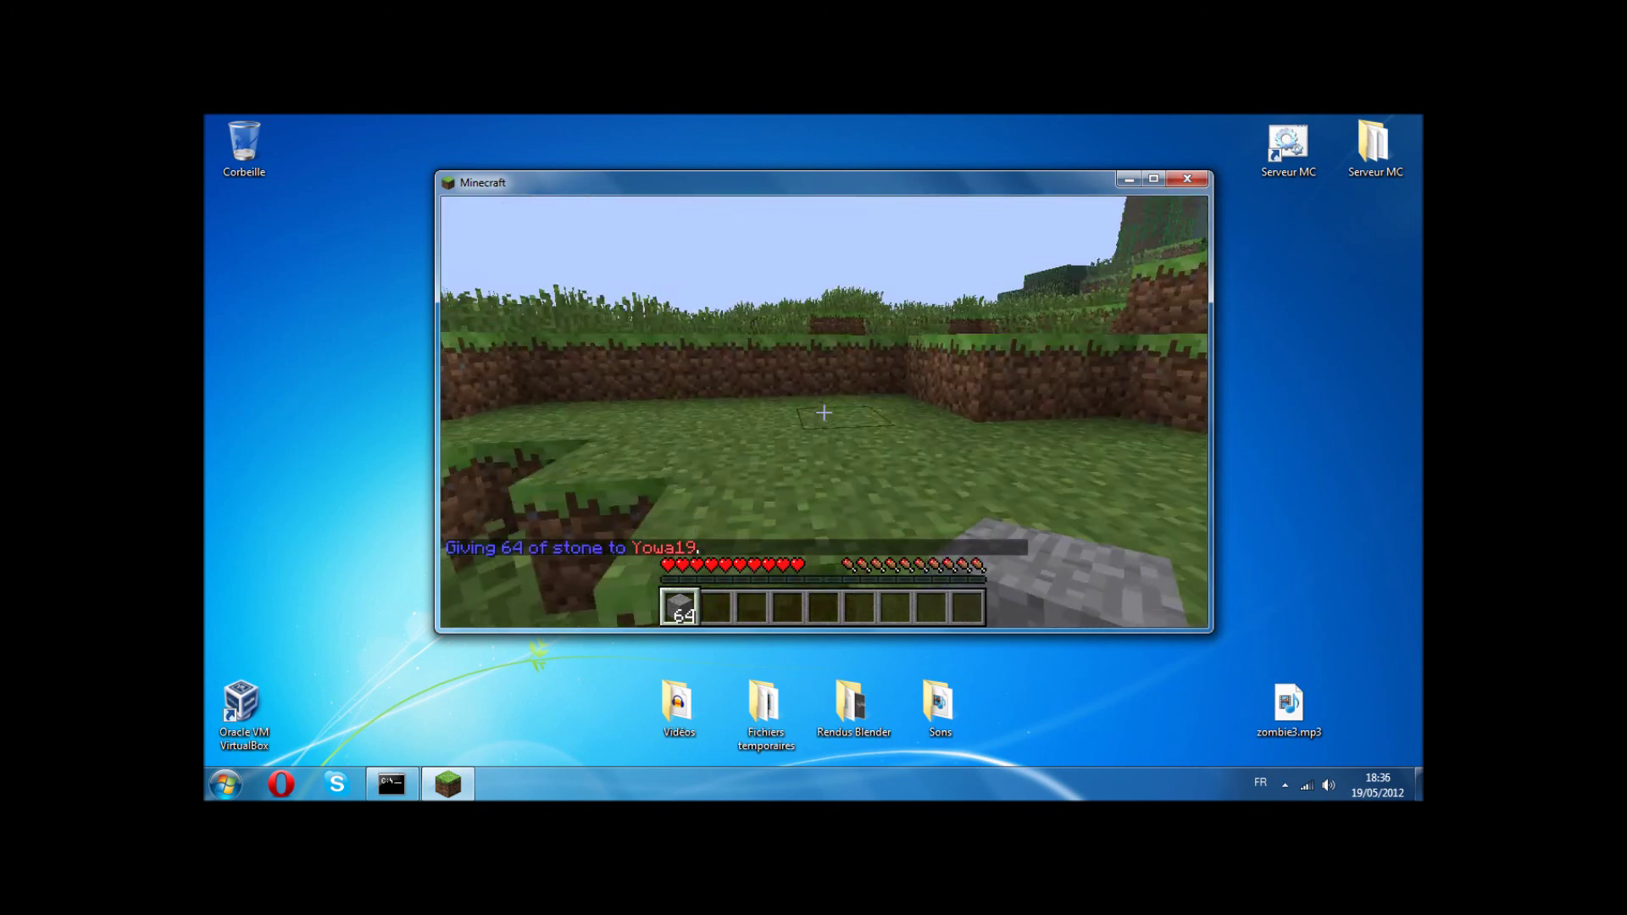
# Step: Obtain a second stack of 64 stone and walk on across the meadow toward the trees, breaking some tall grass
pyautogui.press('w')
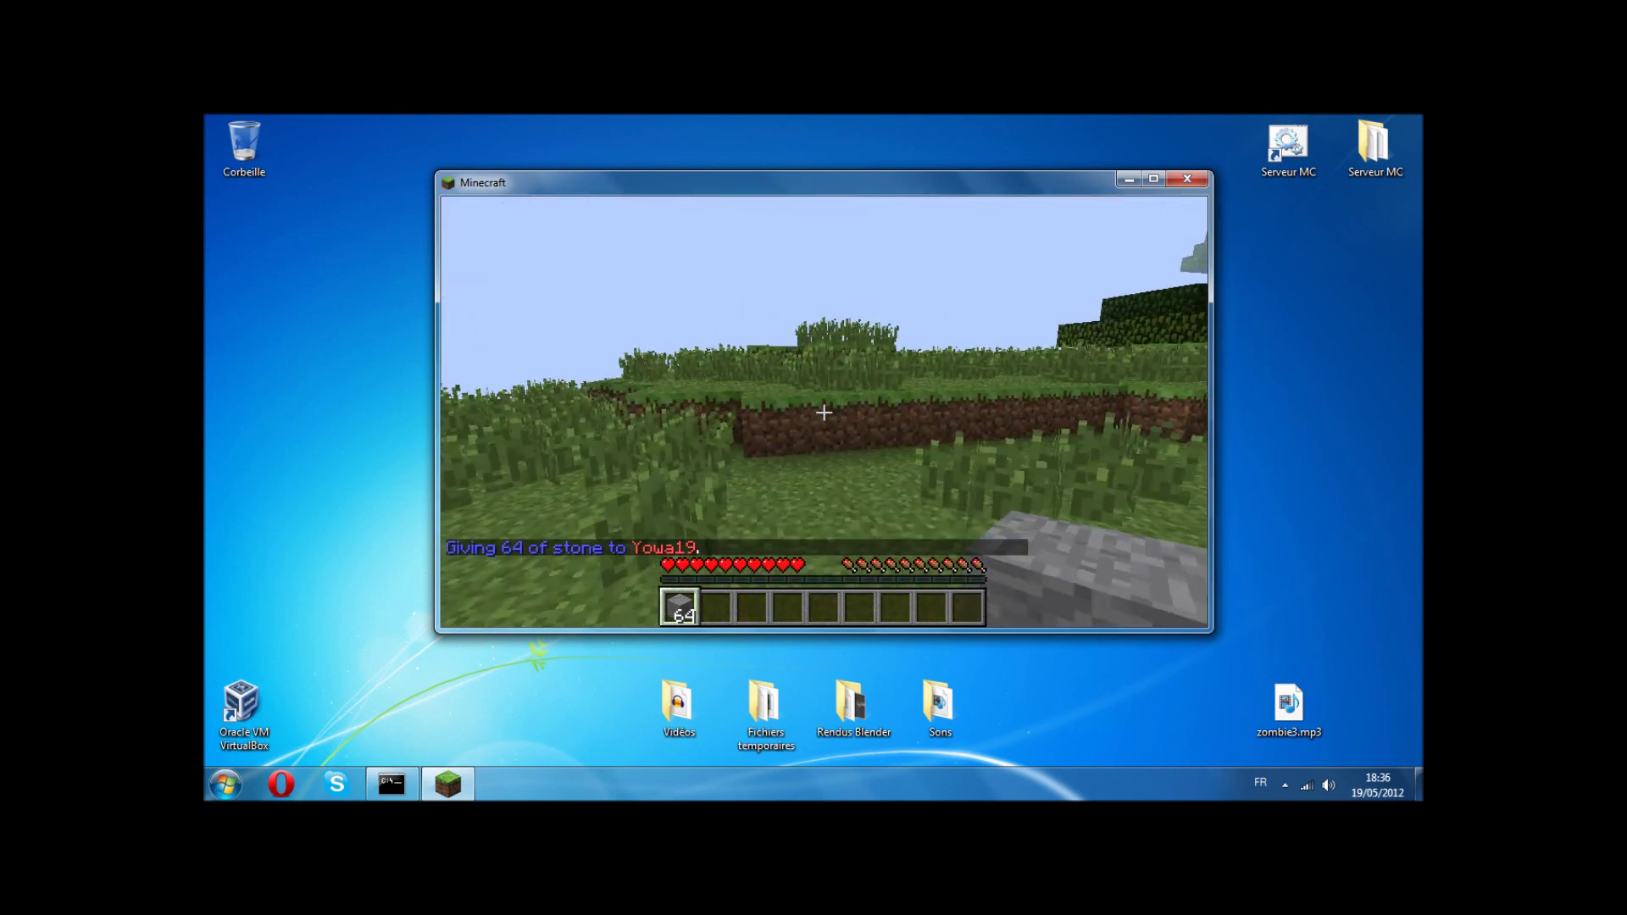
pyautogui.press('w')
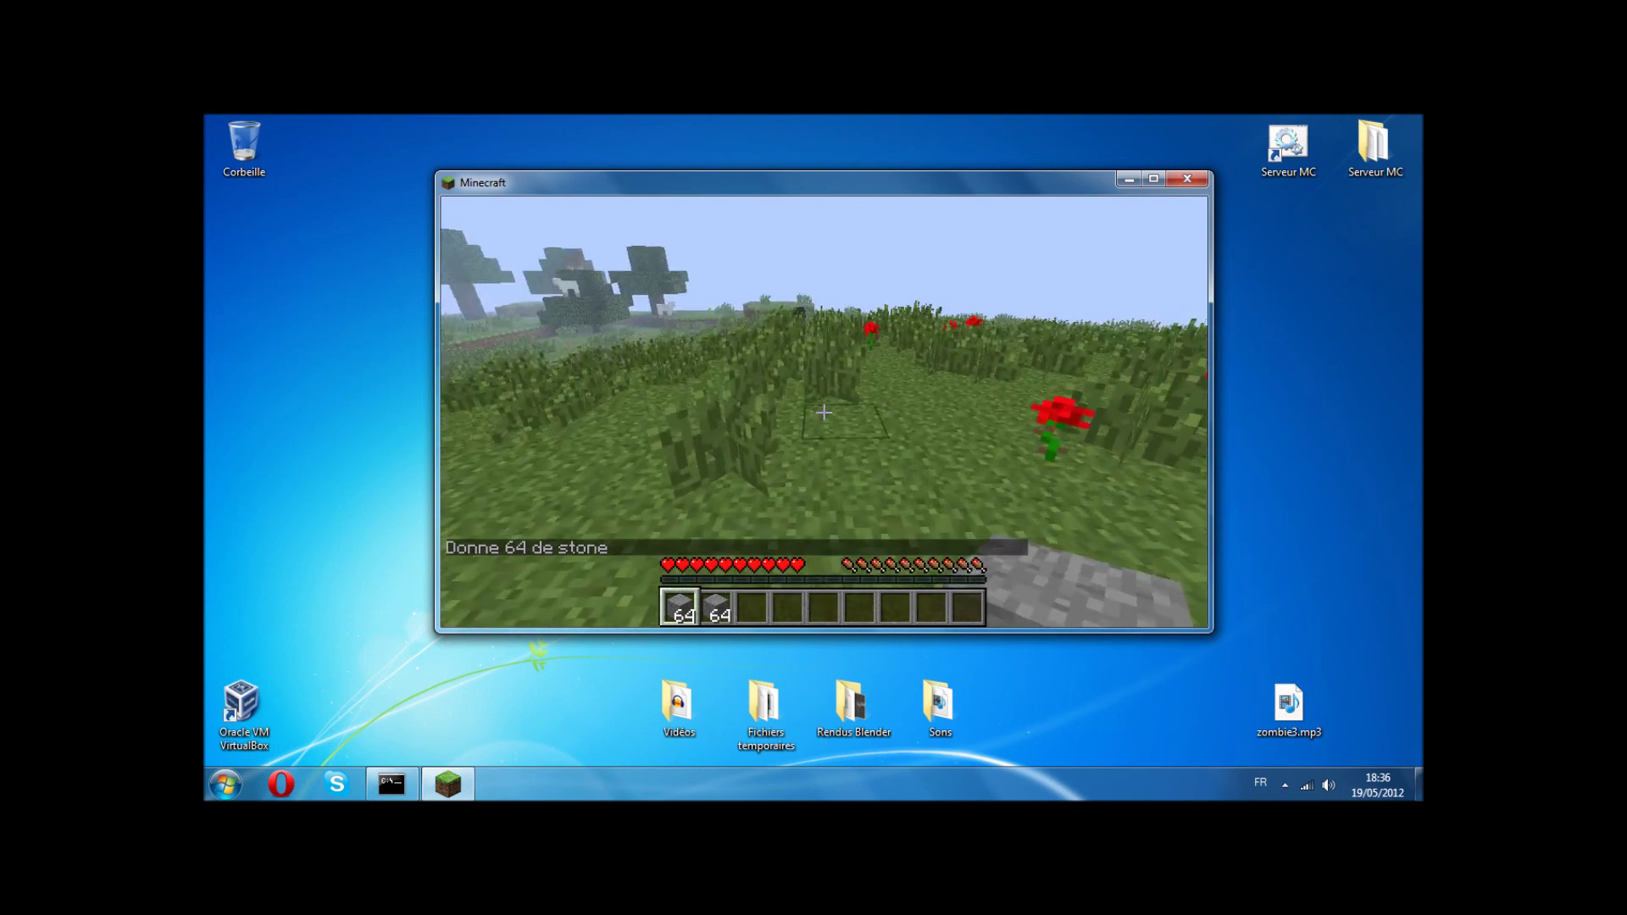
pyautogui.click(823, 413)
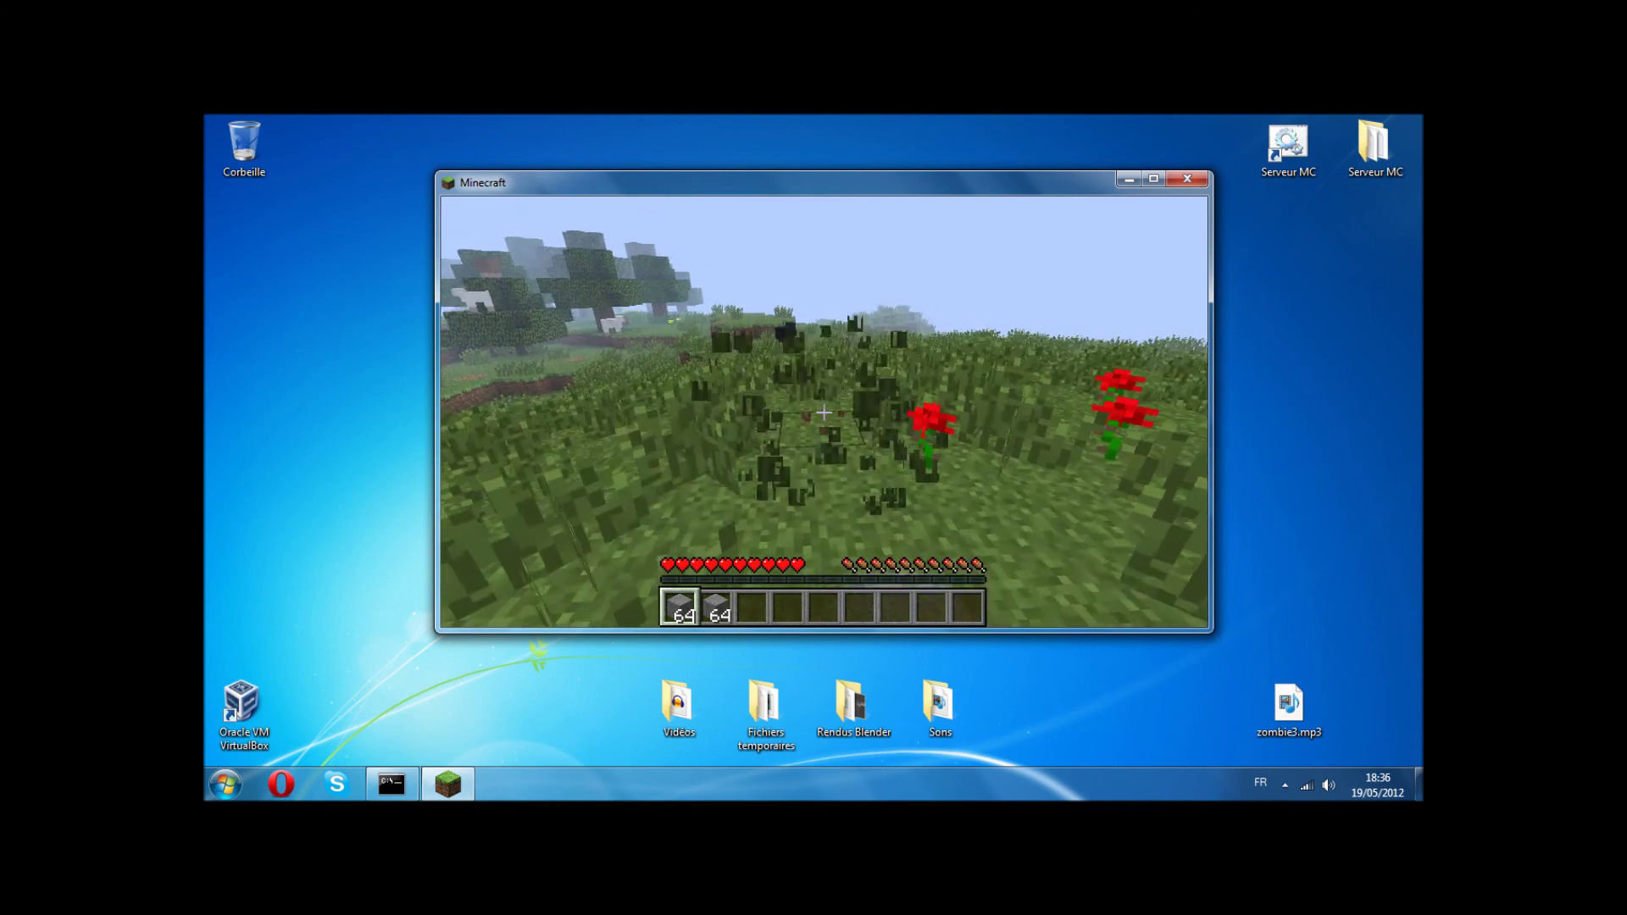
pyautogui.press('w')
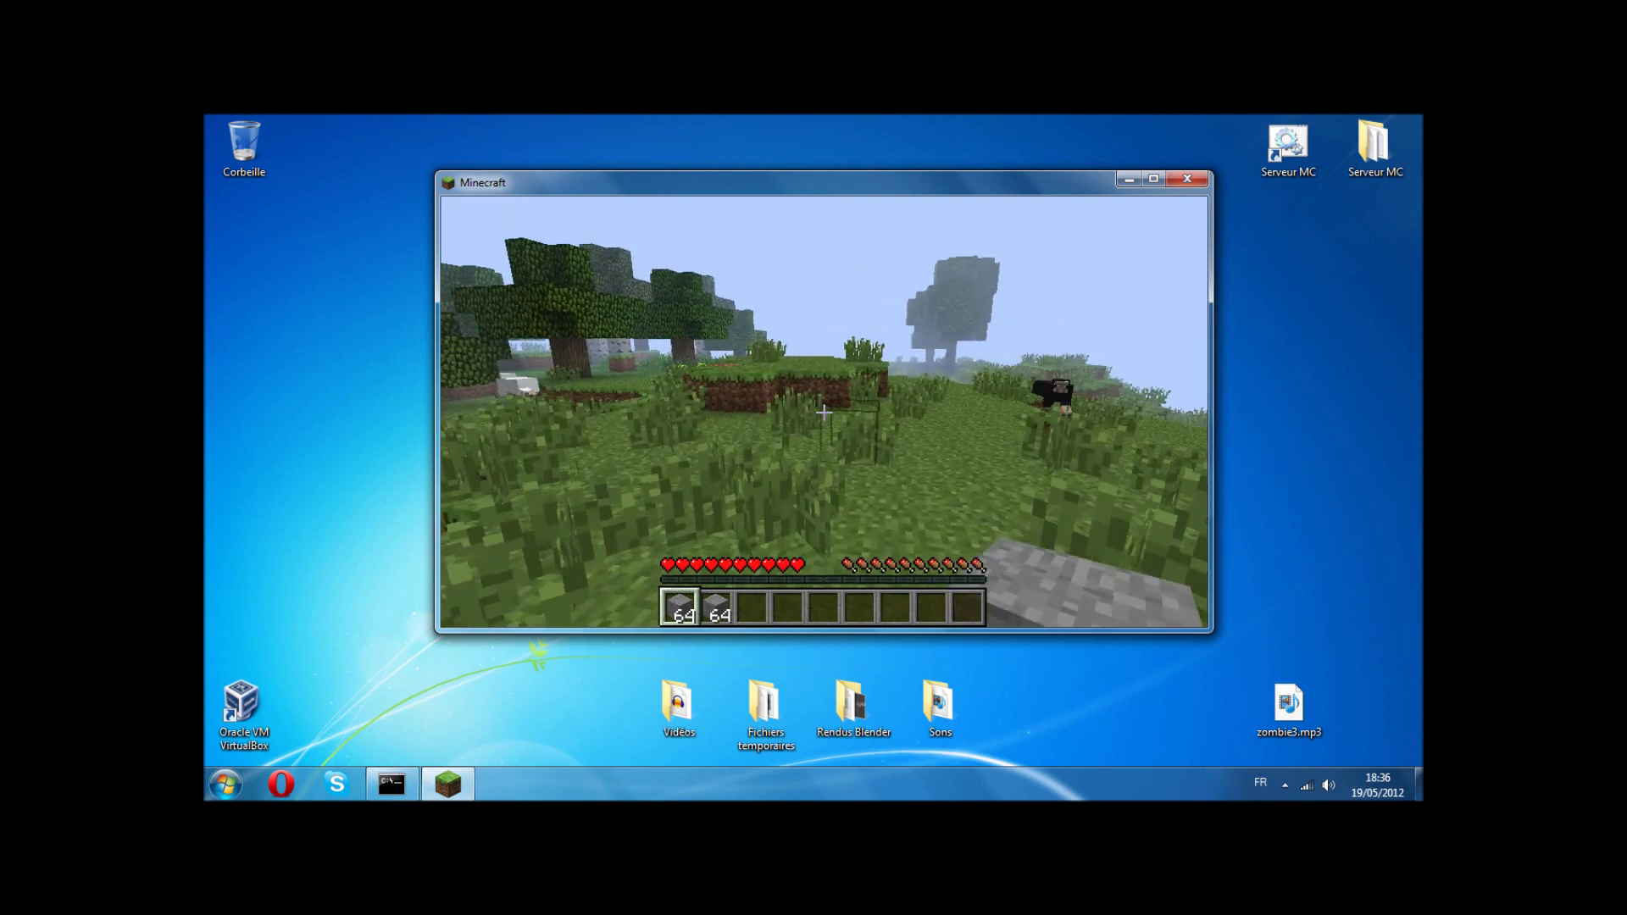
pyautogui.press('w')
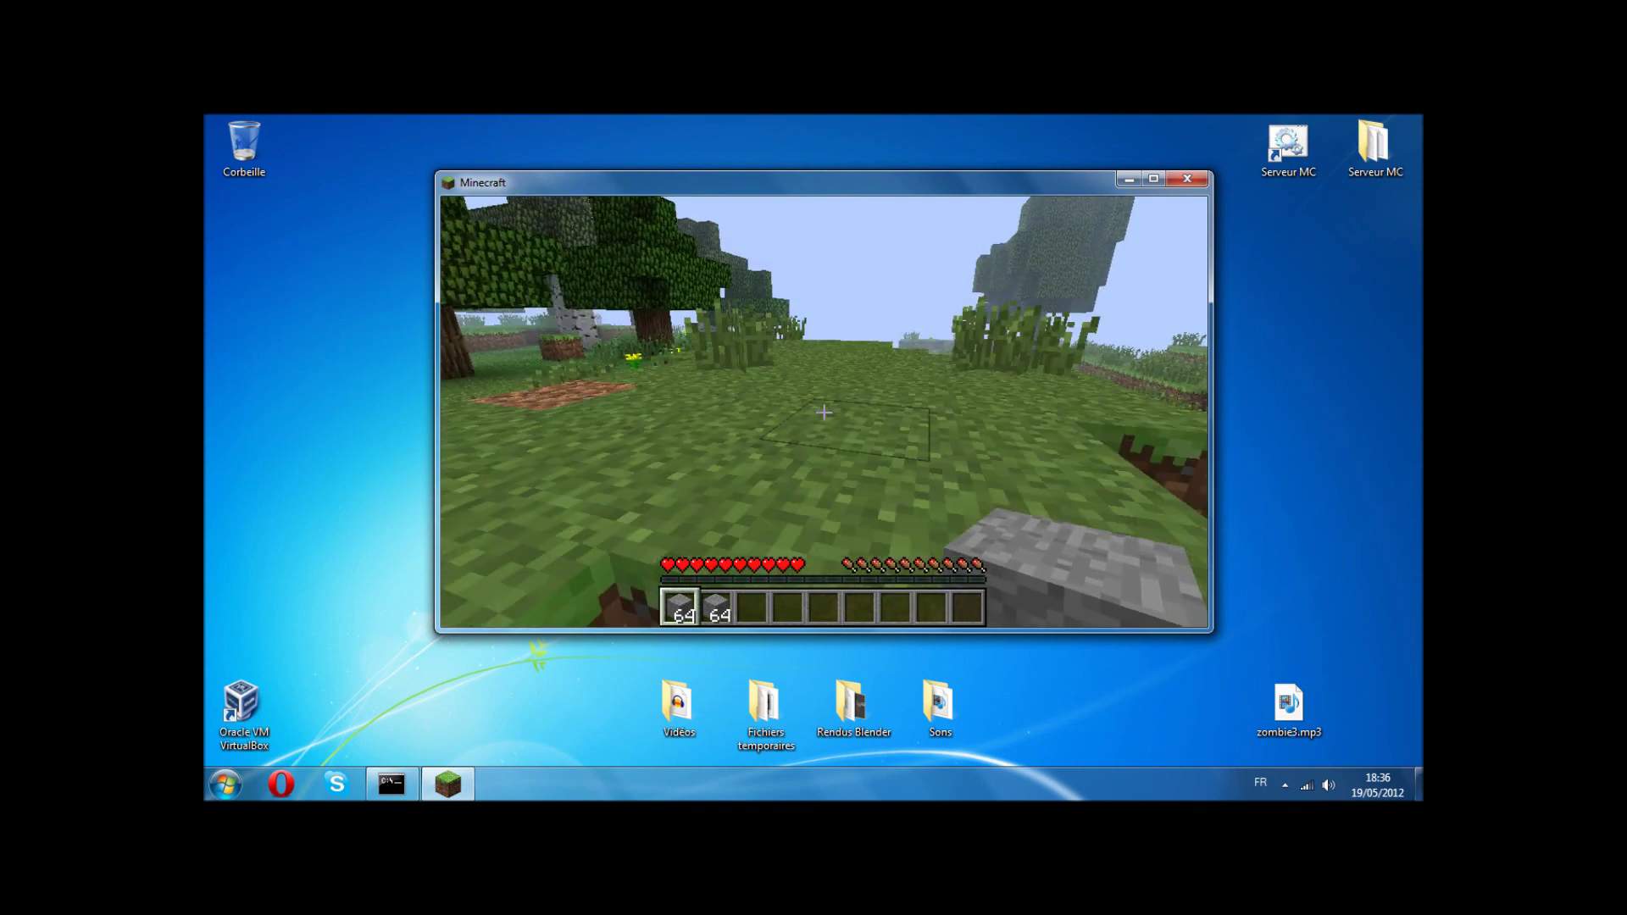